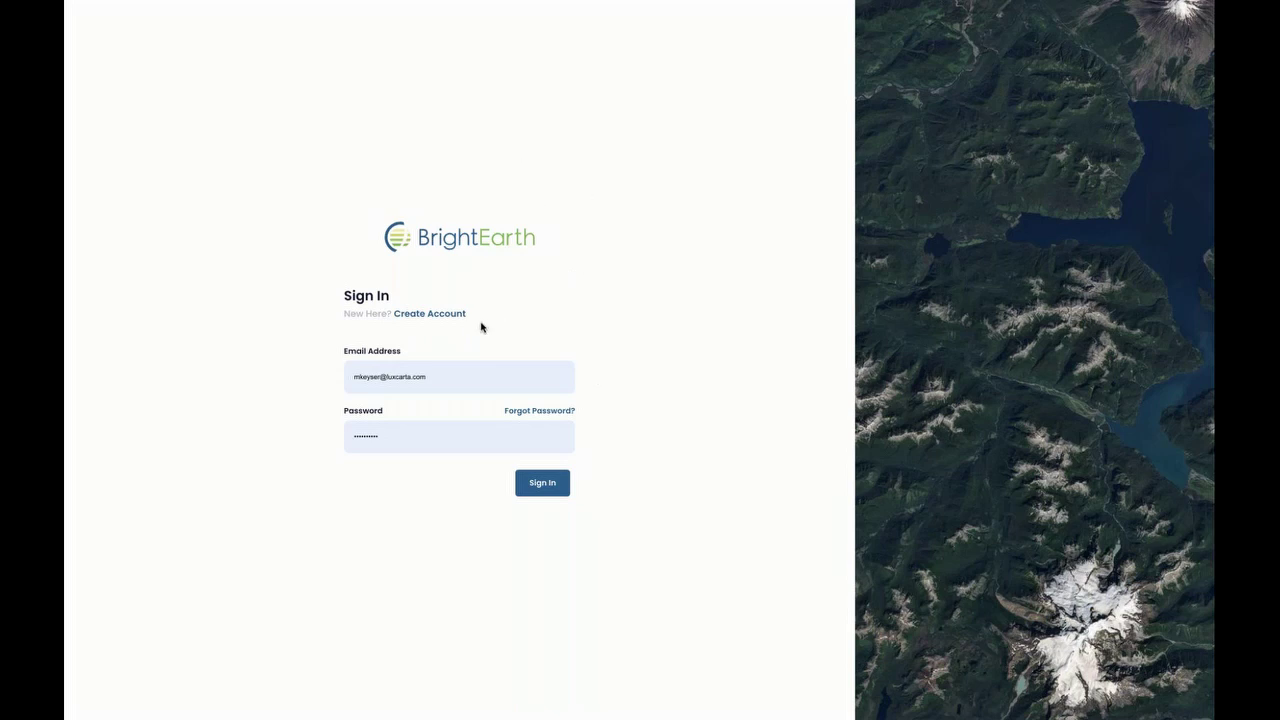
- Sign in to the account and take the map to Manaus, Amazonas, Brazil, using the map's location search
{"action": "left_click", "coordinate": [545, 487]}
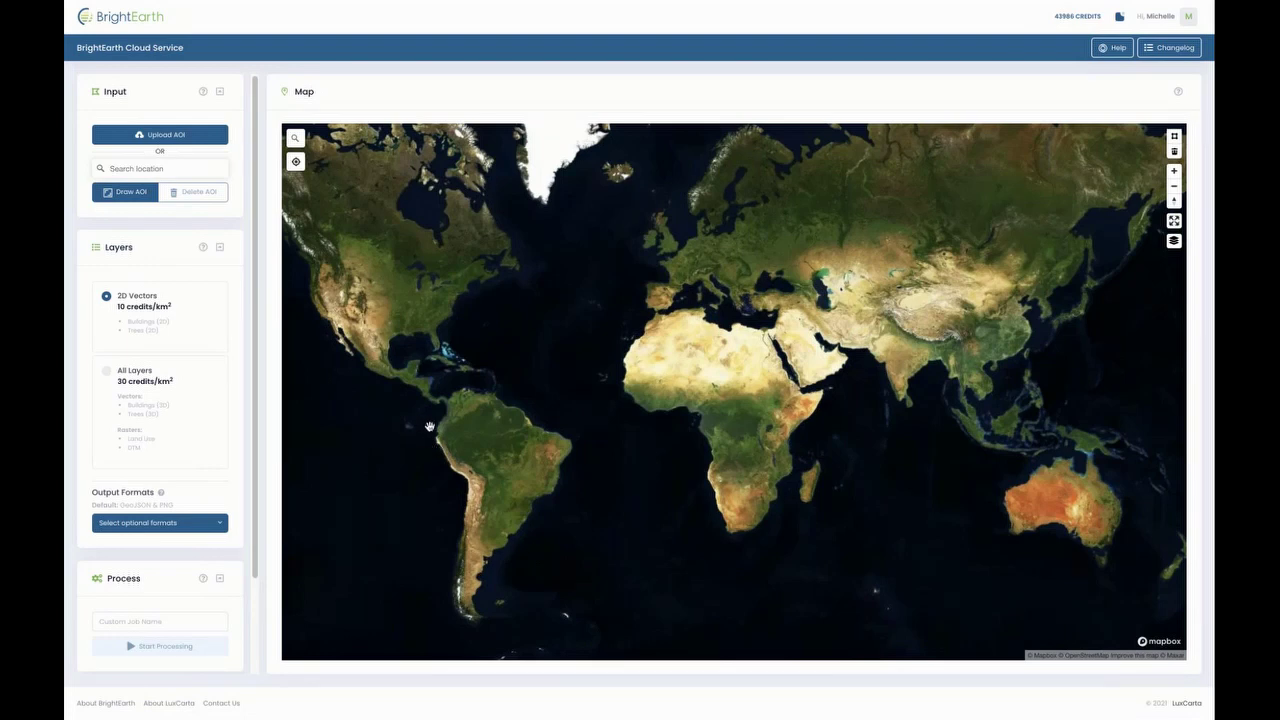
{"action": "left_click", "coordinate": [296, 138]}
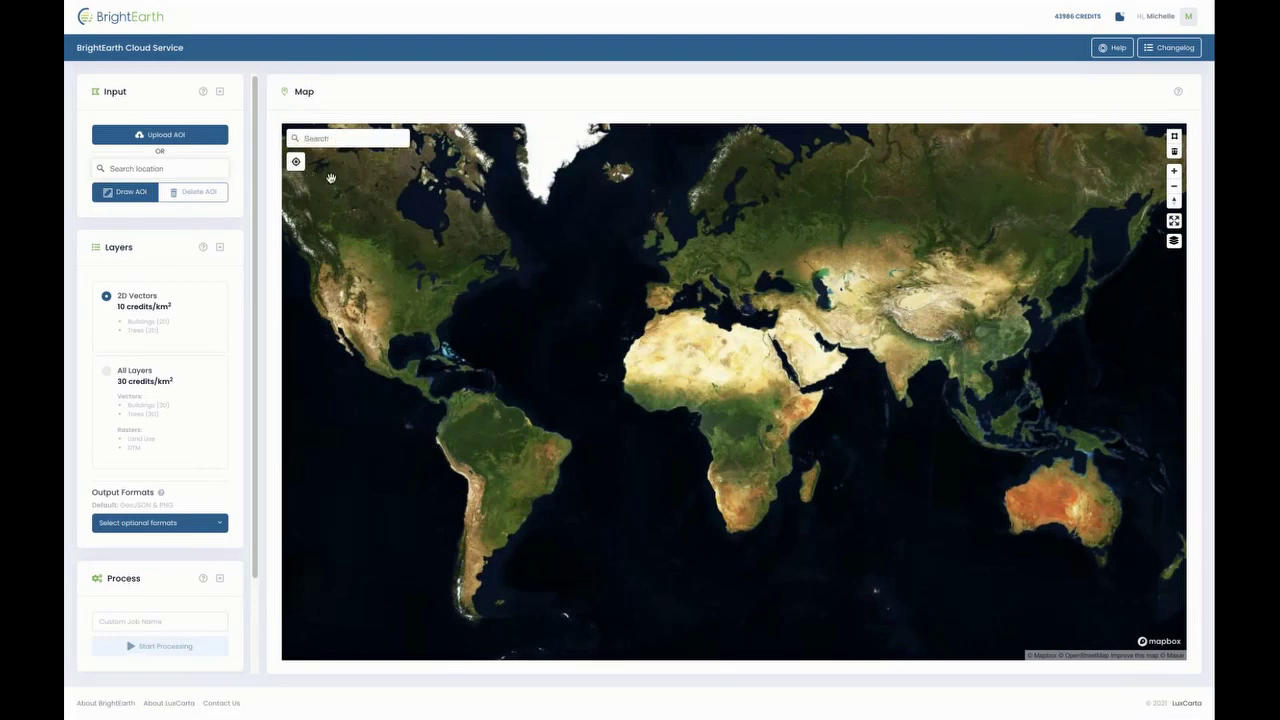
{"action": "type", "text": "mi"}
{"action": "type", "text": "naus"}
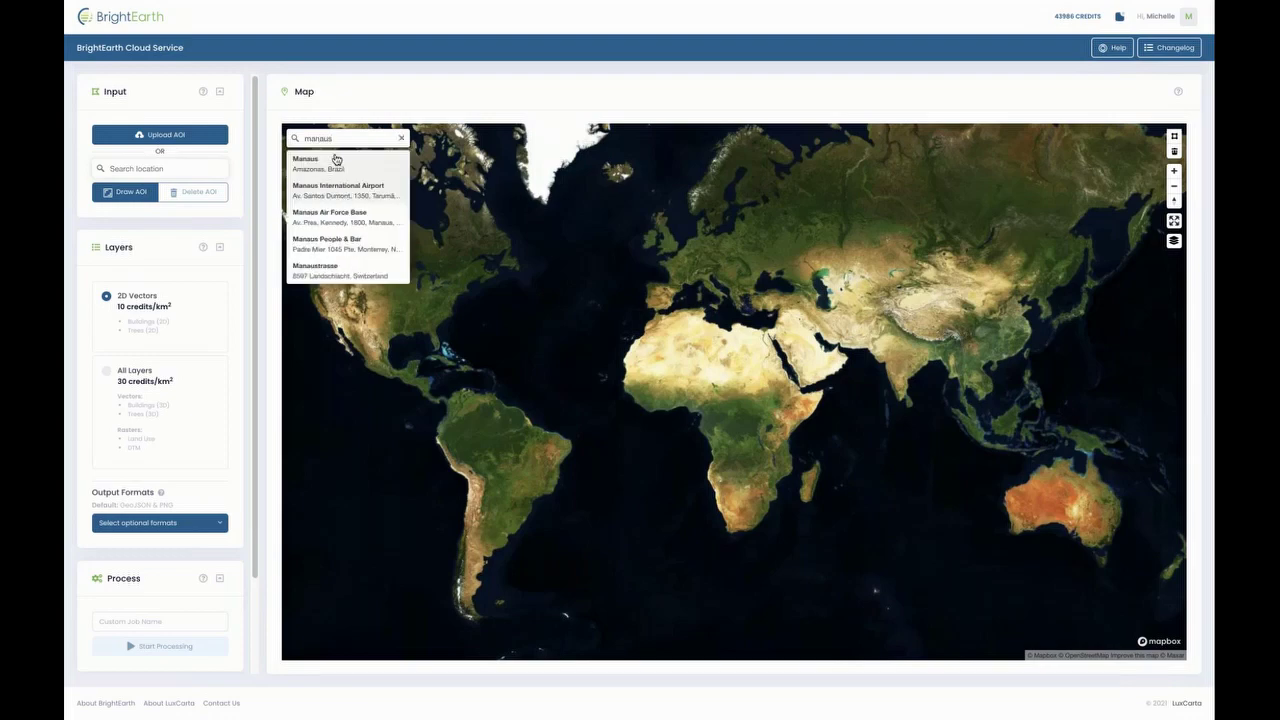
{"action": "left_click", "coordinate": [336, 162]}
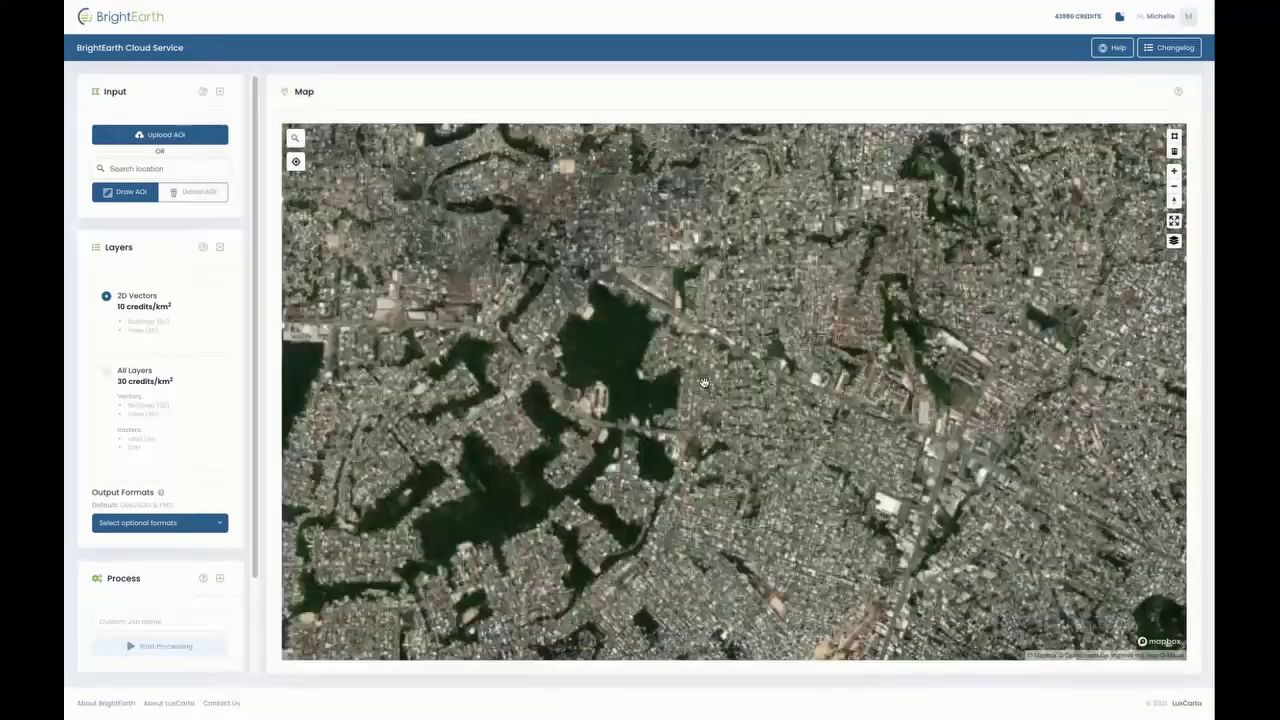
- Draw a four-sided area of interest of about 0.76 km² over Manaus and start processing it with 2D Vectors
{"action": "left_click_drag", "start_coordinate": [704, 383], "coordinate": [649, 369]}
{"action": "scroll", "coordinate": [649, 369], "scroll_direction": "up", "scroll_amount": 2}
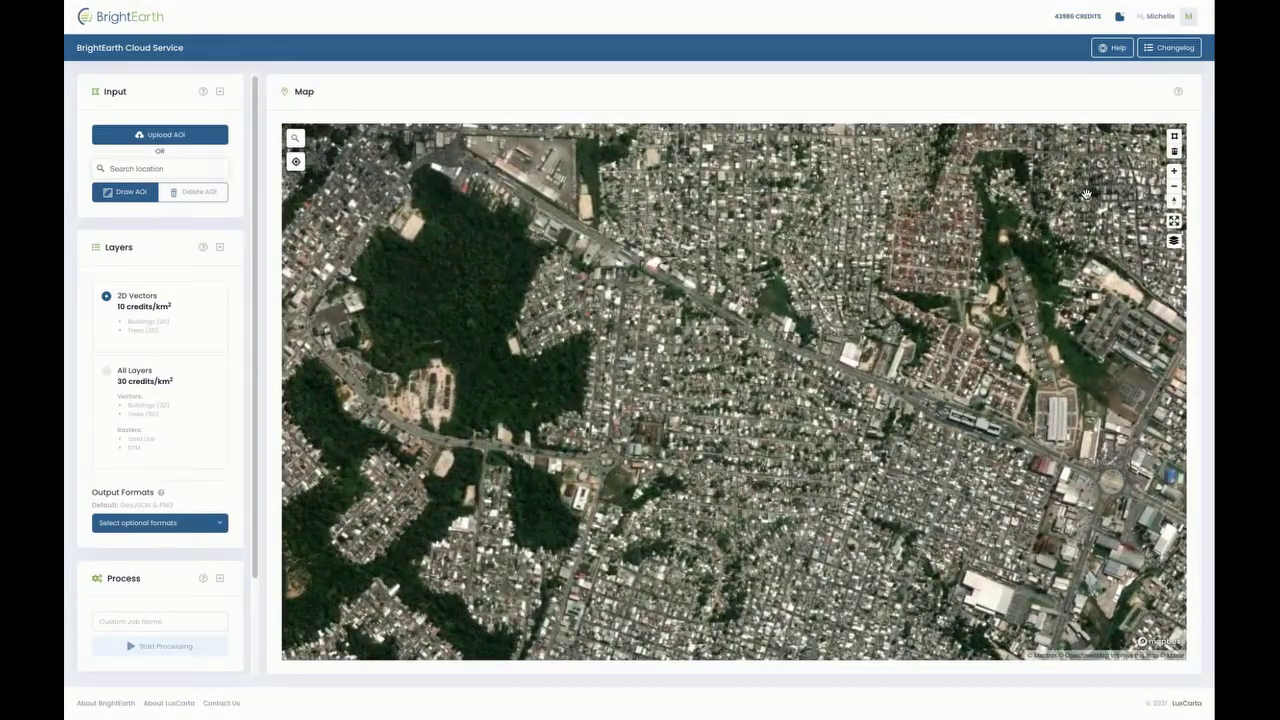
{"action": "left_click", "coordinate": [1174, 137]}
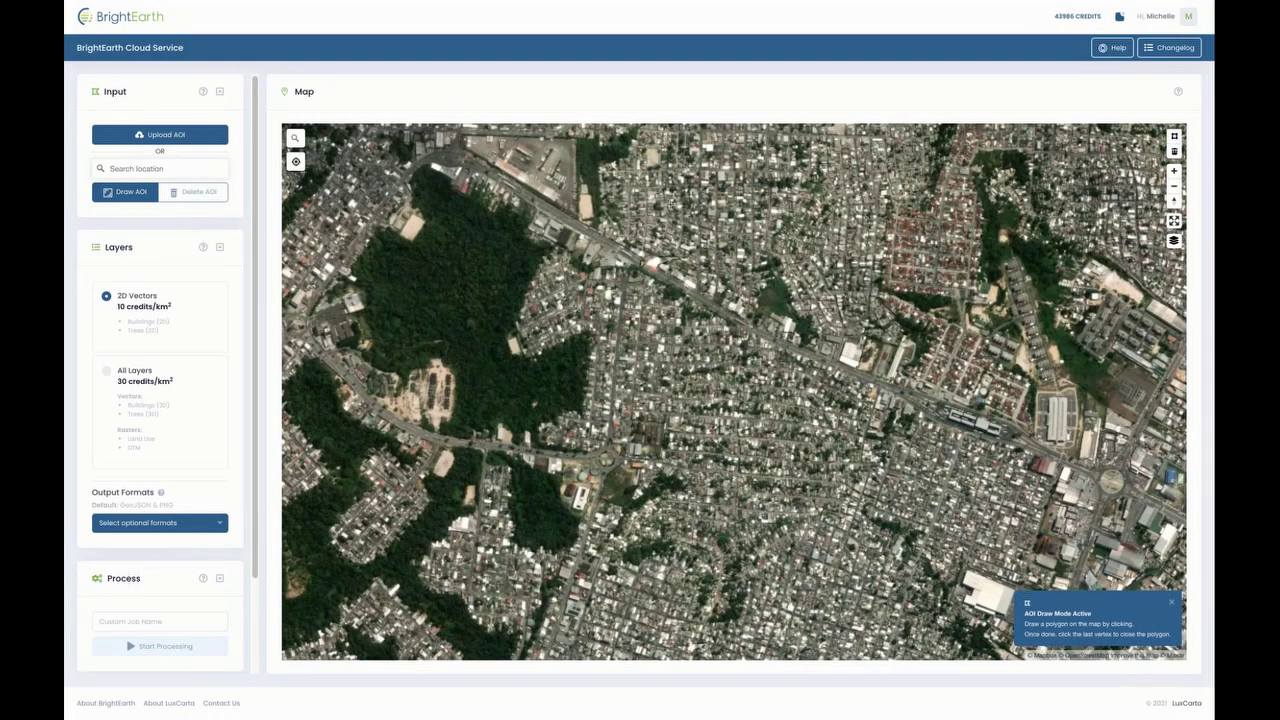
{"action": "left_click", "coordinate": [549, 213]}
{"action": "left_click", "coordinate": [546, 488]}
{"action": "left_click", "coordinate": [791, 498]}
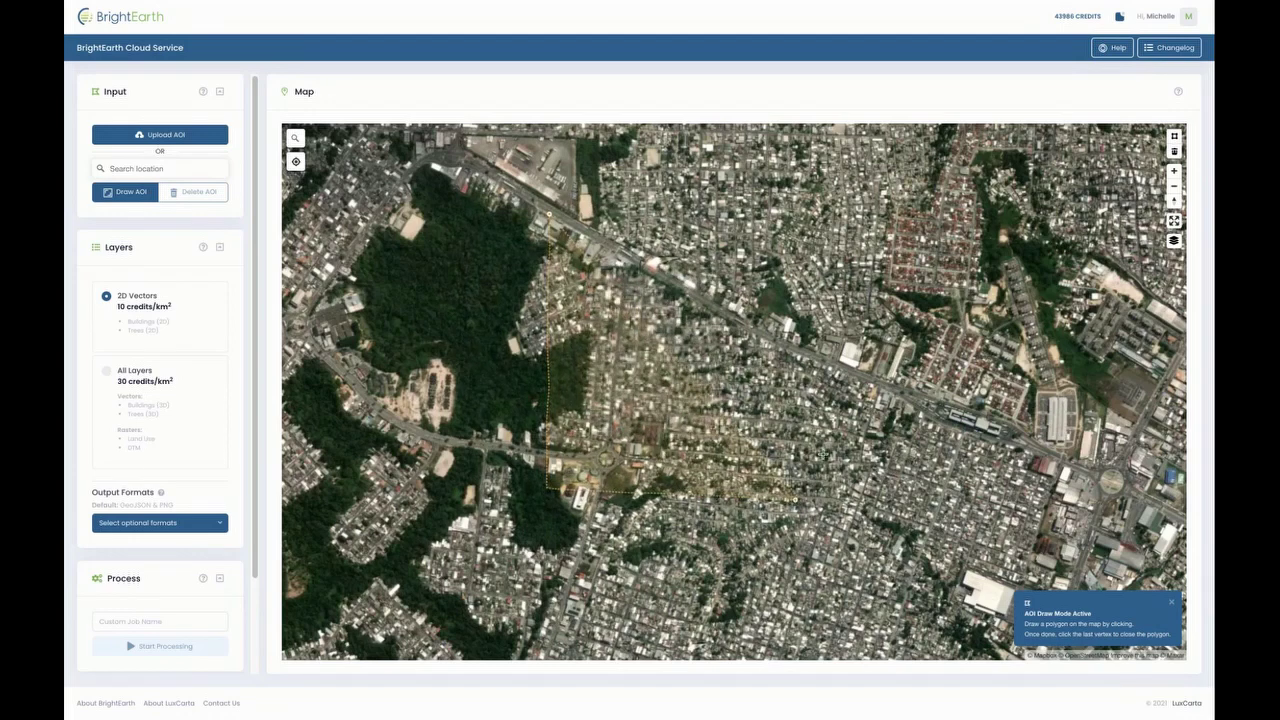
{"action": "double_click", "coordinate": [793, 217]}
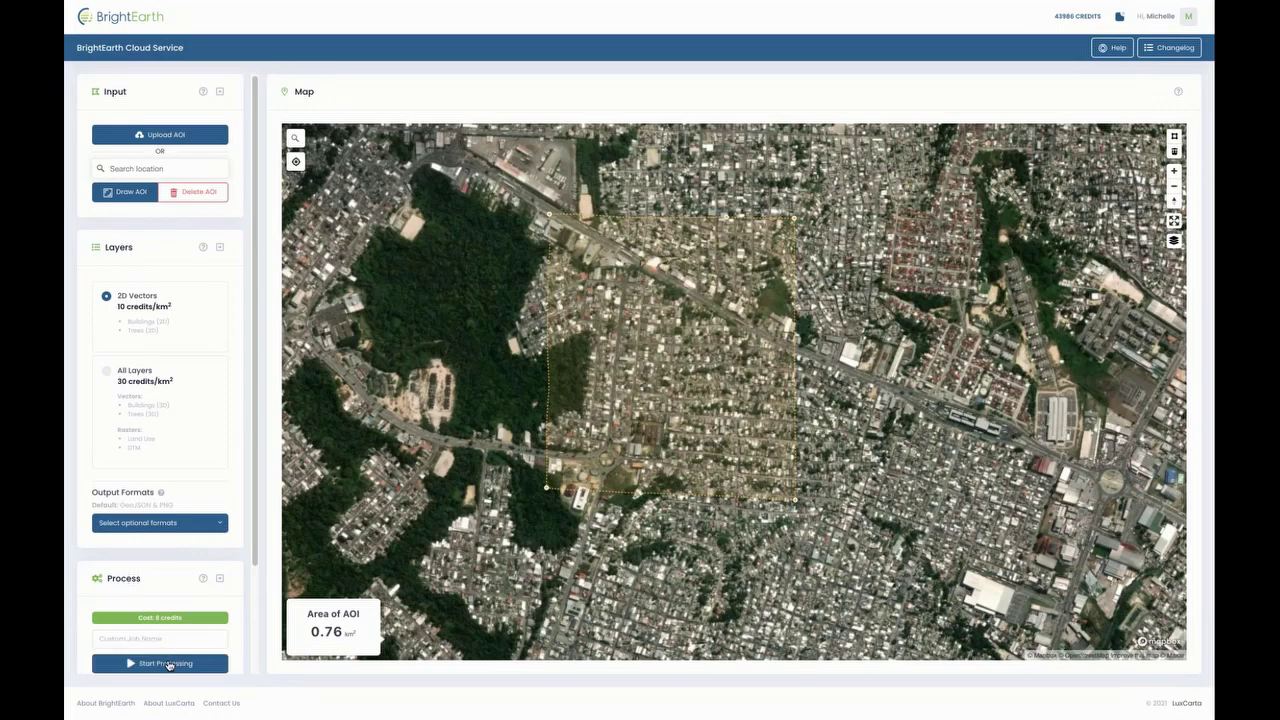
{"action": "left_click", "coordinate": [168, 664]}
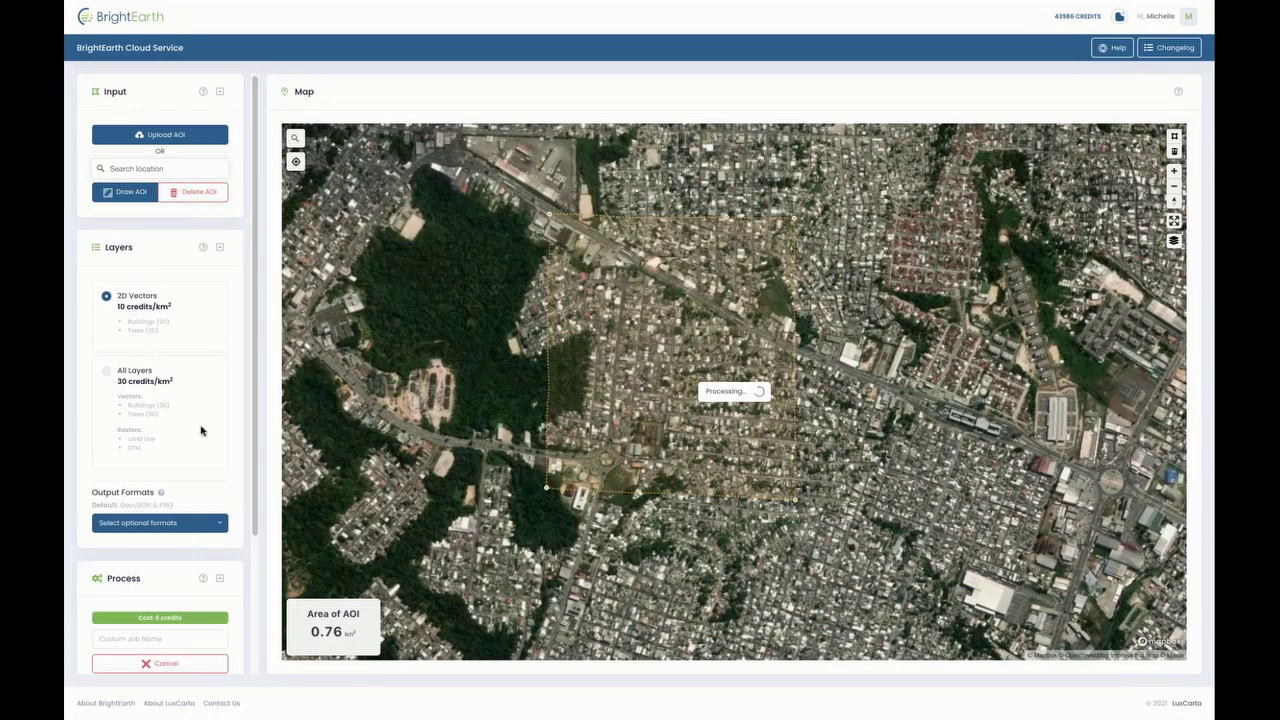
- Look through the optional vector and raster output formats without choosing any
{"action": "left_click", "coordinate": [218, 525]}
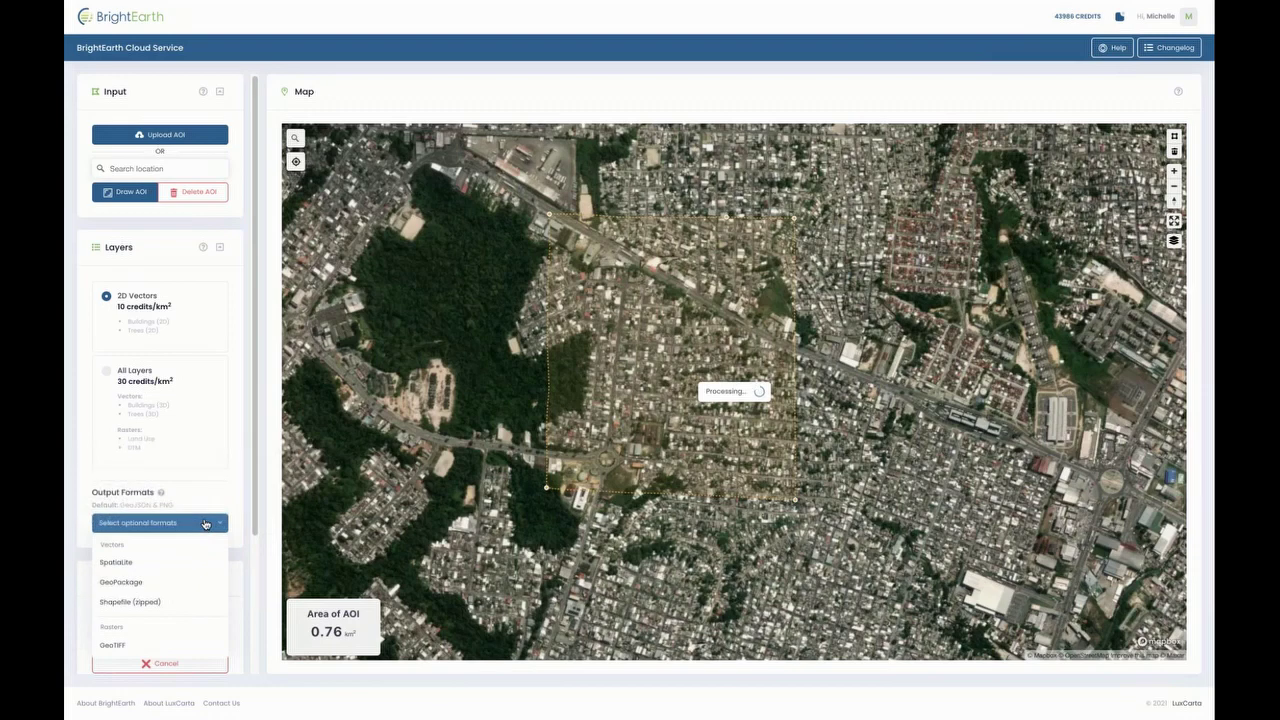
{"action": "scroll", "coordinate": [160, 450], "scroll_direction": "down", "scroll_amount": 2}
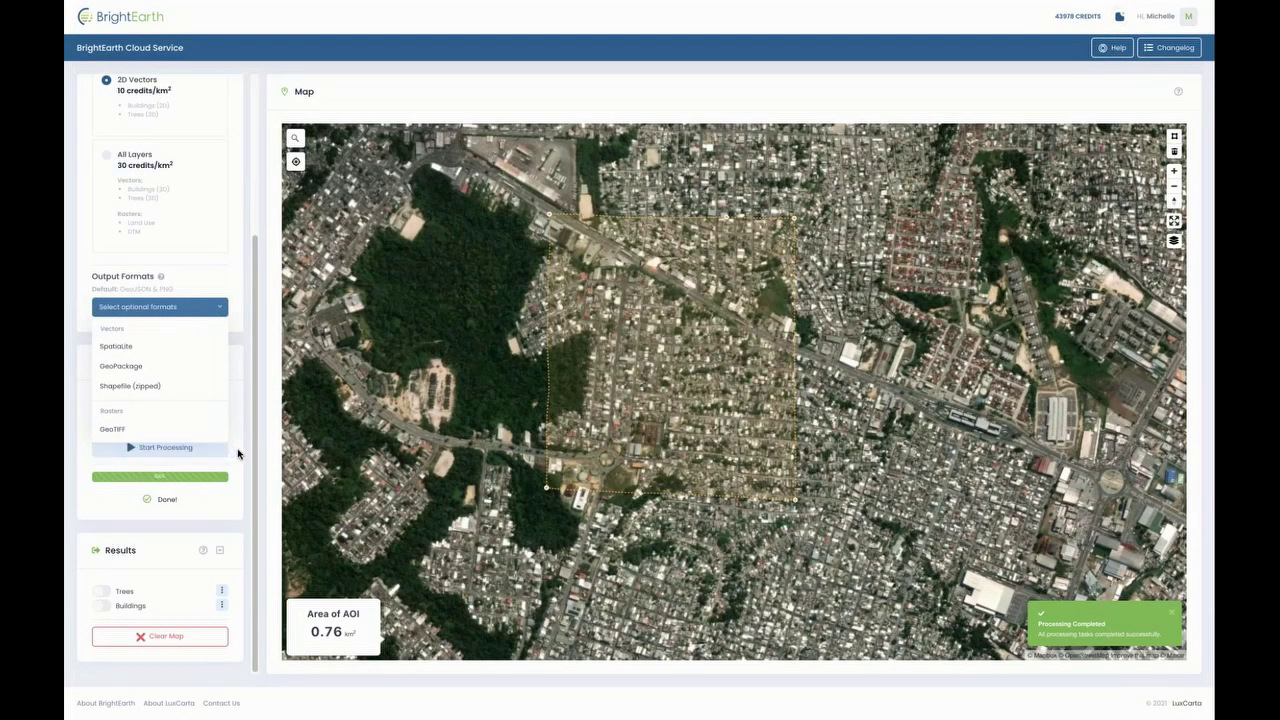
{"action": "left_click", "coordinate": [241, 243]}
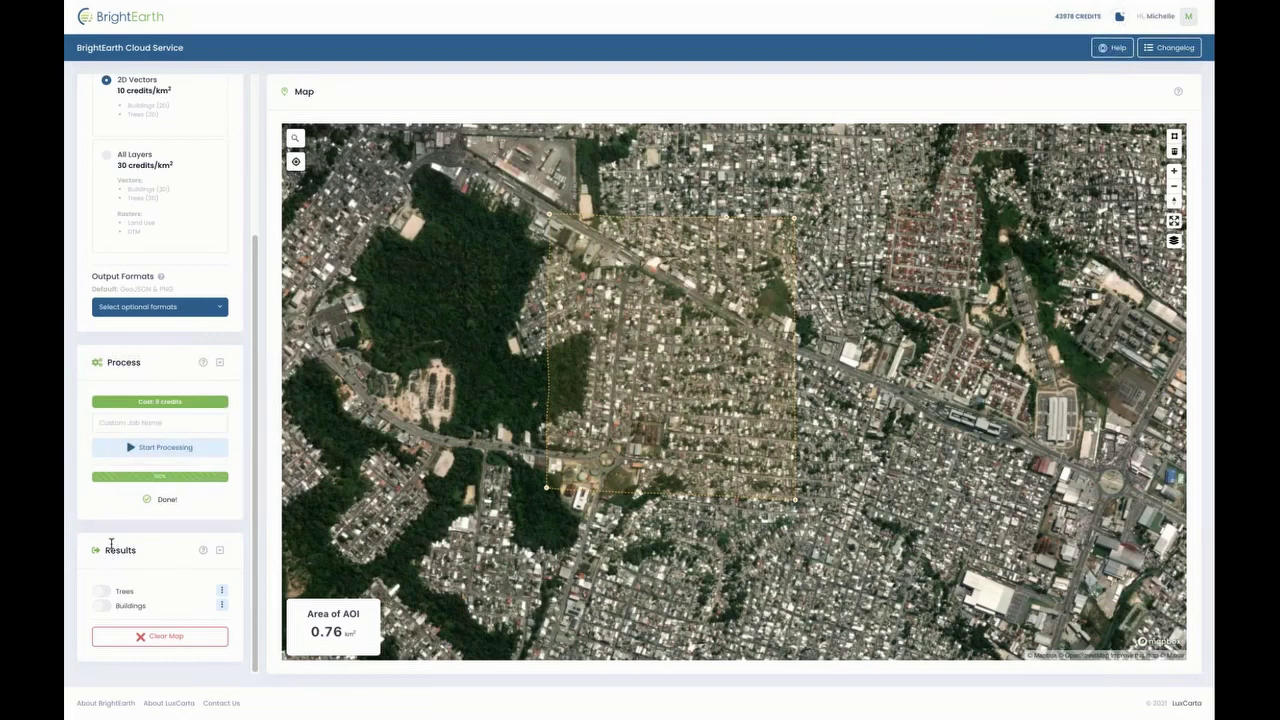
- Display the Trees and Buildings results over the Manaus area and examine the extracted shapes up close
{"action": "left_click", "coordinate": [106, 592]}
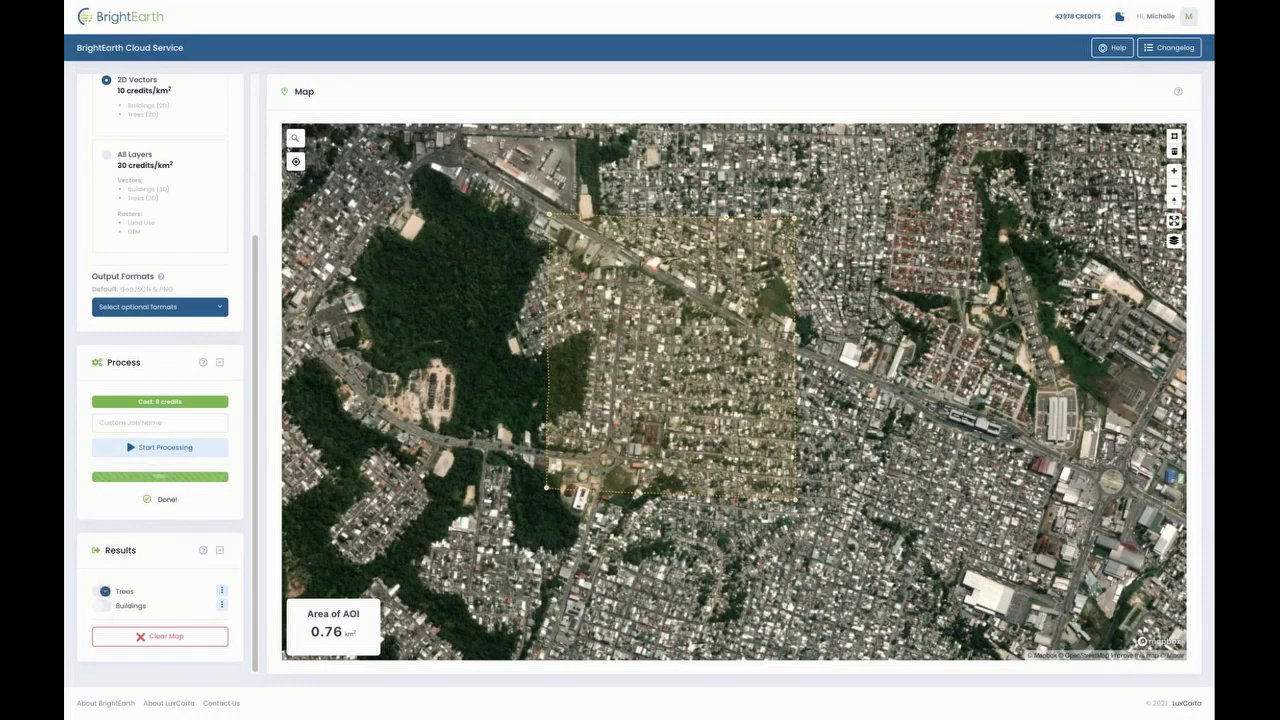
{"action": "left_click", "coordinate": [105, 606]}
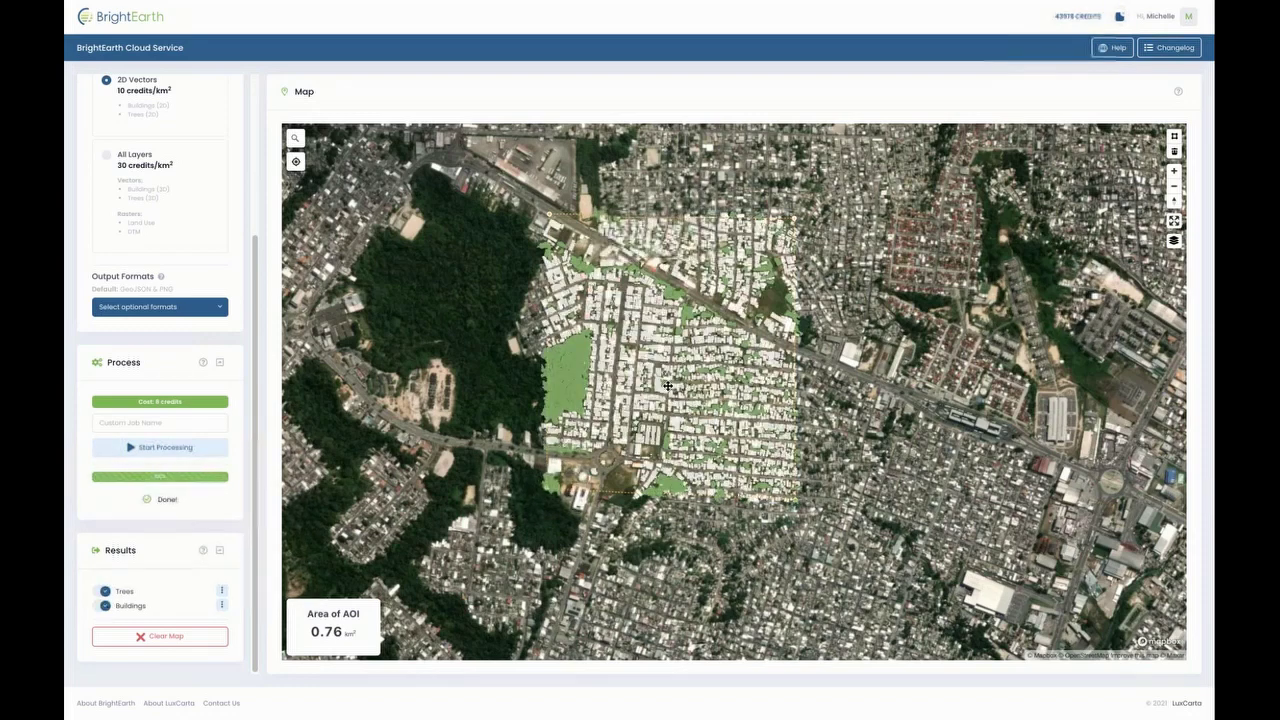
{"action": "scroll", "coordinate": [667, 386], "scroll_direction": "up", "scroll_amount": 5}
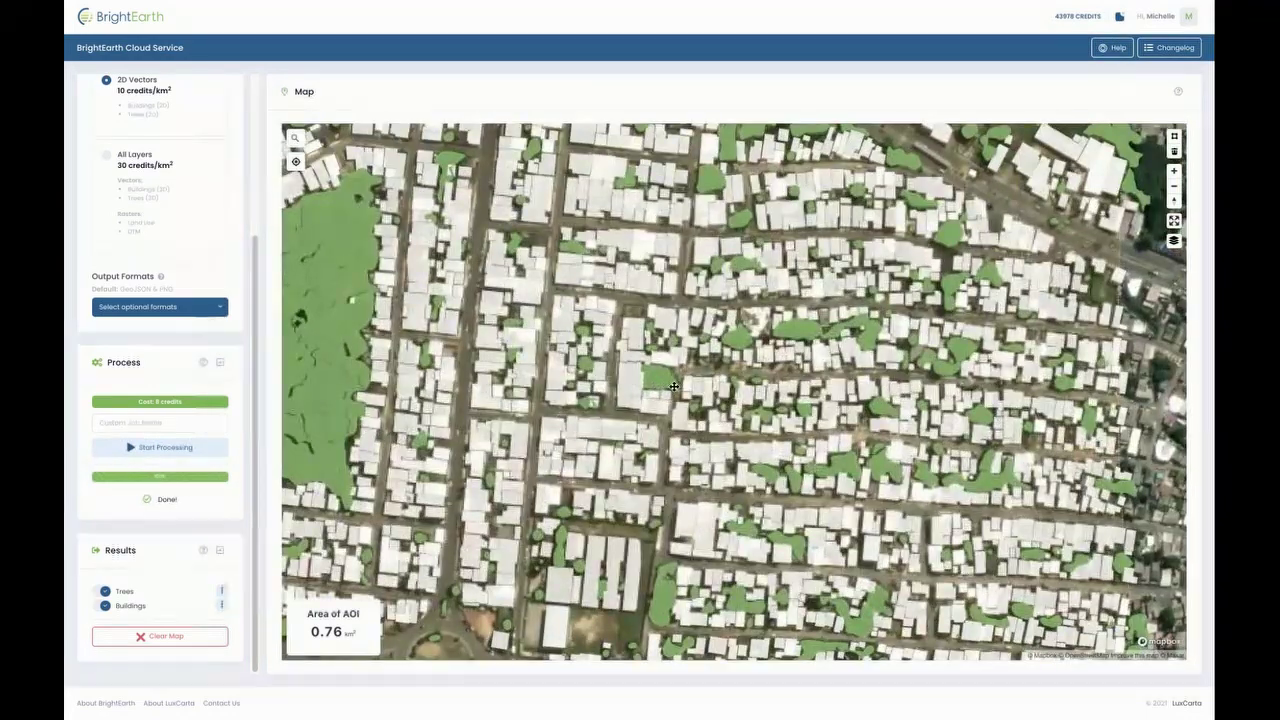
{"action": "scroll", "coordinate": [673, 386], "scroll_direction": "down", "scroll_amount": 3}
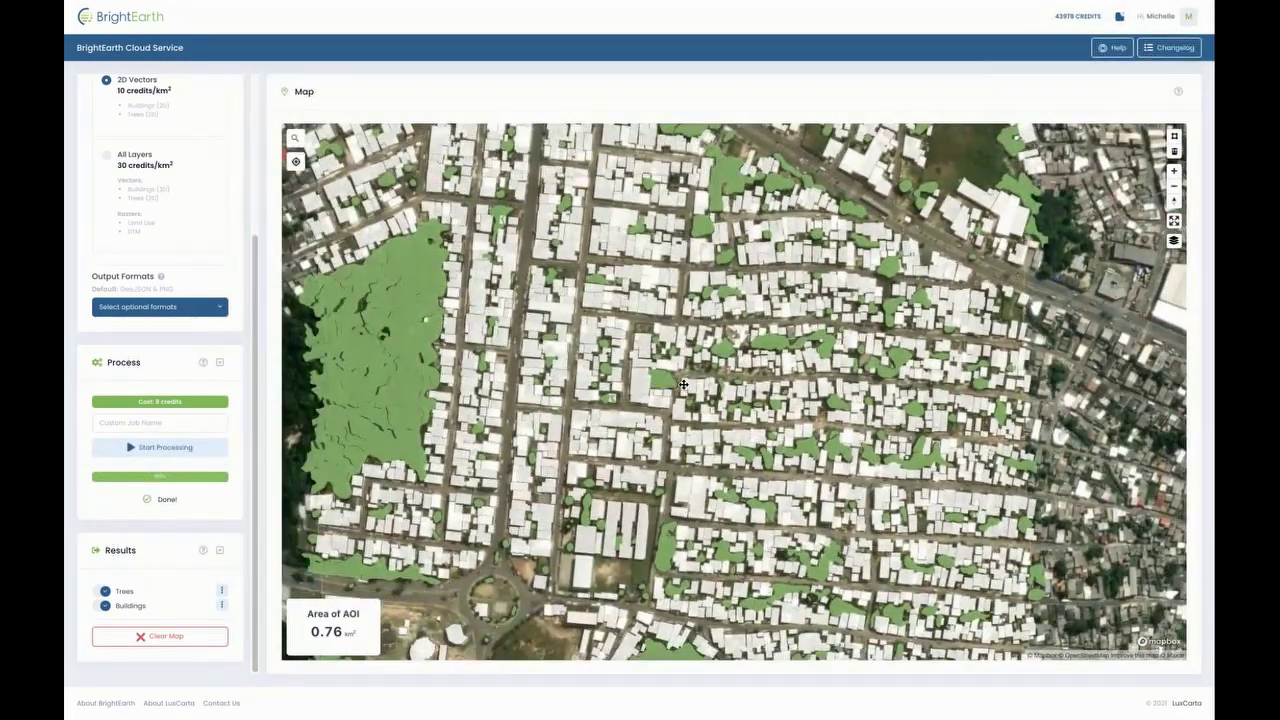
{"action": "scroll", "coordinate": [683, 385], "scroll_direction": "up", "scroll_amount": 1}
{"action": "scroll", "coordinate": [683, 385], "scroll_direction": "down", "scroll_amount": 1}
{"action": "scroll", "coordinate": [686, 384], "scroll_direction": "down", "scroll_amount": 1}
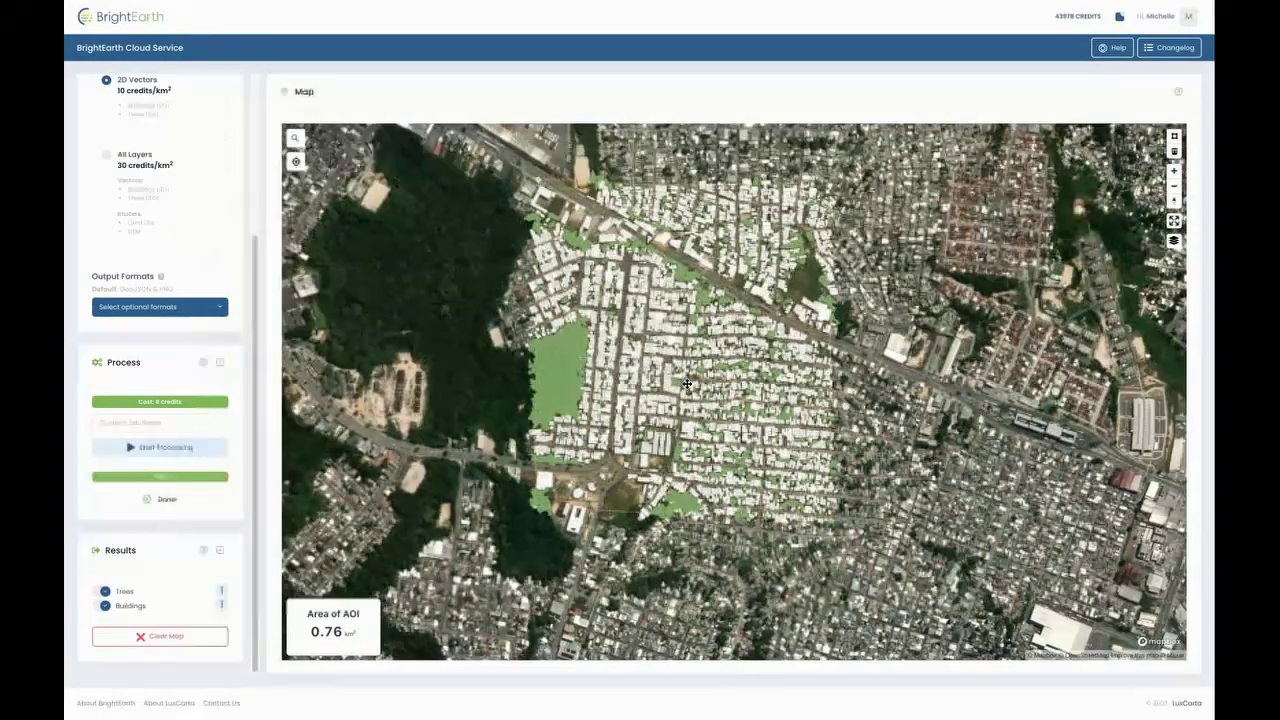
{"action": "scroll", "coordinate": [799, 386], "scroll_direction": "up", "scroll_amount": 2}
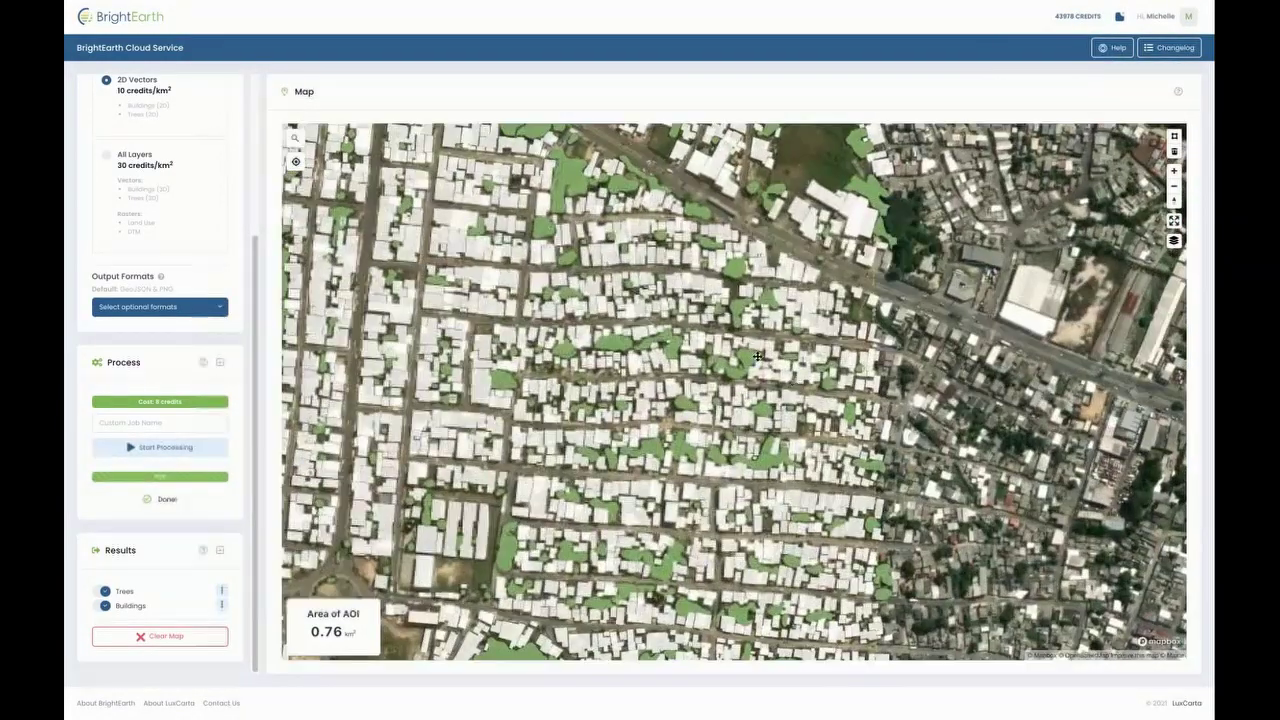
{"action": "scroll", "coordinate": [799, 386], "scroll_direction": "down", "scroll_amount": 3}
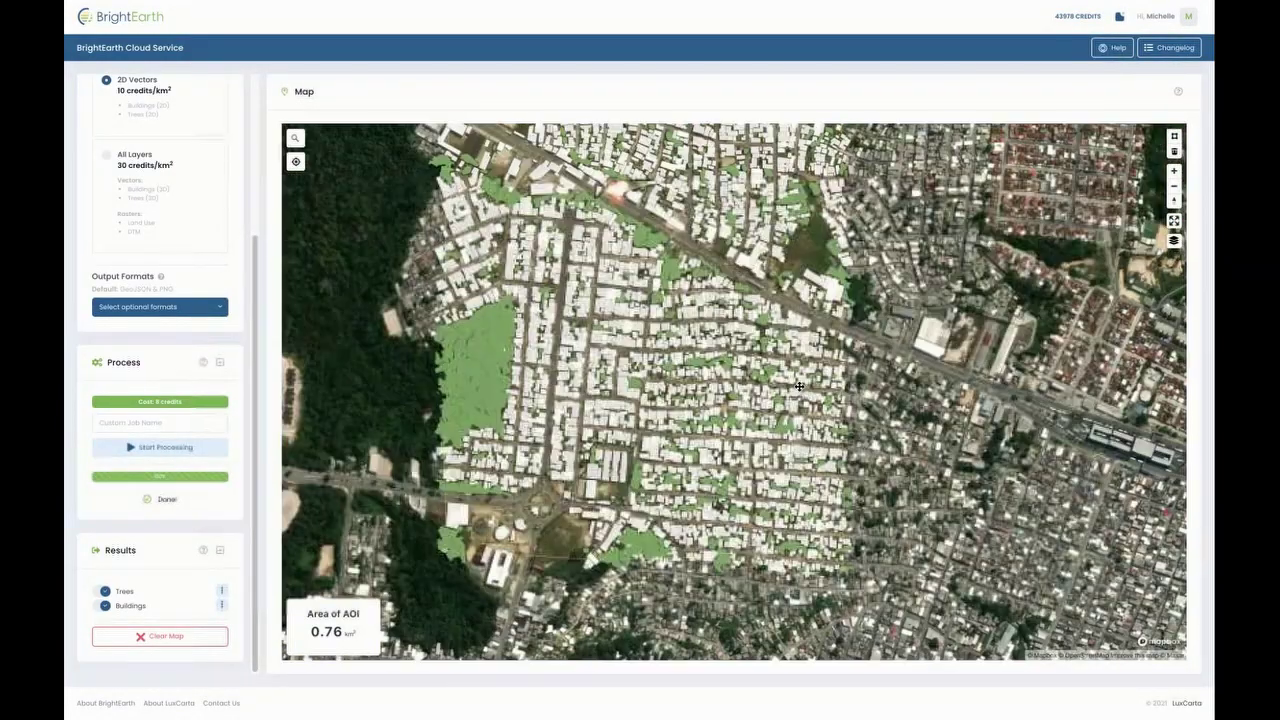
{"action": "scroll", "coordinate": [712, 378], "scroll_direction": "up", "scroll_amount": 3}
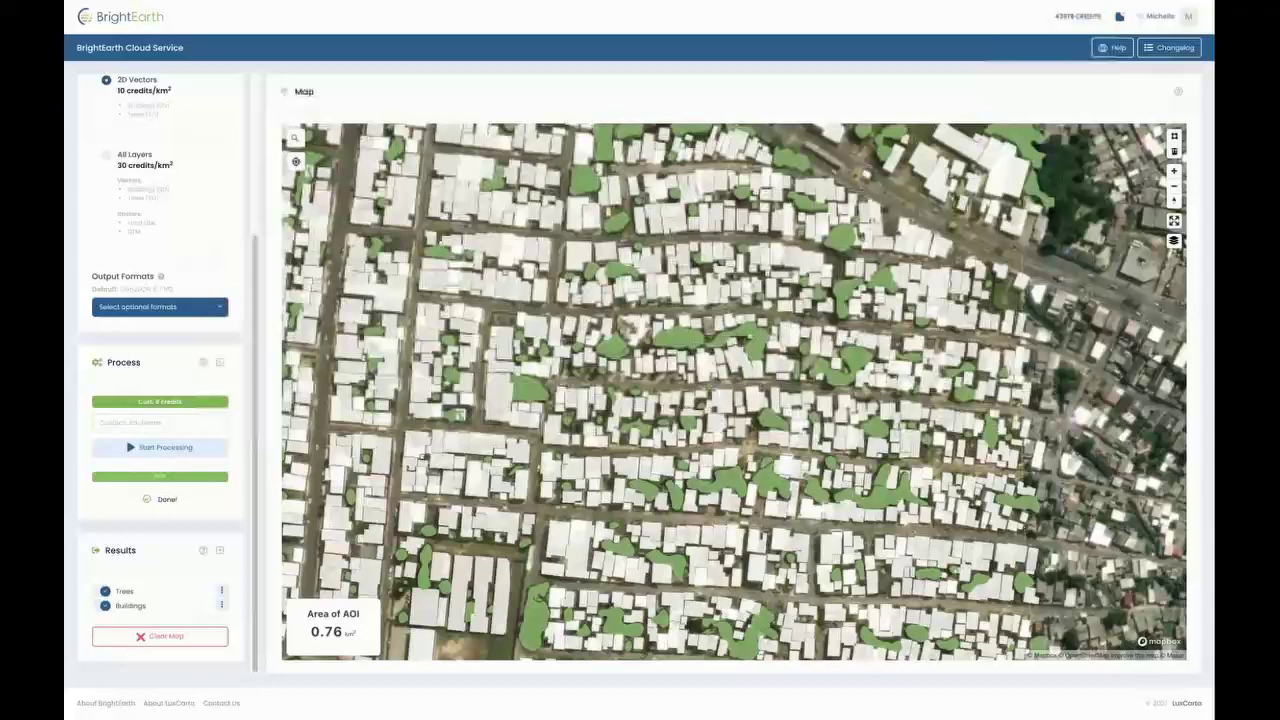
- Hide and show the Trees and Buildings results in turn to compare them with the satellite imagery
{"action": "left_click", "coordinate": [102, 592]}
{"action": "left_click", "coordinate": [102, 592]}
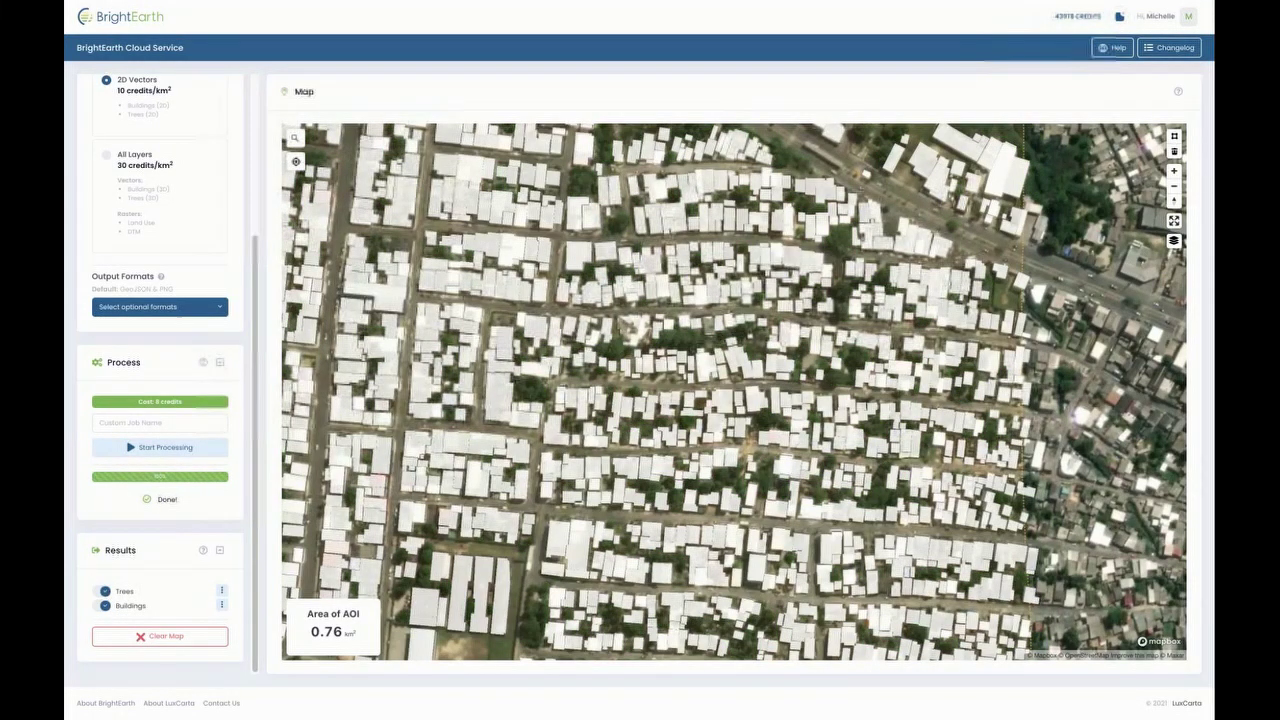
{"action": "left_click", "coordinate": [102, 607]}
{"action": "left_click", "coordinate": [106, 607]}
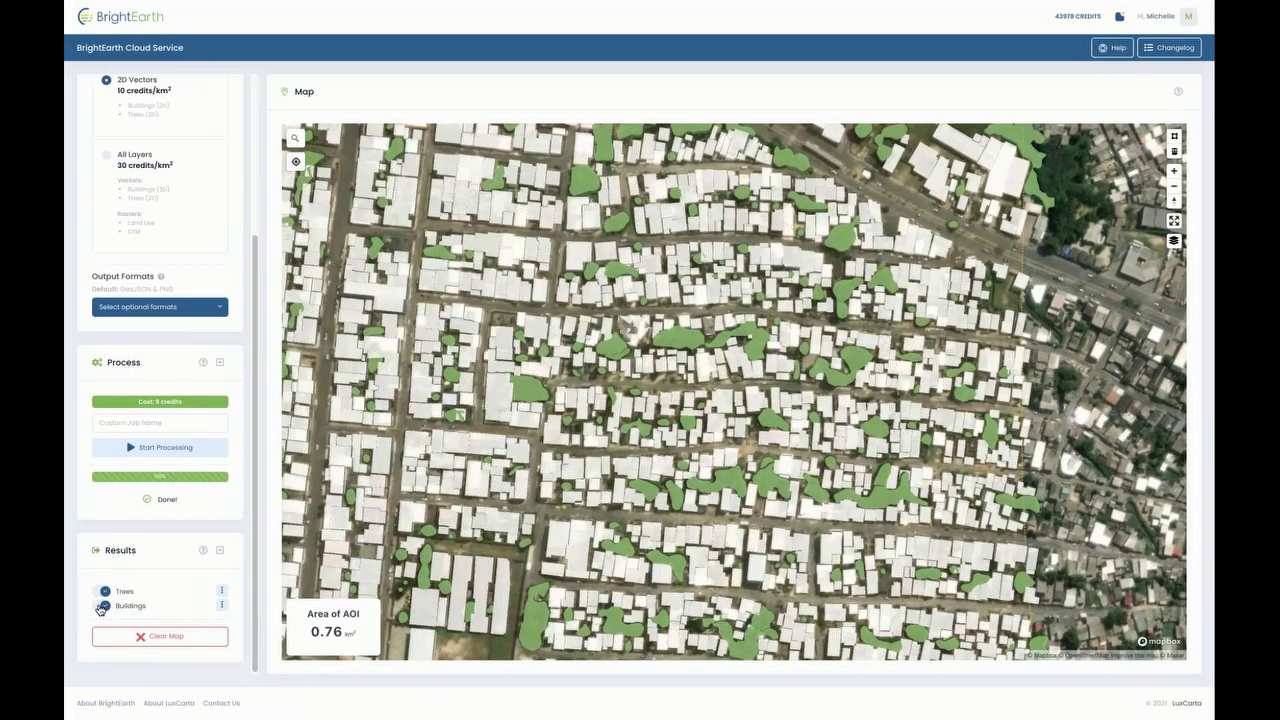
{"action": "left_click", "coordinate": [103, 607]}
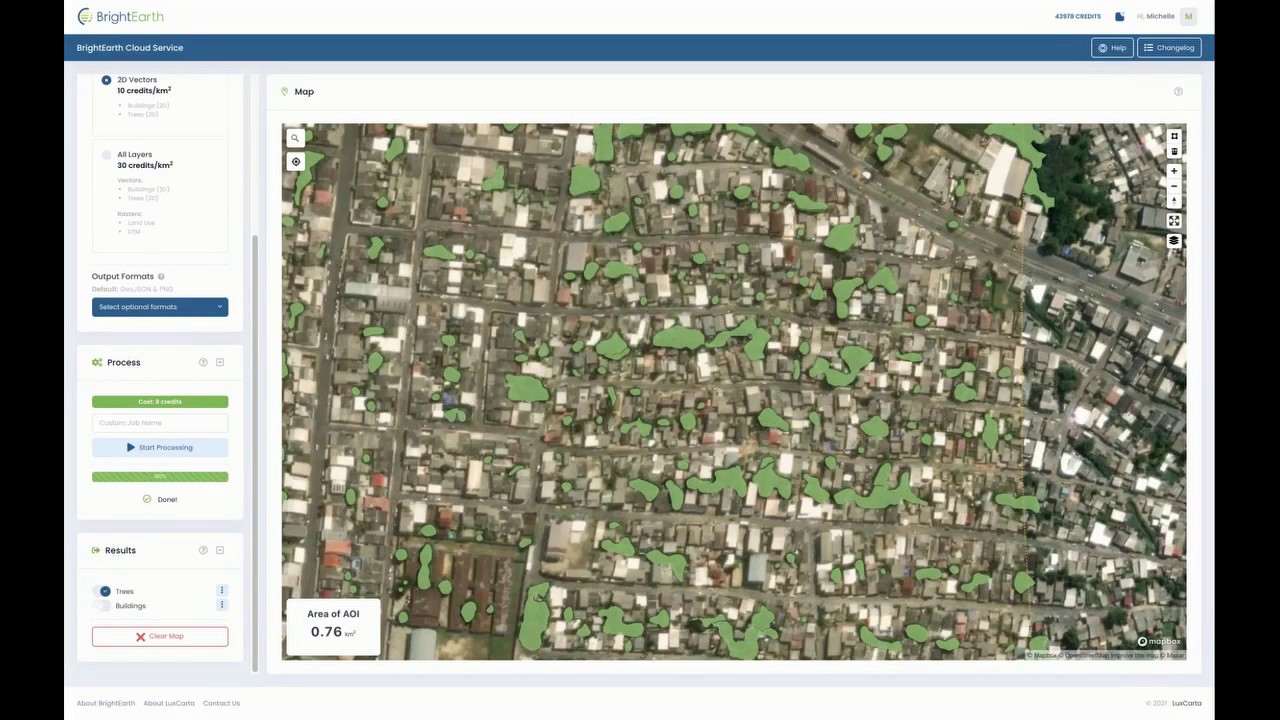
{"action": "left_click", "coordinate": [107, 607]}
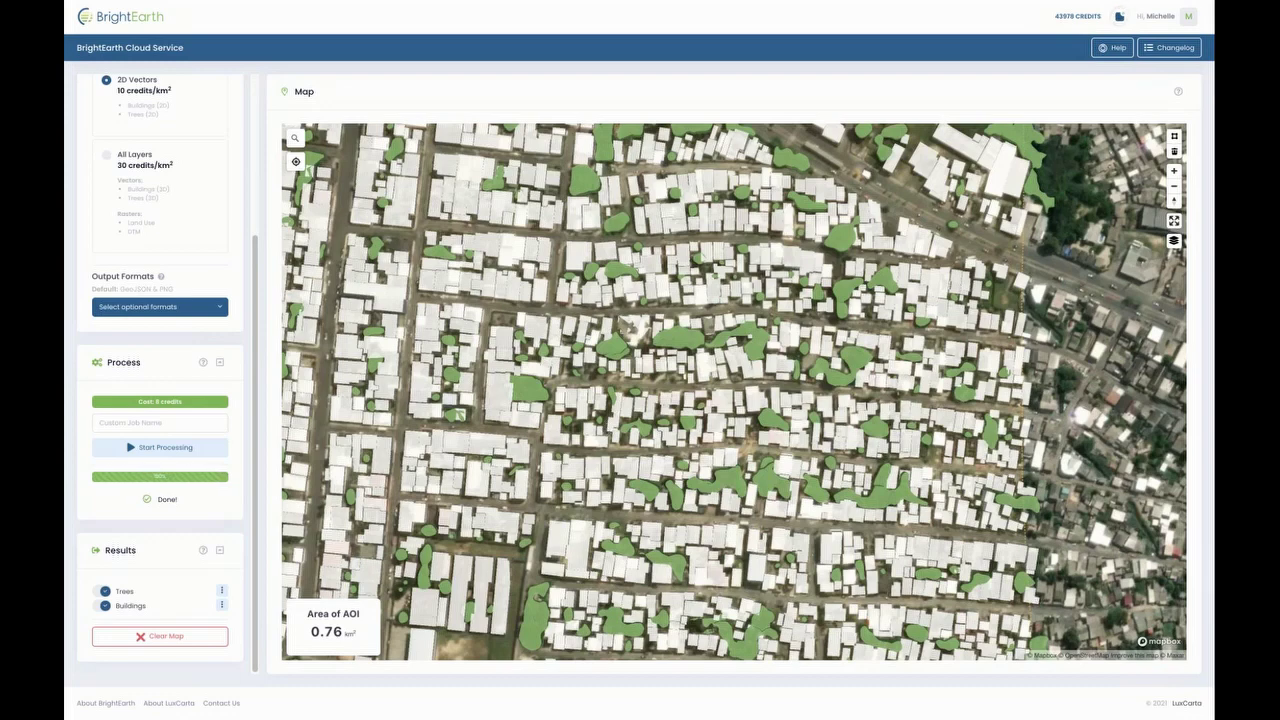
- Upload muscat_aoi3.kml from Downloads as the area of interest and start processing it with All Layers
{"action": "left_click_drag", "start_coordinate": [257, 279], "coordinate": [260, 148]}
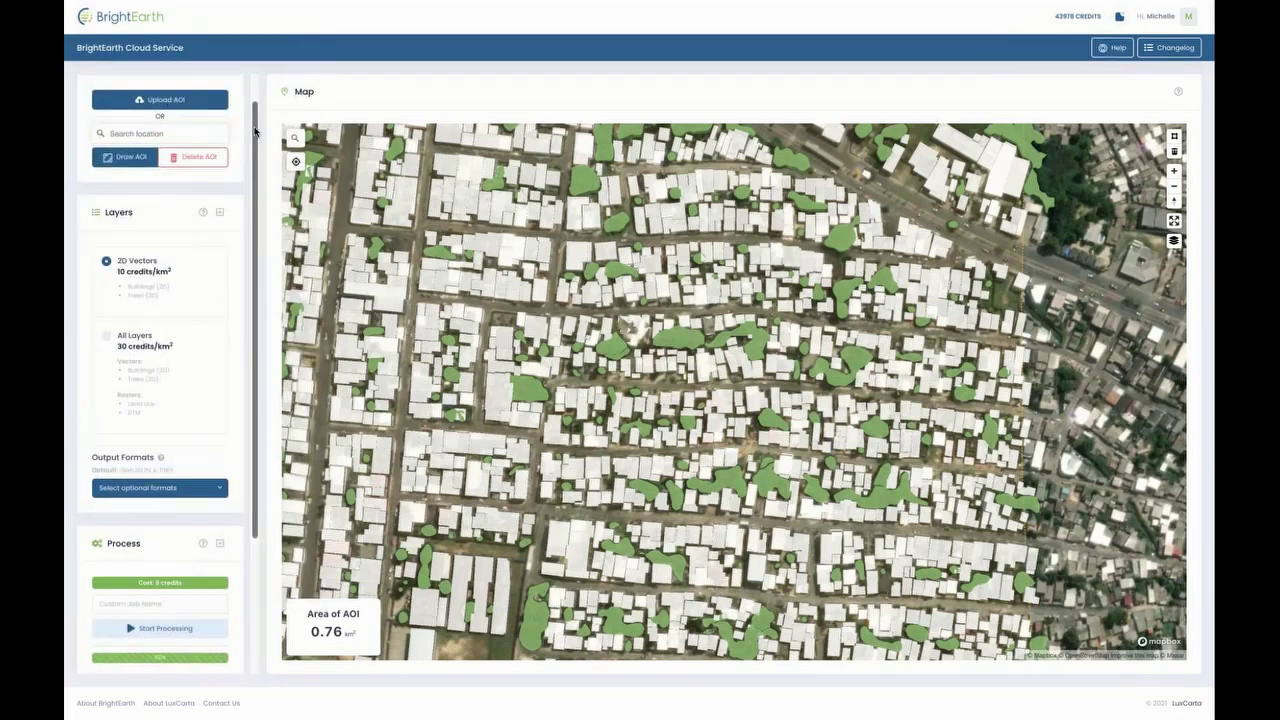
{"action": "scroll", "coordinate": [258, 158], "scroll_direction": "up", "scroll_amount": 1}
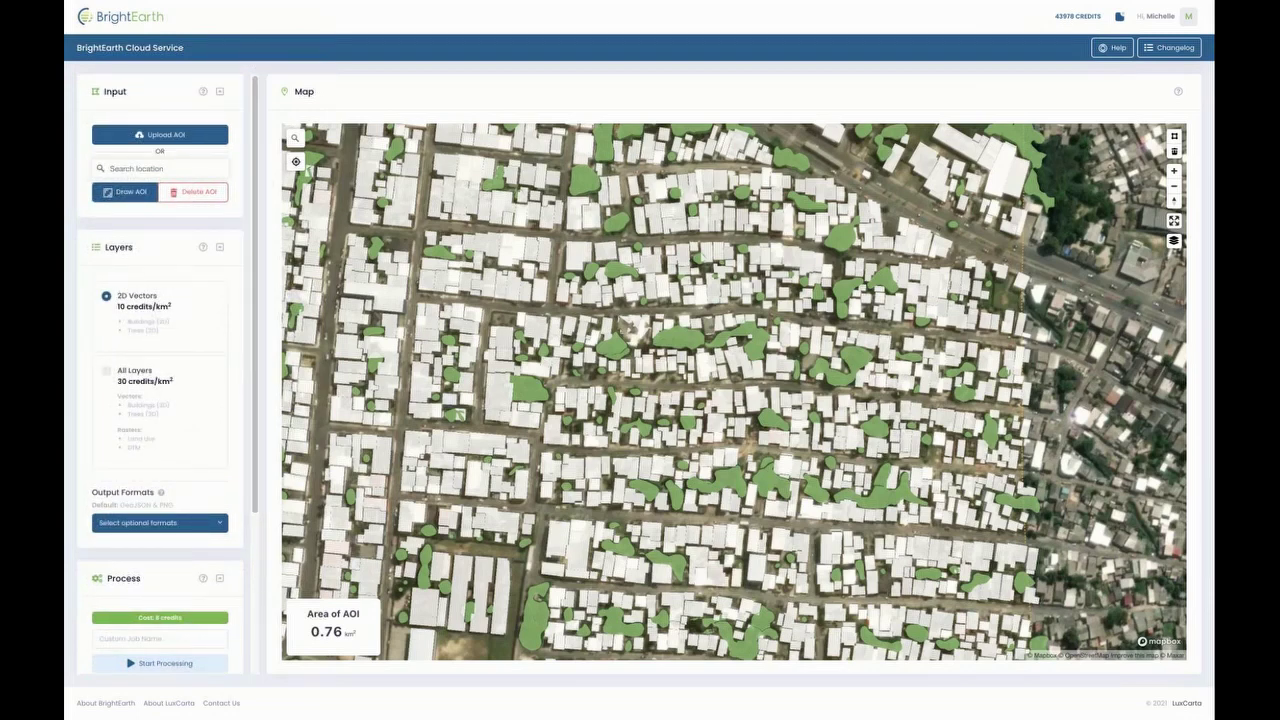
{"action": "left_click", "coordinate": [179, 138]}
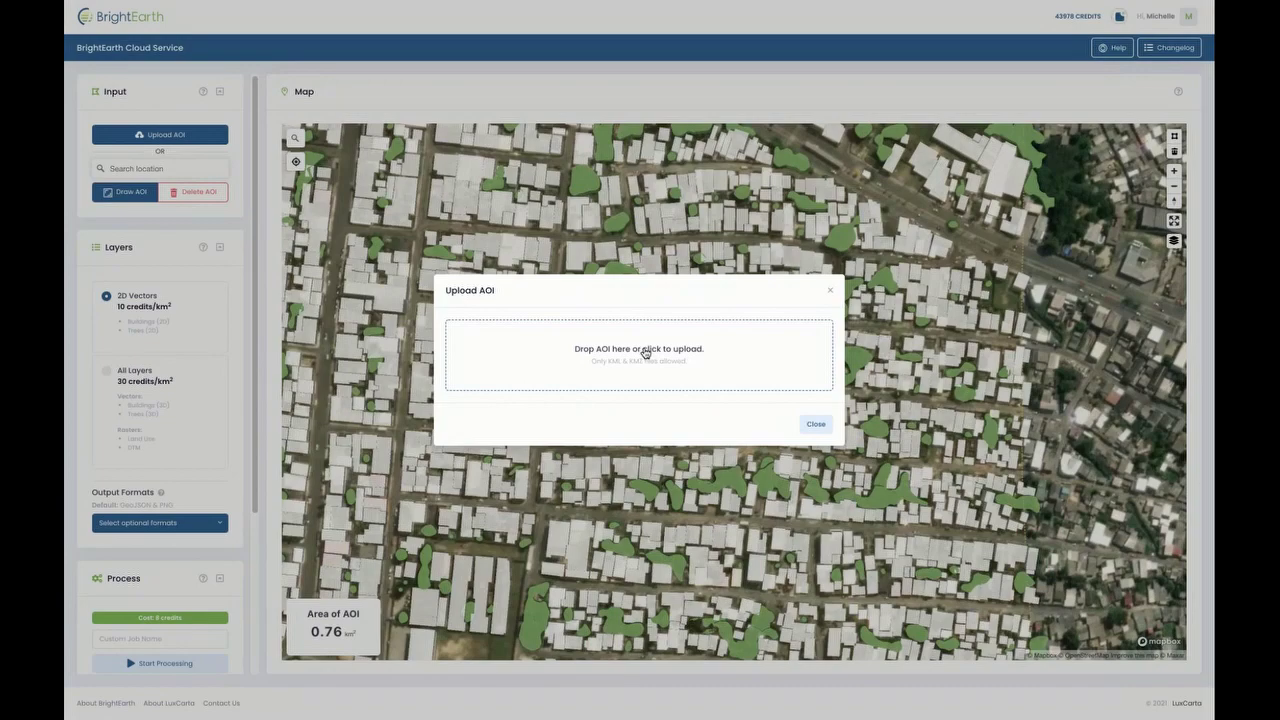
{"action": "left_click", "coordinate": [645, 352]}
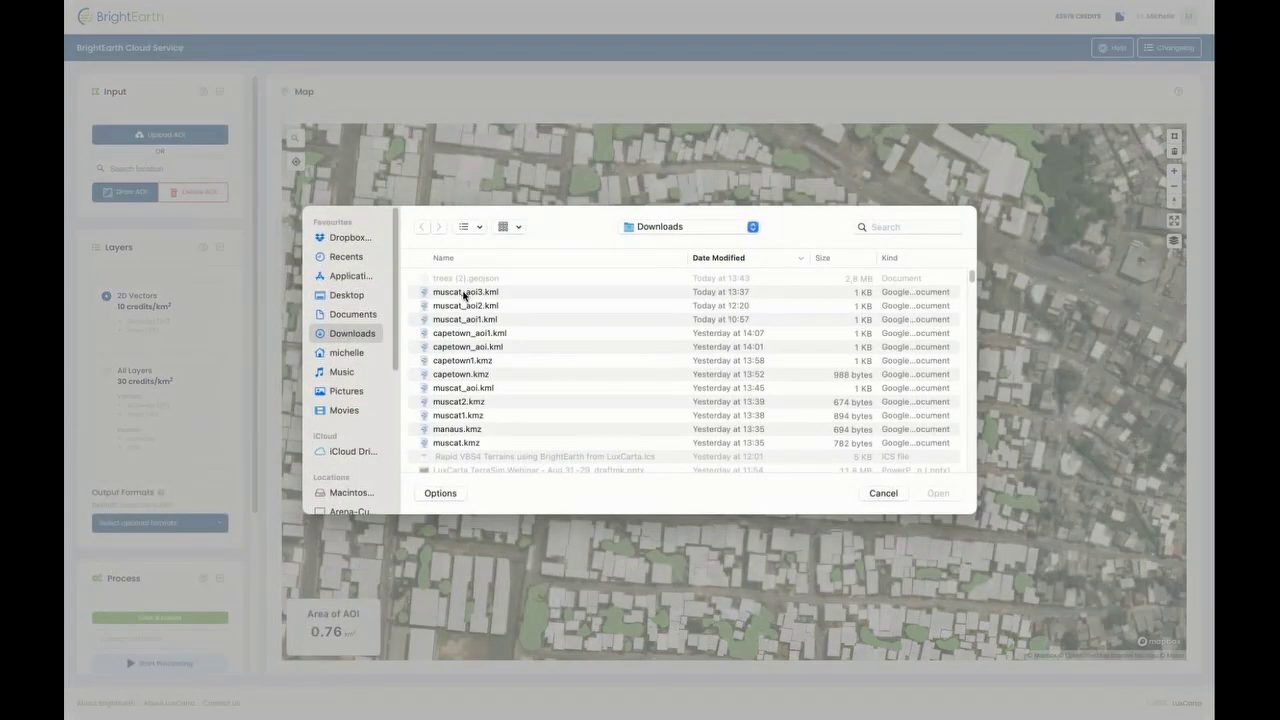
{"action": "double_click", "coordinate": [464, 292]}
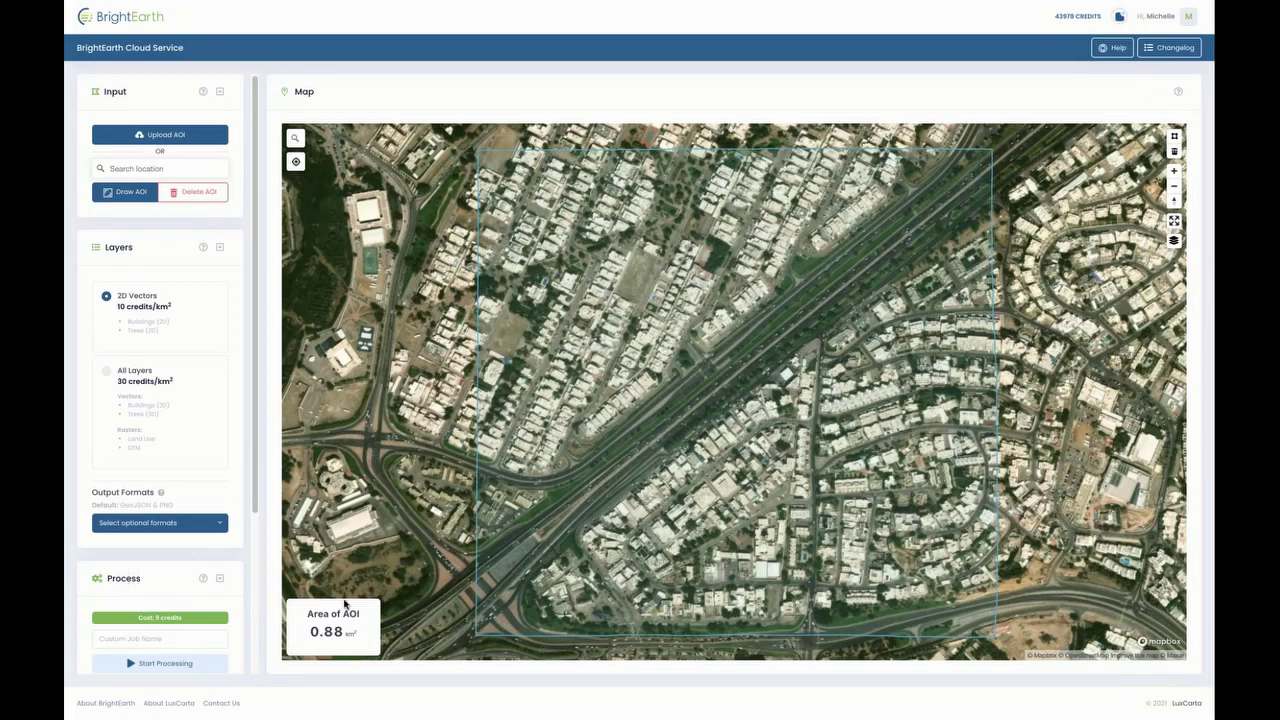
{"action": "left_click", "coordinate": [107, 375]}
{"action": "left_click", "coordinate": [166, 664]}
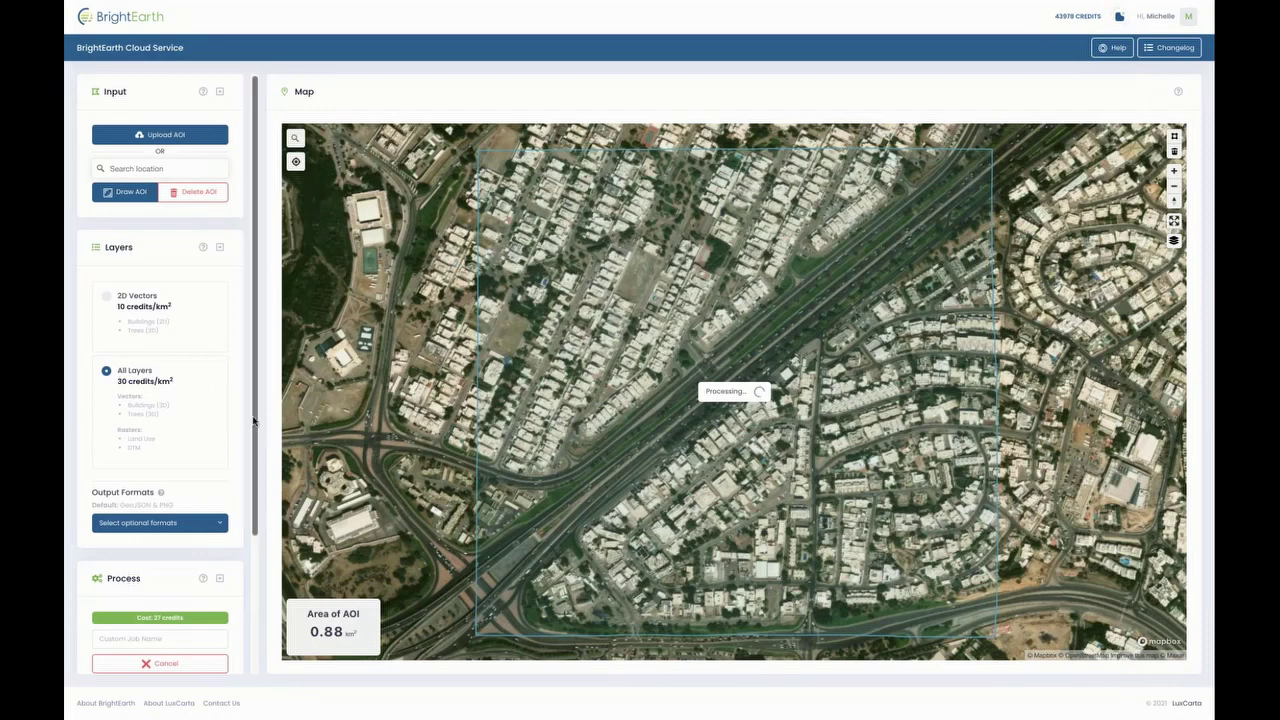
- View the DTM, Buildings, Trees and Land Use results one at a time, leaving only Land Use displayed
{"action": "left_click_drag", "start_coordinate": [255, 421], "coordinate": [257, 534]}
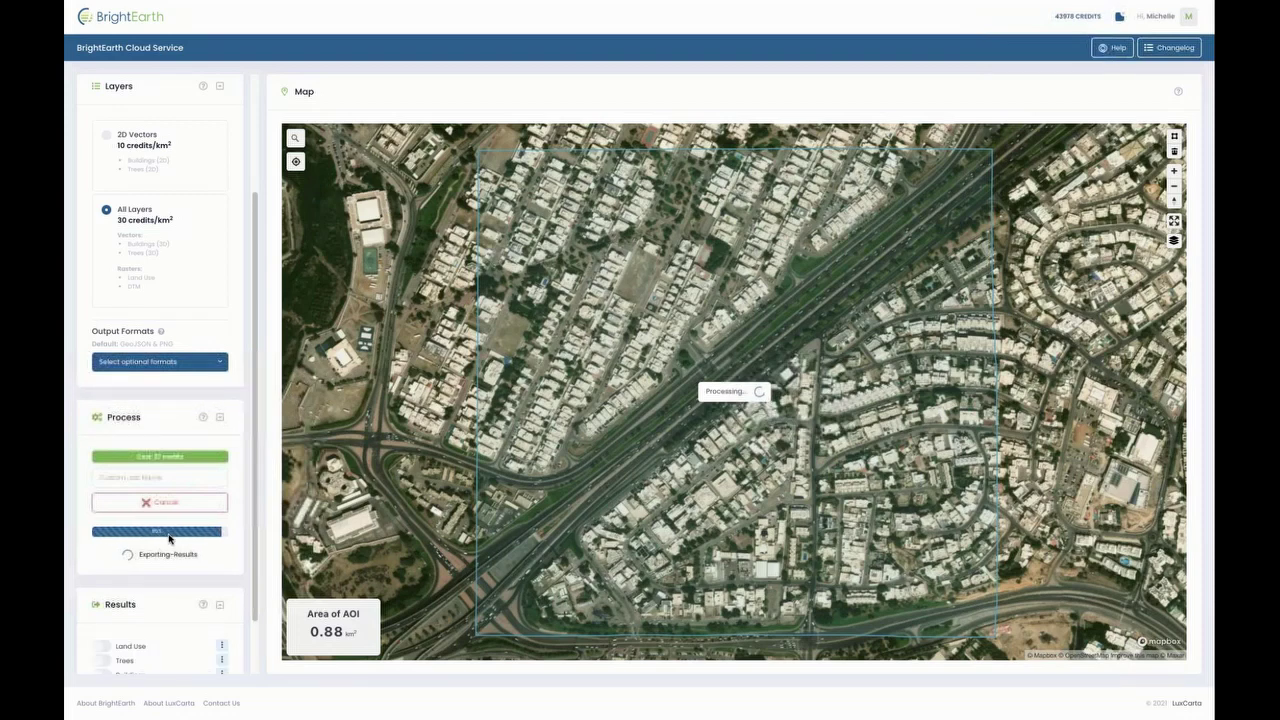
{"action": "scroll", "coordinate": [138, 616], "scroll_direction": "down", "scroll_amount": 2}
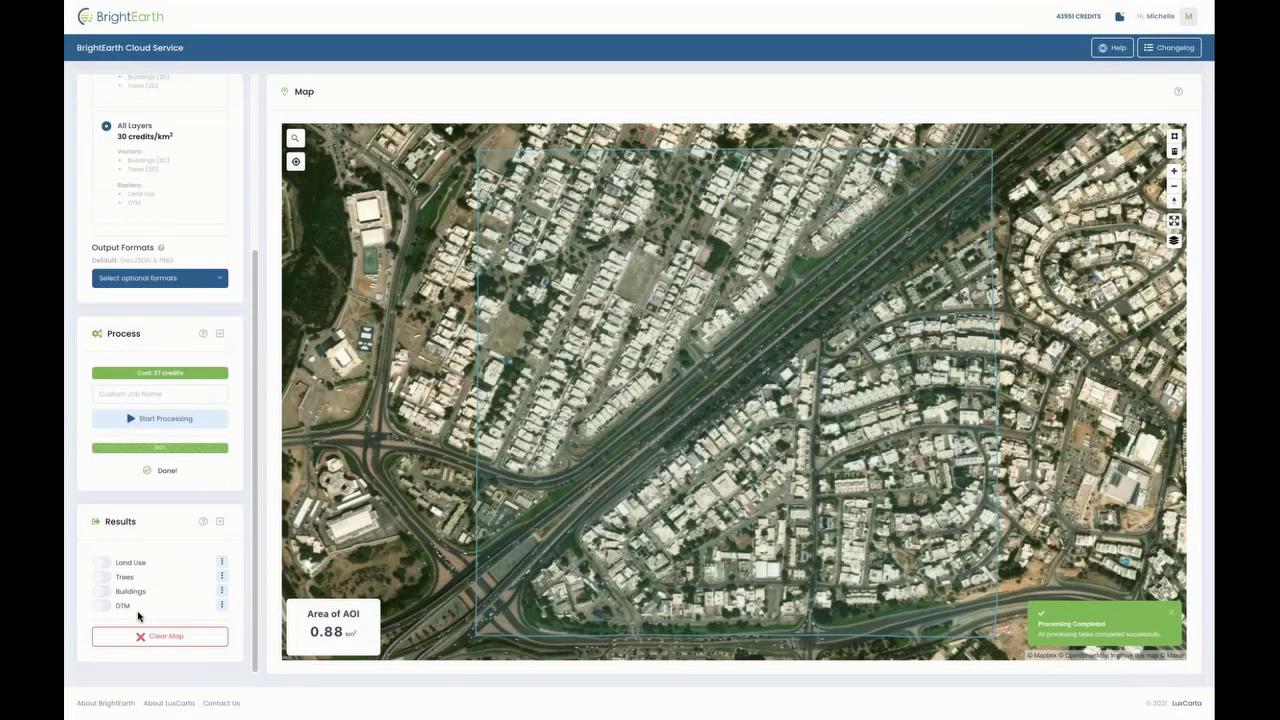
{"action": "left_click", "coordinate": [105, 606]}
{"action": "left_click", "coordinate": [102, 607]}
{"action": "left_click", "coordinate": [105, 594]}
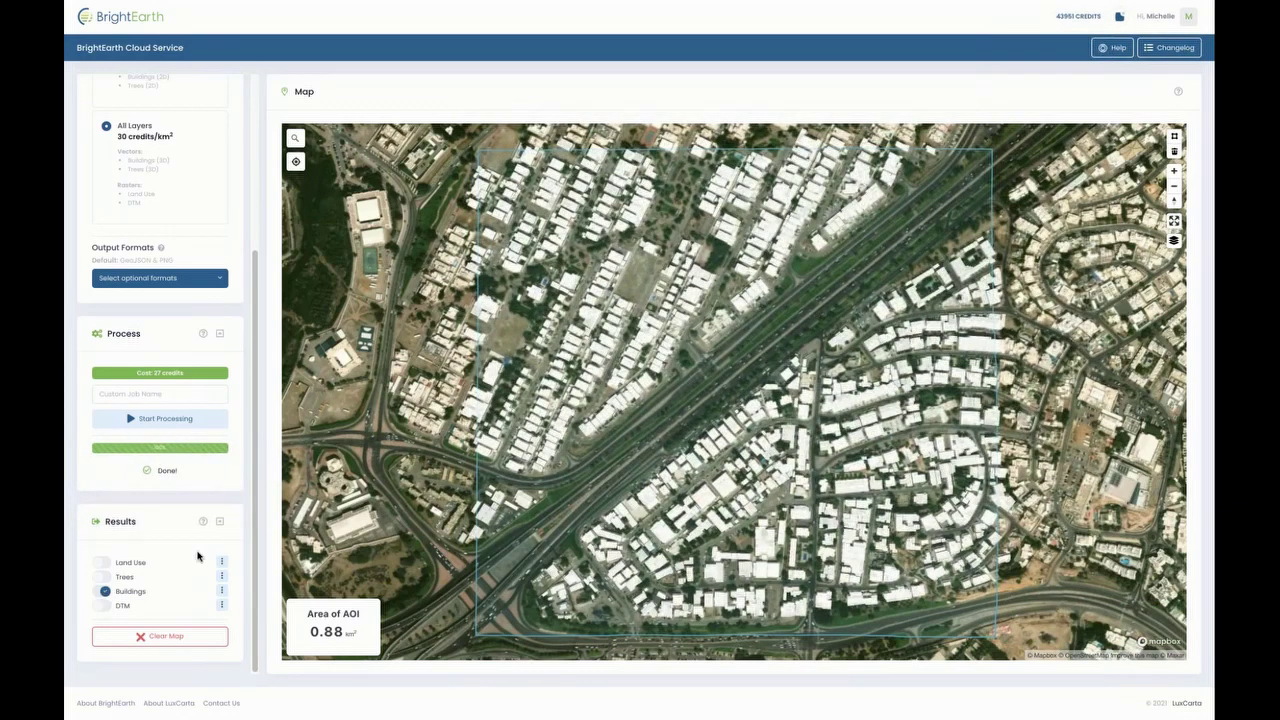
{"action": "left_click", "coordinate": [104, 591]}
{"action": "left_click", "coordinate": [105, 577]}
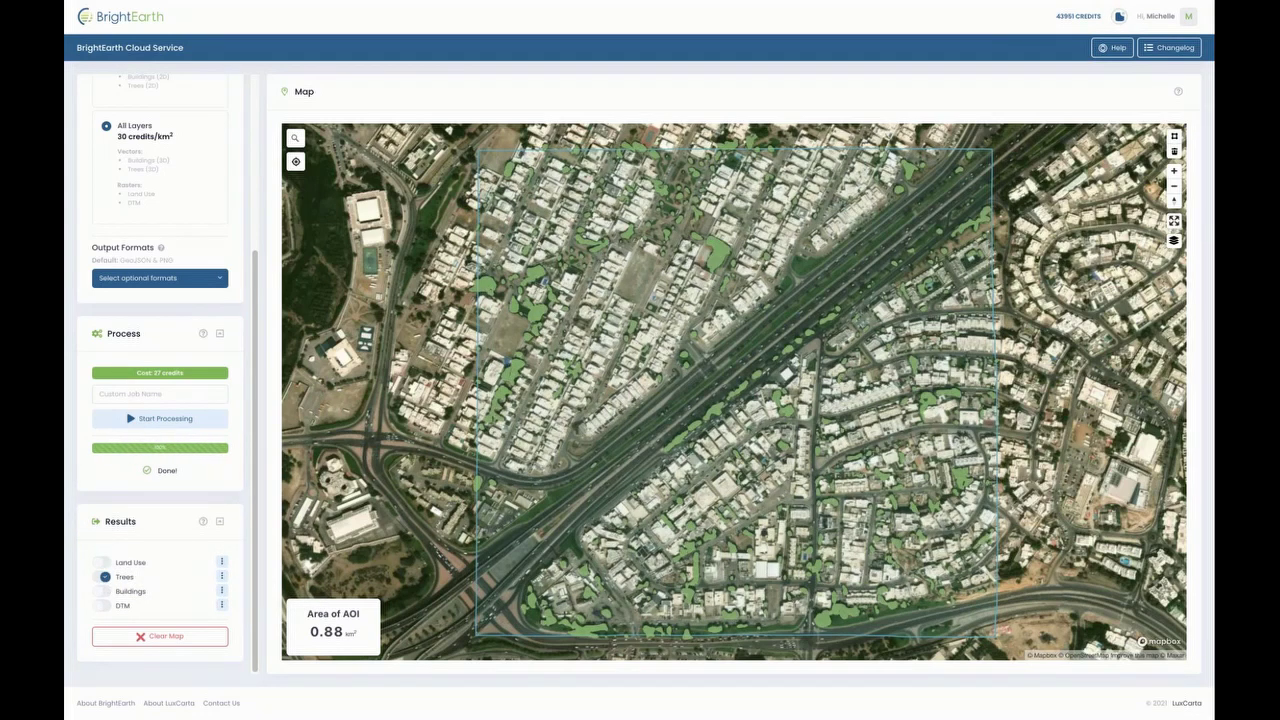
{"action": "left_click", "coordinate": [106, 576]}
{"action": "left_click", "coordinate": [105, 563]}
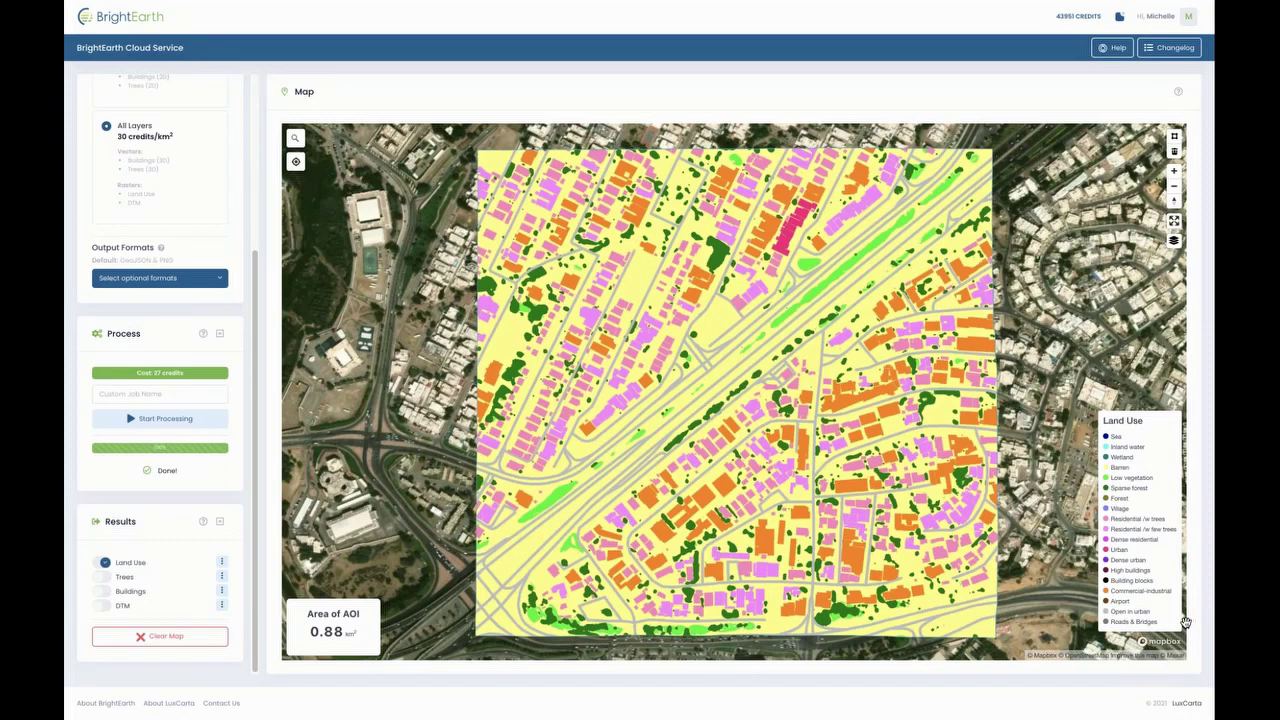
- Replace the Land Use result with Trees and Buildings and examine the extruded shapes up close in a tilted 3D view
{"action": "left_click", "coordinate": [104, 566]}
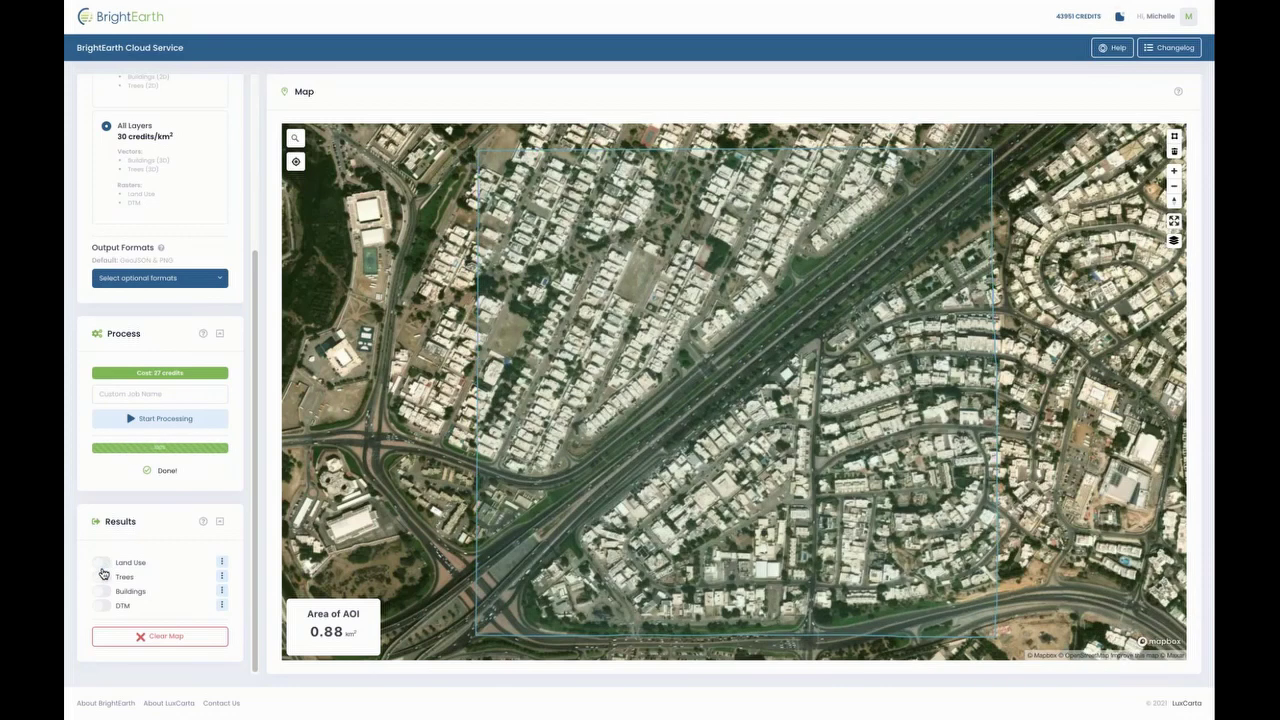
{"action": "left_click", "coordinate": [106, 578]}
{"action": "left_click", "coordinate": [105, 592]}
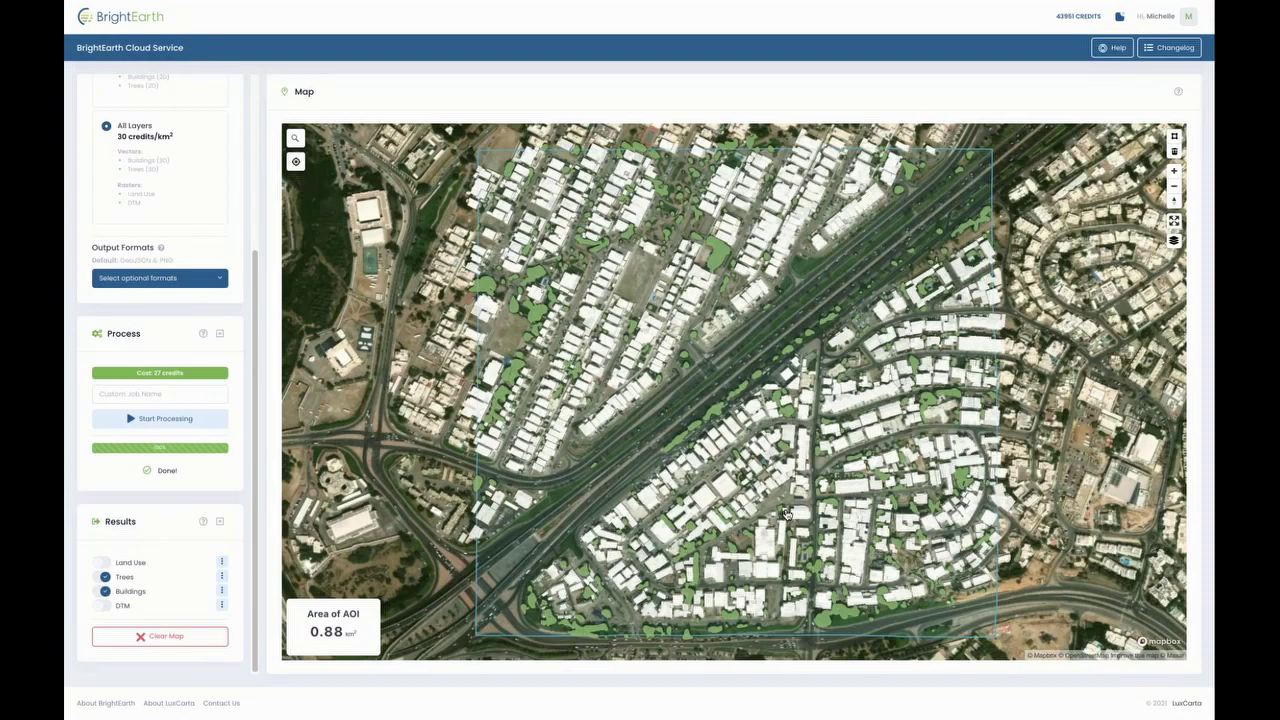
{"action": "left_click_drag", "start_coordinate": [788, 514], "coordinate": [760, 394]}
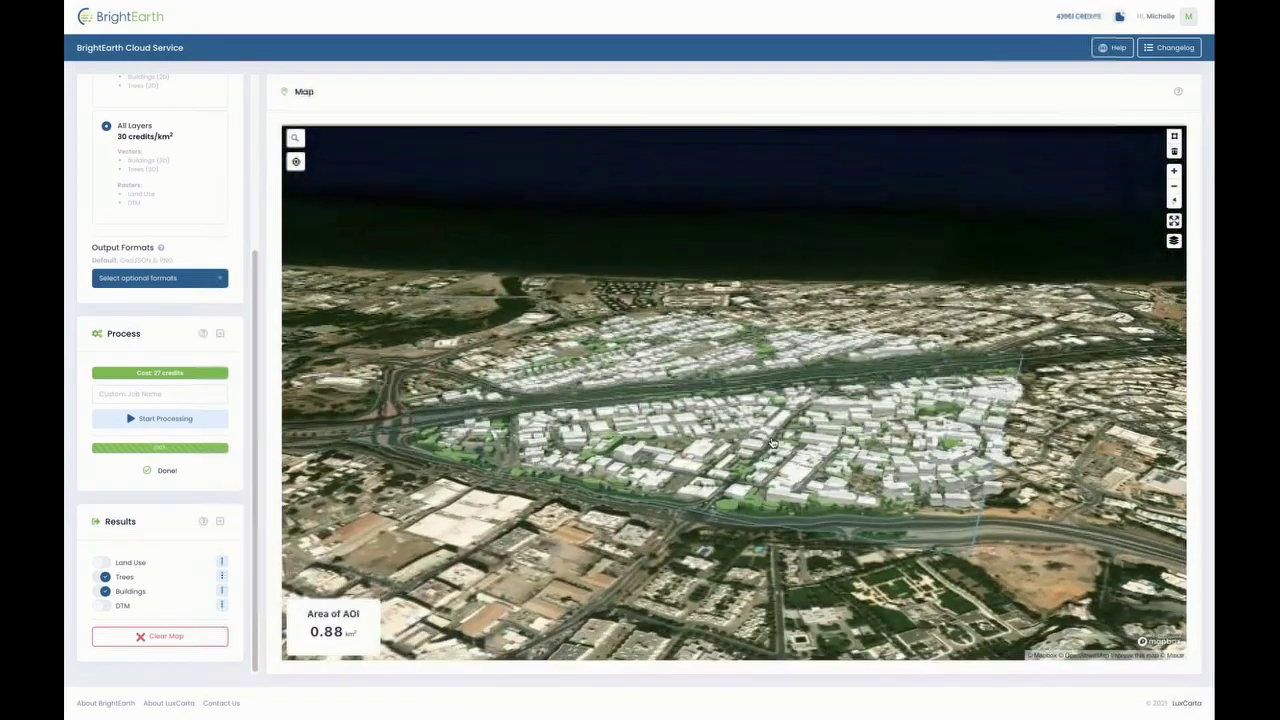
{"action": "scroll", "coordinate": [883, 514], "scroll_direction": "up", "scroll_amount": 5}
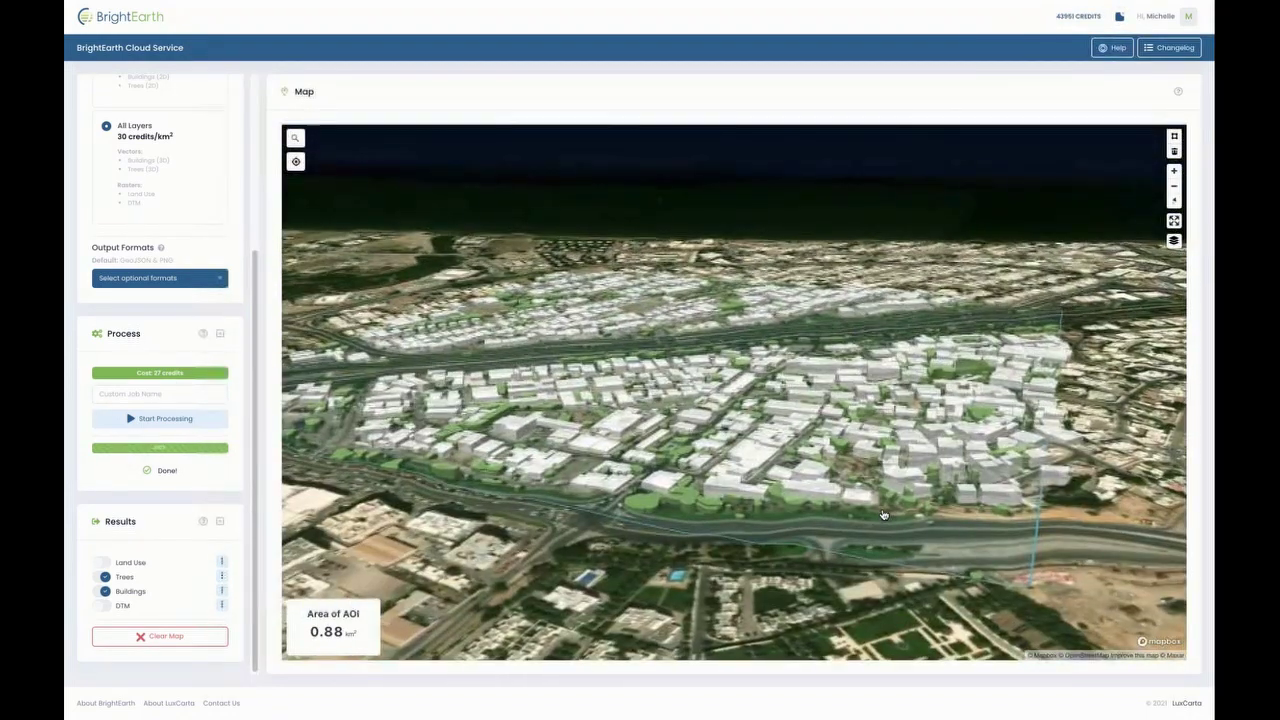
{"action": "scroll", "coordinate": [883, 514], "scroll_direction": "up", "scroll_amount": 2}
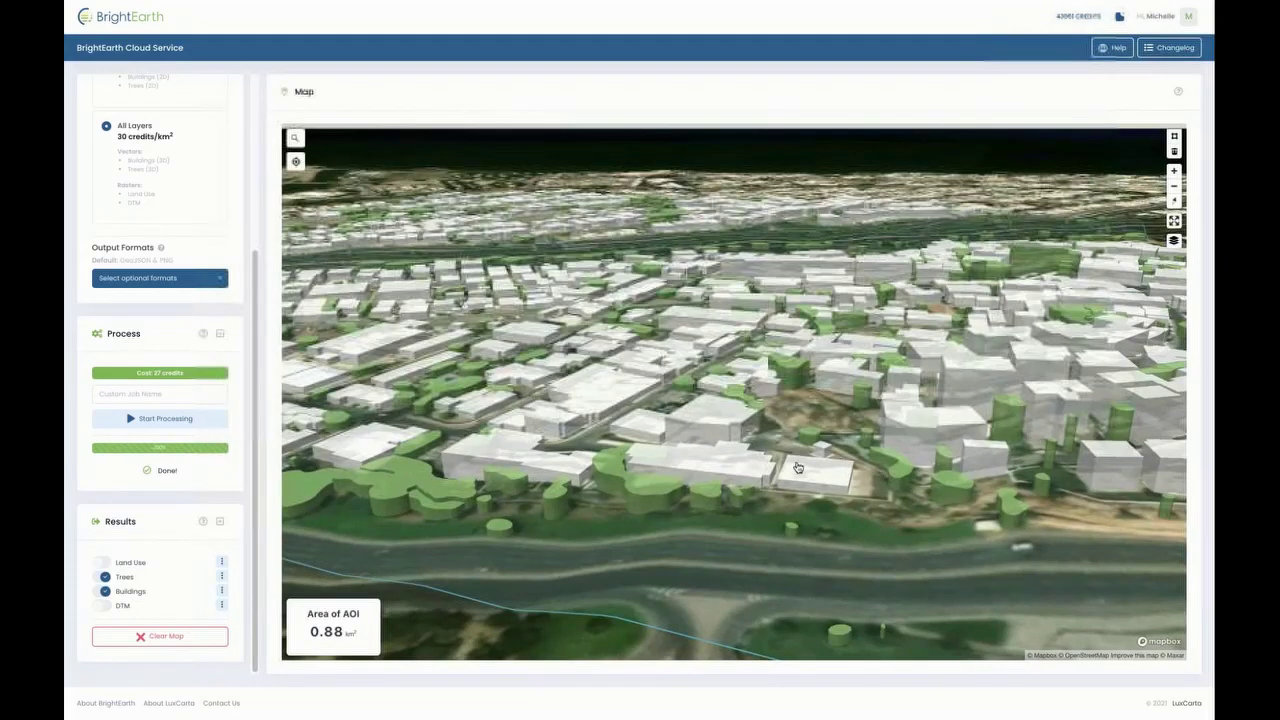
{"action": "left_click_drag", "start_coordinate": [948, 478], "coordinate": [1012, 481]}
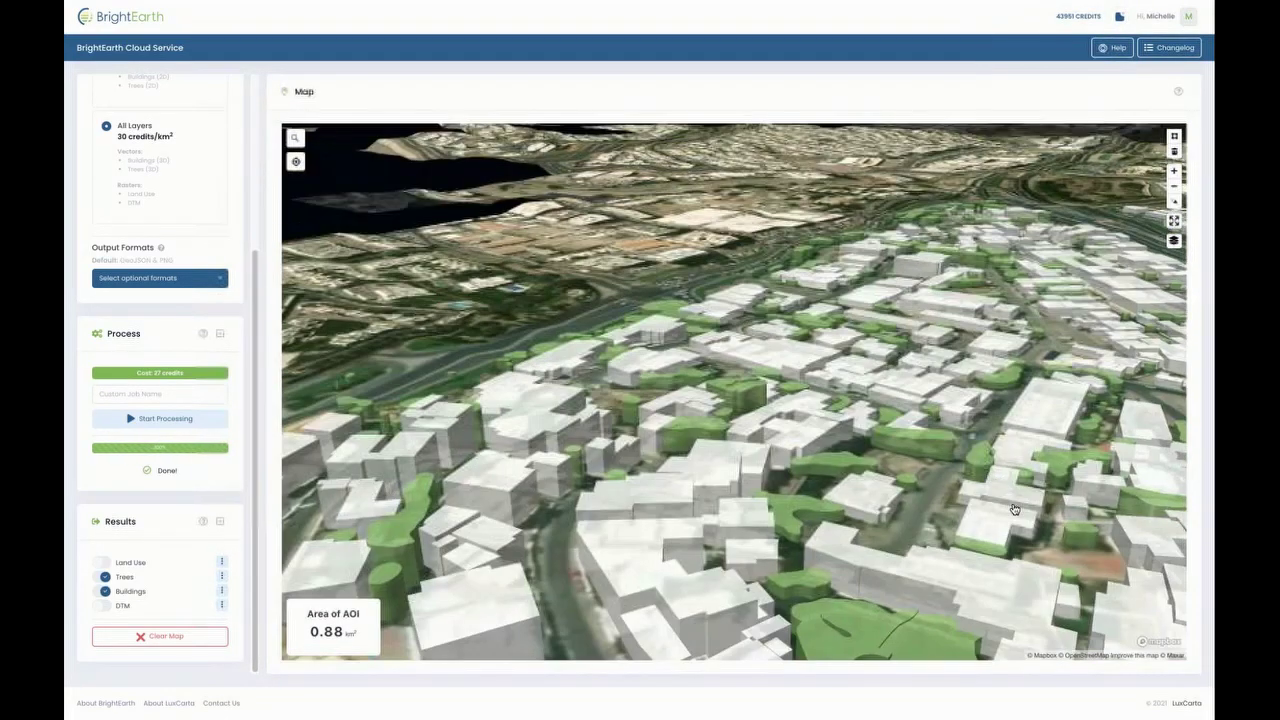
- Examine the 3D buildings and trees from several angles and distances, including against the mountains and from the coast
{"action": "scroll", "coordinate": [1014, 509], "scroll_direction": "down", "scroll_amount": 5}
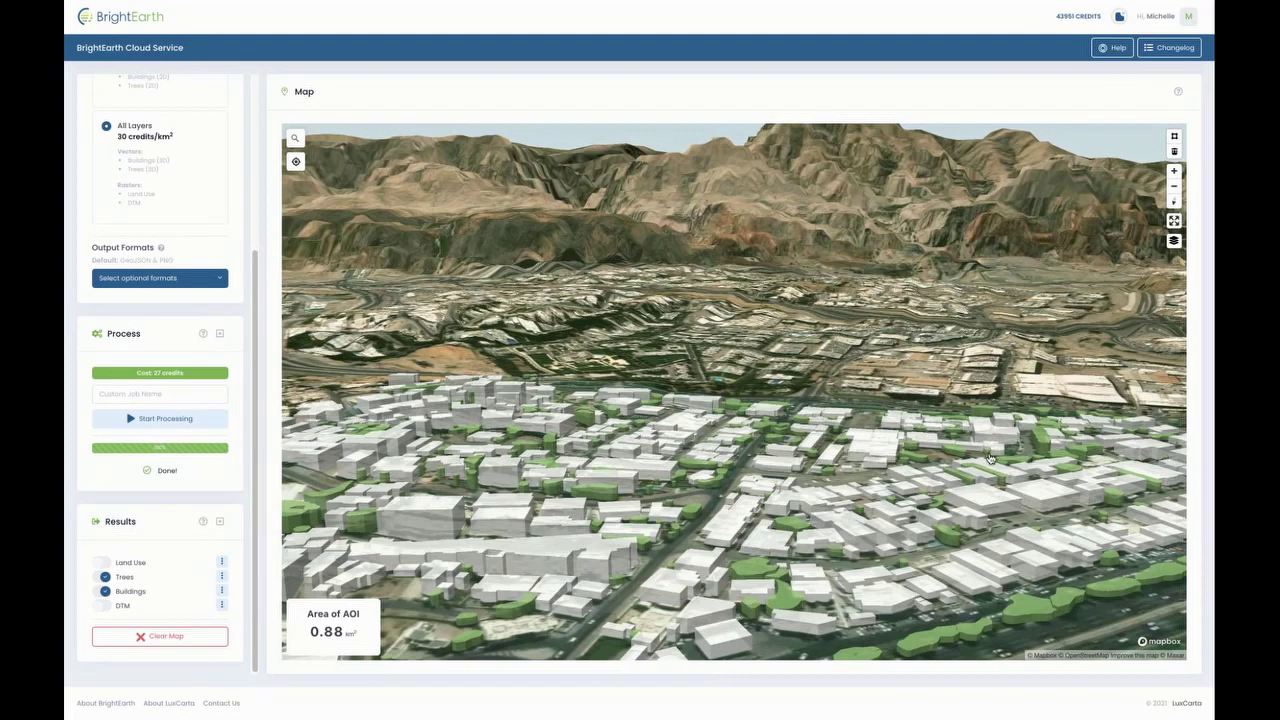
{"action": "scroll", "coordinate": [760, 518], "scroll_direction": "down", "scroll_amount": 5}
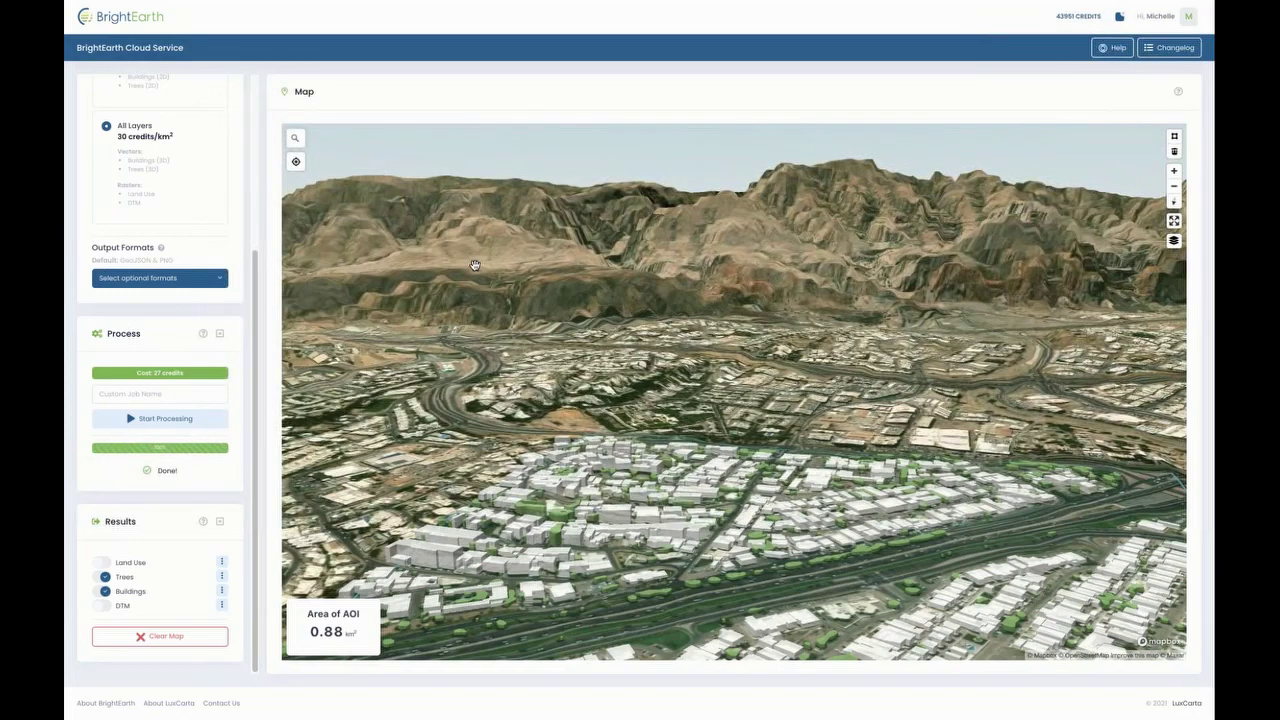
{"action": "scroll", "coordinate": [724, 453], "scroll_direction": "up", "scroll_amount": 1}
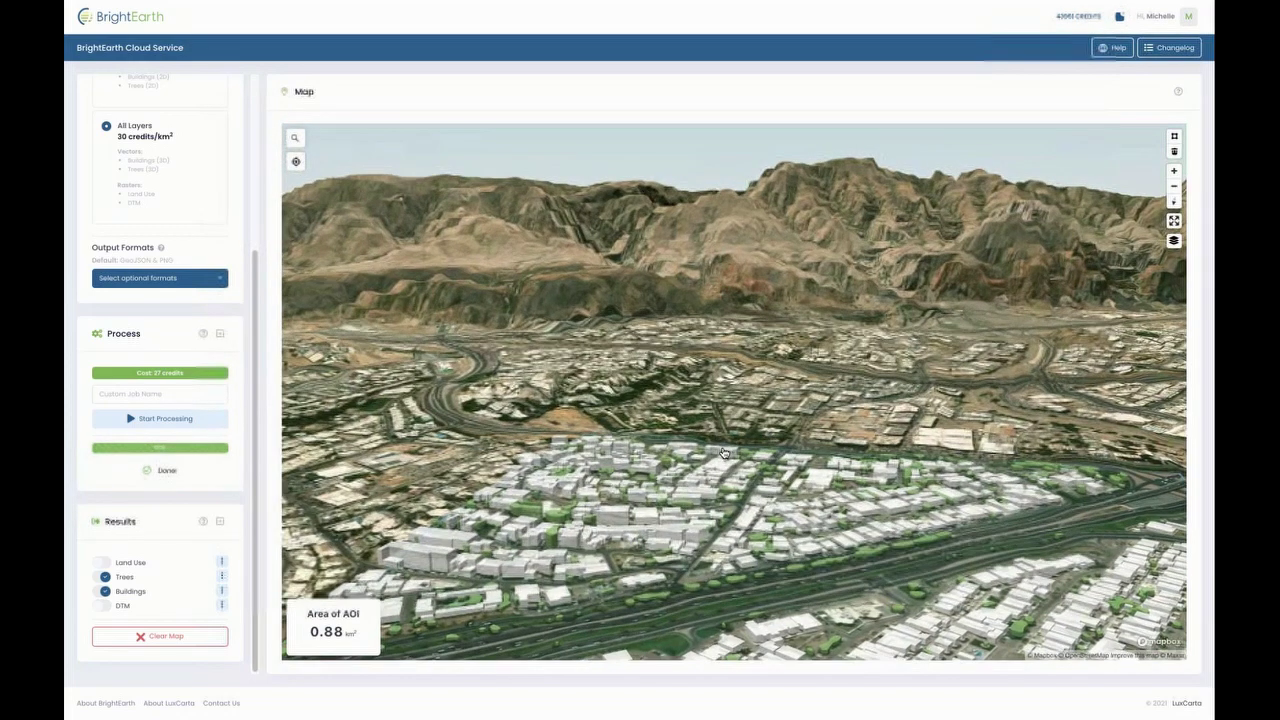
{"action": "scroll", "coordinate": [866, 543], "scroll_direction": "up", "scroll_amount": 5}
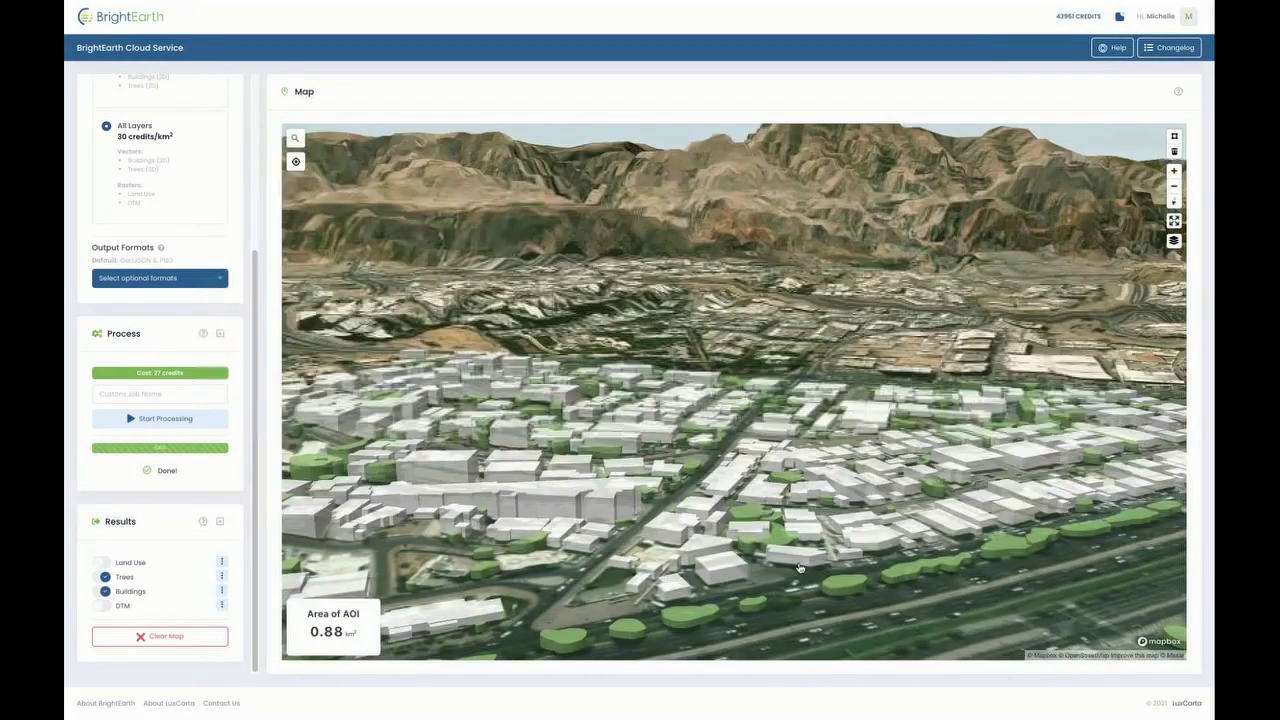
{"action": "scroll", "coordinate": [866, 543], "scroll_direction": "up", "scroll_amount": 5}
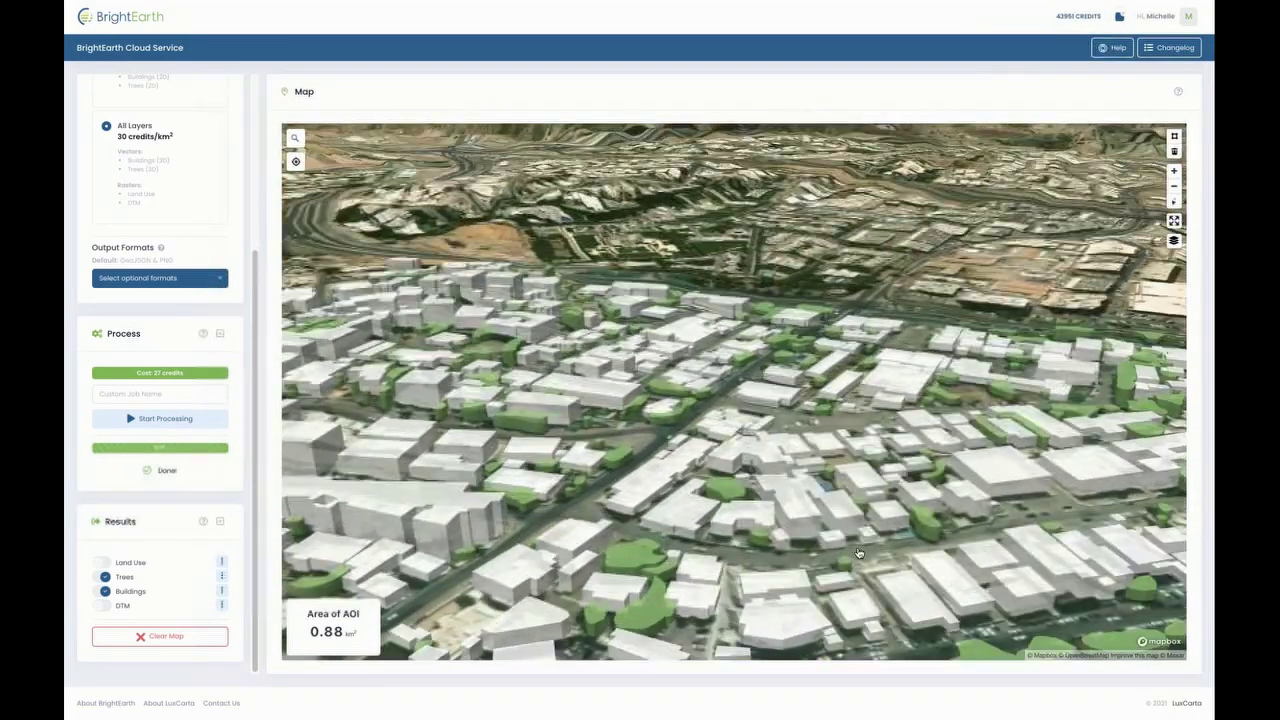
{"action": "scroll", "coordinate": [530, 487], "scroll_direction": "down", "scroll_amount": 5}
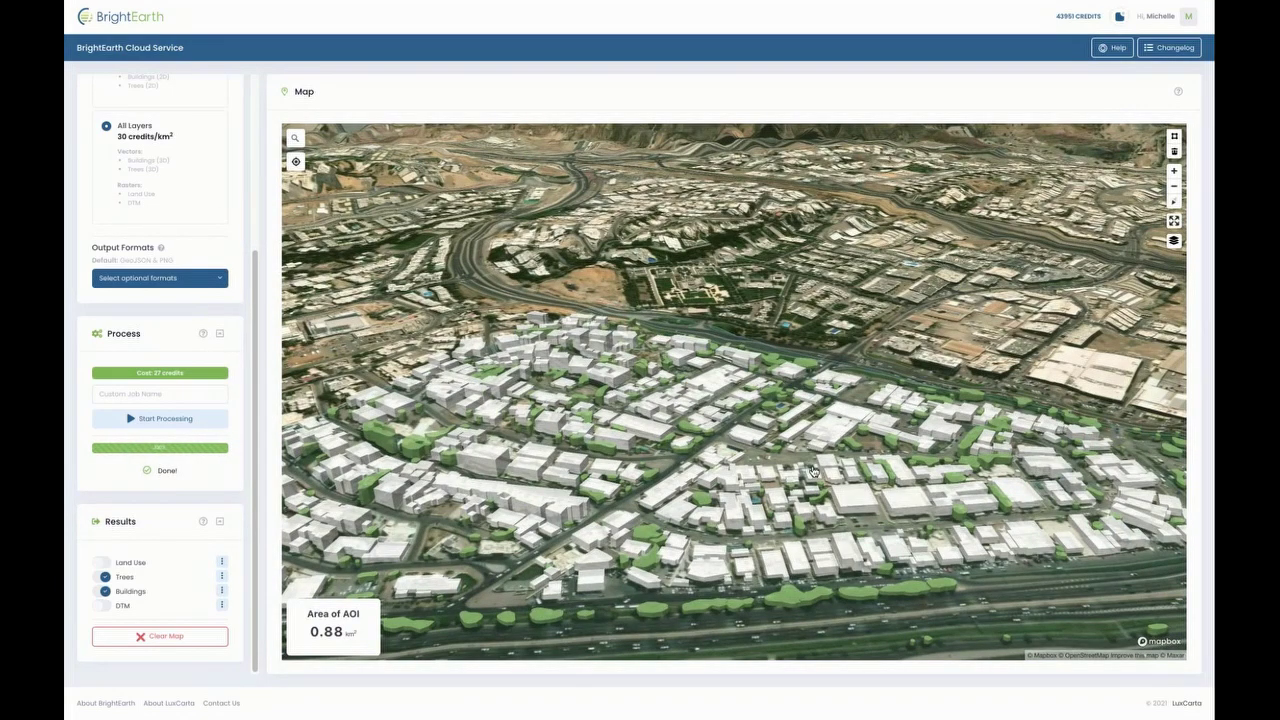
{"action": "scroll", "coordinate": [813, 470], "scroll_direction": "down", "scroll_amount": 5}
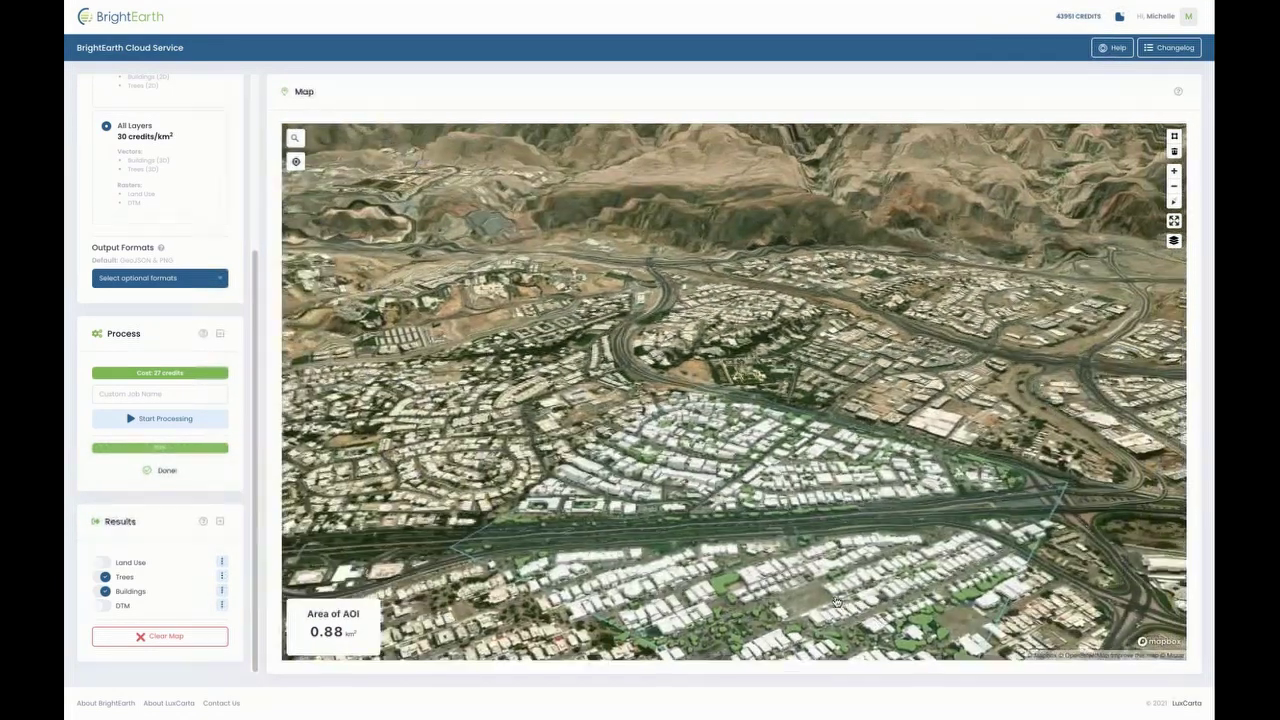
{"action": "left_click_drag", "start_coordinate": [836, 601], "coordinate": [815, 507]}
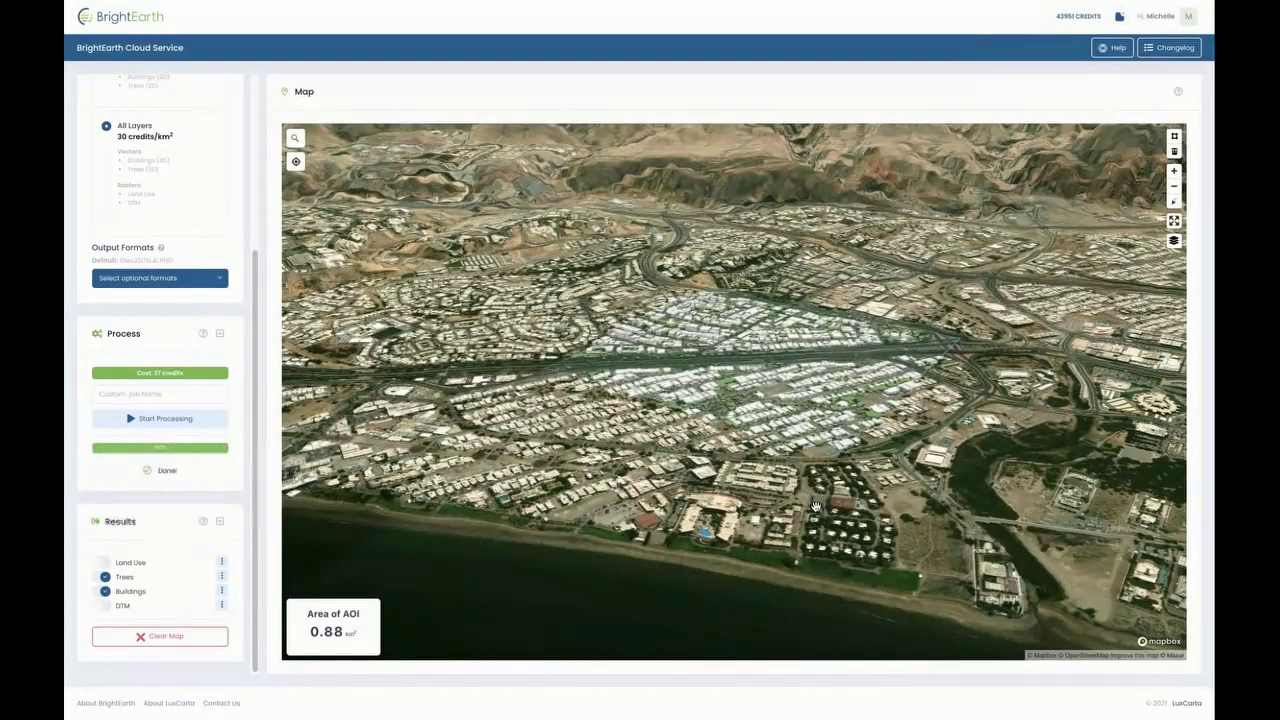
{"action": "scroll", "coordinate": [815, 507], "scroll_direction": "up", "scroll_amount": 5}
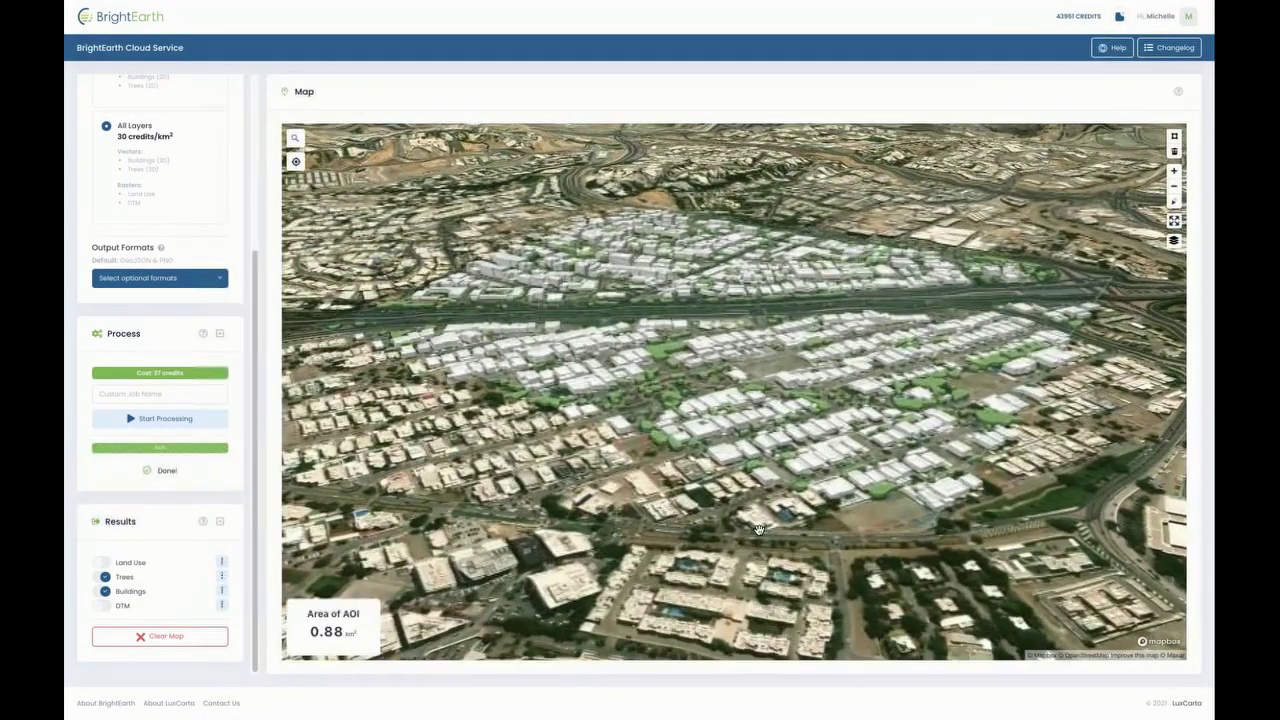
{"action": "scroll", "coordinate": [726, 467], "scroll_direction": "up", "scroll_amount": 3}
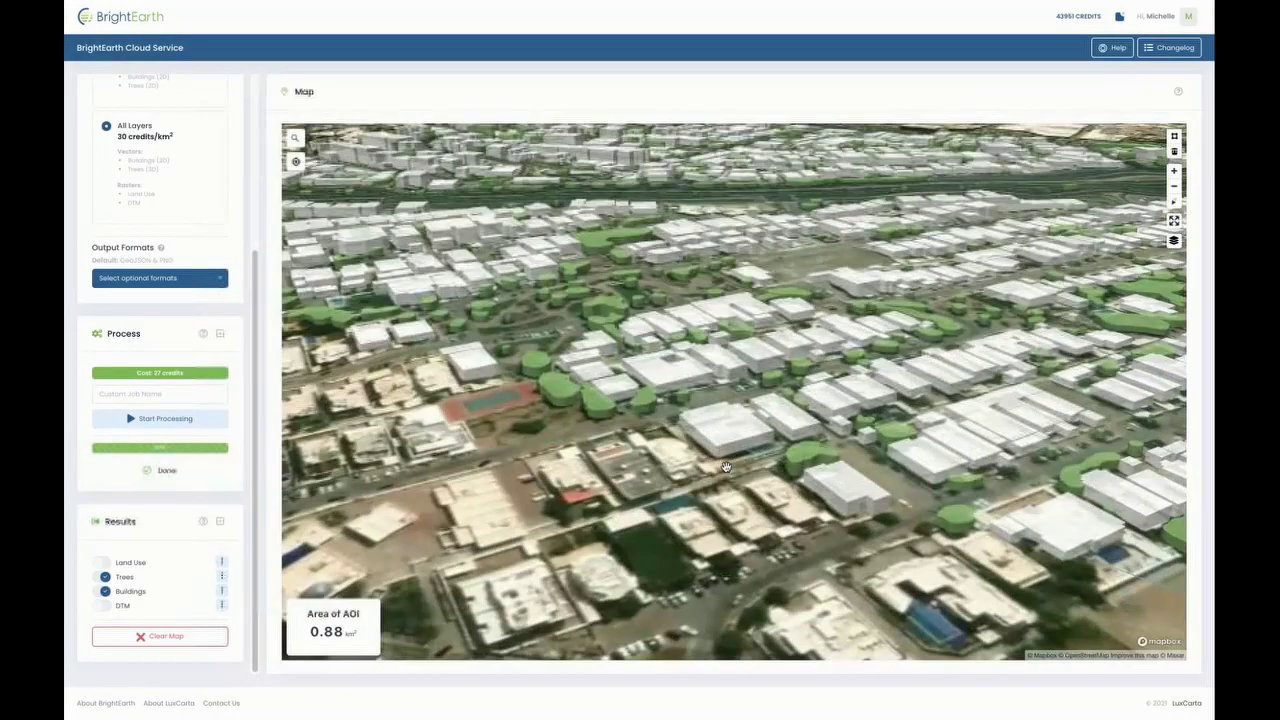
- Display only the Land Use result and reset the map to a north-up, top-down view to inspect its classes
{"action": "left_click", "coordinate": [105, 563]}
{"action": "left_click", "coordinate": [104, 577]}
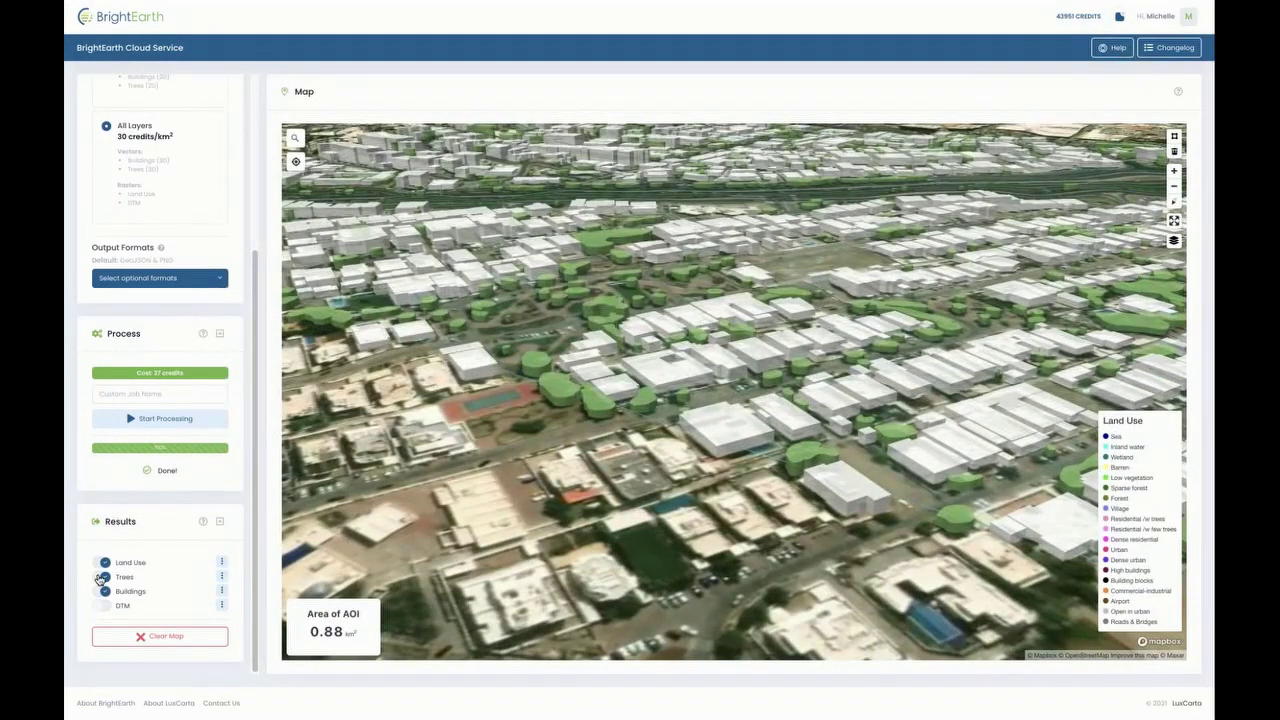
{"action": "left_click", "coordinate": [104, 591]}
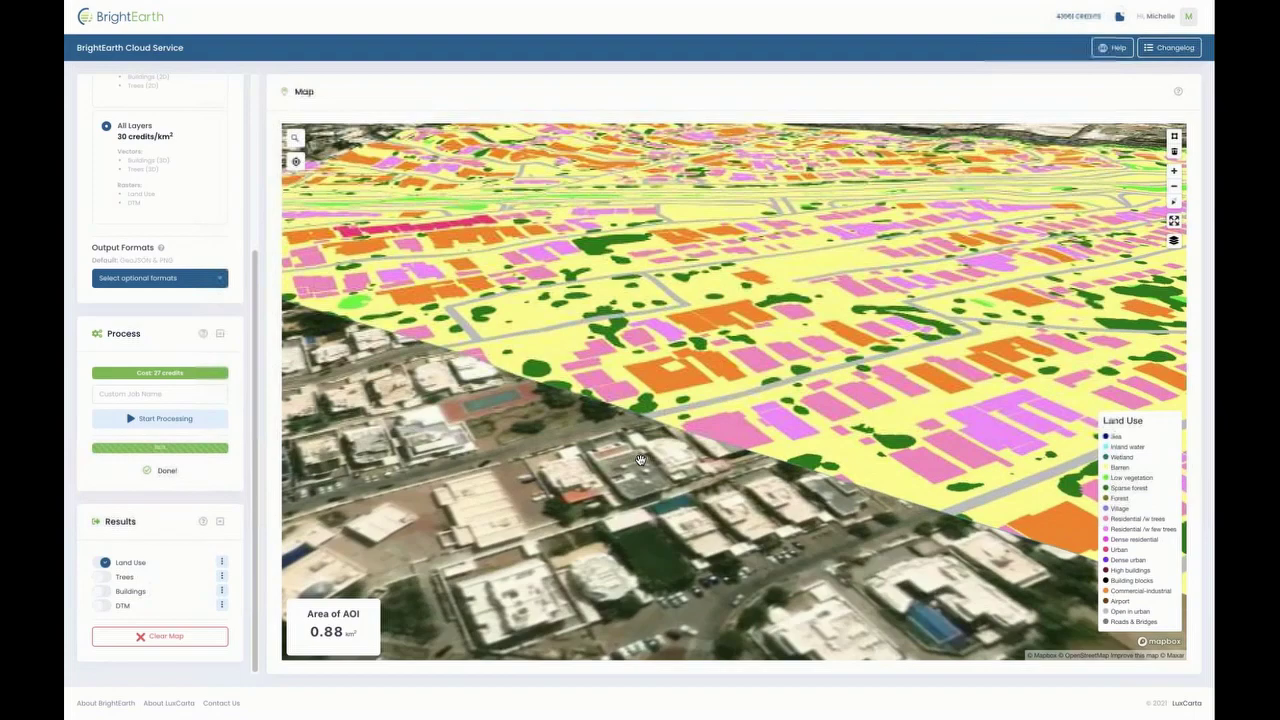
{"action": "scroll", "coordinate": [641, 460], "scroll_direction": "up", "scroll_amount": 1}
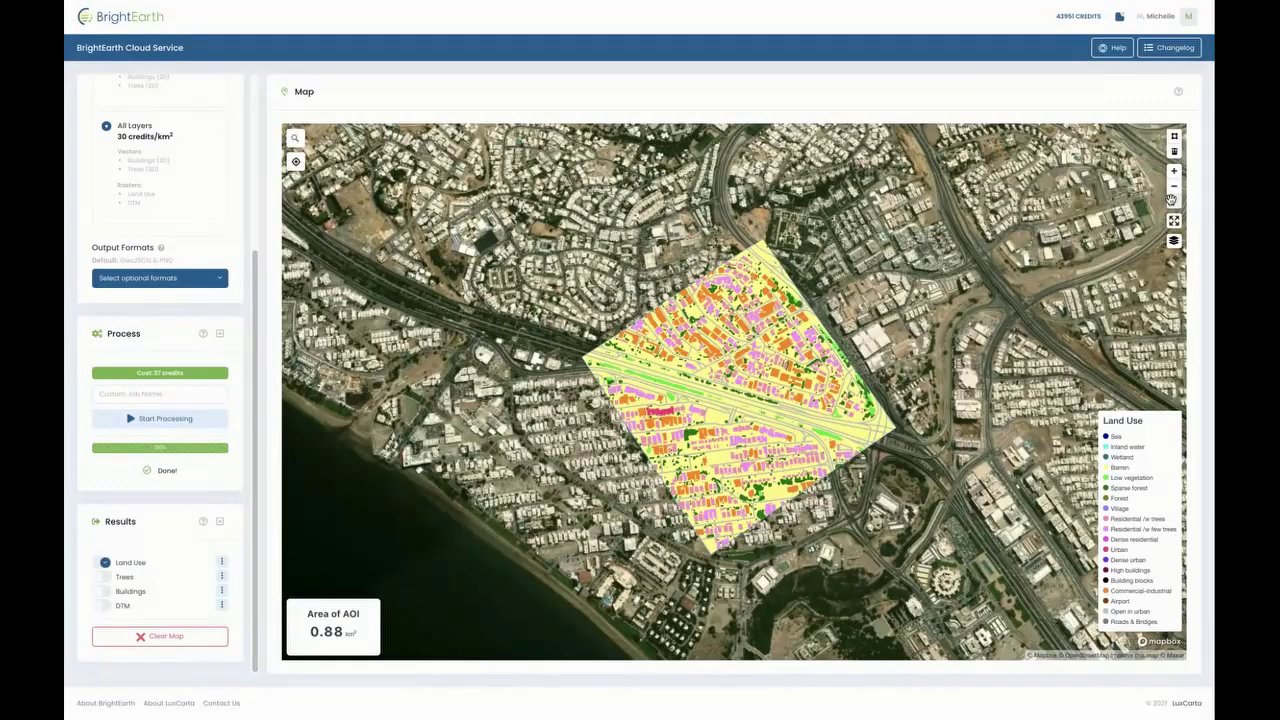
{"action": "left_click", "coordinate": [1172, 199]}
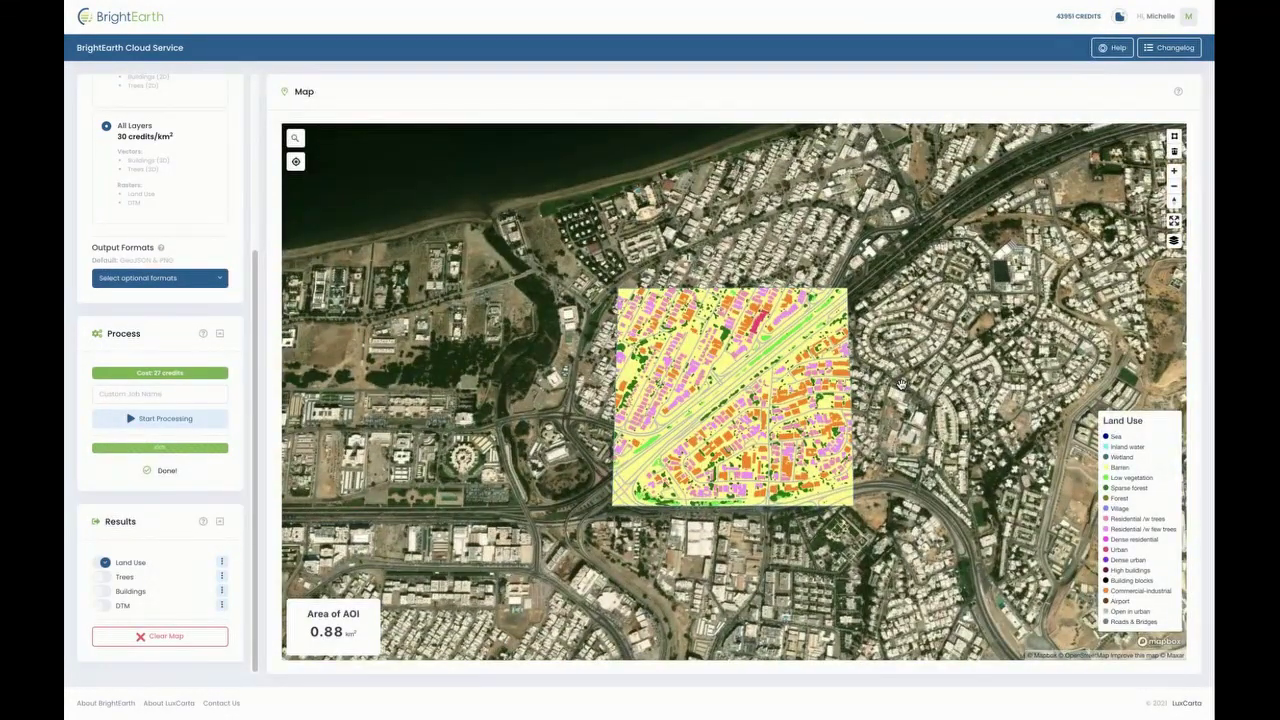
{"action": "scroll", "coordinate": [862, 378], "scroll_direction": "up", "scroll_amount": 5}
{"action": "scroll", "coordinate": [862, 378], "scroll_direction": "down", "scroll_amount": 3}
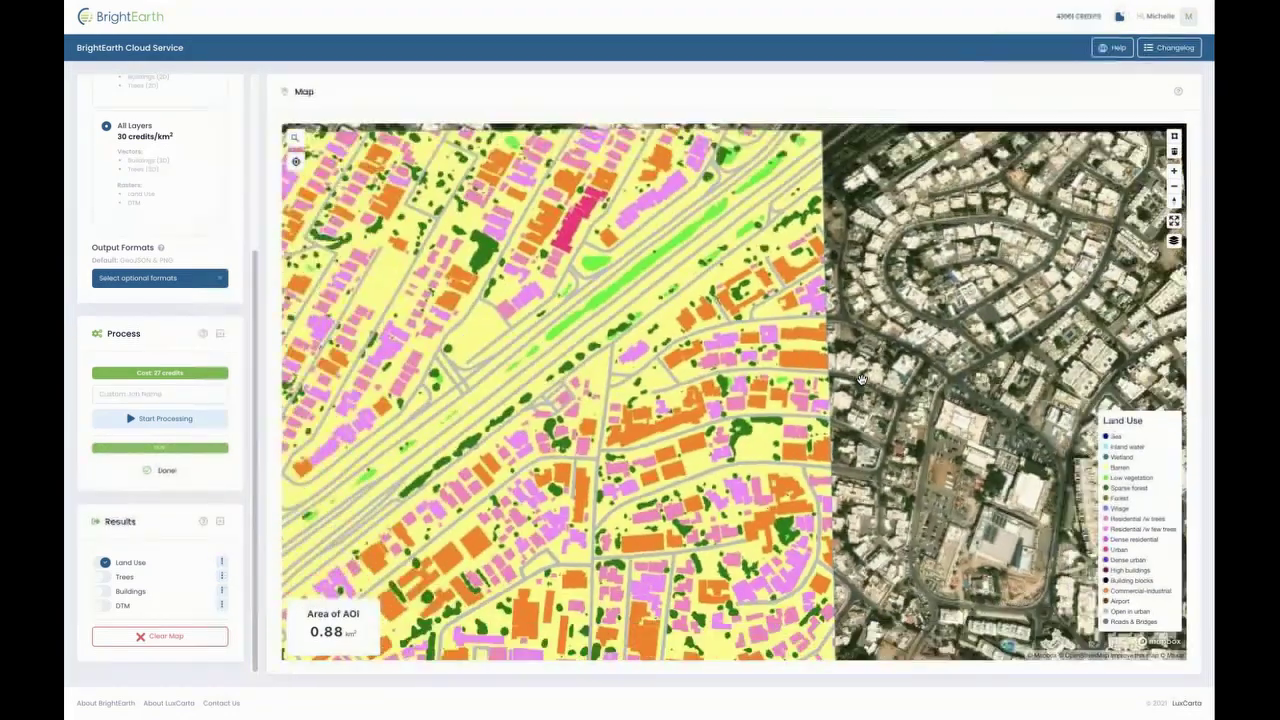
- Overlay the Trees and Buildings results on Land Use and compare the layers along the highway and neighbouring blocks
{"action": "left_click", "coordinate": [107, 579]}
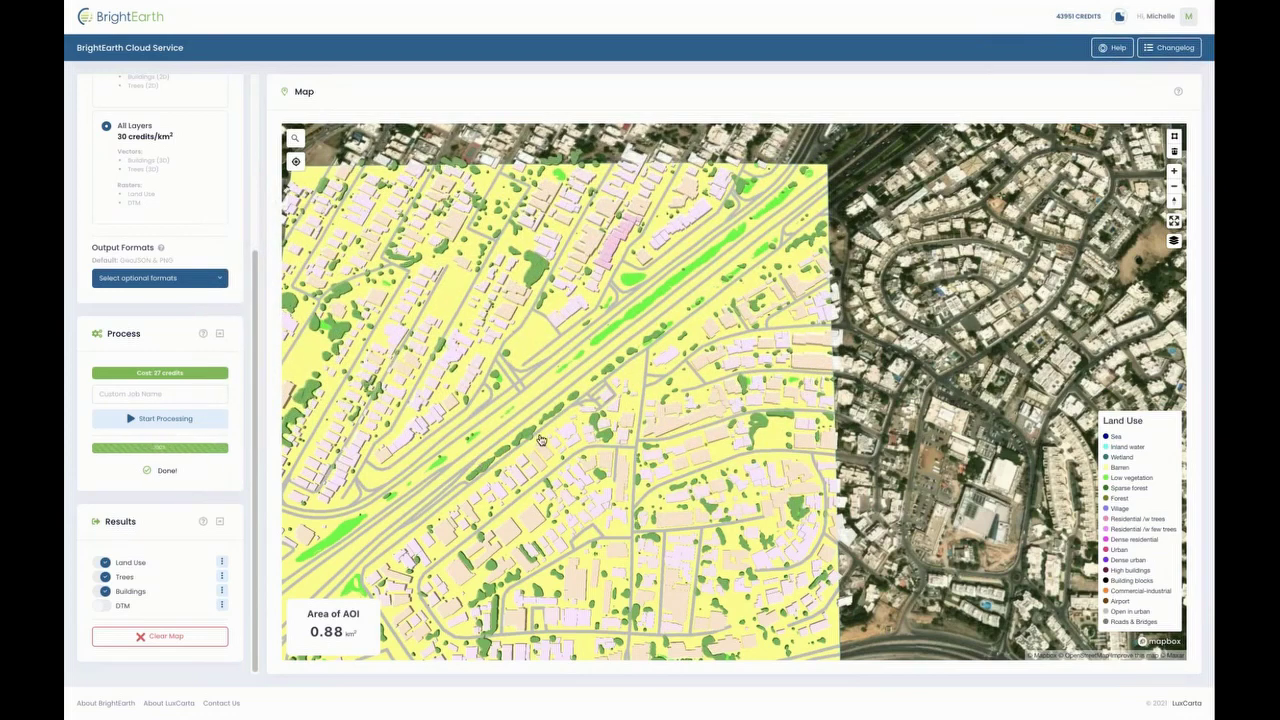
{"action": "left_click_drag", "start_coordinate": [540, 440], "coordinate": [760, 350]}
{"action": "scroll", "coordinate": [731, 407], "scroll_direction": "down", "scroll_amount": 3}
{"action": "scroll", "coordinate": [731, 407], "scroll_direction": "up", "scroll_amount": 8}
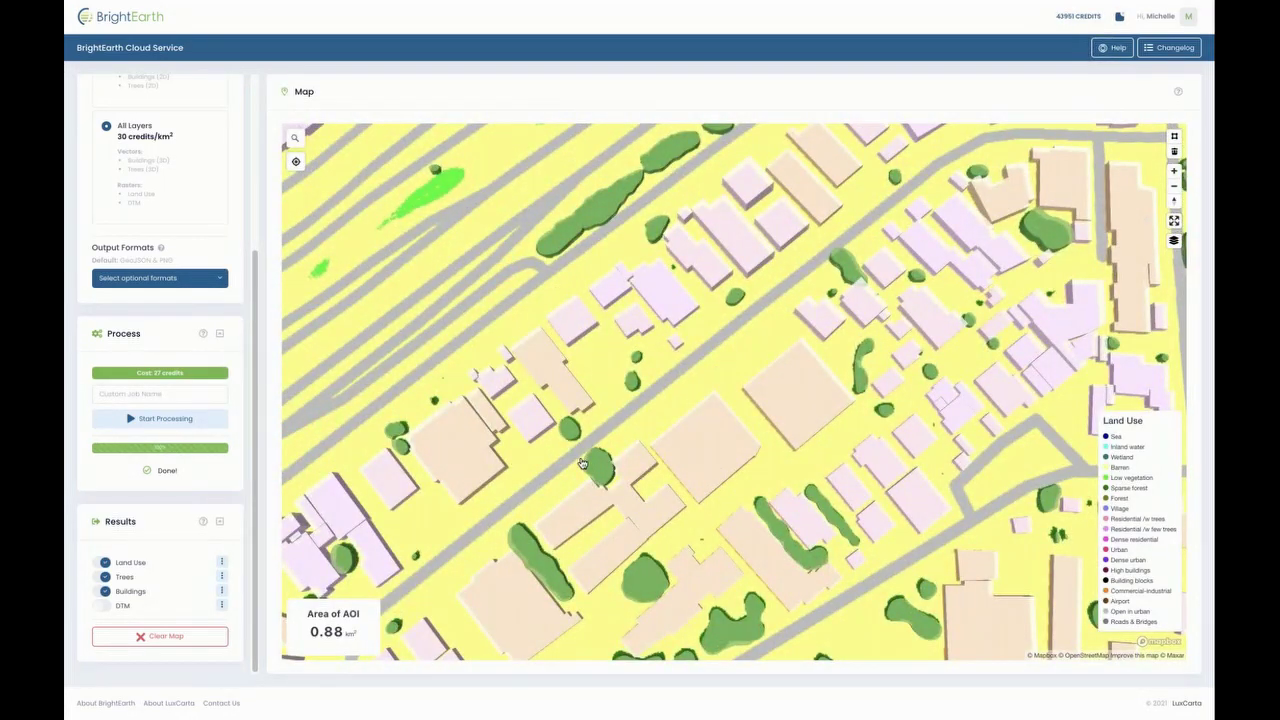
{"action": "scroll", "coordinate": [582, 464], "scroll_direction": "down", "scroll_amount": 1}
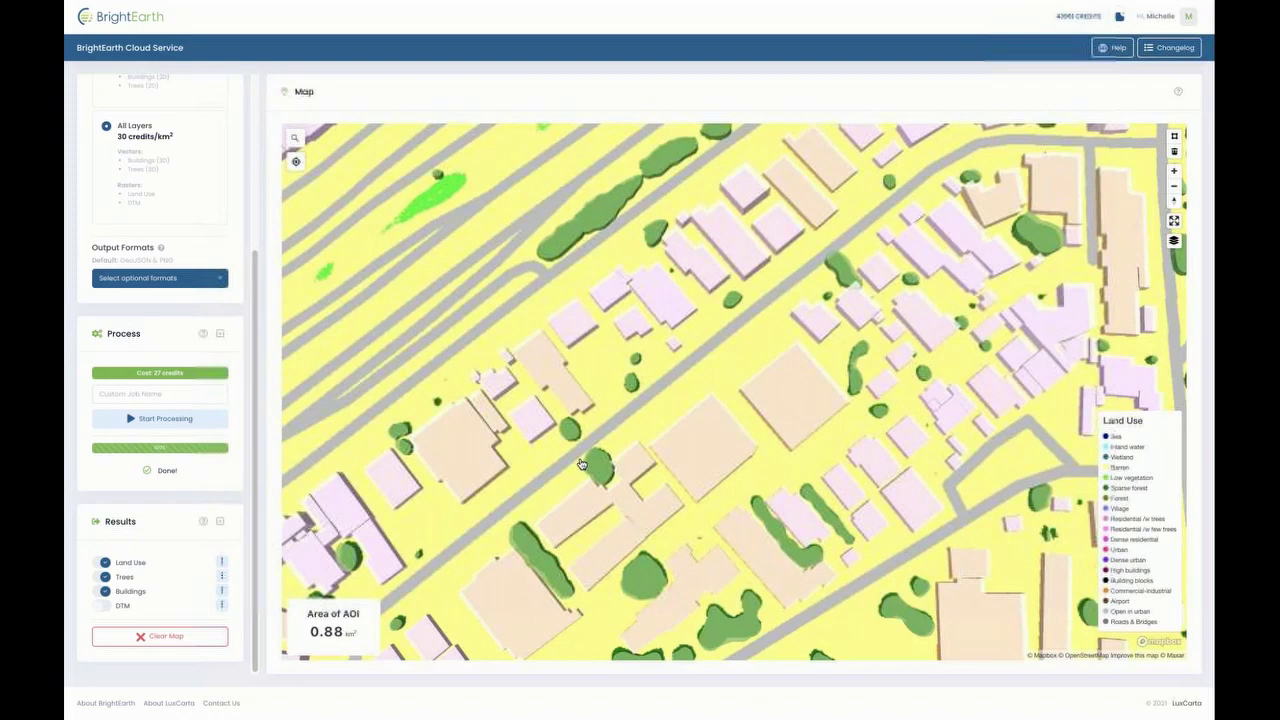
{"action": "scroll", "coordinate": [582, 465], "scroll_direction": "down", "scroll_amount": 4}
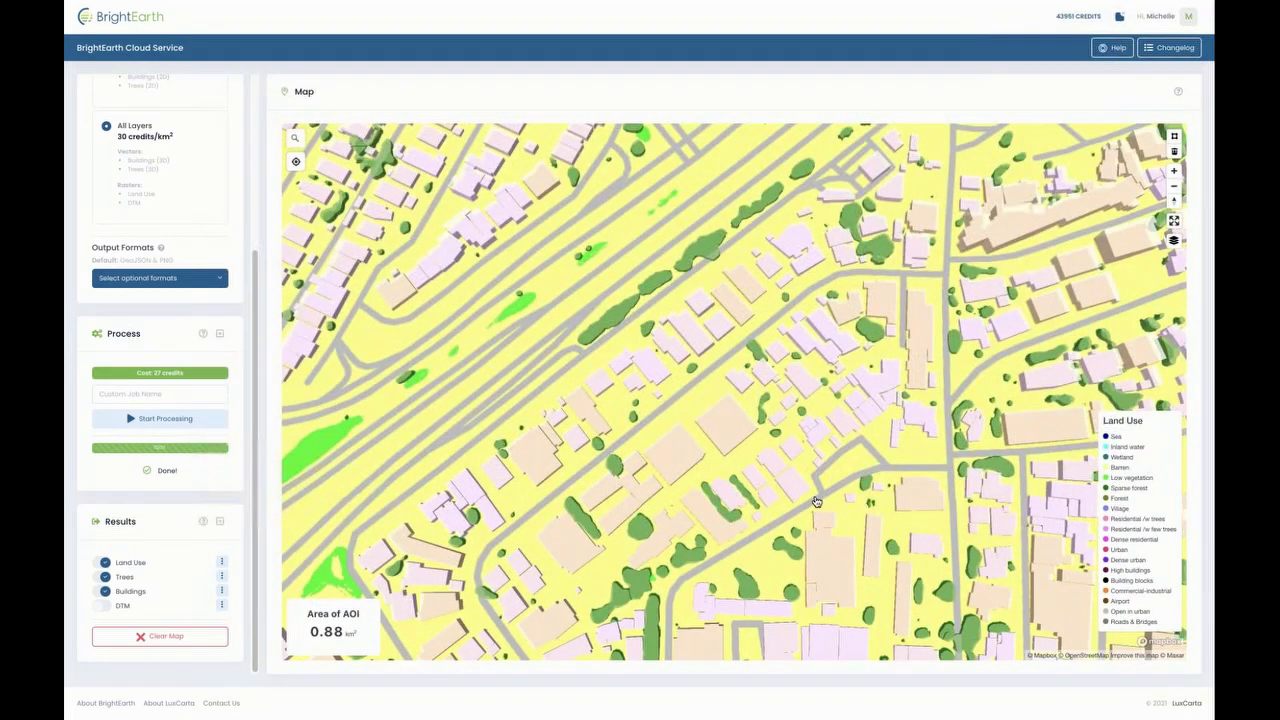
{"action": "scroll", "coordinate": [815, 502], "scroll_direction": "down", "scroll_amount": 2}
{"action": "scroll", "coordinate": [842, 510], "scroll_direction": "down", "scroll_amount": 2}
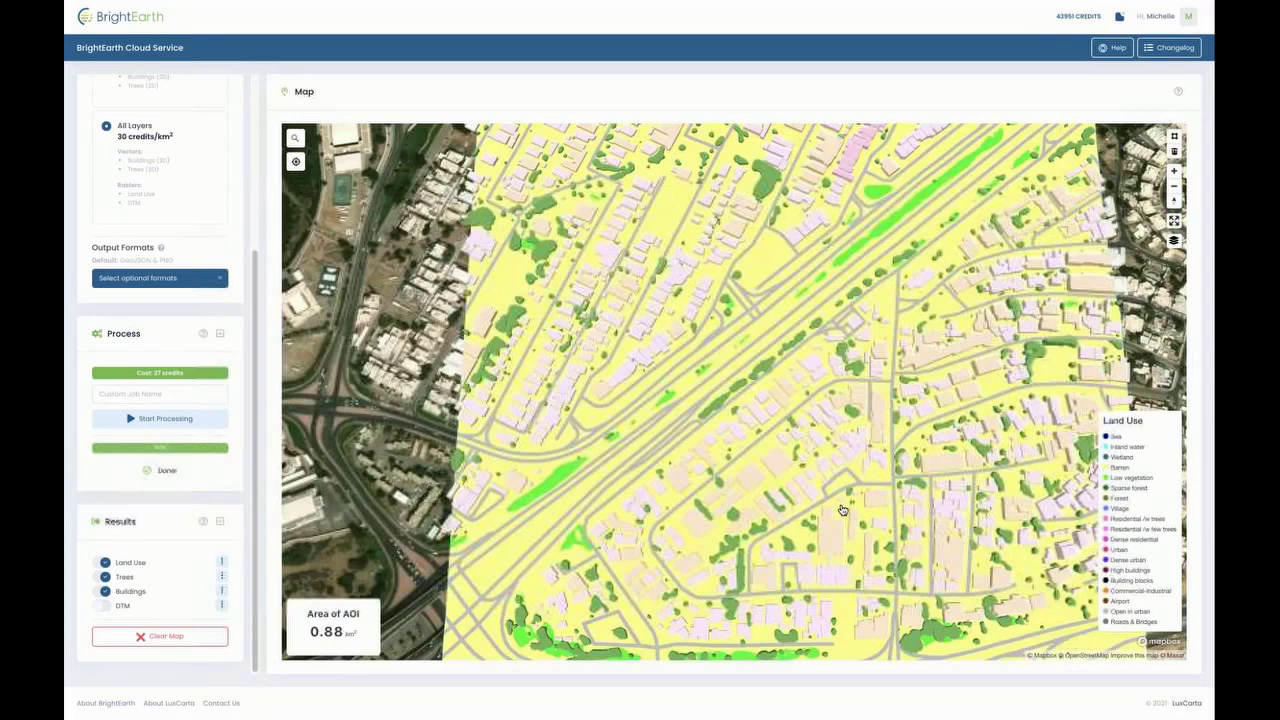
- Examine the overlaid buildings, trees and land use classes up close in the southern blocks of the area of interest
{"action": "scroll", "coordinate": [842, 510], "scroll_direction": "up", "scroll_amount": 4}
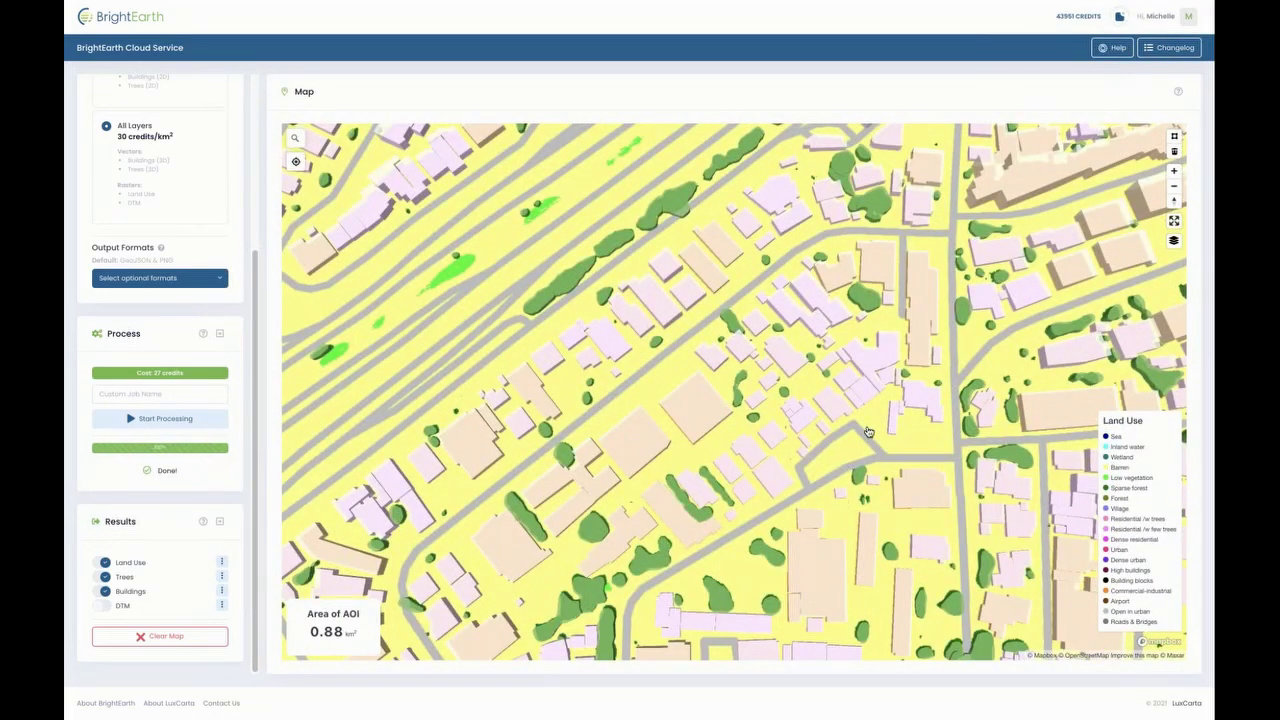
{"action": "scroll", "coordinate": [887, 444], "scroll_direction": "up", "scroll_amount": 3}
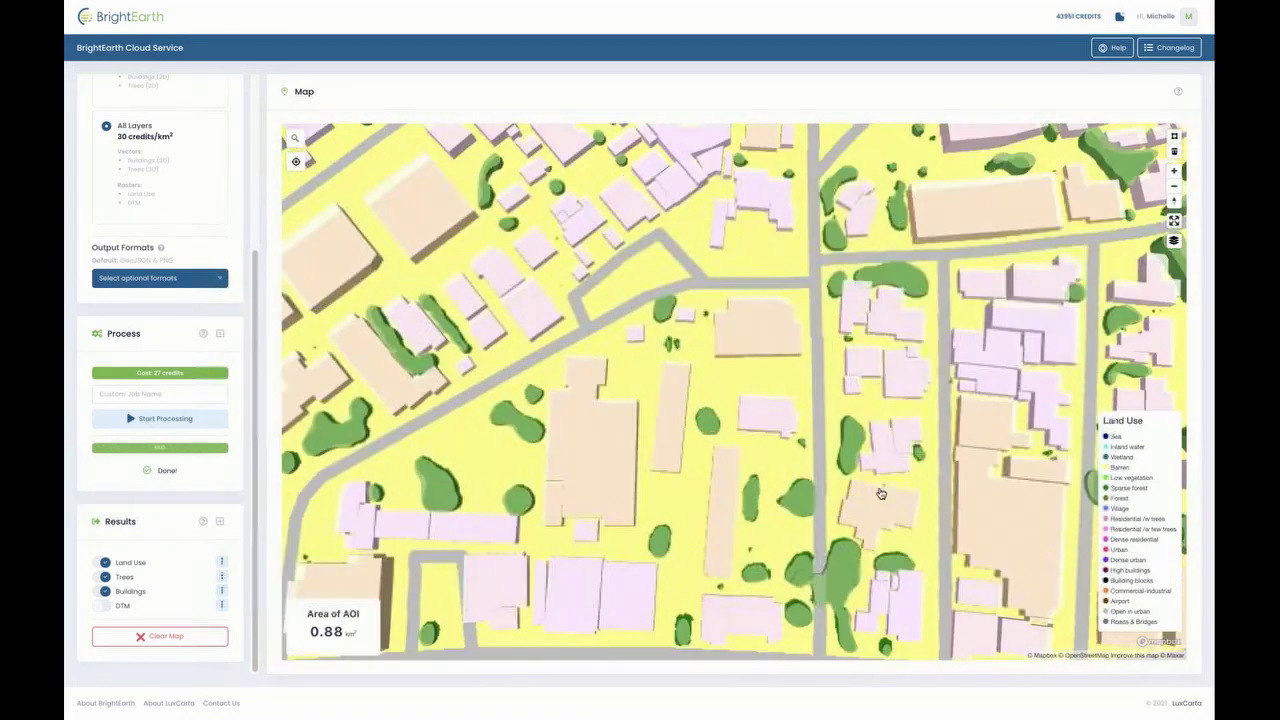
{"action": "scroll", "coordinate": [890, 491], "scroll_direction": "up", "scroll_amount": 2}
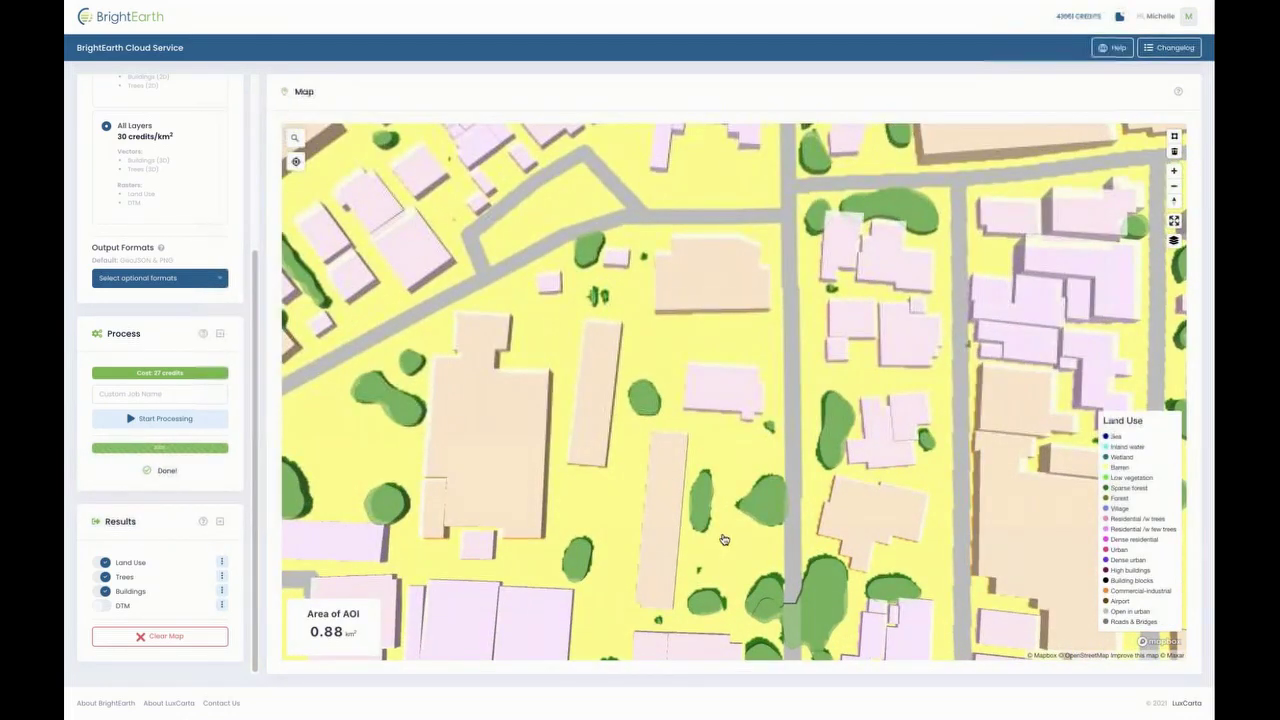
{"action": "left_click_drag", "start_coordinate": [724, 539], "coordinate": [569, 294]}
{"action": "scroll", "coordinate": [760, 511], "scroll_direction": "up", "scroll_amount": 1}
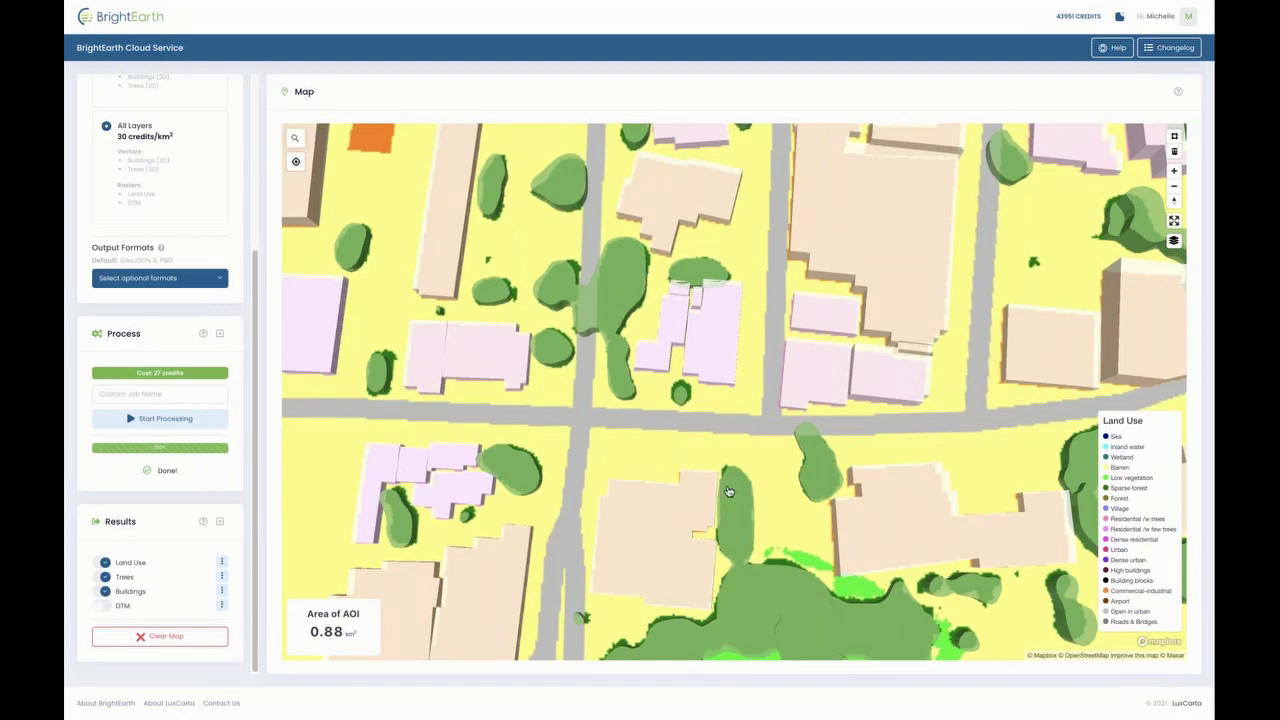
{"action": "scroll", "coordinate": [729, 491], "scroll_direction": "down", "scroll_amount": 3}
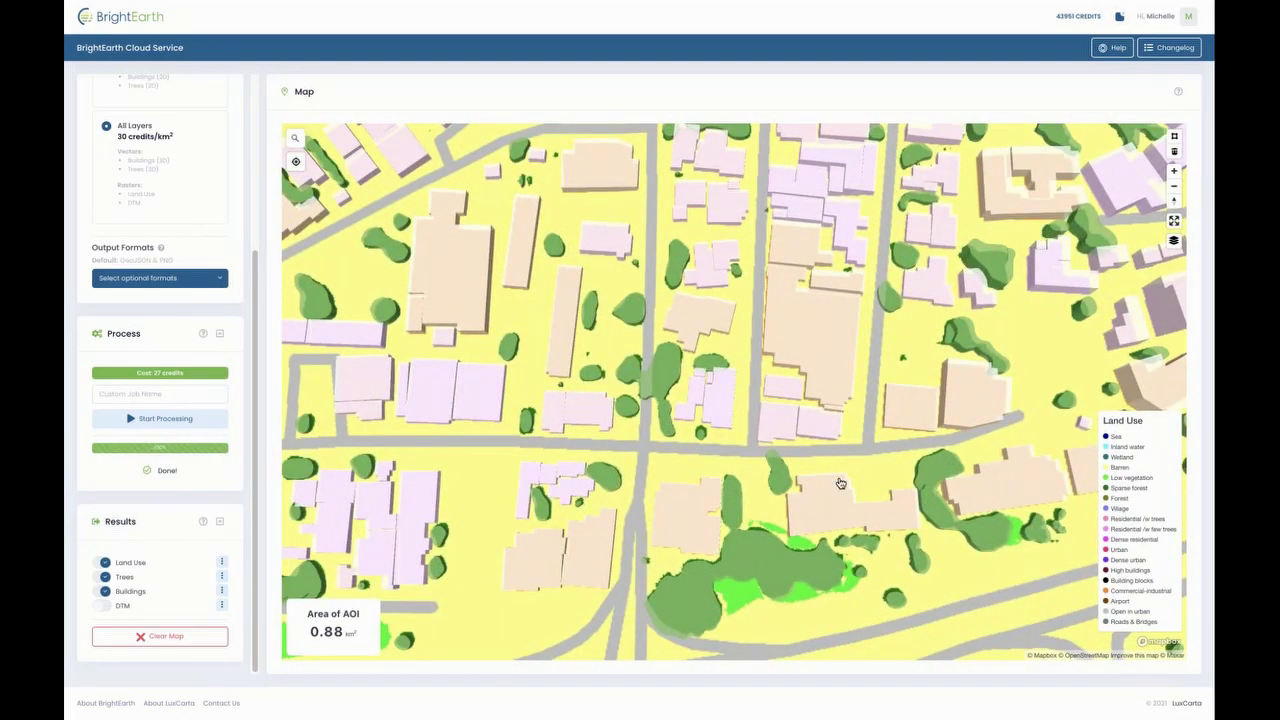
{"action": "scroll", "coordinate": [840, 483], "scroll_direction": "down", "scroll_amount": 3}
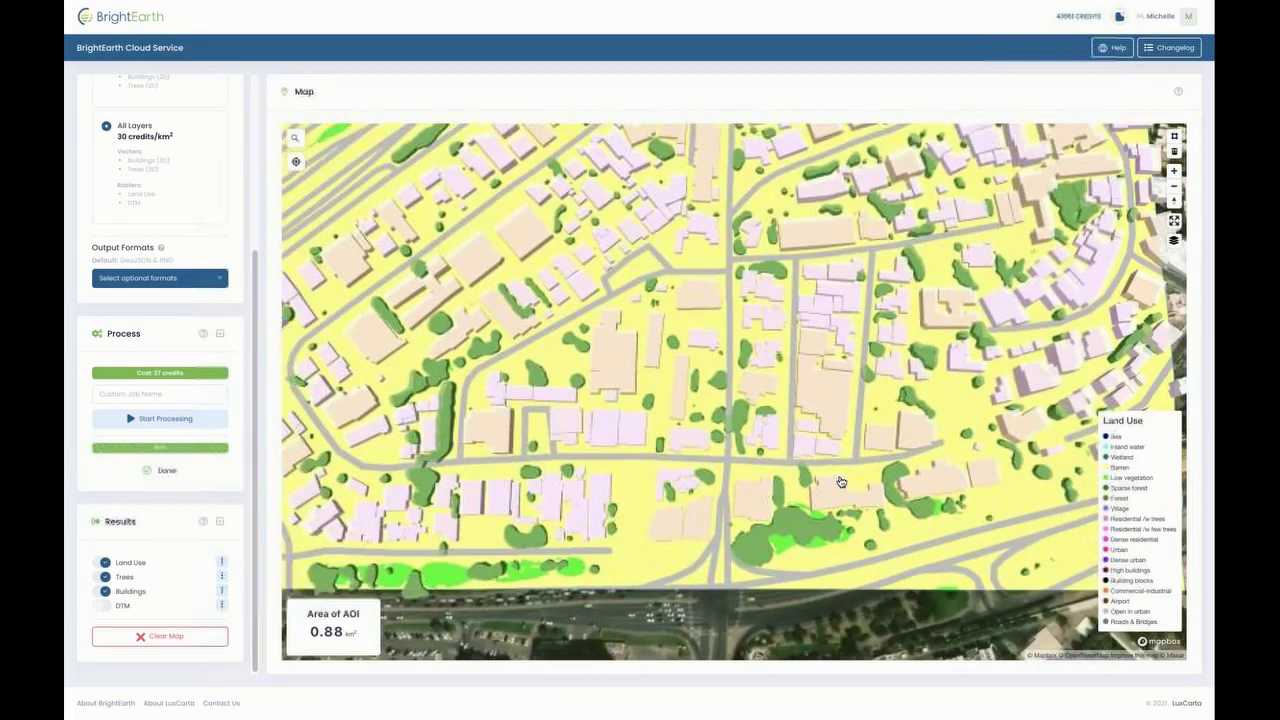
- Hide the Land Use result and review Trees and Buildings over the satellite imagery across the area of interest
{"action": "left_click", "coordinate": [104, 563]}
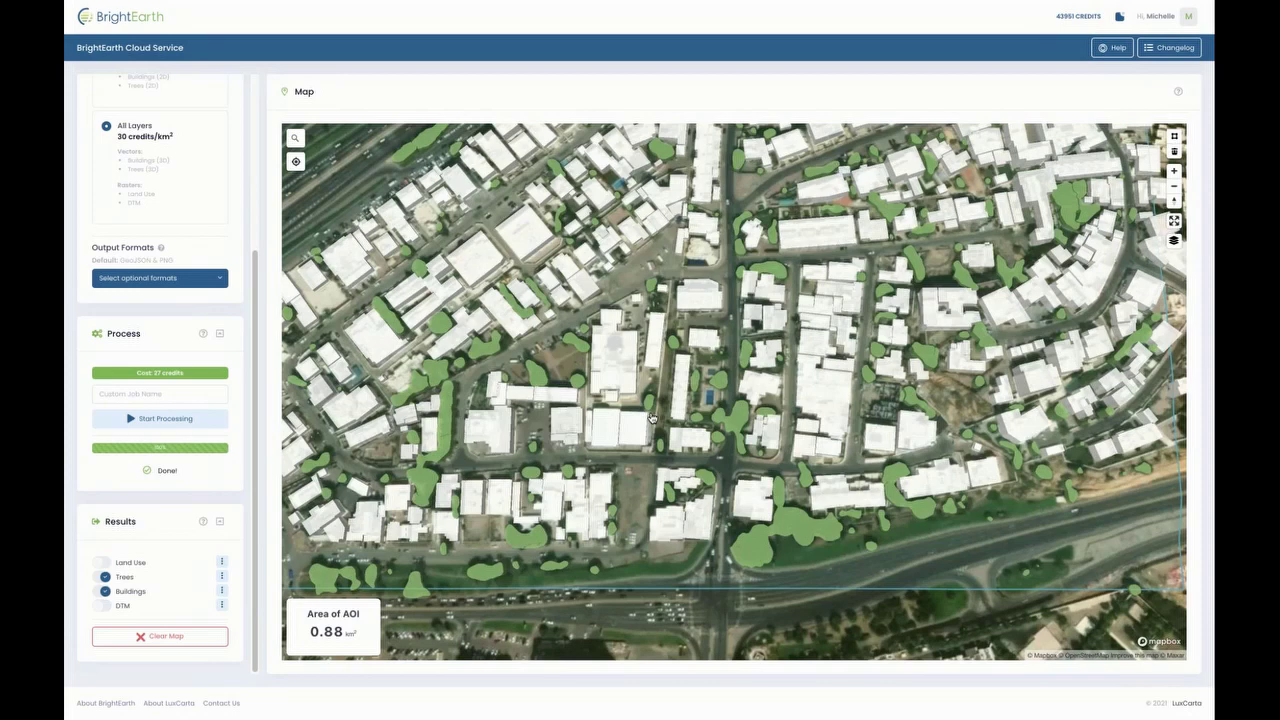
{"action": "scroll", "coordinate": [651, 418], "scroll_direction": "down", "scroll_amount": 2}
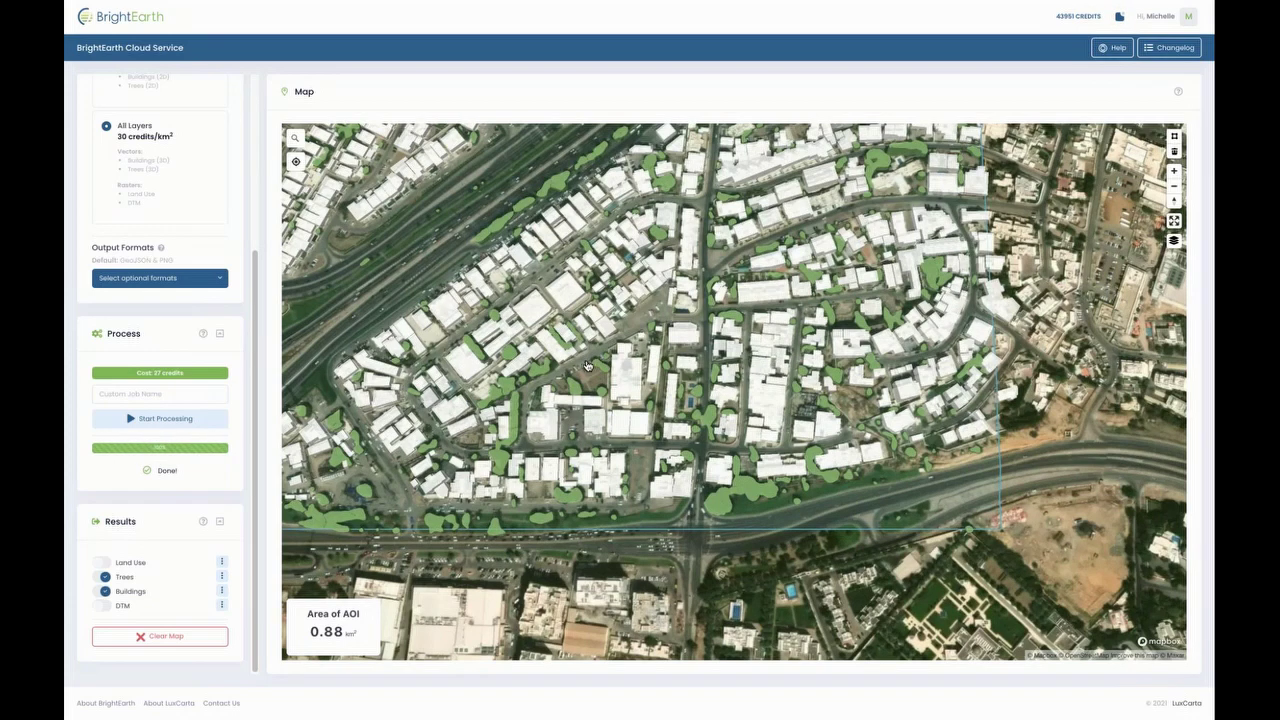
{"action": "scroll", "coordinate": [628, 448], "scroll_direction": "down", "scroll_amount": 2}
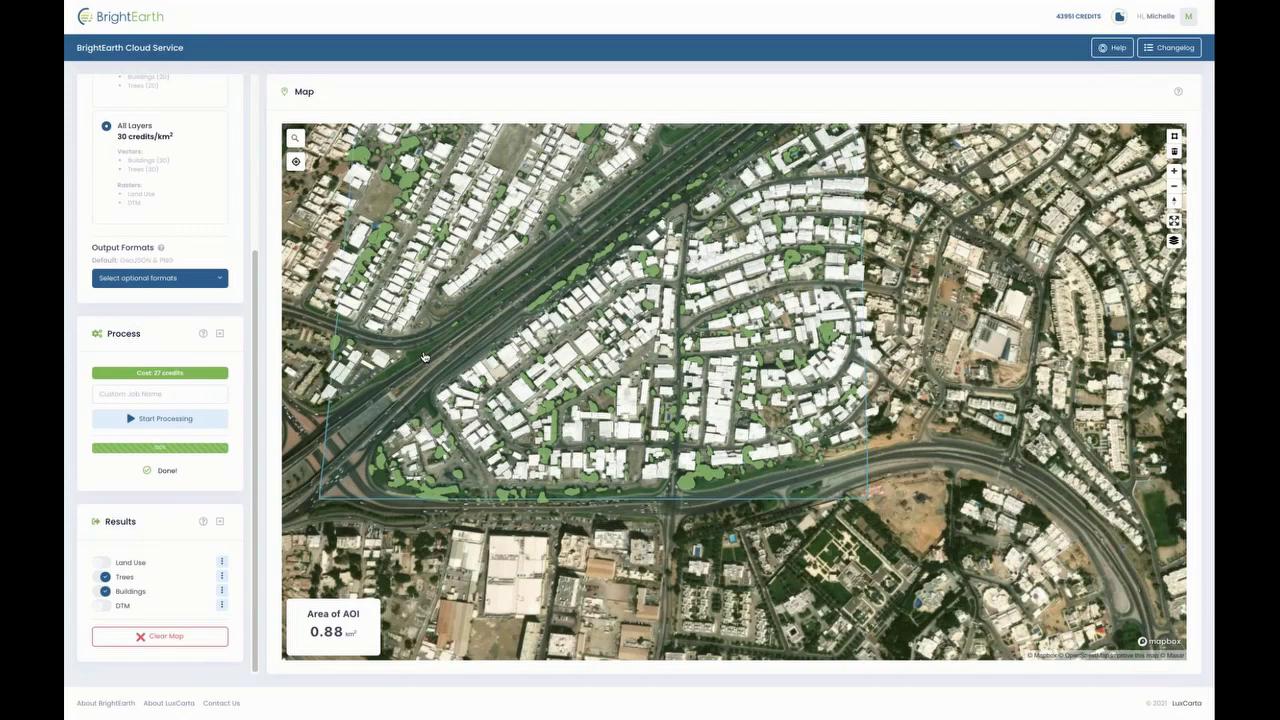
- Review the Trees and Buildings results against the satellite imagery, from individual blocks in the centre to the whole area of interest
{"action": "left_click_drag", "start_coordinate": [488, 378], "coordinate": [555, 414]}
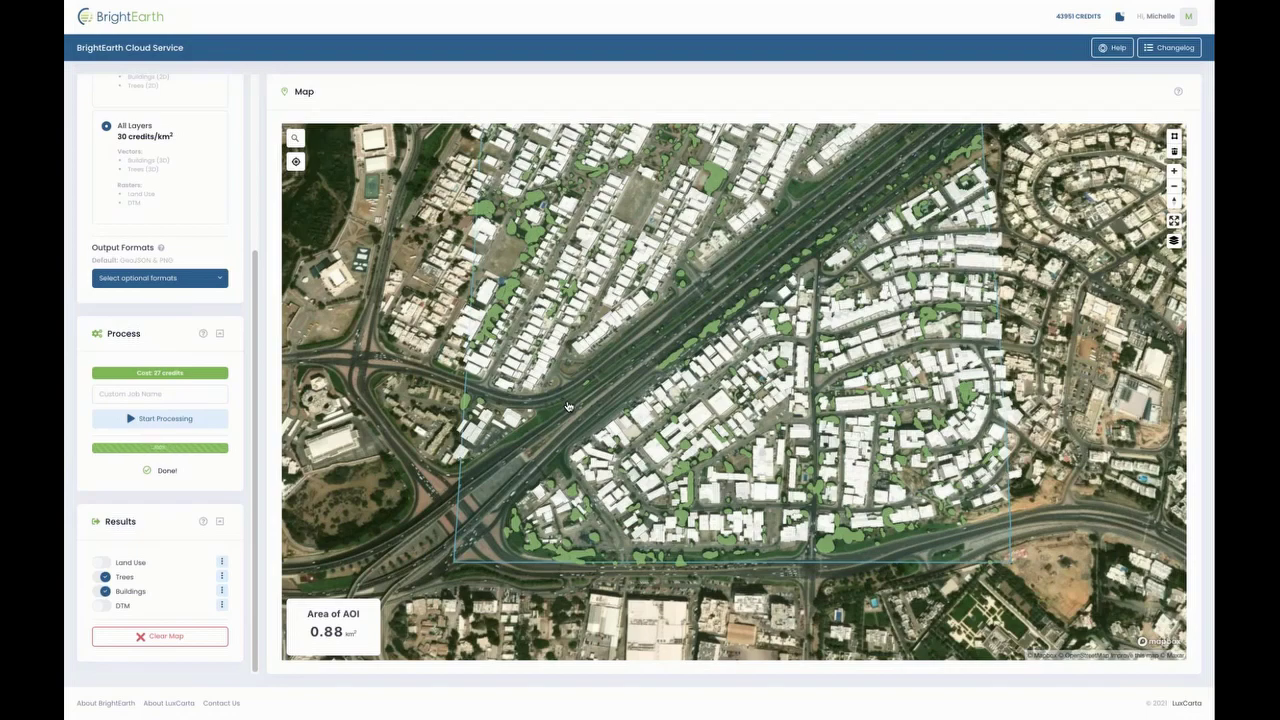
{"action": "scroll", "coordinate": [801, 368], "scroll_direction": "up", "scroll_amount": 2}
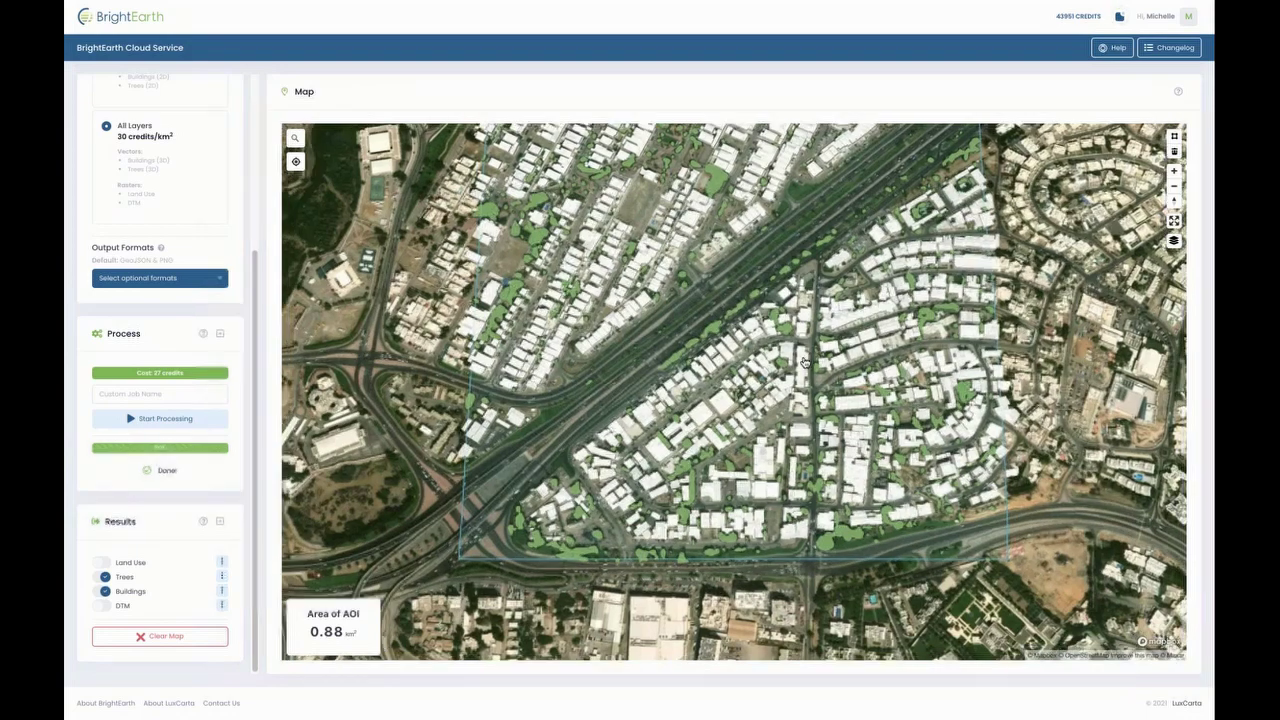
{"action": "scroll", "coordinate": [801, 368], "scroll_direction": "up", "scroll_amount": 3}
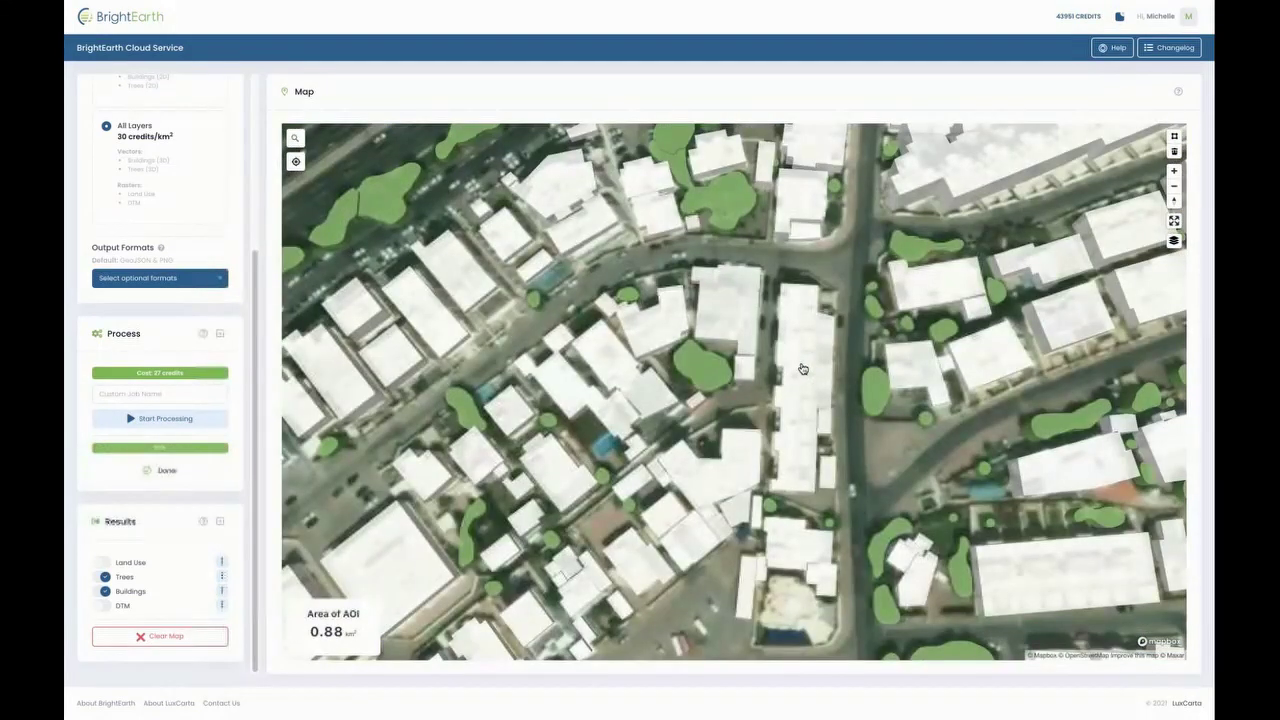
{"action": "scroll", "coordinate": [801, 368], "scroll_direction": "down", "scroll_amount": 5}
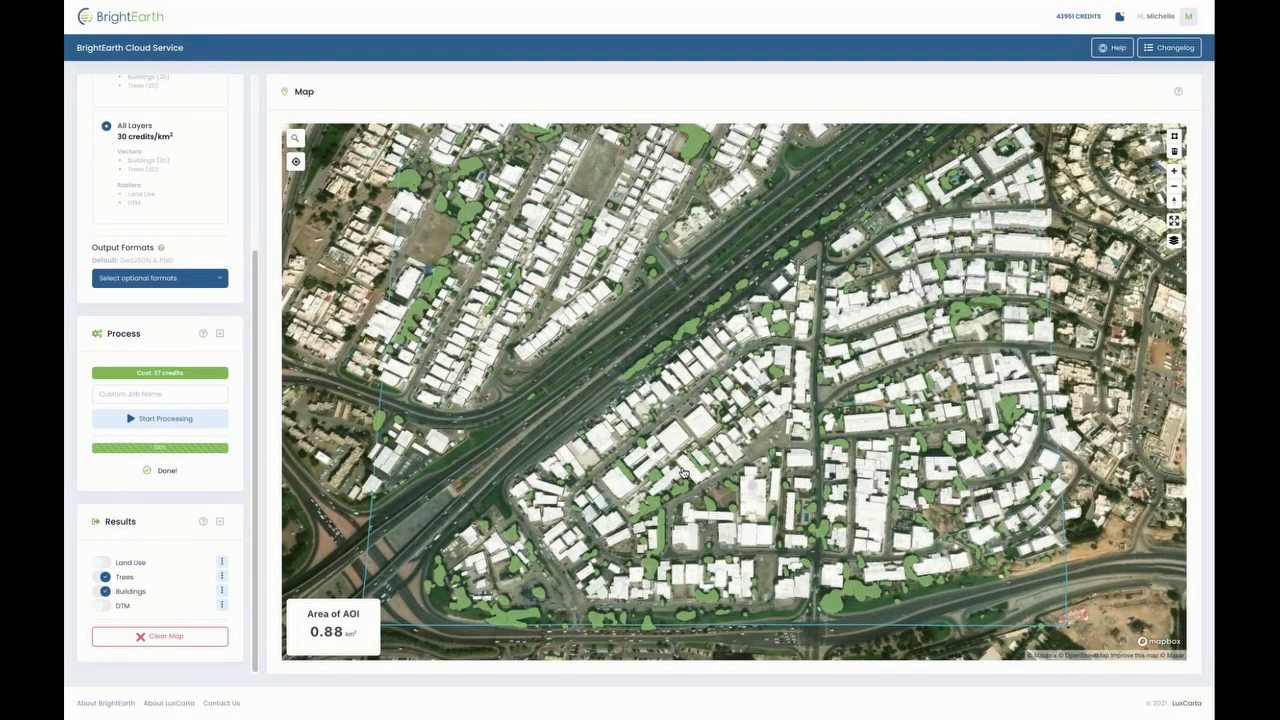
{"action": "scroll", "coordinate": [684, 475], "scroll_direction": "down", "scroll_amount": 3}
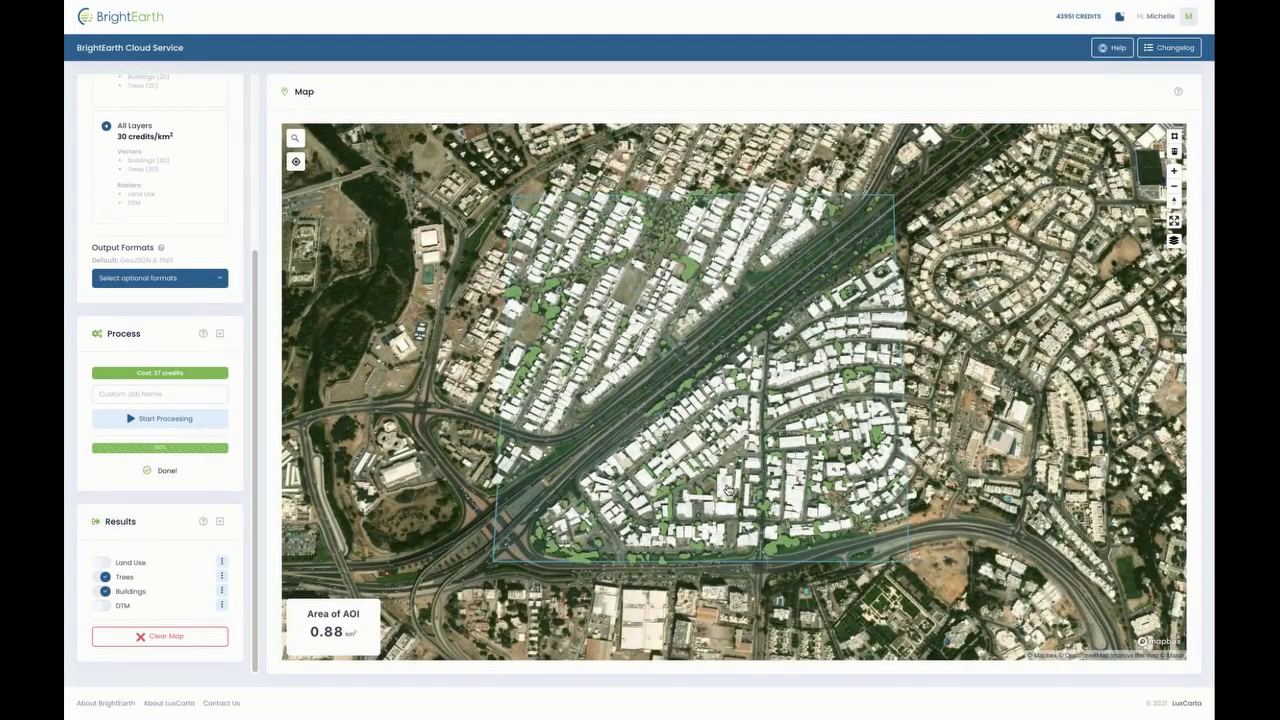
{"action": "scroll", "coordinate": [728, 490], "scroll_direction": "down", "scroll_amount": 2}
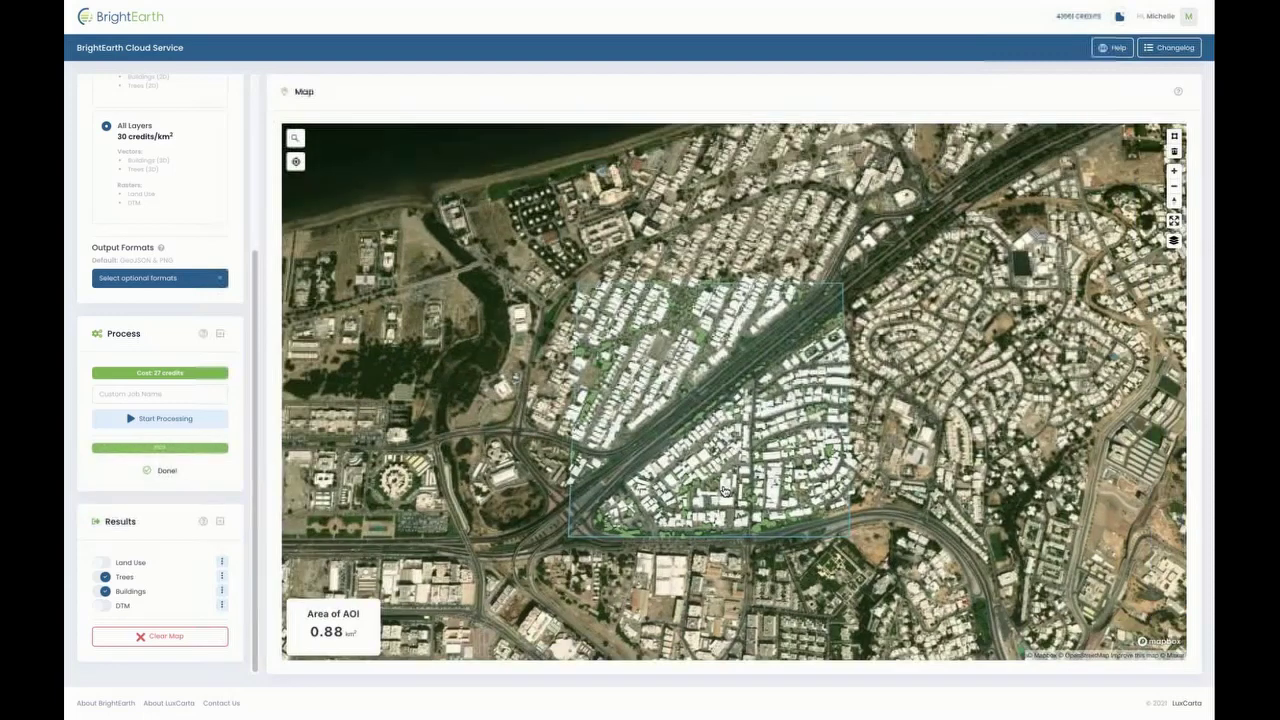
- Examine the satellite imagery surrounding the area of interest, along the Muscat coastline and the mountains inland
{"action": "scroll", "coordinate": [724, 487], "scroll_direction": "down", "scroll_amount": 2}
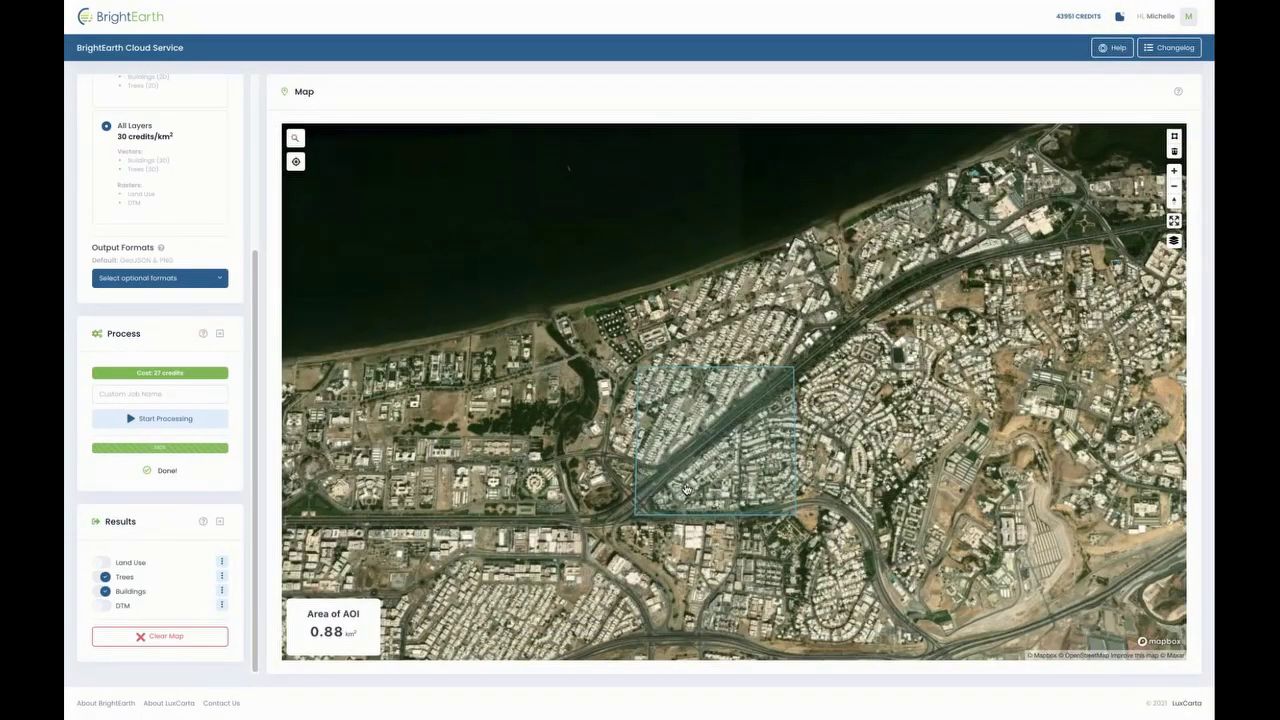
{"action": "scroll", "coordinate": [686, 490], "scroll_direction": "down", "scroll_amount": 3}
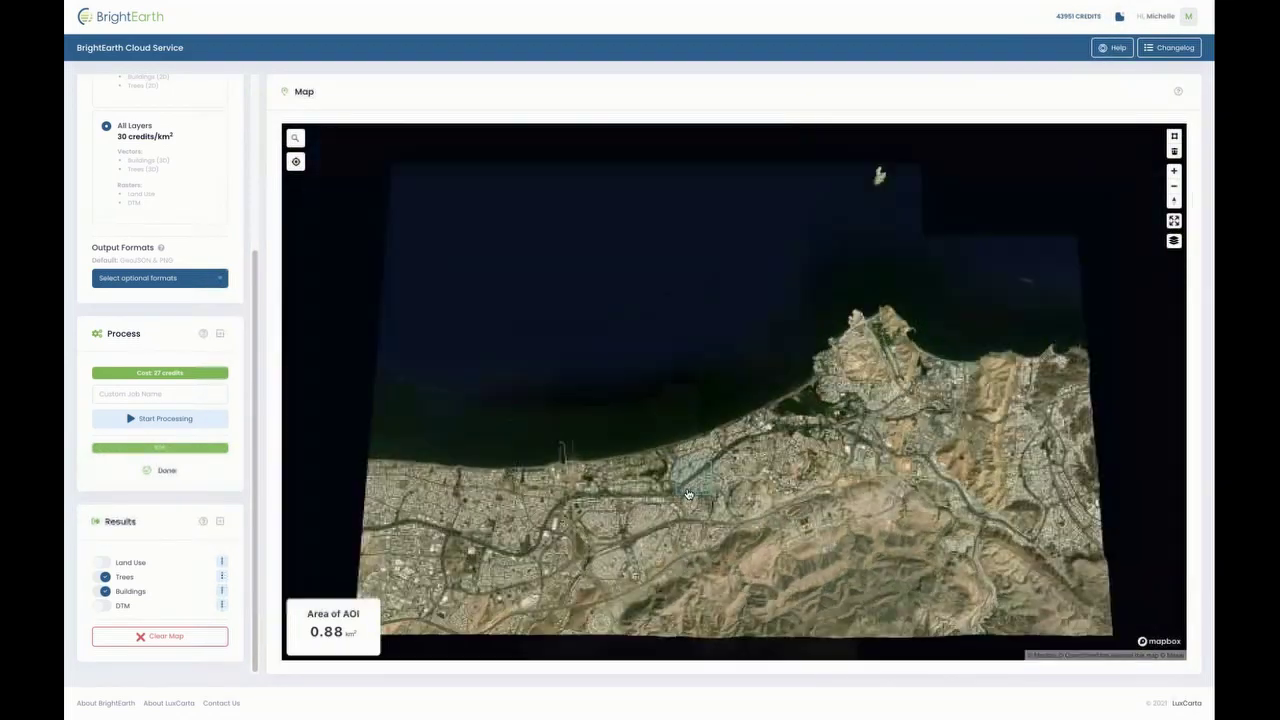
{"action": "scroll", "coordinate": [688, 494], "scroll_direction": "up", "scroll_amount": 3}
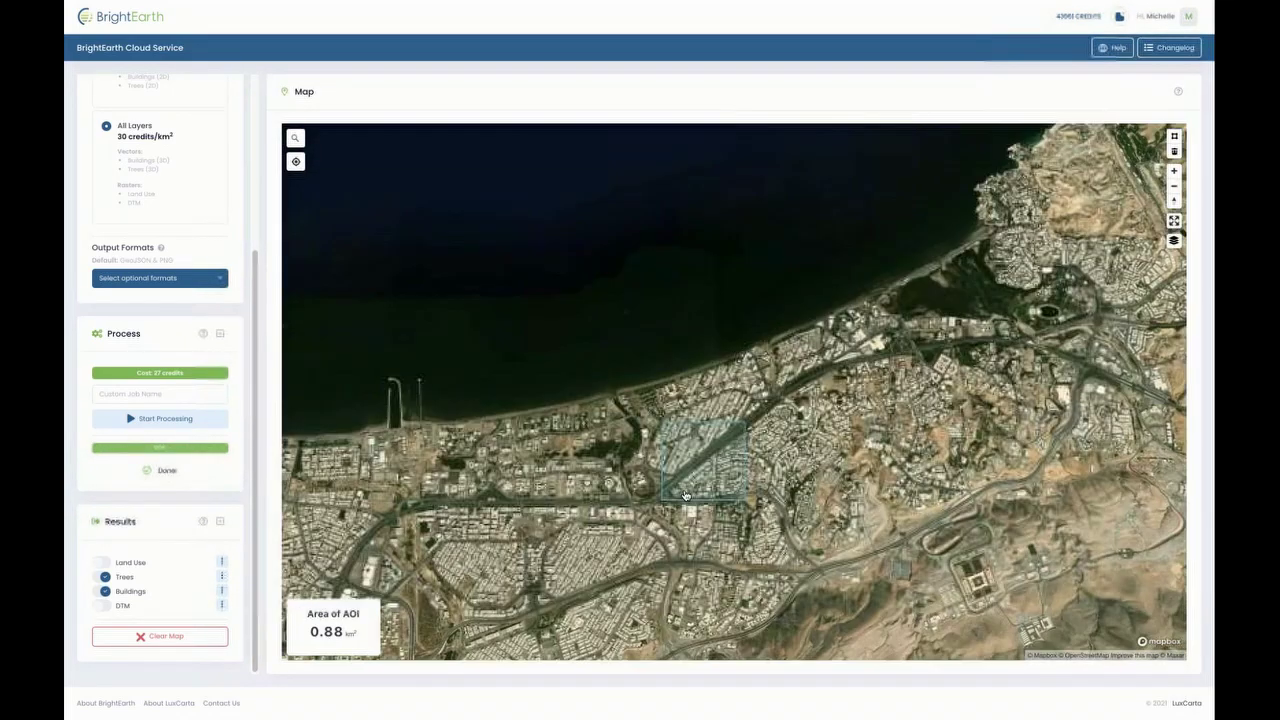
{"action": "scroll", "coordinate": [688, 499], "scroll_direction": "up", "scroll_amount": 2}
{"action": "scroll", "coordinate": [688, 499], "scroll_direction": "up", "scroll_amount": 2}
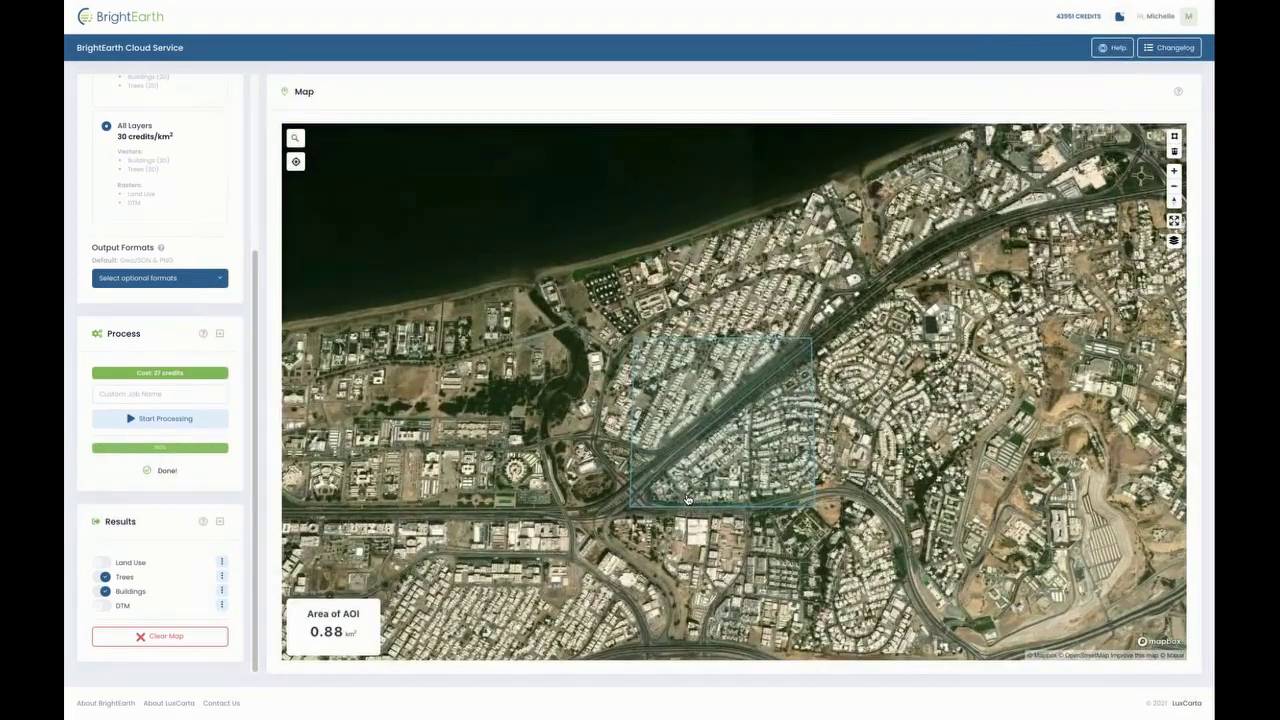
{"action": "scroll", "coordinate": [697, 490], "scroll_direction": "down", "scroll_amount": 4}
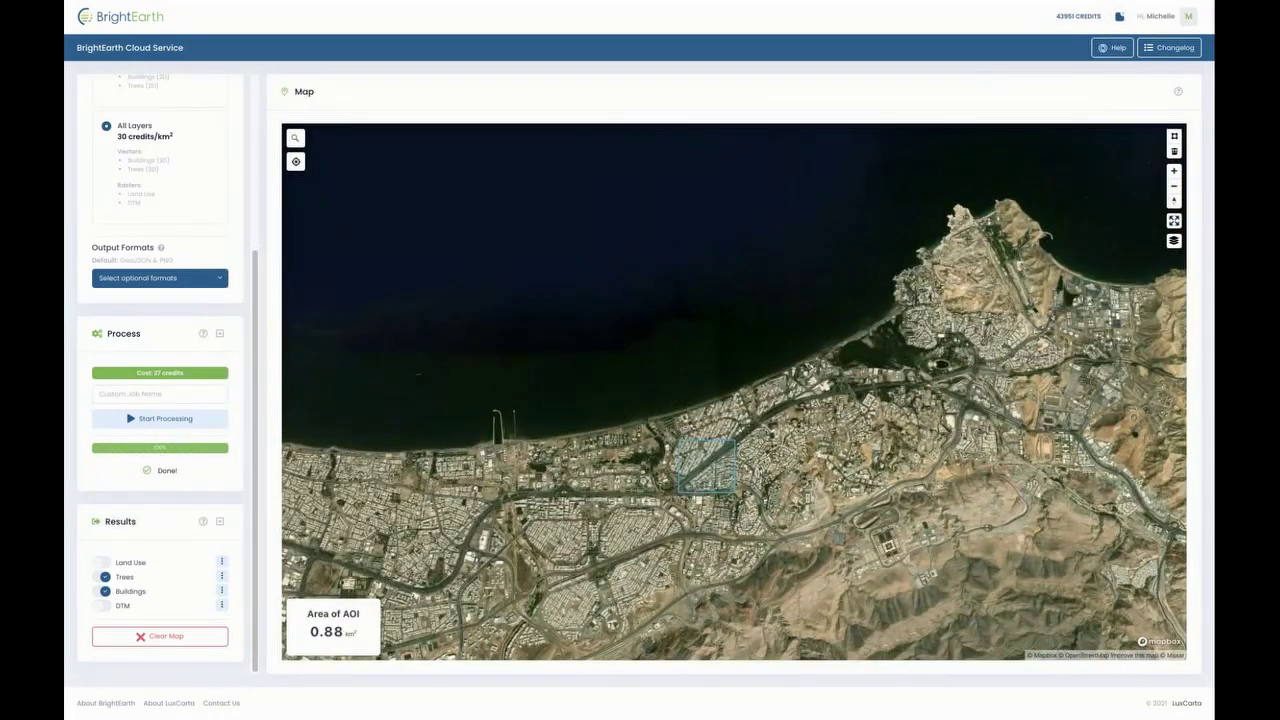
{"action": "scroll", "coordinate": [930, 497], "scroll_direction": "down", "scroll_amount": 5}
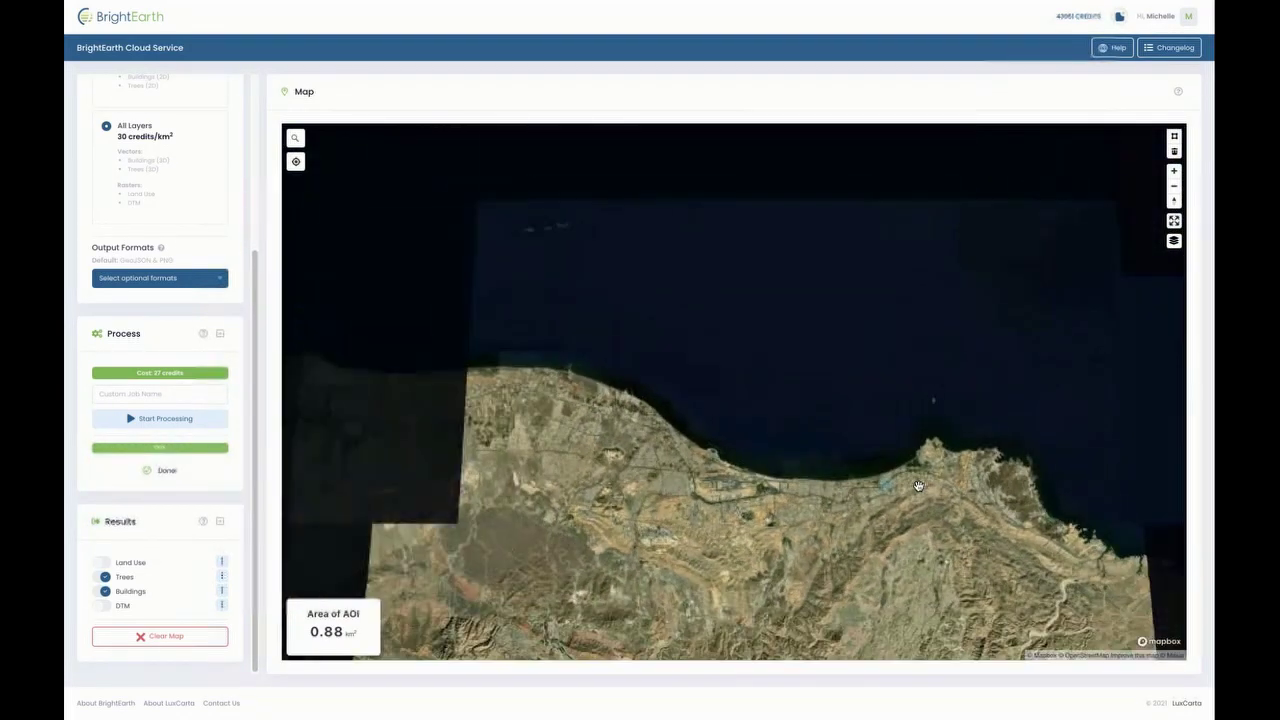
{"action": "left_click_drag", "start_coordinate": [846, 409], "coordinate": [761, 256]}
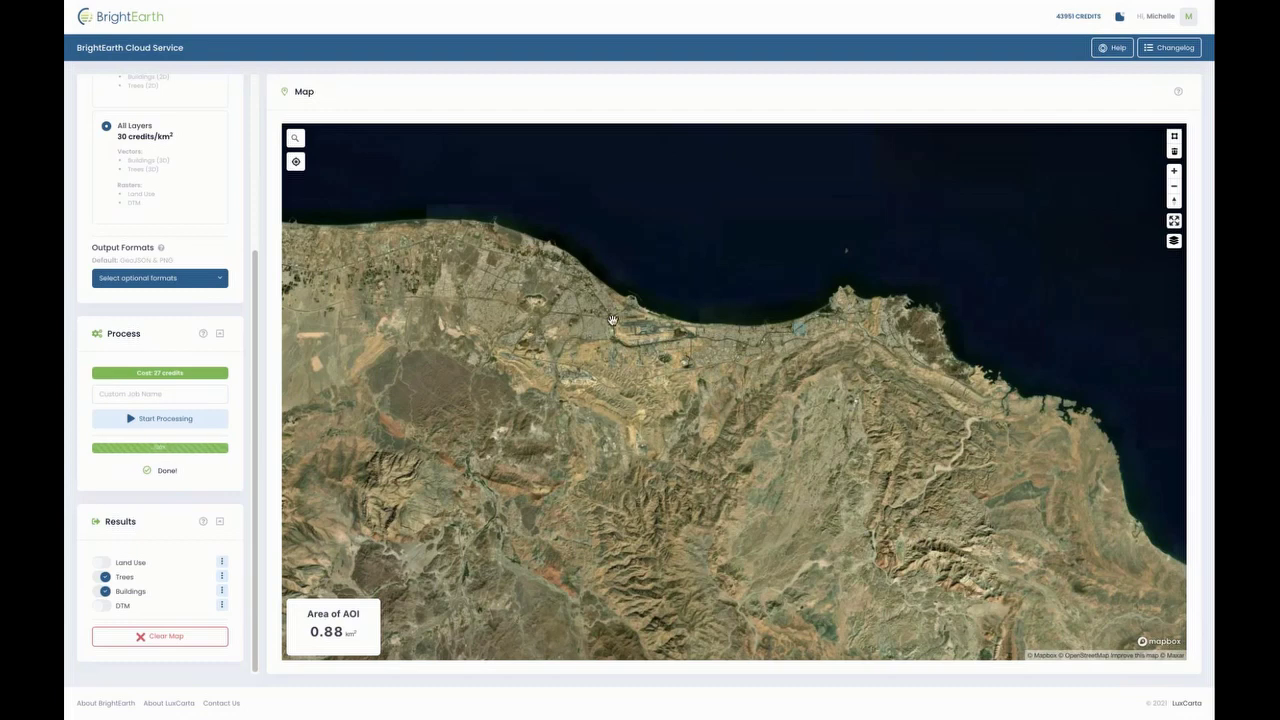
{"action": "left_click_drag", "start_coordinate": [612, 320], "coordinate": [703, 444]}
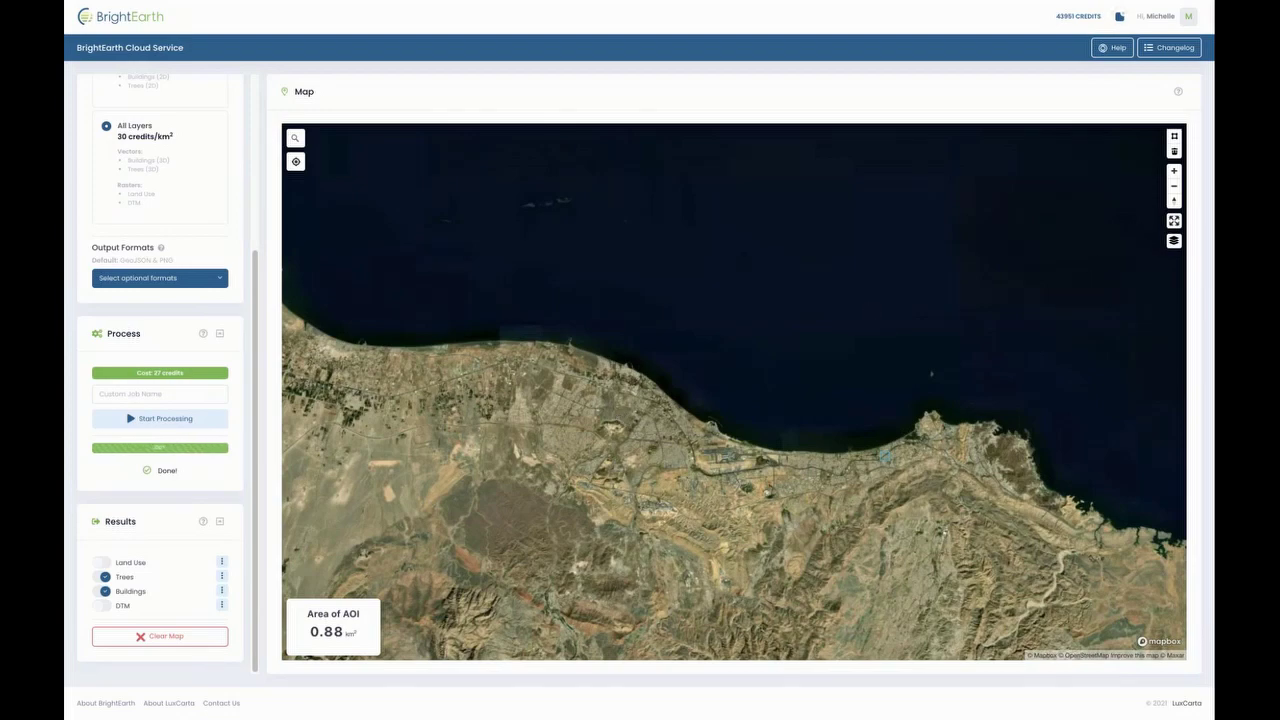
- Switch the base imagery to LuxCarta Sentinel-2 Mosaic and examine its coverage over Oman, the Gulf and the Arabian Peninsula
{"action": "scroll", "coordinate": [797, 490], "scroll_direction": "down", "scroll_amount": 5}
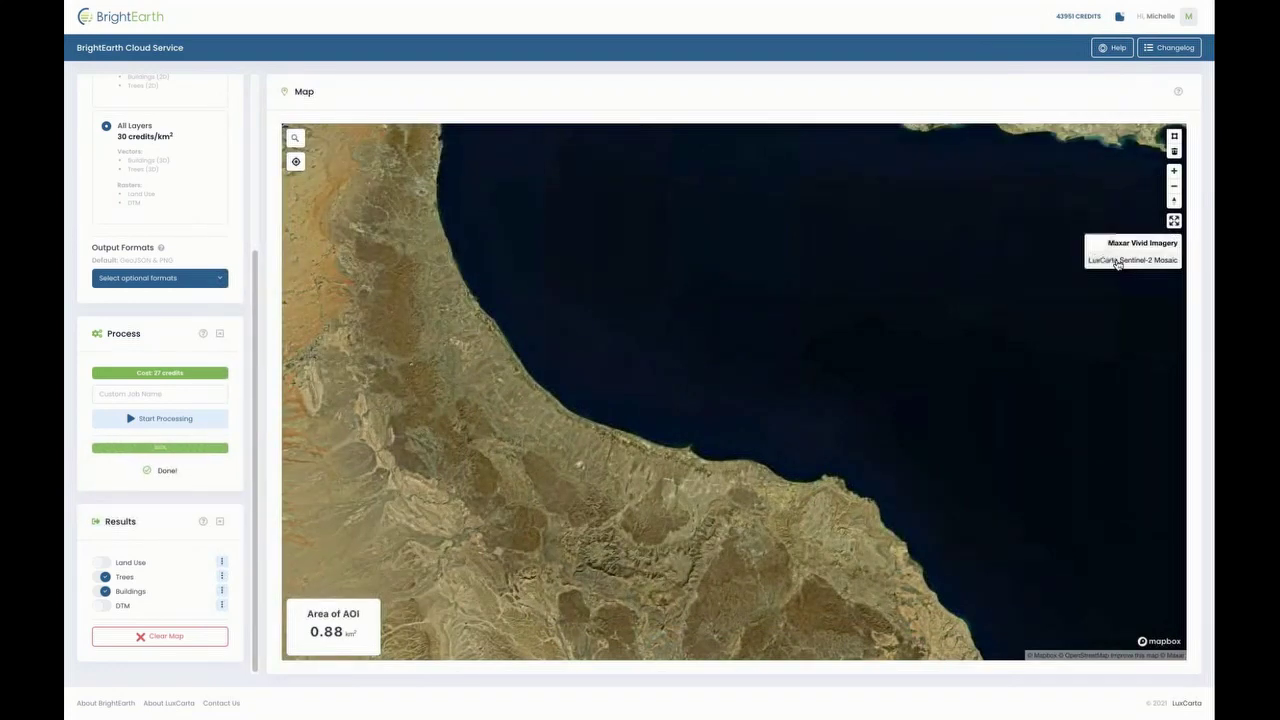
{"action": "scroll", "coordinate": [817, 495], "scroll_direction": "down", "scroll_amount": 5}
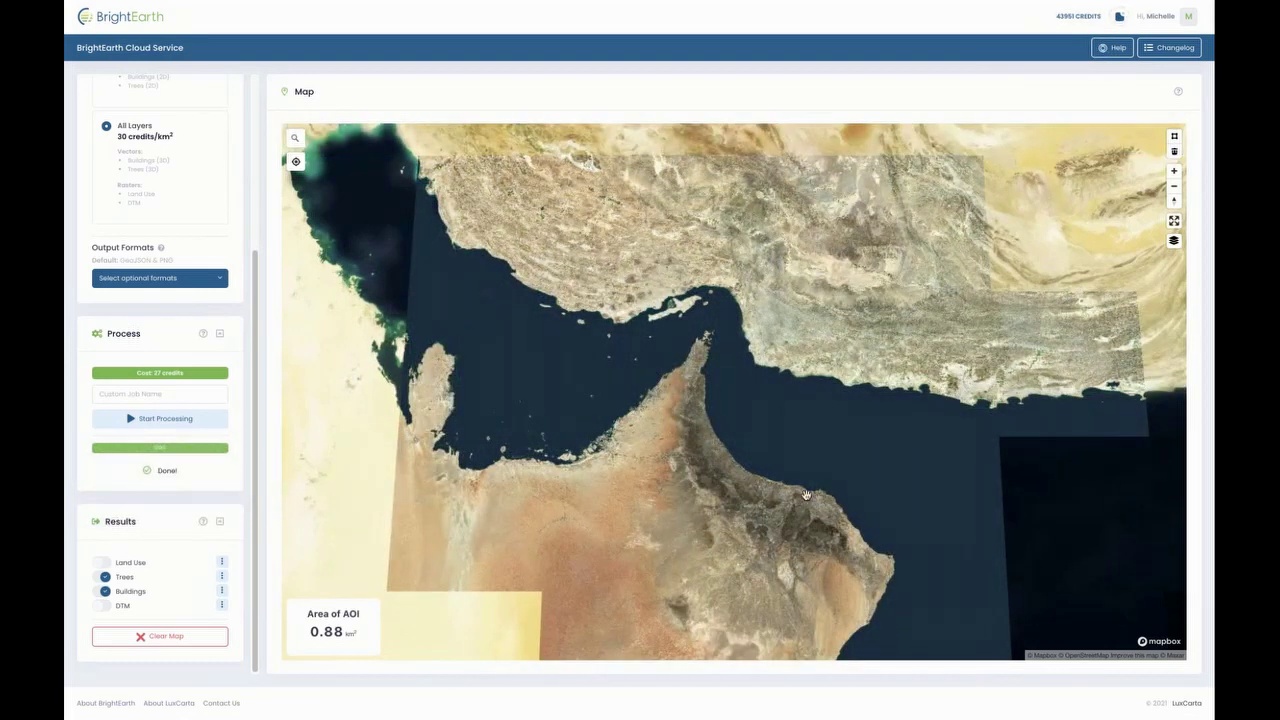
{"action": "scroll", "coordinate": [689, 411], "scroll_direction": "down", "scroll_amount": 3}
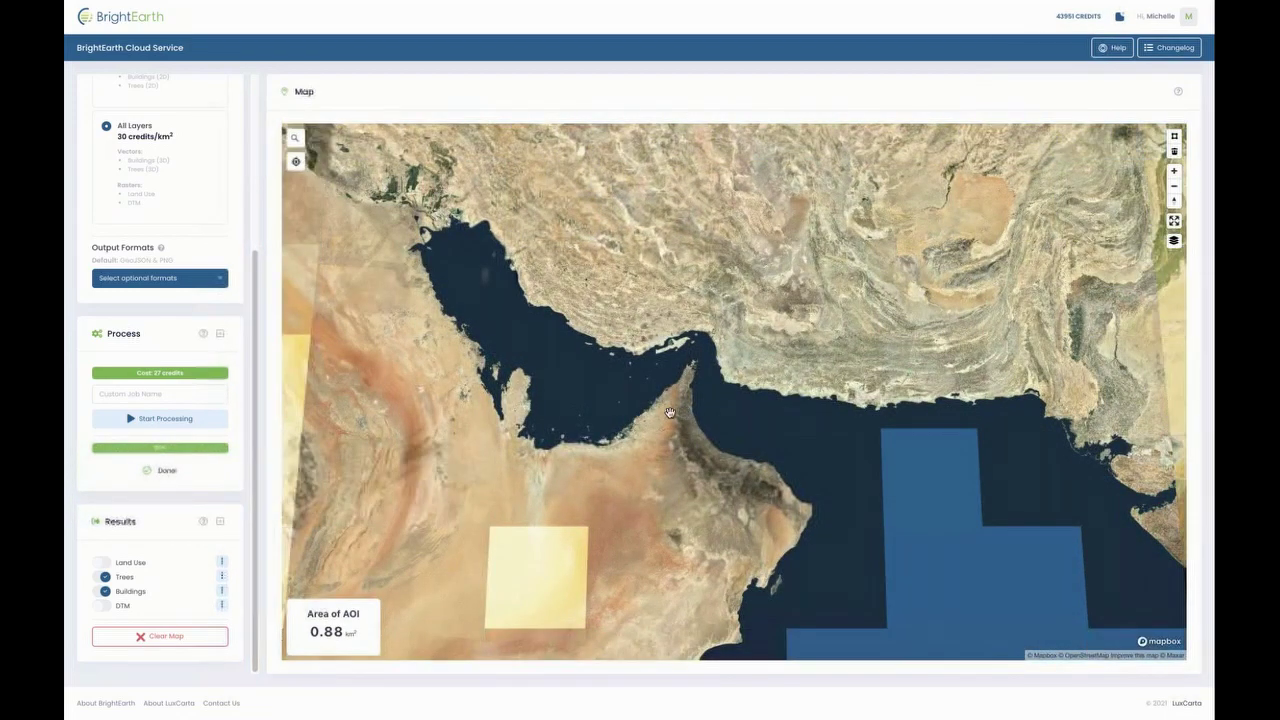
{"action": "left_click_drag", "start_coordinate": [417, 403], "coordinate": [687, 407]}
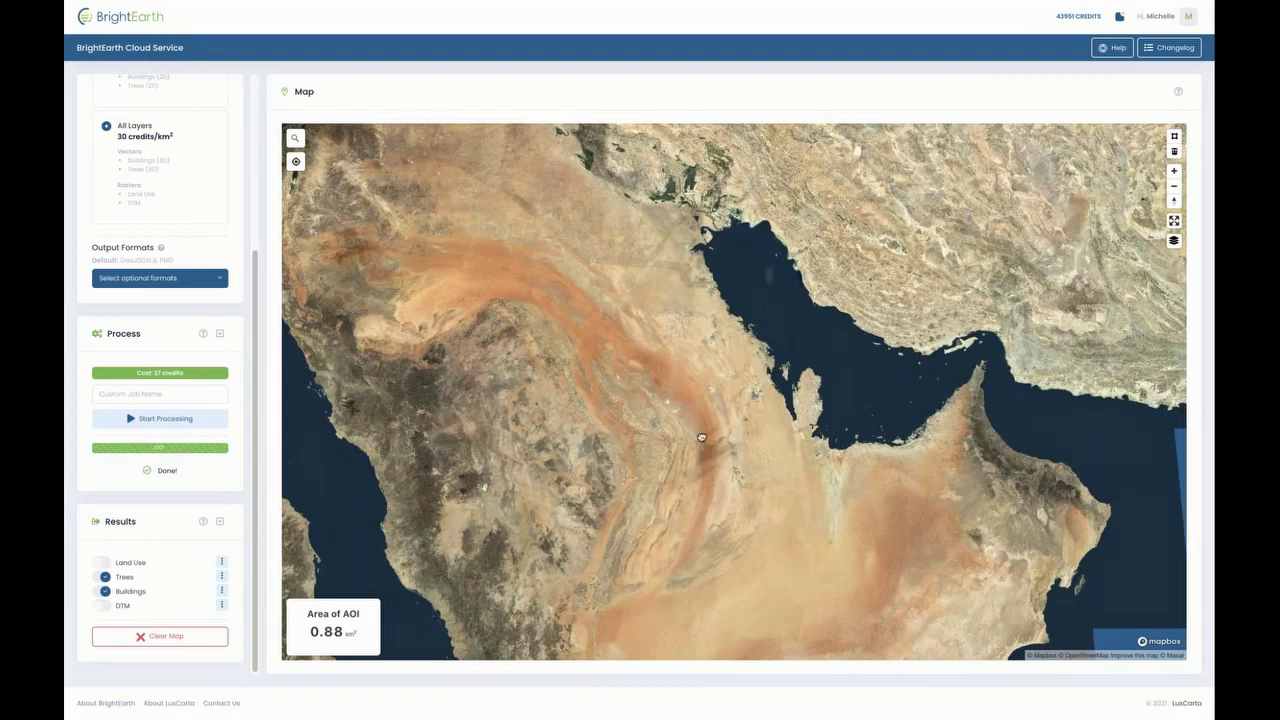
{"action": "left_click_drag", "start_coordinate": [702, 438], "coordinate": [557, 388]}
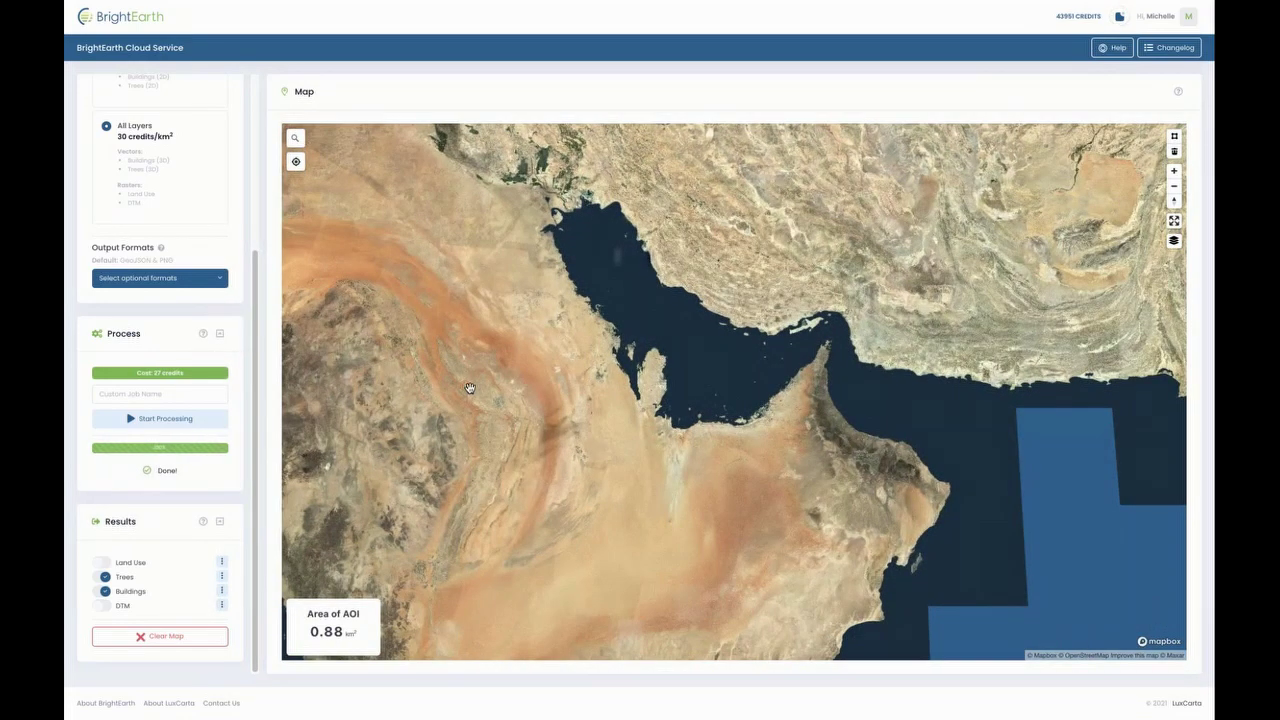
{"action": "mouse_move", "coordinate": [564, 333]}
{"action": "left_mouse_down"}
{"action": "mouse_move", "coordinate": [693, 393]}
{"action": "mouse_move", "coordinate": [570, 318]}
{"action": "left_mouse_up"}
- Inspect the Sentinel-2 mosaic's detail over Abu Dhabi, down to the gridded city blocks on the mainland beside the highway
{"action": "scroll", "coordinate": [763, 435], "scroll_direction": "up", "scroll_amount": 6}
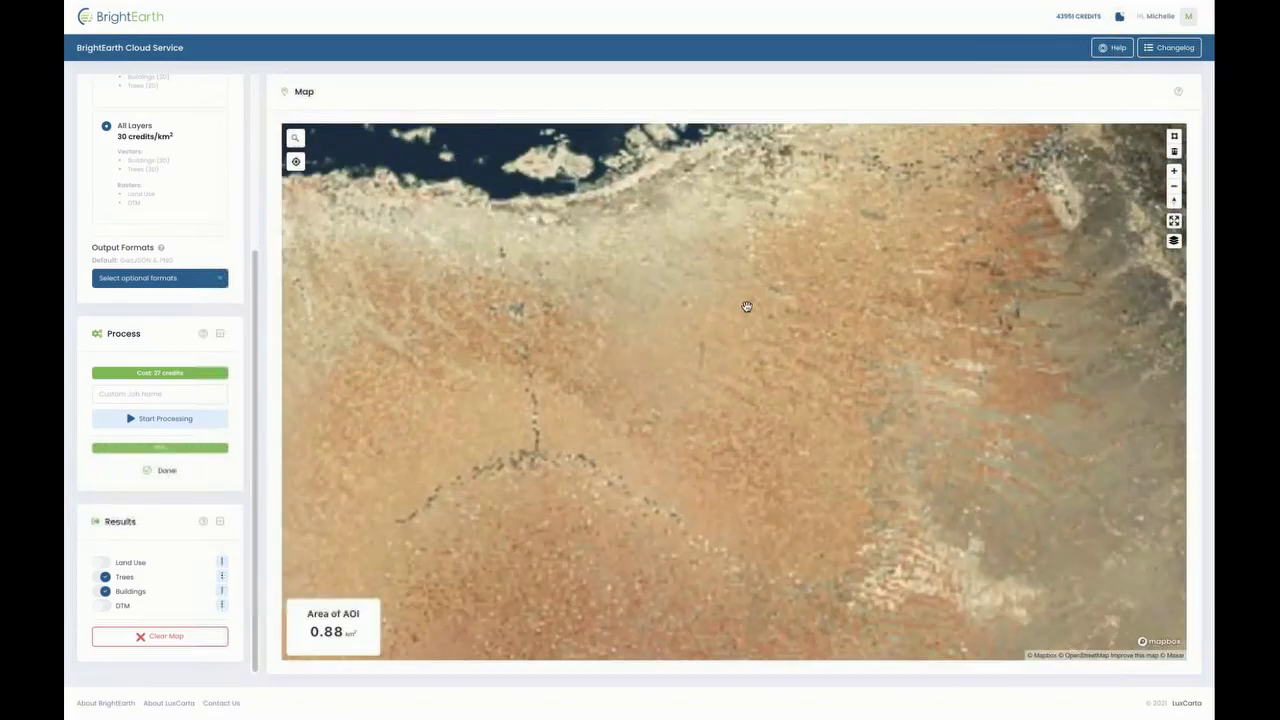
{"action": "left_click_drag", "start_coordinate": [708, 383], "coordinate": [700, 545]}
{"action": "scroll", "coordinate": [687, 354], "scroll_direction": "up", "scroll_amount": 5}
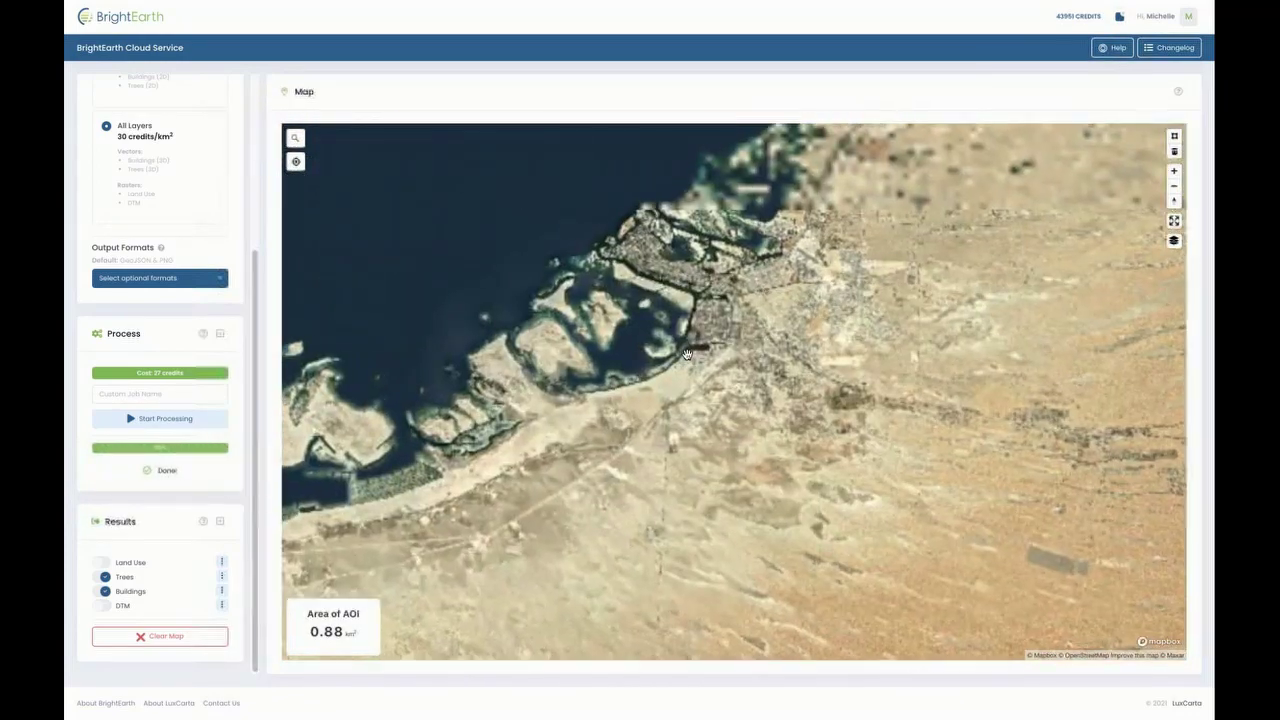
{"action": "scroll", "coordinate": [687, 354], "scroll_direction": "up", "scroll_amount": 5}
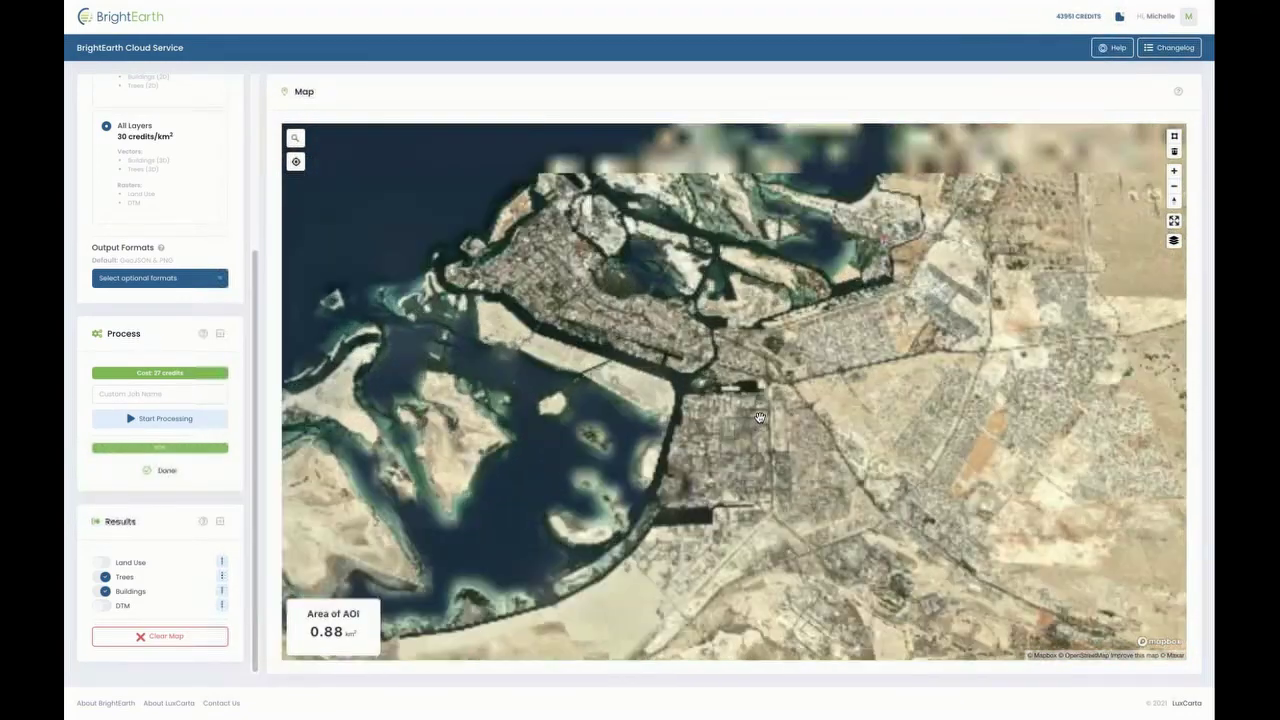
{"action": "scroll", "coordinate": [760, 417], "scroll_direction": "up", "scroll_amount": 2}
{"action": "scroll", "coordinate": [757, 483], "scroll_direction": "up", "scroll_amount": 2}
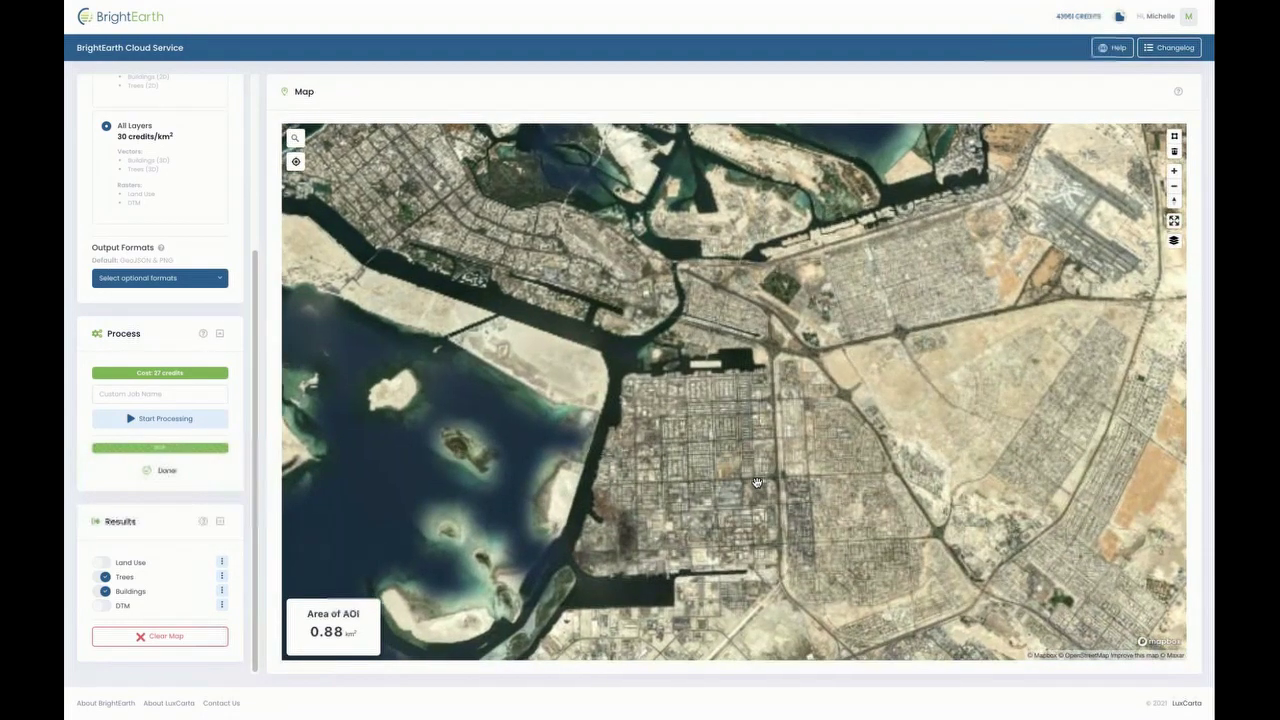
{"action": "scroll", "coordinate": [762, 477], "scroll_direction": "up", "scroll_amount": 2}
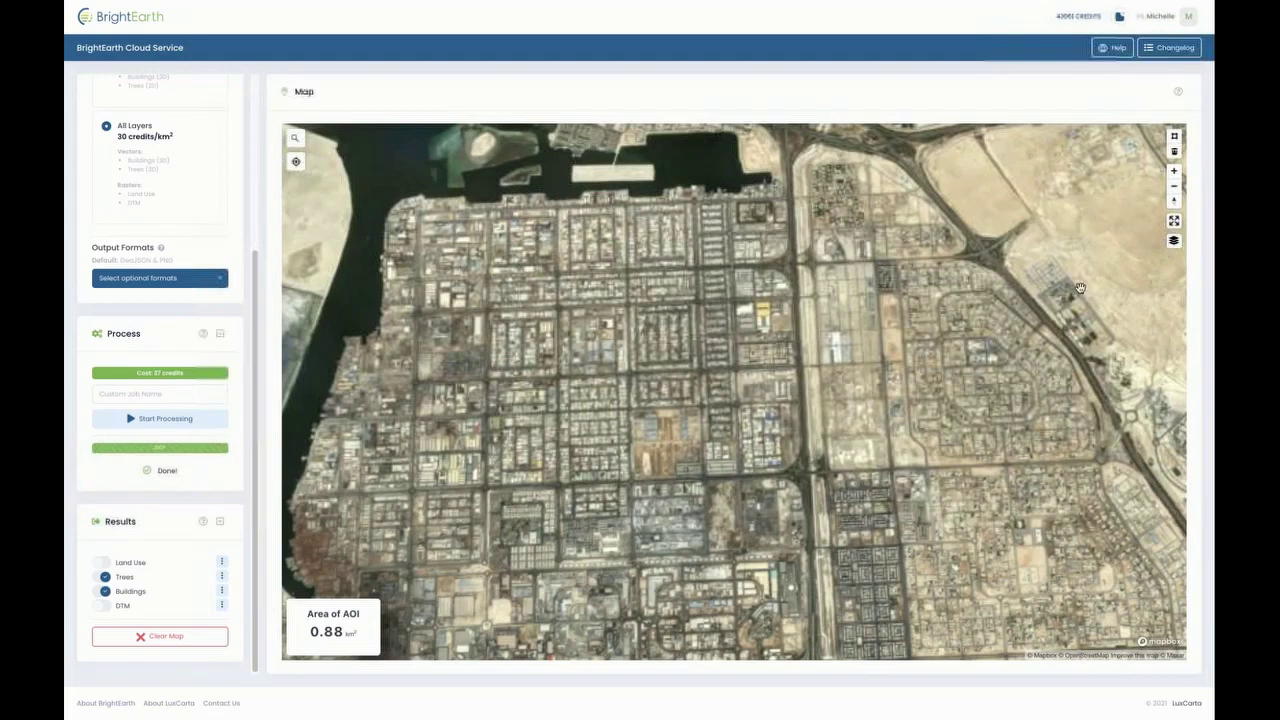
{"action": "scroll", "coordinate": [774, 520], "scroll_direction": "up", "scroll_amount": 2}
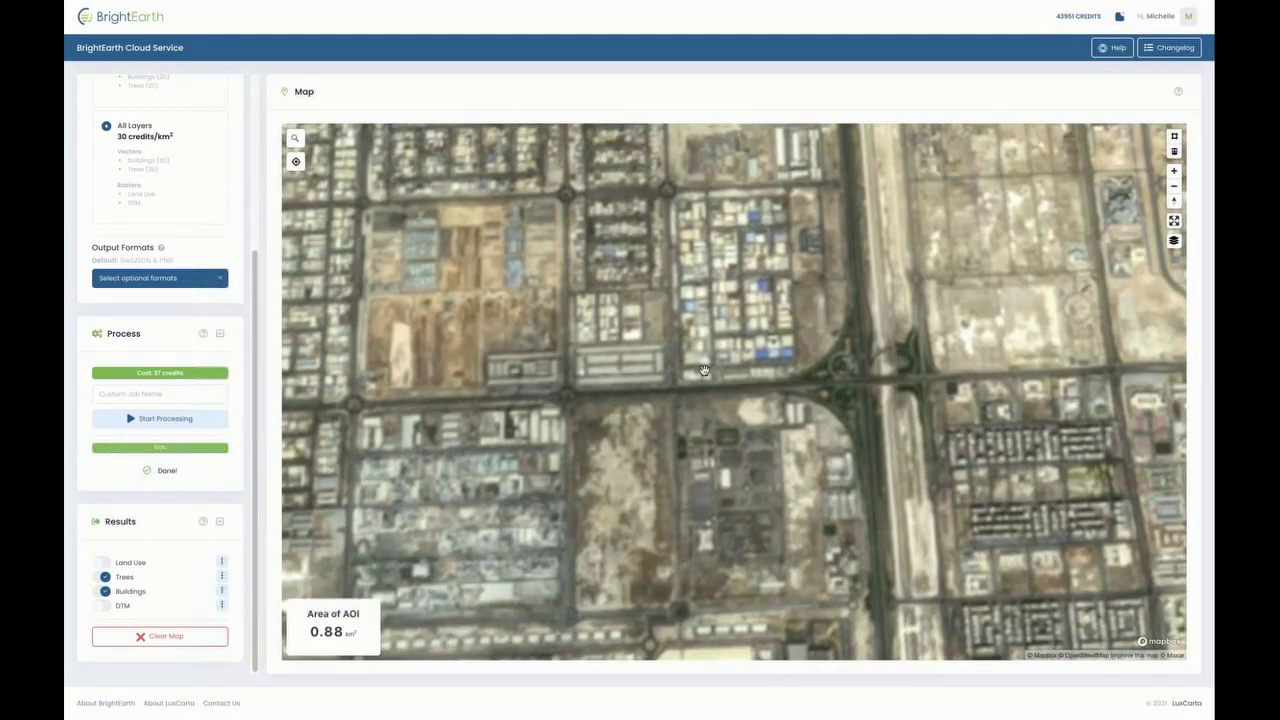
{"action": "scroll", "coordinate": [787, 485], "scroll_direction": "up", "scroll_amount": 1}
{"action": "scroll", "coordinate": [802, 485], "scroll_direction": "up", "scroll_amount": 2}
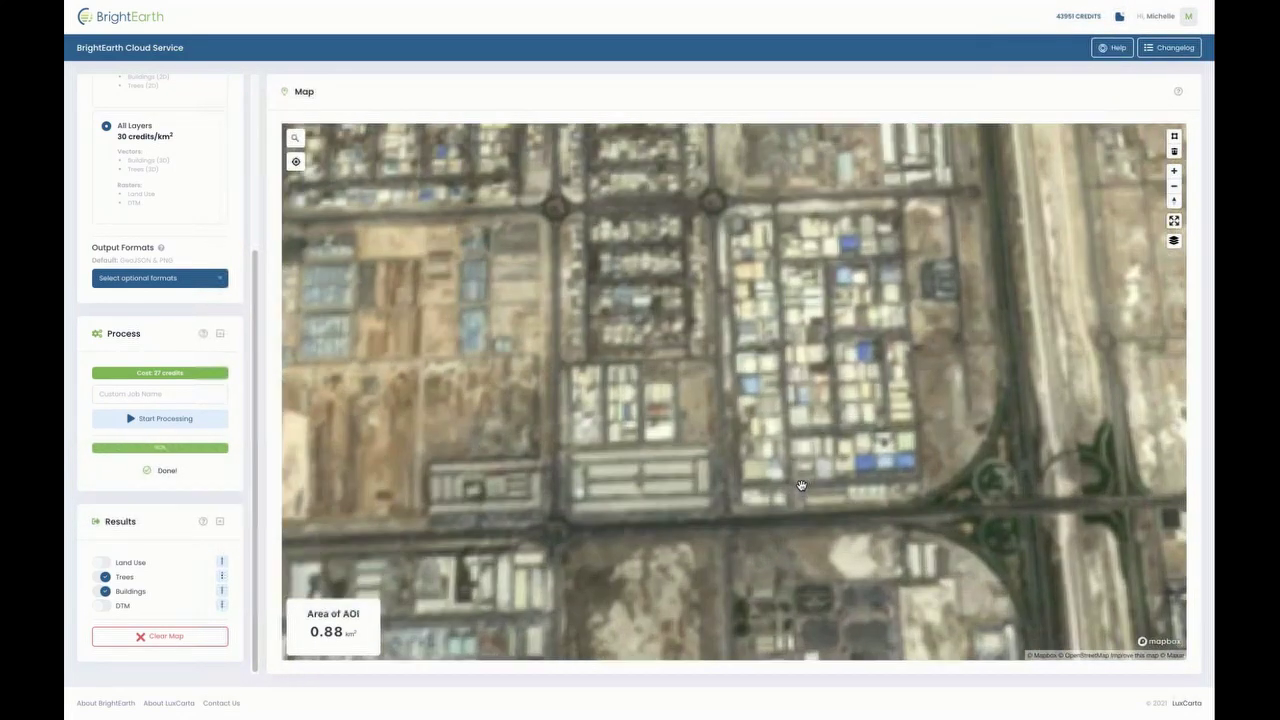
- Review the Sentinel-2 mosaic over the Abu Dhabi islands, the surrounding coast and the desert to the south
{"action": "scroll", "coordinate": [801, 485], "scroll_direction": "down", "scroll_amount": 3}
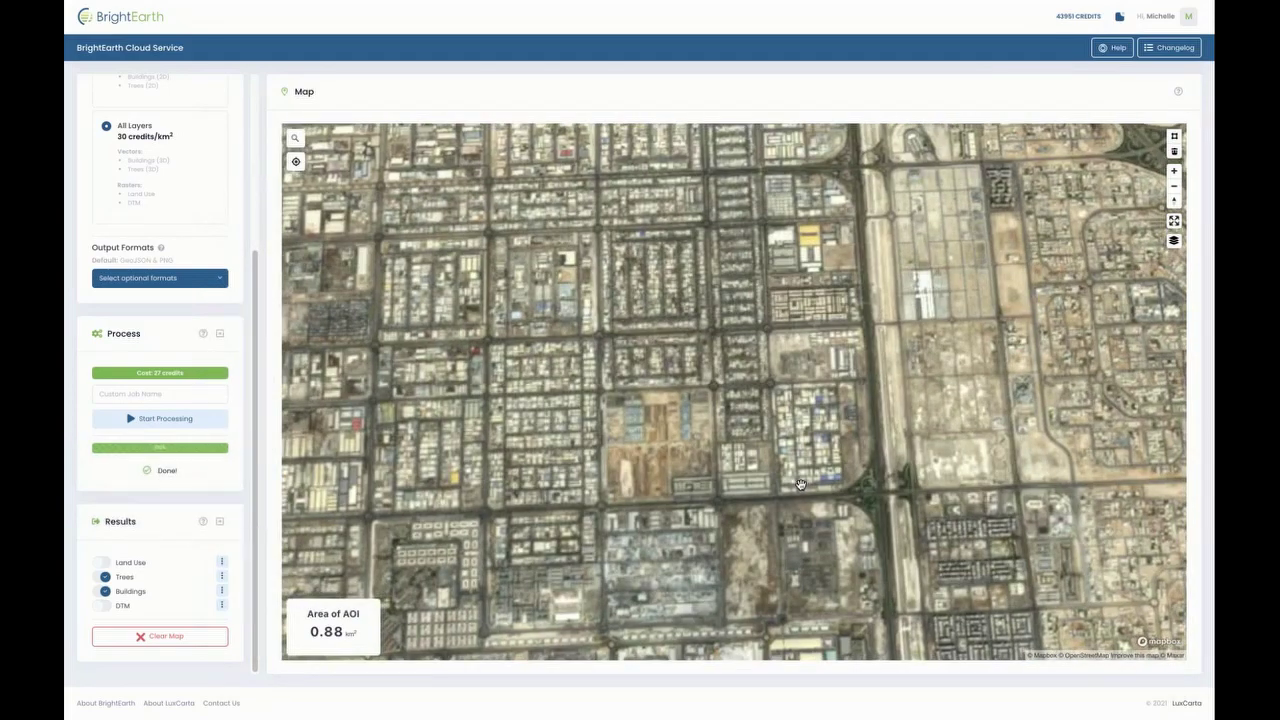
{"action": "scroll", "coordinate": [801, 485], "scroll_direction": "down", "scroll_amount": 5}
{"action": "scroll", "coordinate": [803, 480], "scroll_direction": "down", "scroll_amount": 3}
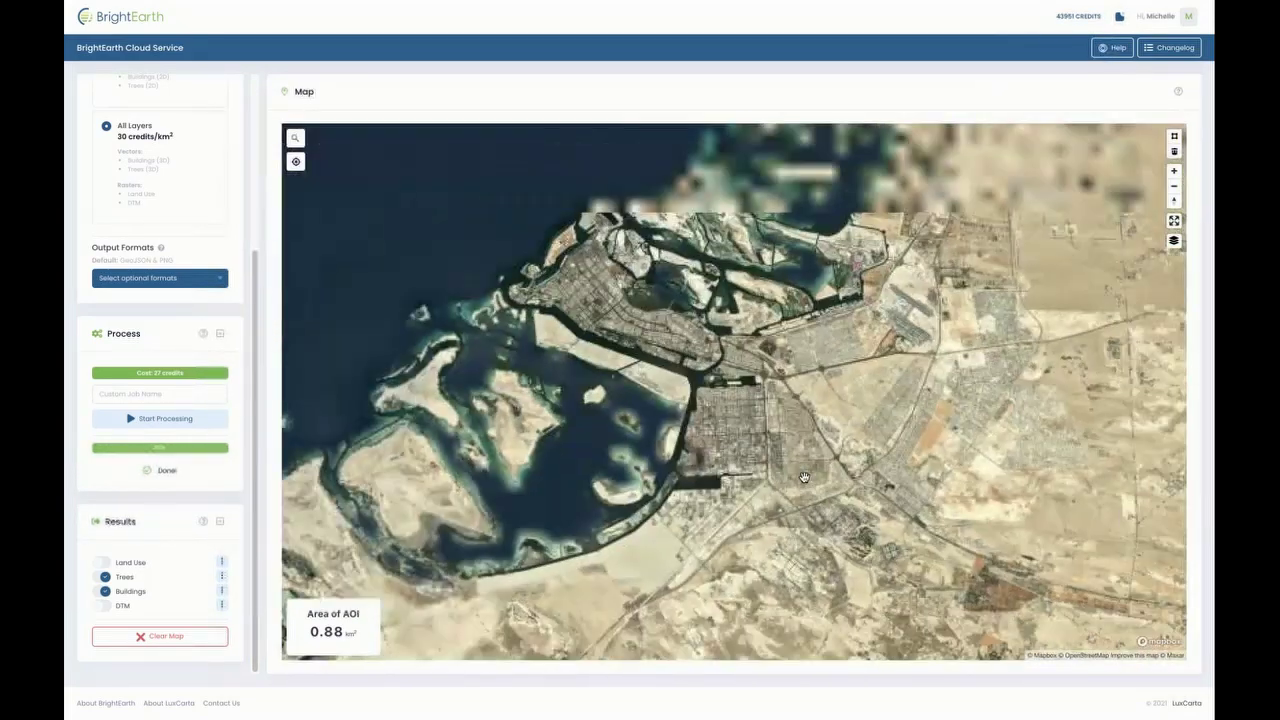
{"action": "scroll", "coordinate": [803, 477], "scroll_direction": "down", "scroll_amount": 3}
{"action": "left_click_drag", "start_coordinate": [793, 440], "coordinate": [743, 365]}
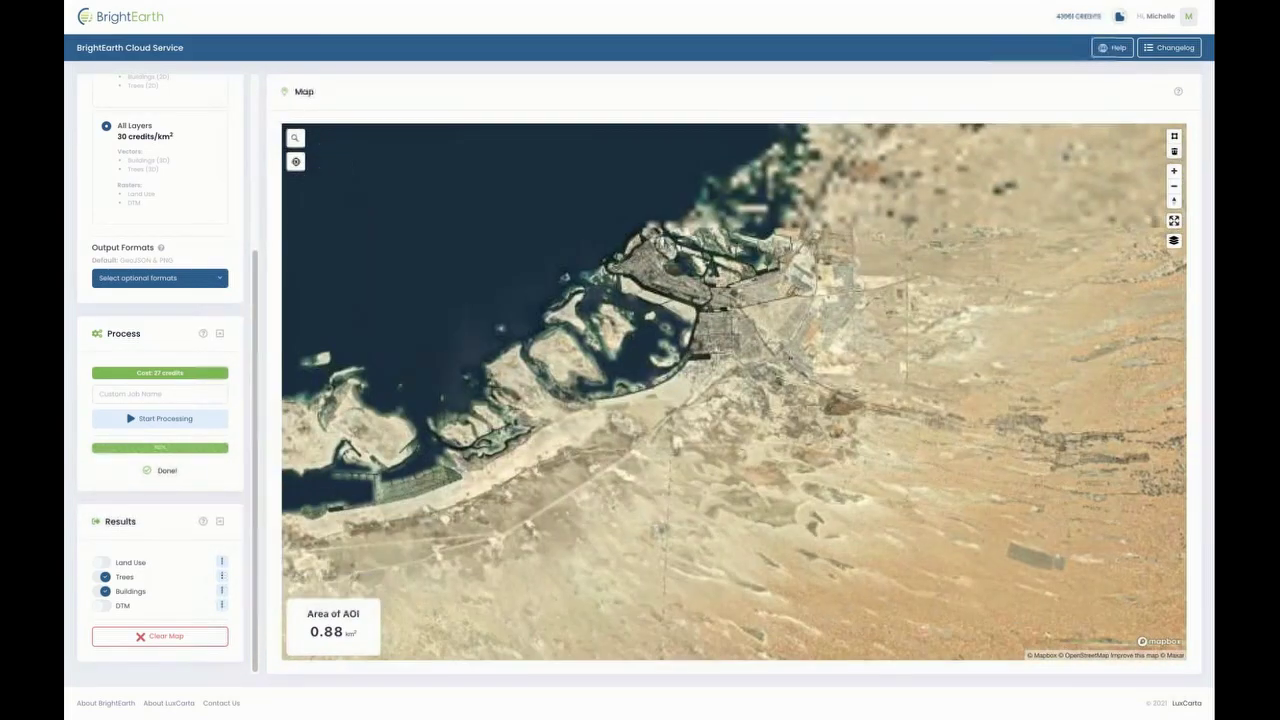
{"action": "left_click_drag", "start_coordinate": [840, 474], "coordinate": [797, 422]}
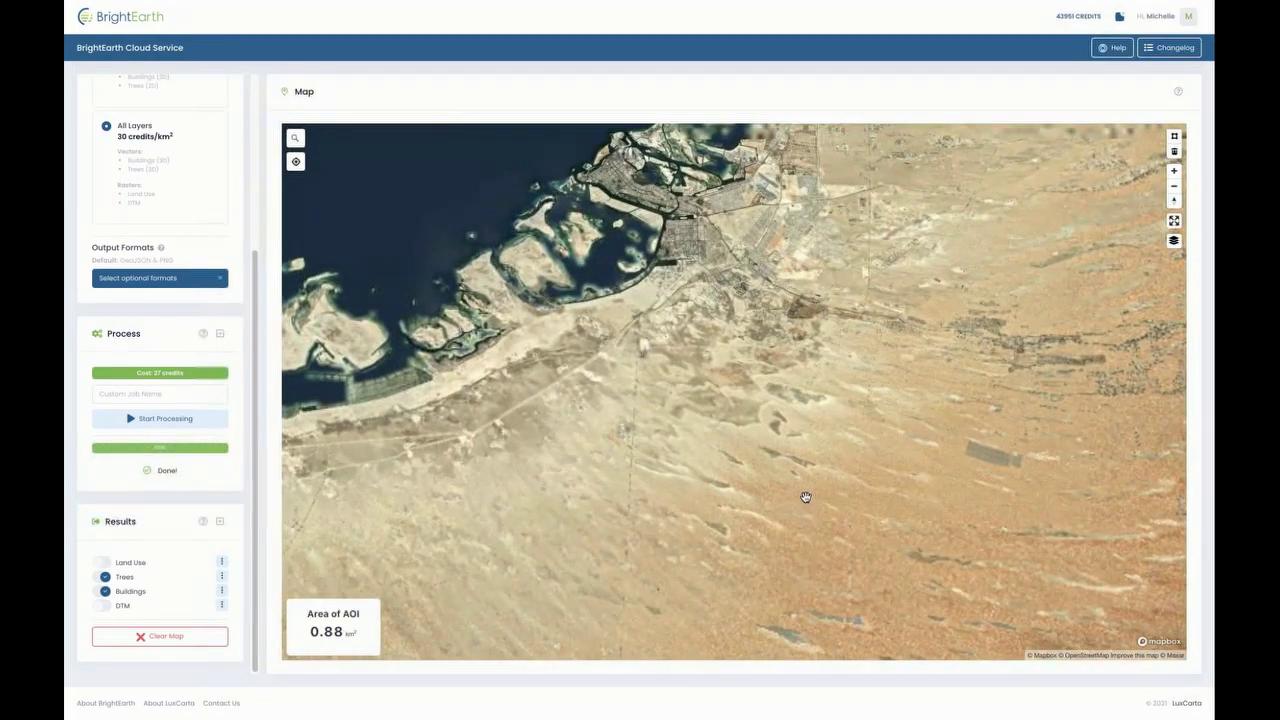
{"action": "scroll", "coordinate": [806, 495], "scroll_direction": "up", "scroll_amount": 3}
- Survey the Sentinel-2 mosaic along the southern Gulf coast and out to the whole Arabian Peninsula
{"action": "scroll", "coordinate": [693, 386], "scroll_direction": "down", "scroll_amount": 6}
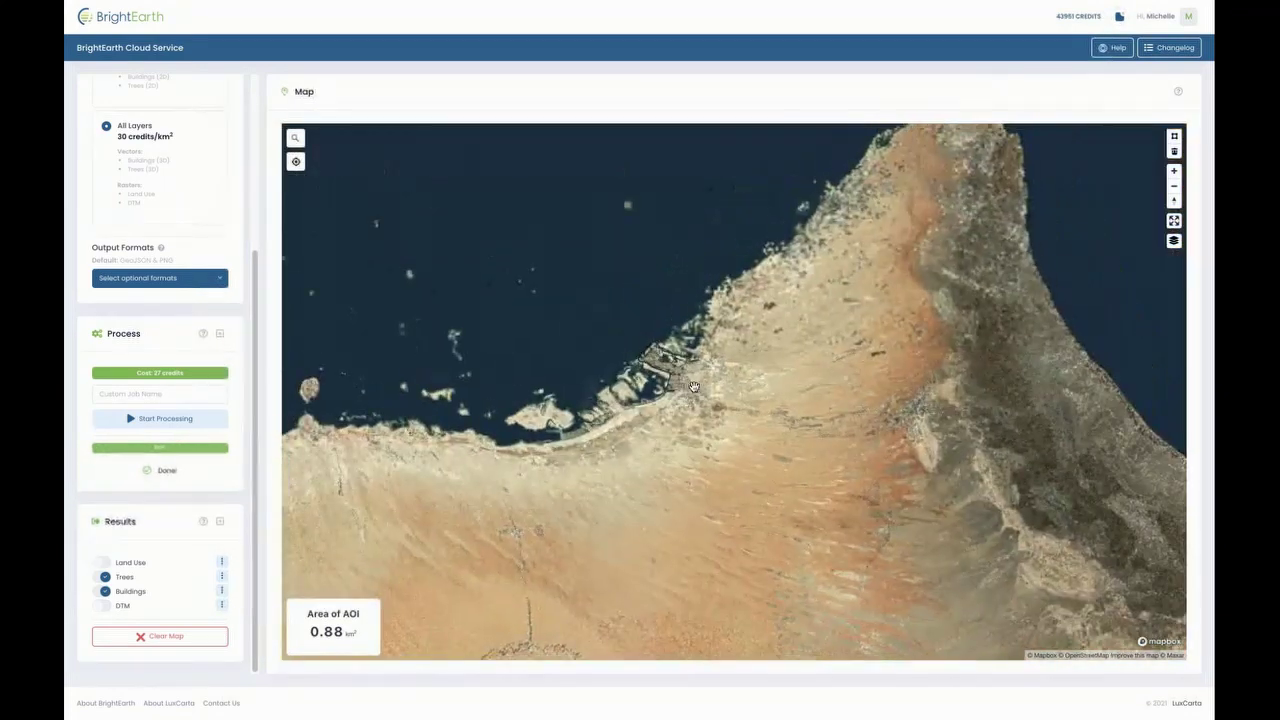
{"action": "left_click_drag", "start_coordinate": [693, 386], "coordinate": [822, 435]}
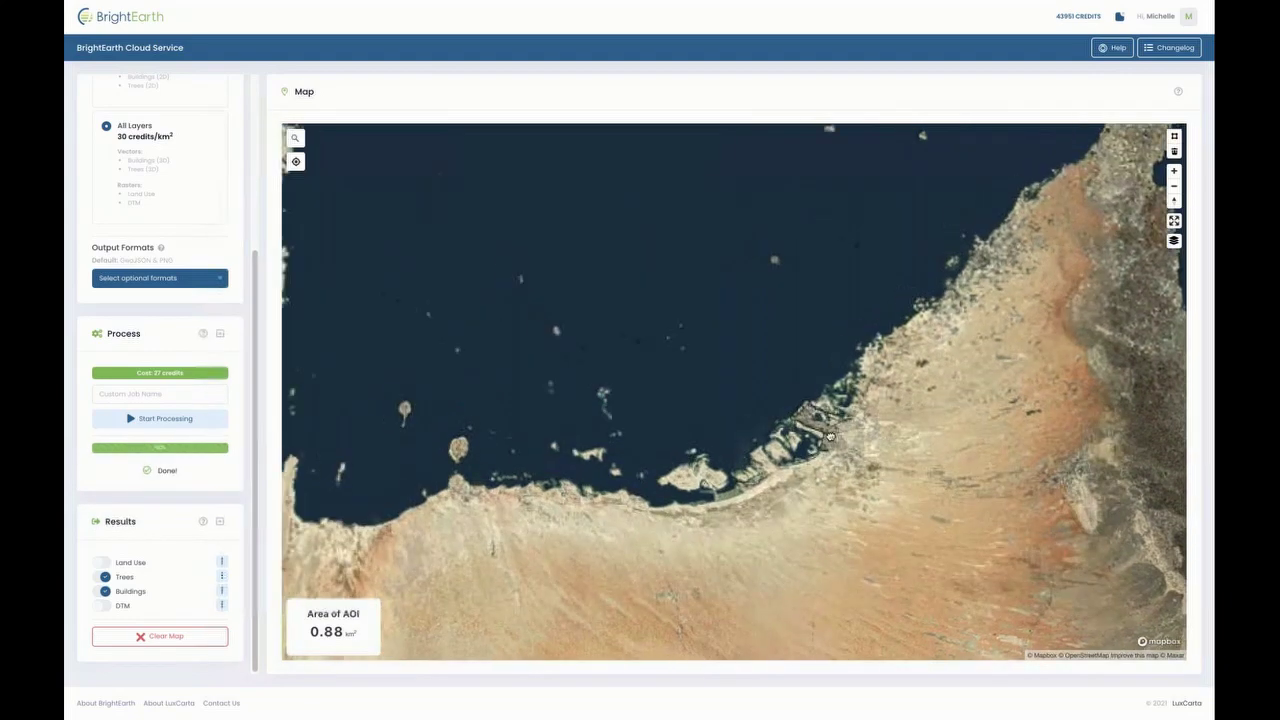
{"action": "scroll", "coordinate": [822, 435], "scroll_direction": "up", "scroll_amount": 2}
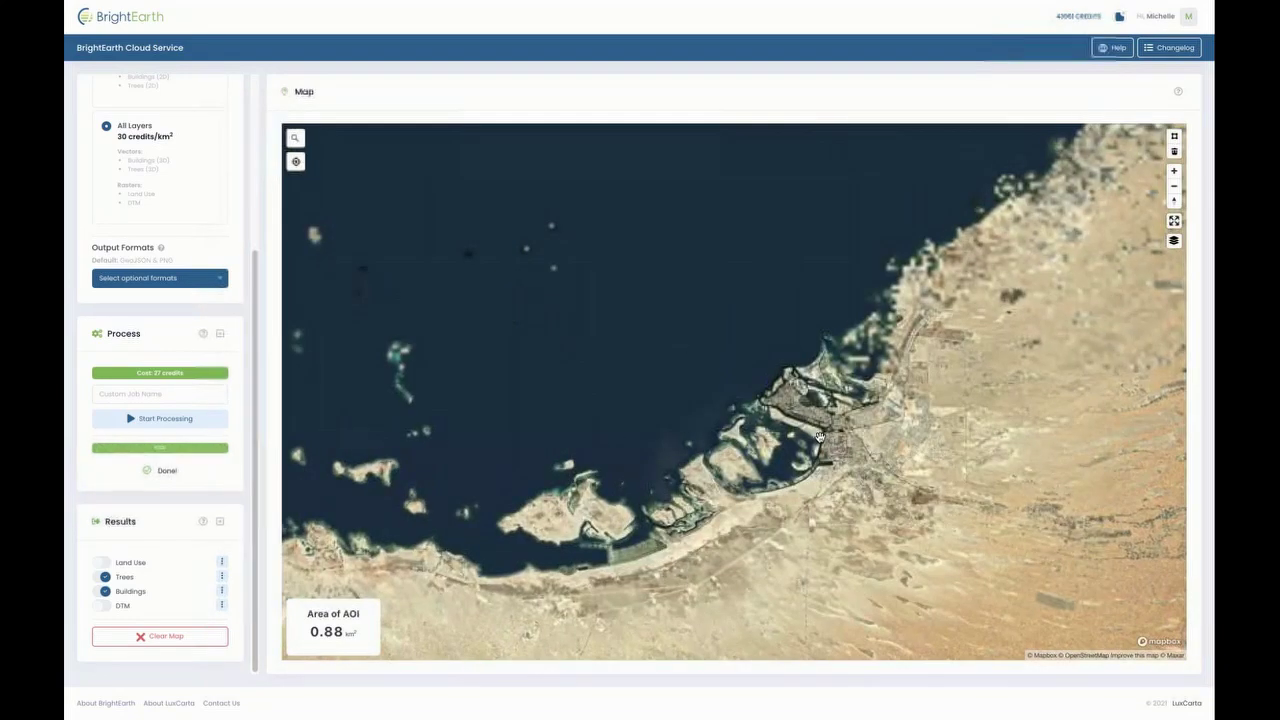
{"action": "scroll", "coordinate": [828, 371], "scroll_direction": "down", "scroll_amount": 5}
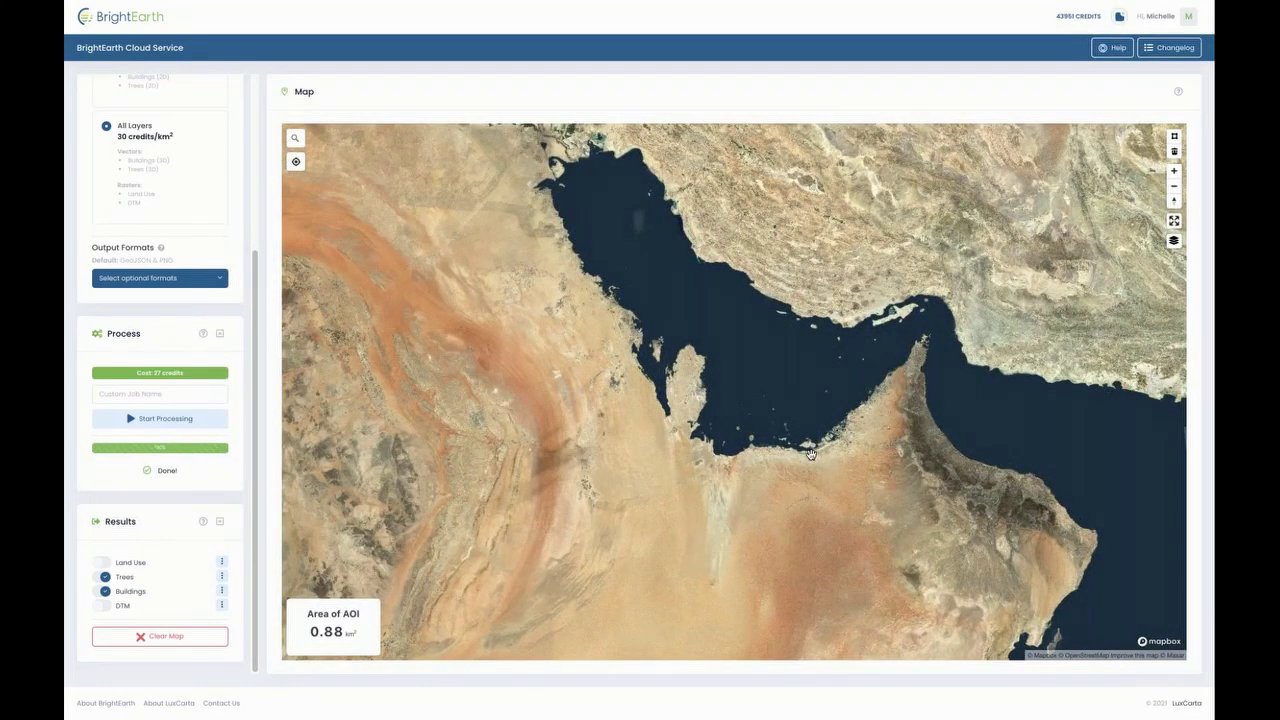
{"action": "scroll", "coordinate": [810, 453], "scroll_direction": "down", "scroll_amount": 3}
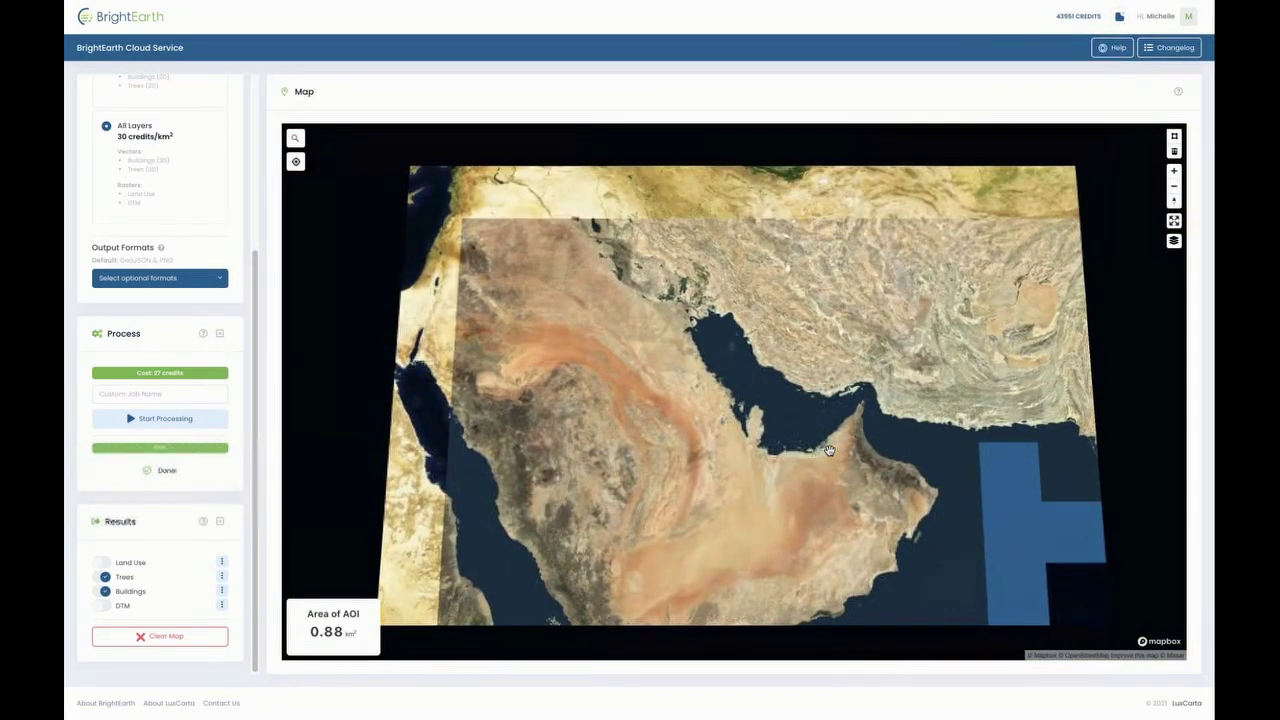
- Inspect the Sentinel-2 mosaic over Dubai's palm-shaped islands, port and city blocks, and out along the surrounding coast and desert
{"action": "scroll", "coordinate": [829, 451], "scroll_direction": "up", "scroll_amount": 5}
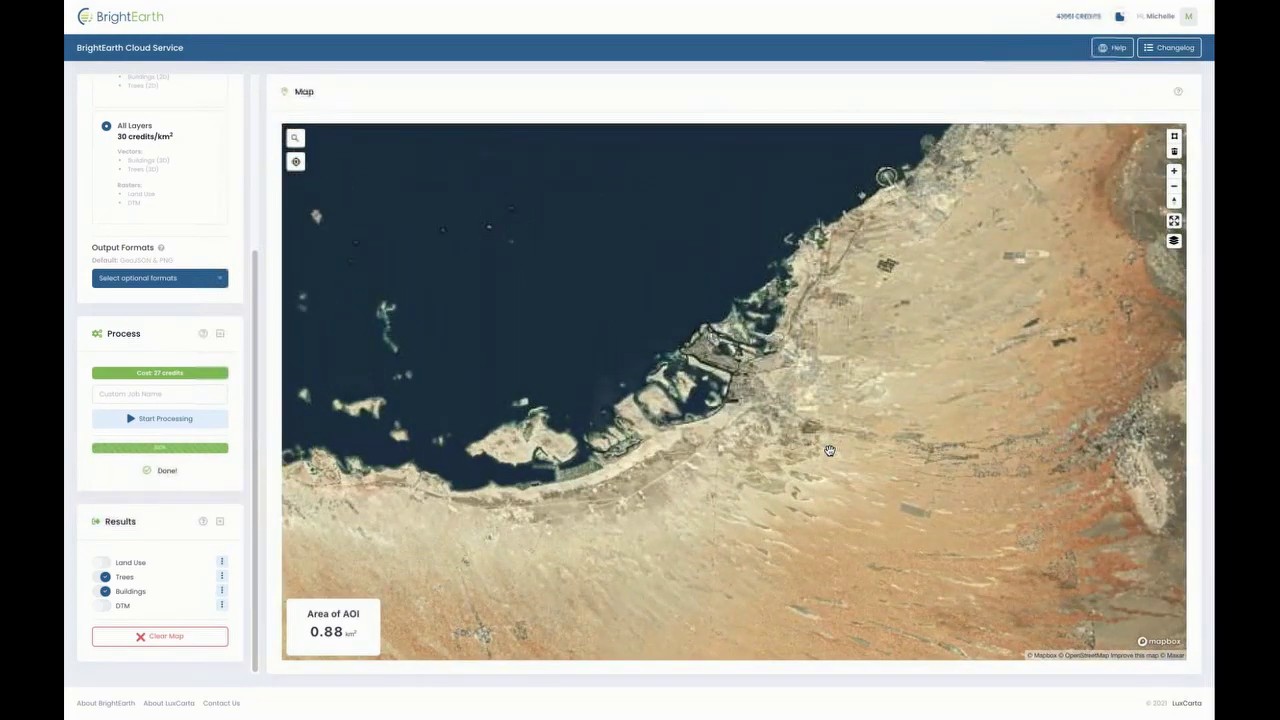
{"action": "scroll", "coordinate": [811, 391], "scroll_direction": "down", "scroll_amount": 2}
{"action": "scroll", "coordinate": [811, 391], "scroll_direction": "up", "scroll_amount": 5}
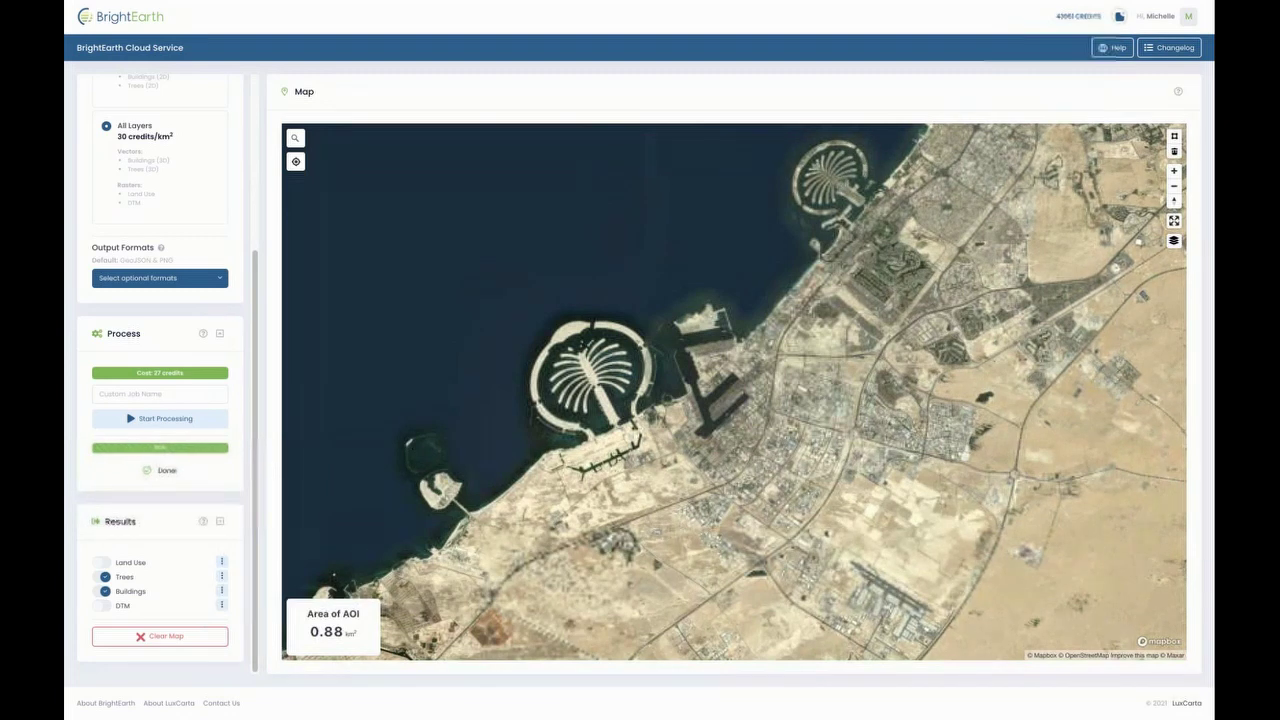
{"action": "left_click_drag", "start_coordinate": [764, 394], "coordinate": [699, 335]}
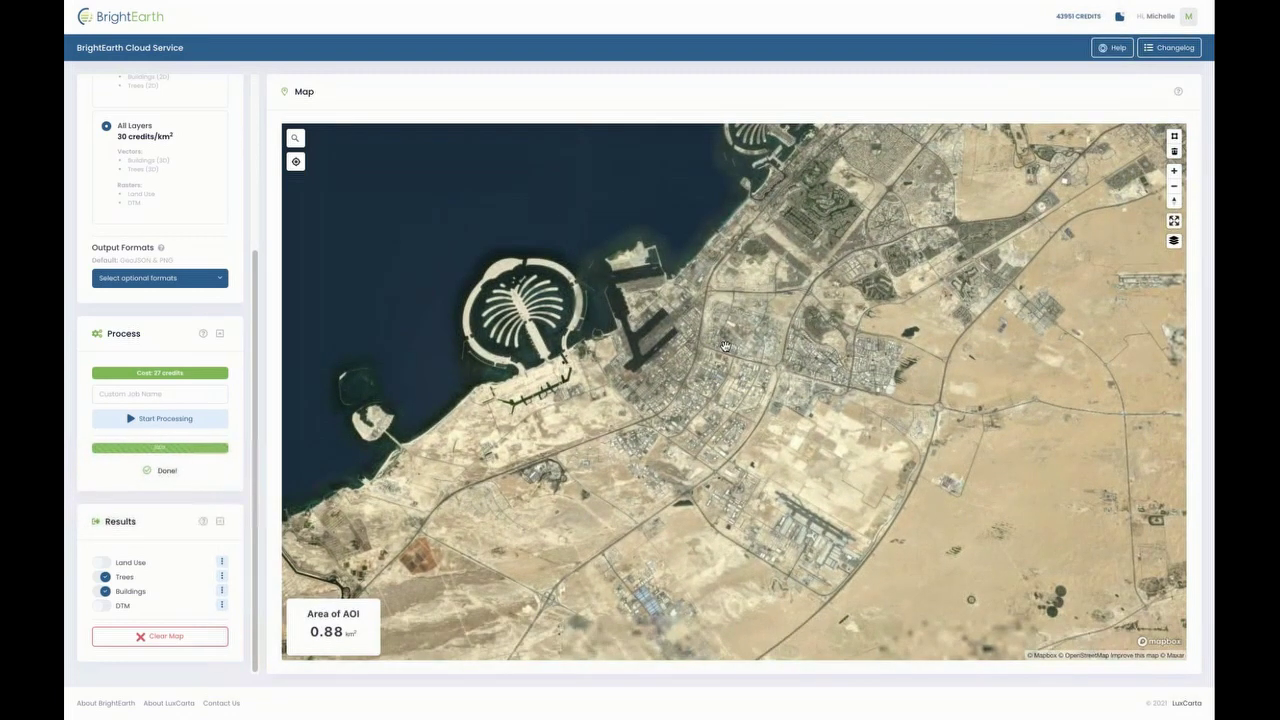
{"action": "scroll", "coordinate": [686, 411], "scroll_direction": "down", "scroll_amount": 2}
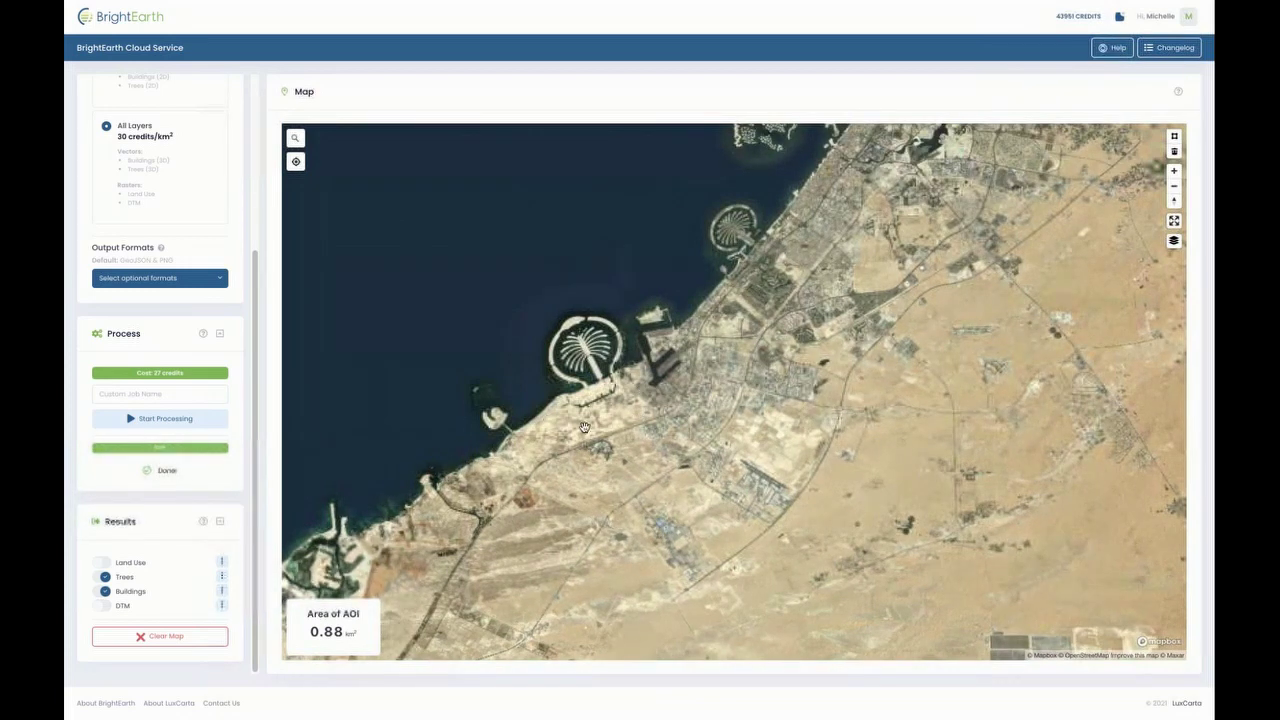
{"action": "scroll", "coordinate": [629, 437], "scroll_direction": "down", "scroll_amount": 1}
{"action": "scroll", "coordinate": [629, 437], "scroll_direction": "down", "scroll_amount": 1}
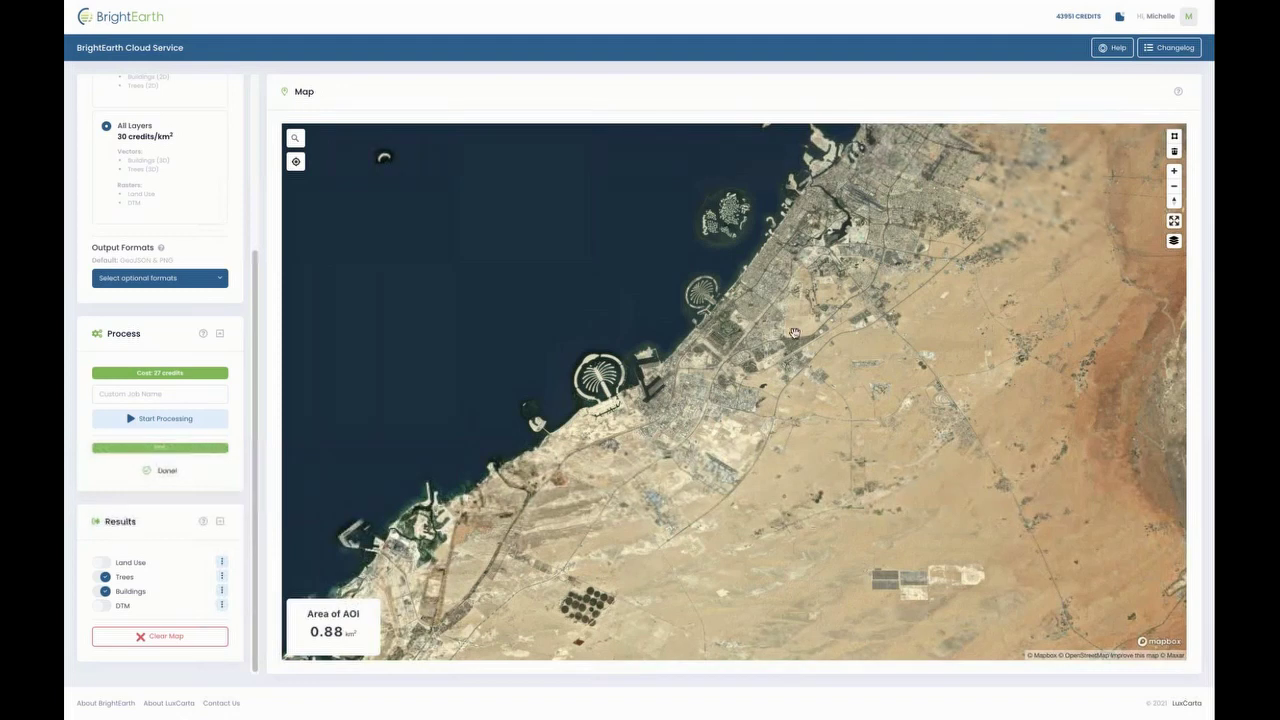
{"action": "scroll", "coordinate": [744, 407], "scroll_direction": "down", "scroll_amount": 1}
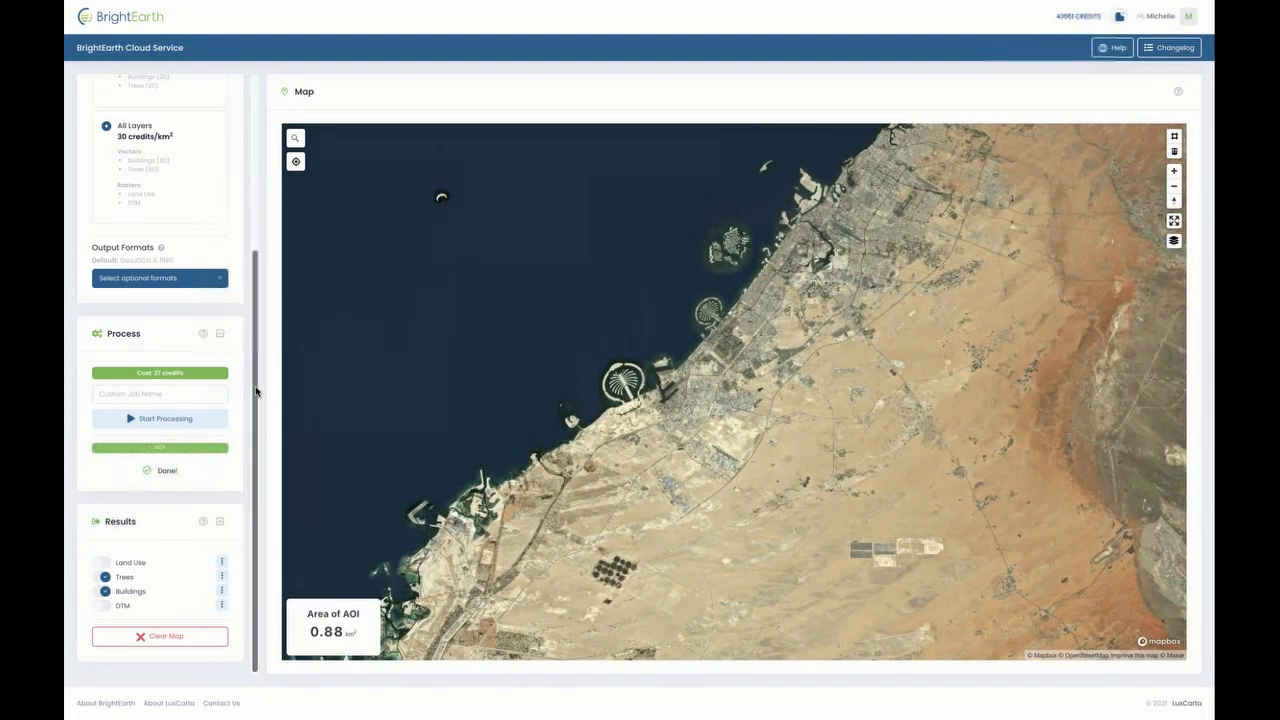
- Review the Sentinel-2 mosaic from the Dubai coast across the inland desert to the mountains and the eastern shoreline
{"action": "left_click_drag", "start_coordinate": [256, 391], "coordinate": [259, 240]}
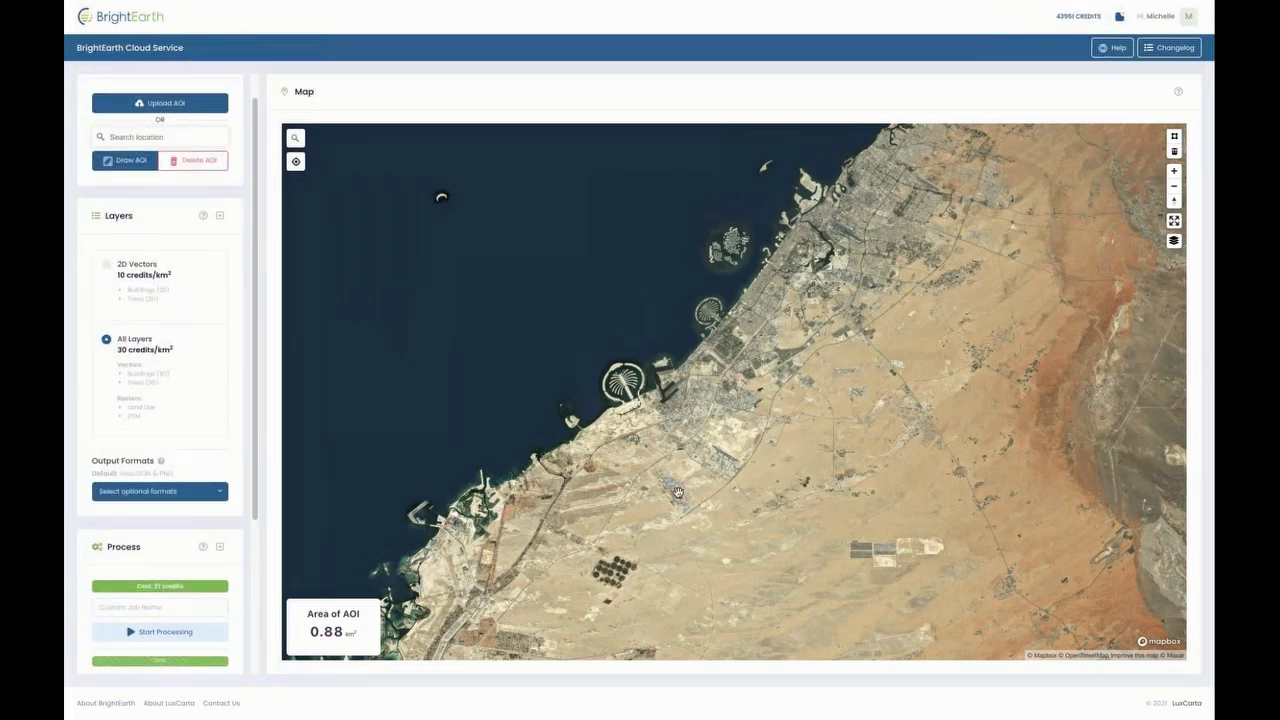
{"action": "scroll", "coordinate": [764, 441], "scroll_direction": "down", "scroll_amount": 2}
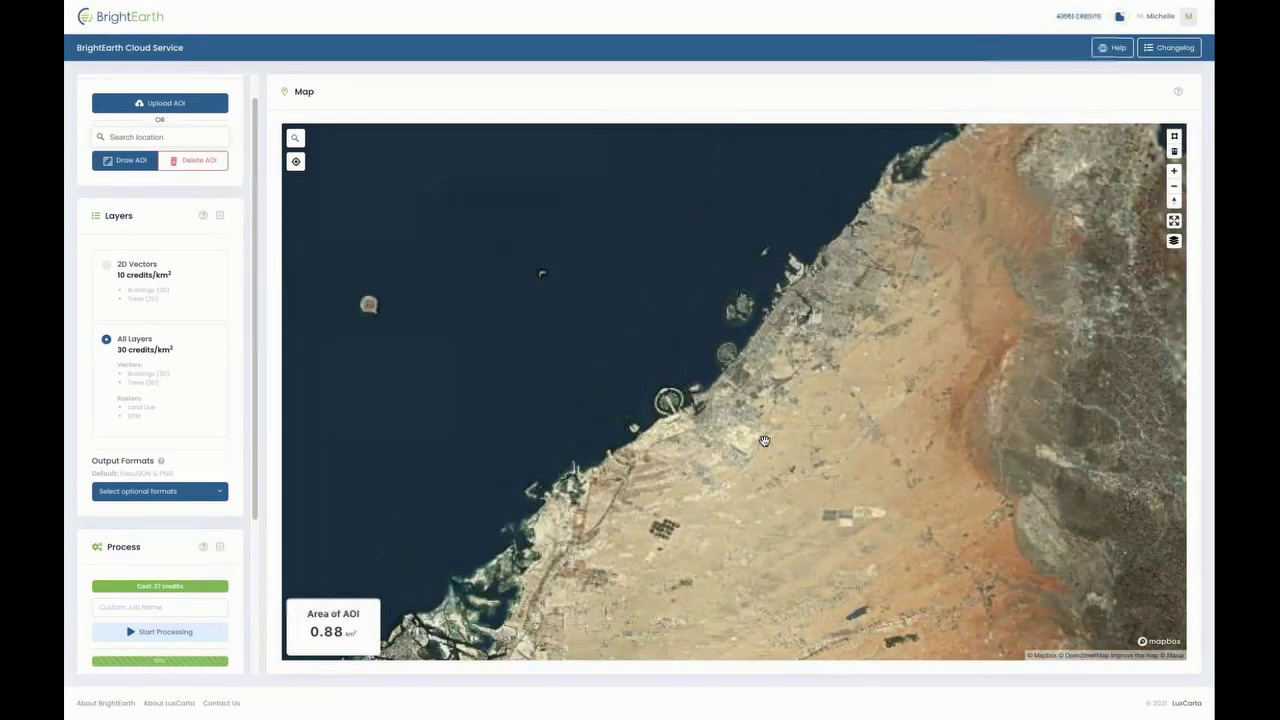
{"action": "left_click_drag", "start_coordinate": [257, 428], "coordinate": [257, 598]}
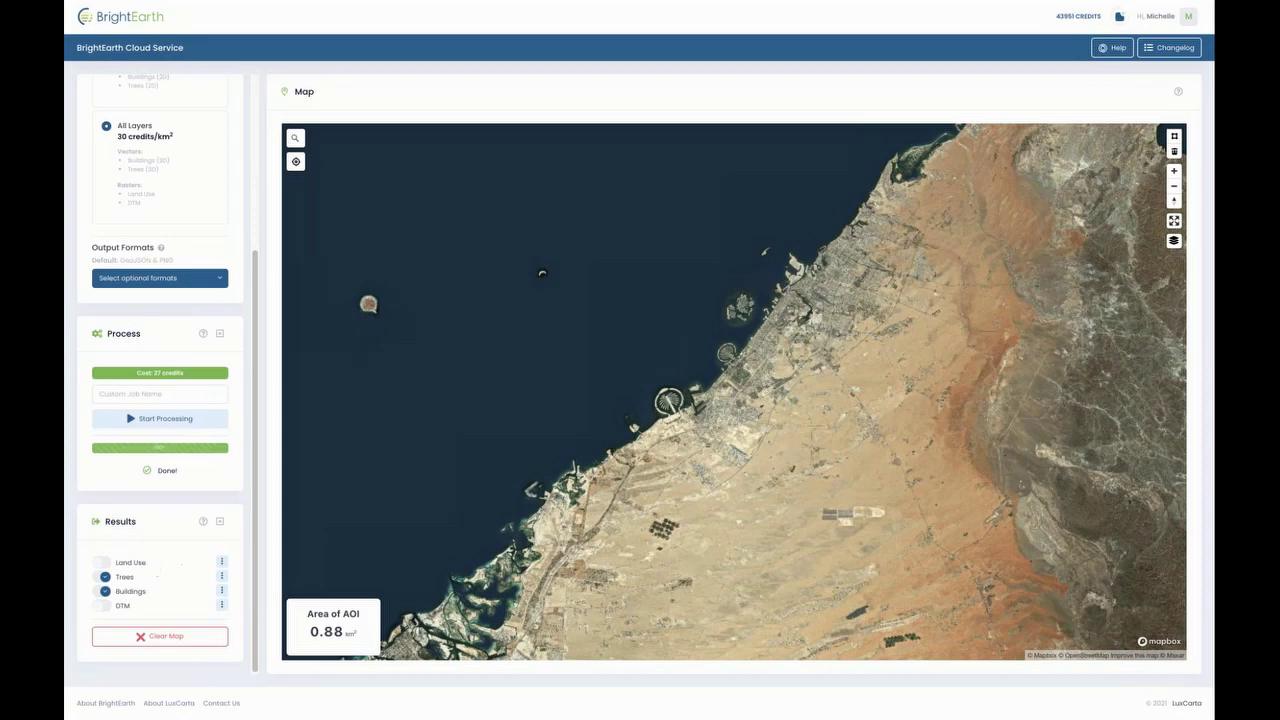
{"action": "left_click_drag", "start_coordinate": [551, 423], "coordinate": [426, 352]}
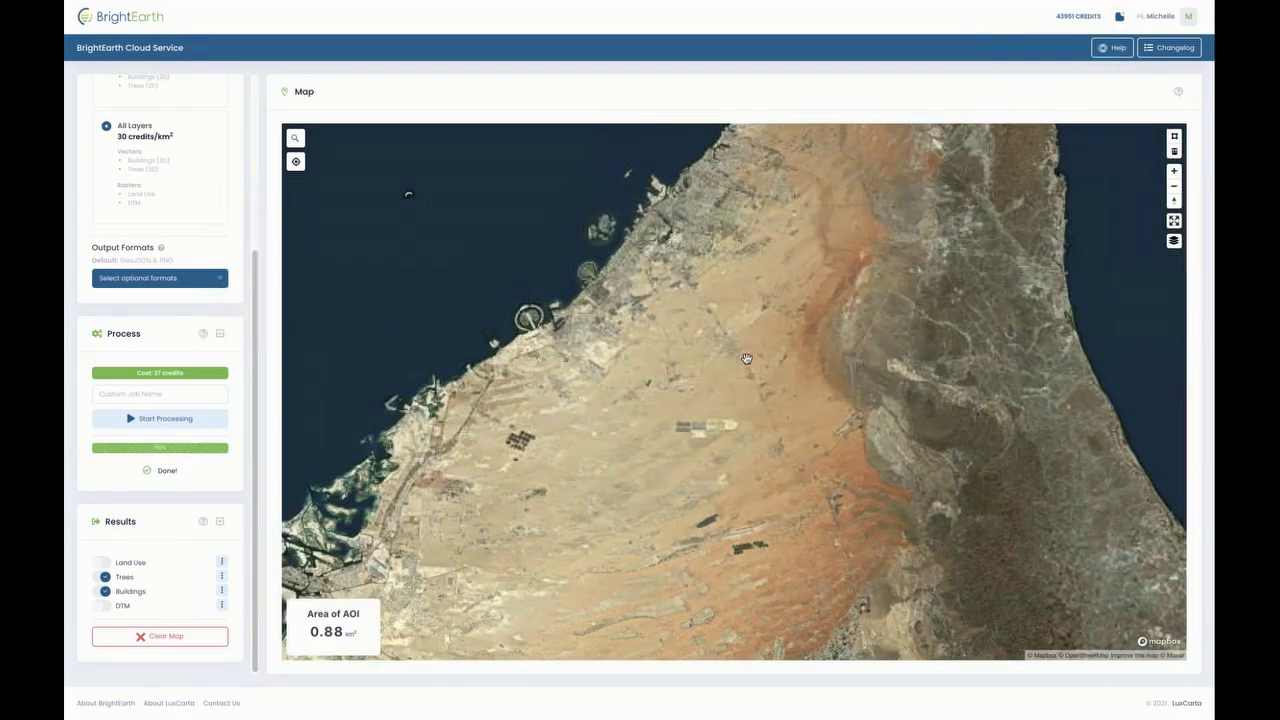
{"action": "left_click_drag", "start_coordinate": [795, 359], "coordinate": [694, 337]}
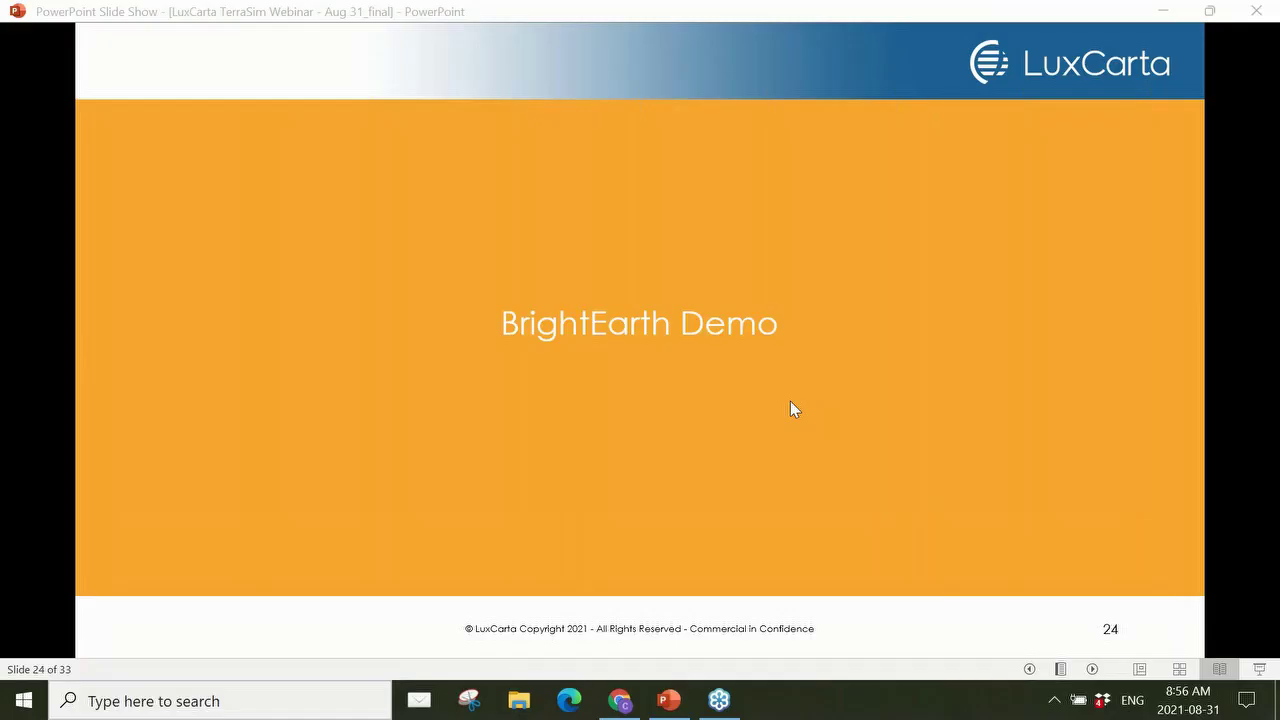
{"action": "left_click", "coordinate": [790, 401]}
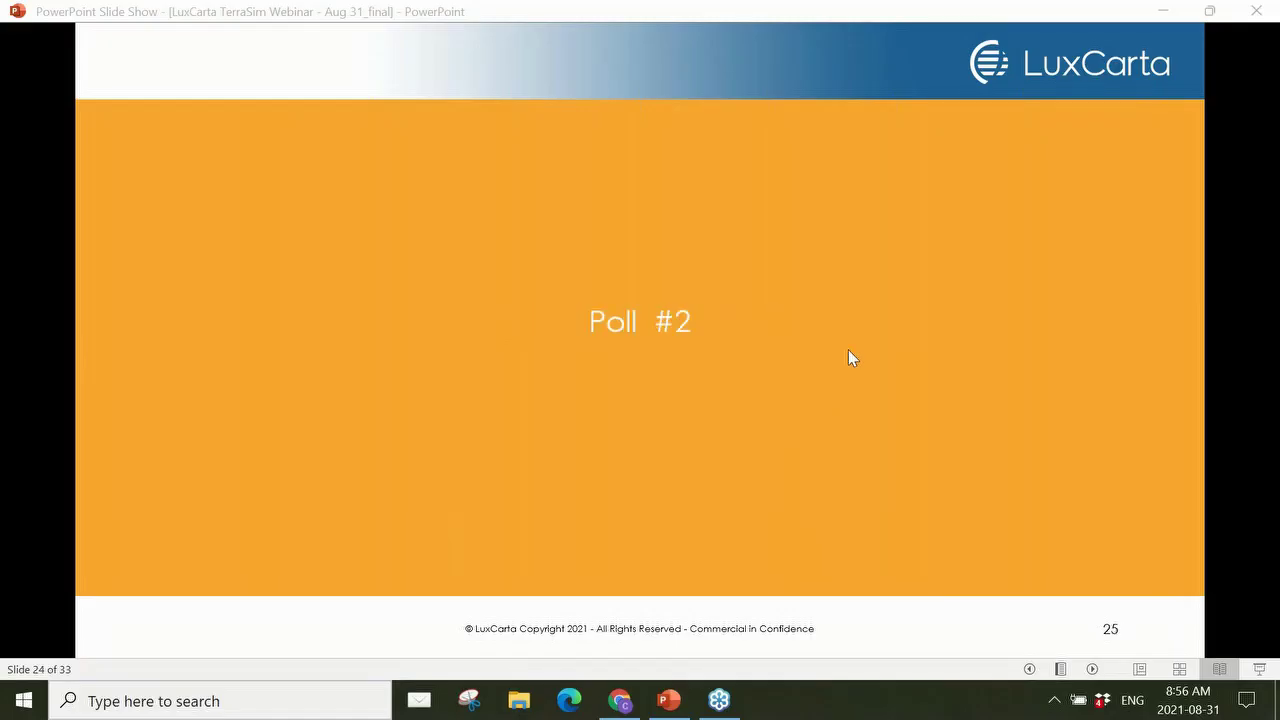
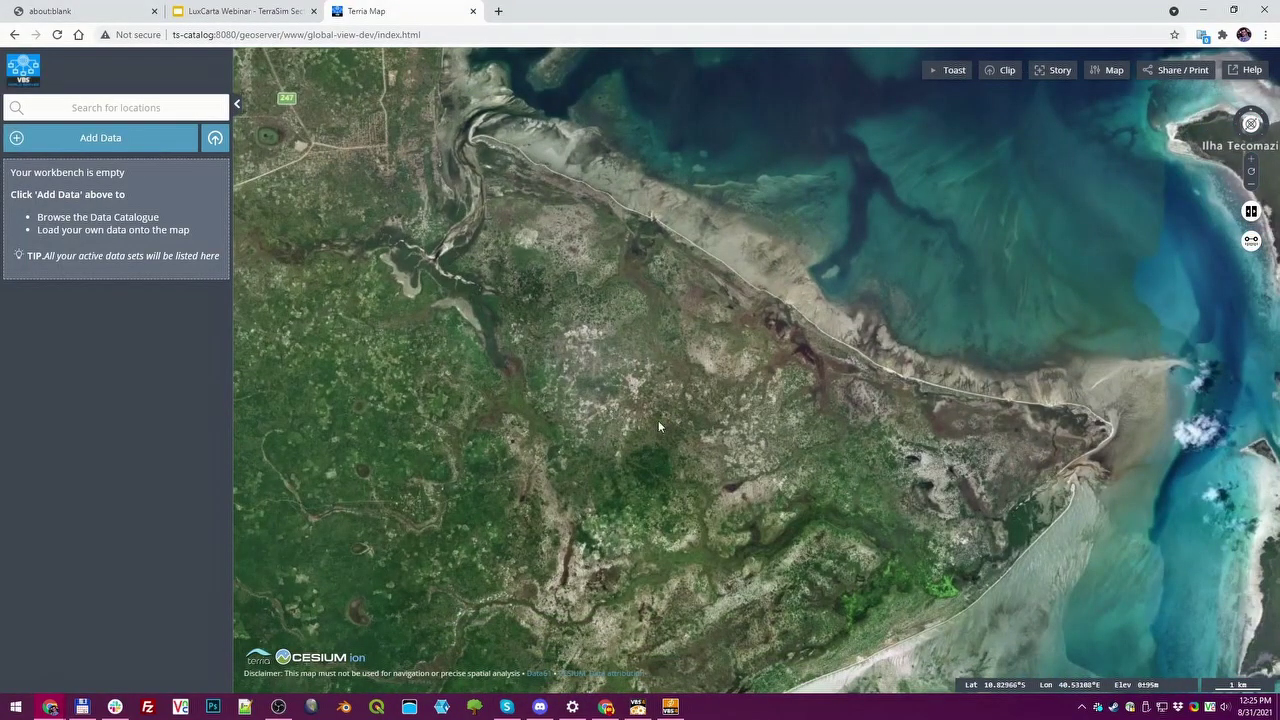
- In Terria Map, run the LuxCarta AllLayers process on the coastal town's housing blocks north of the main road
{"action": "left_click_drag", "start_coordinate": [600, 265], "coordinate": [665, 310]}
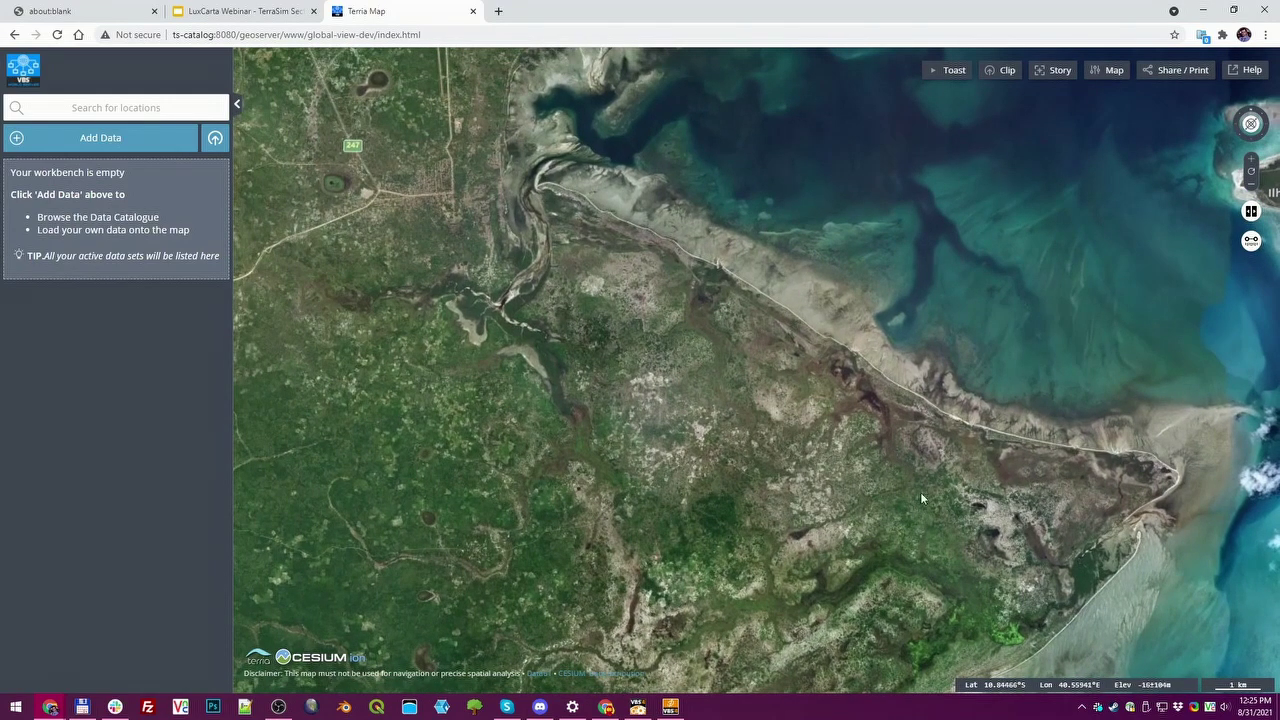
{"action": "scroll", "coordinate": [751, 431], "scroll_direction": "up", "scroll_amount": 5}
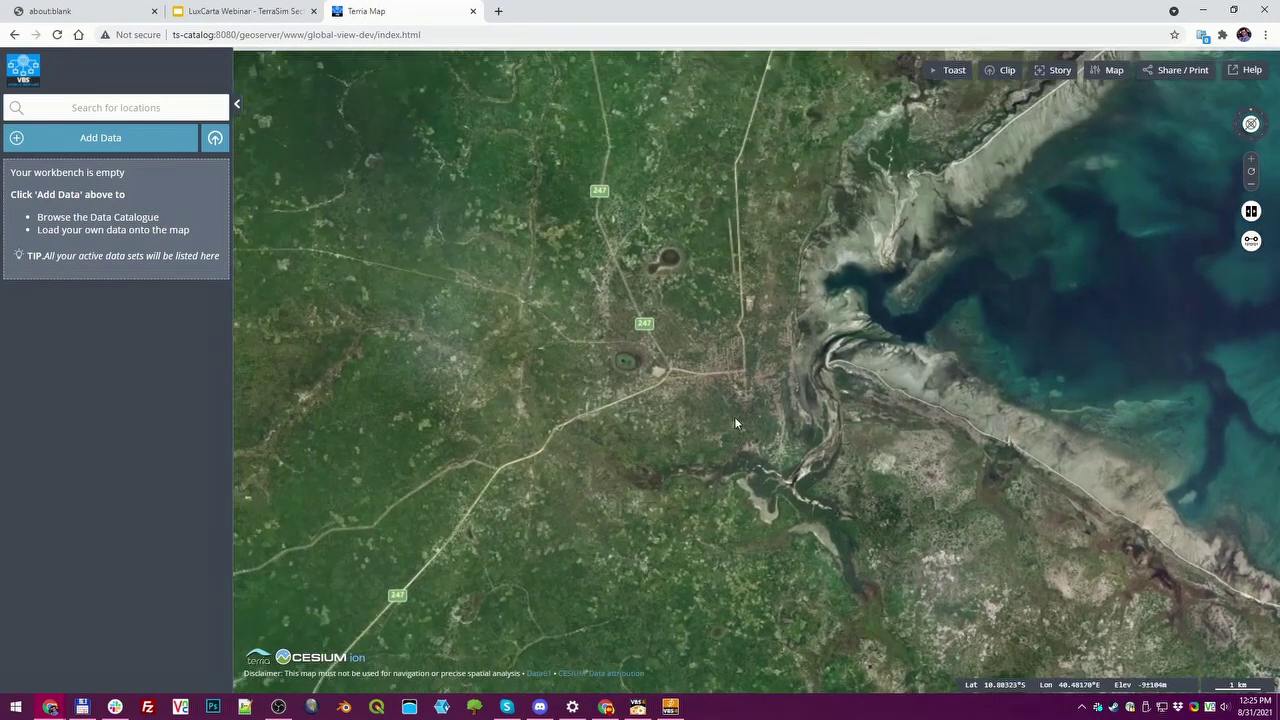
{"action": "scroll", "coordinate": [748, 402], "scroll_direction": "up", "scroll_amount": 5}
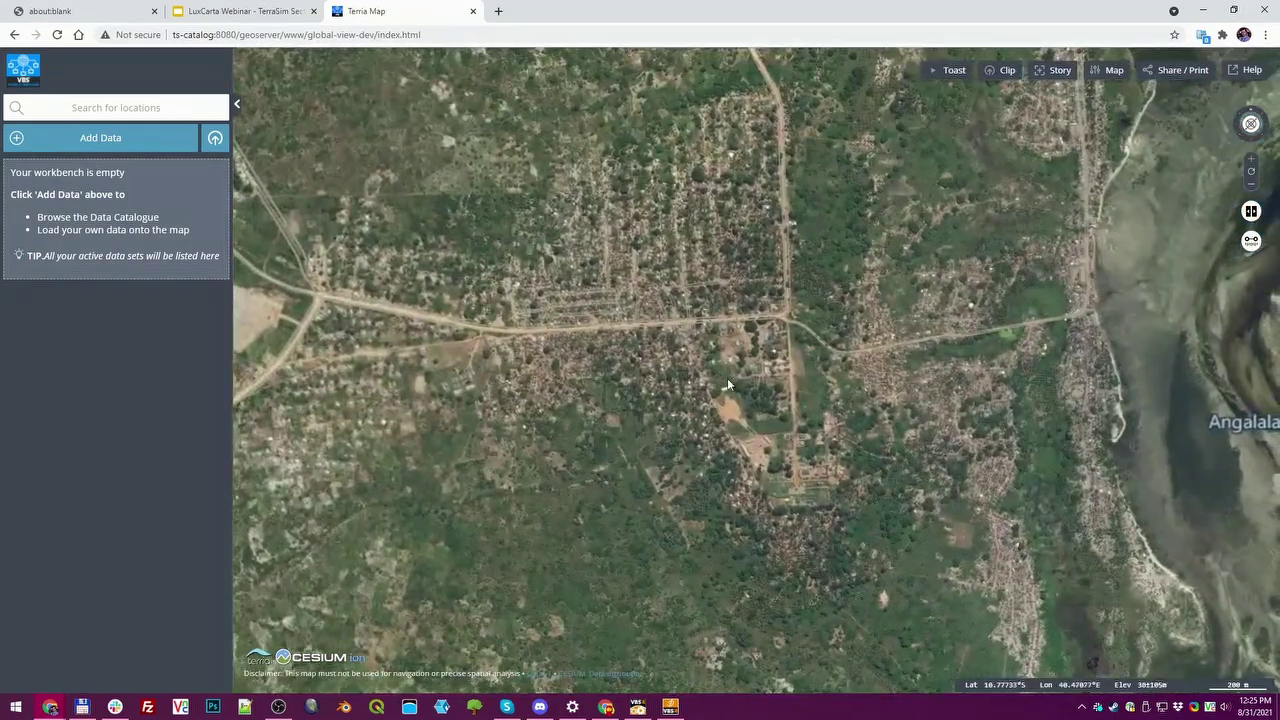
{"action": "scroll", "coordinate": [717, 385], "scroll_direction": "up", "scroll_amount": 5}
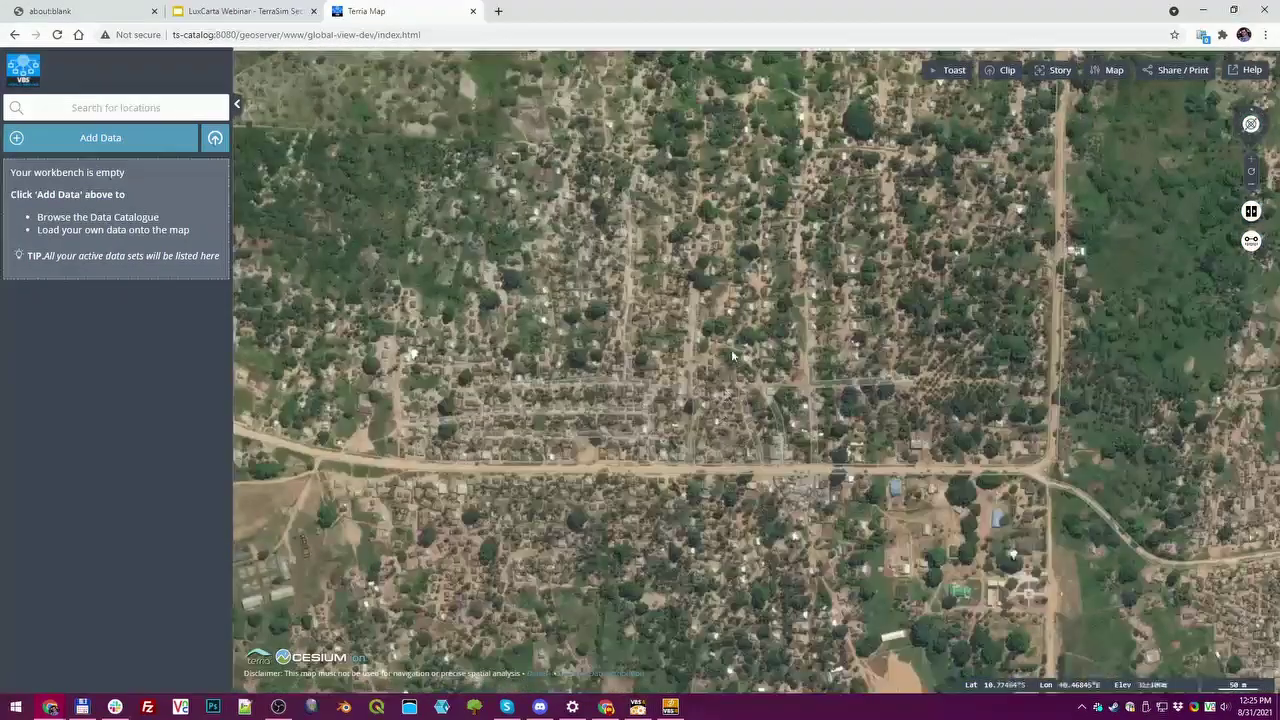
{"action": "scroll", "coordinate": [781, 455], "scroll_direction": "up", "scroll_amount": 4}
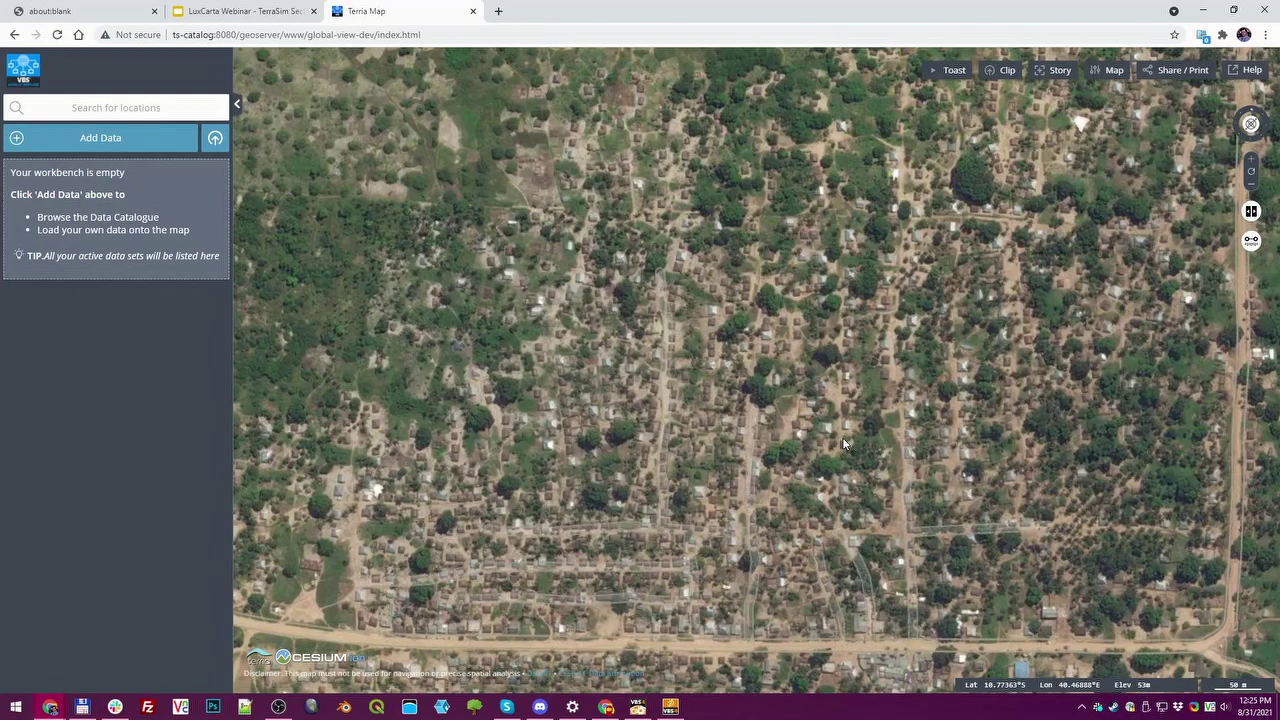
{"action": "left_click", "coordinate": [842, 437]}
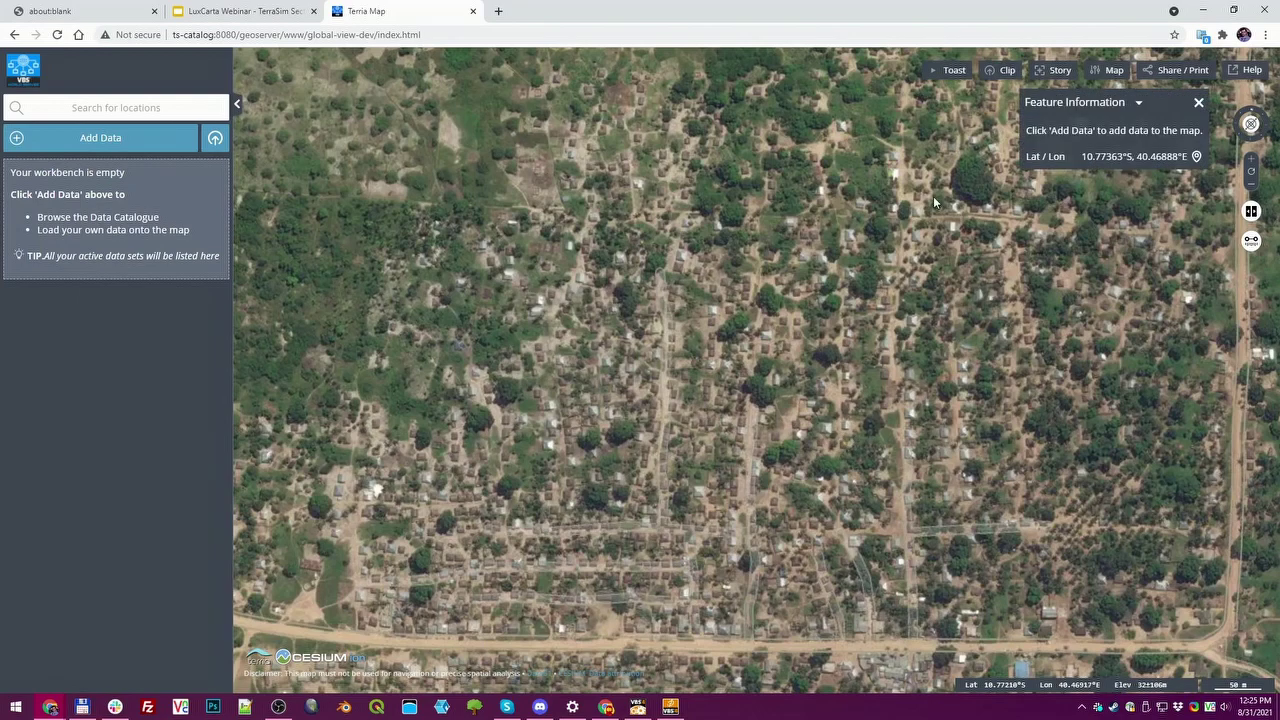
{"action": "left_click", "coordinate": [1004, 77]}
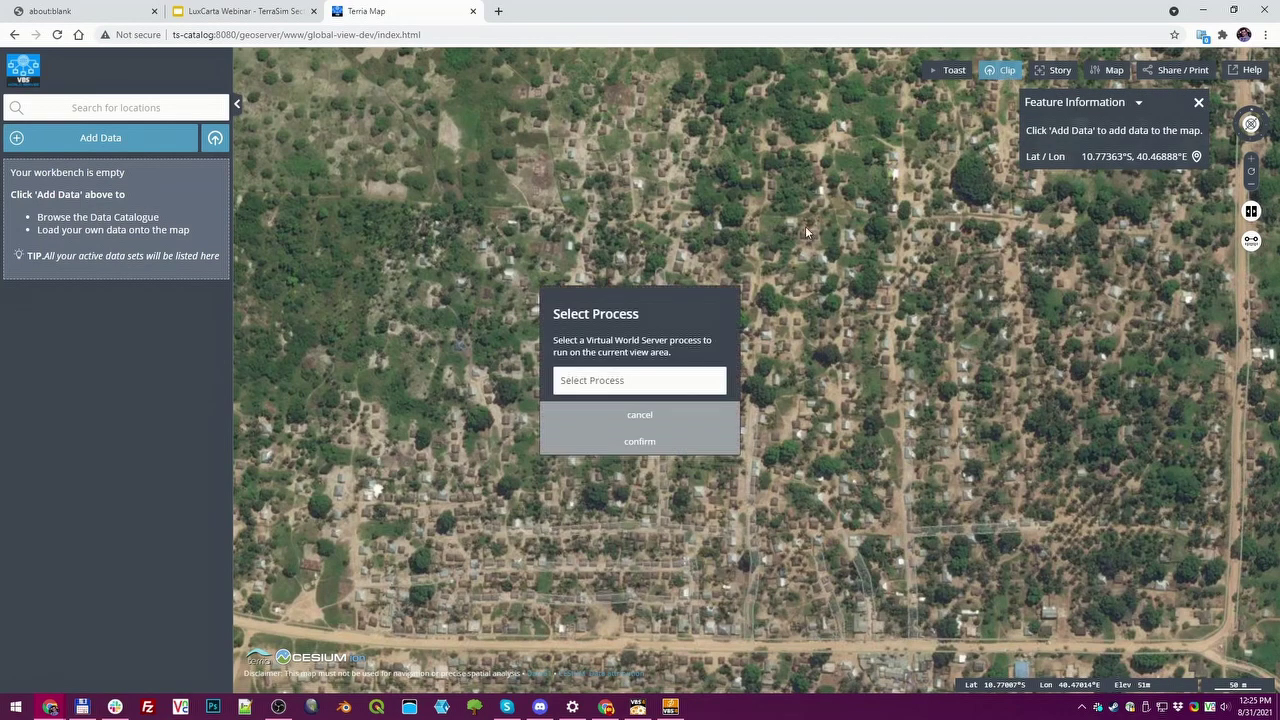
{"action": "left_click", "coordinate": [677, 392]}
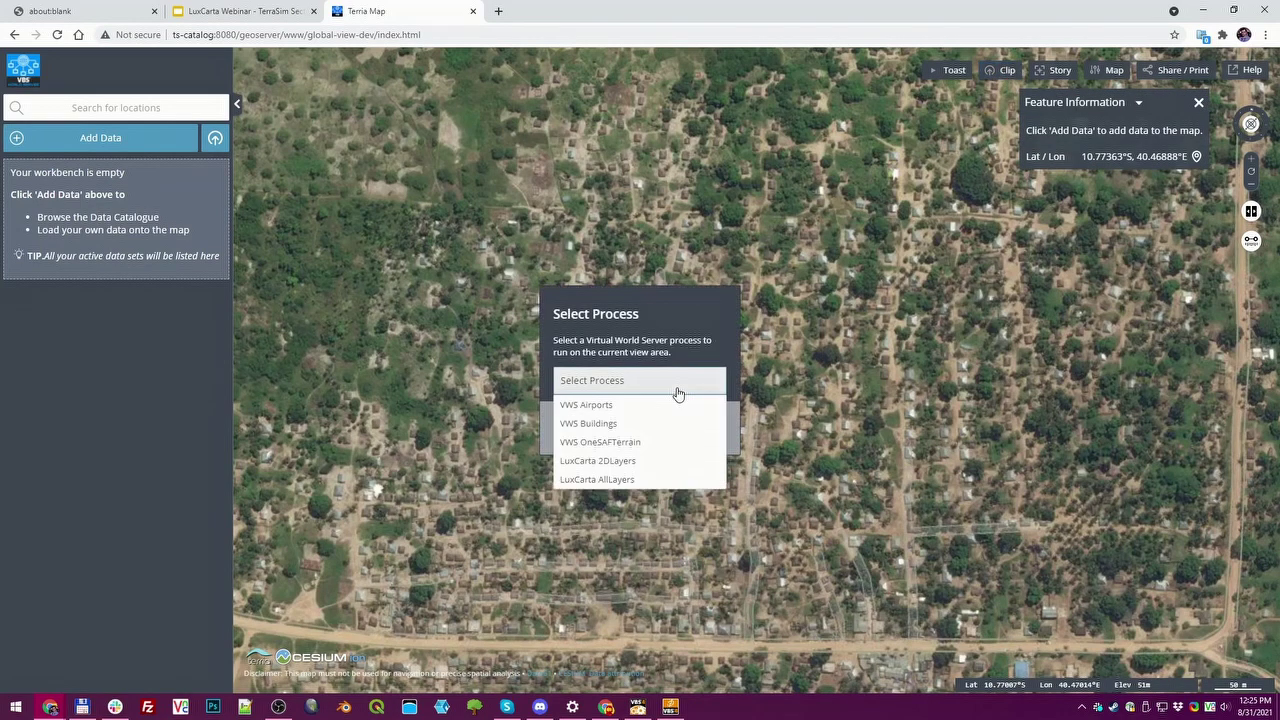
{"action": "left_click", "coordinate": [631, 482]}
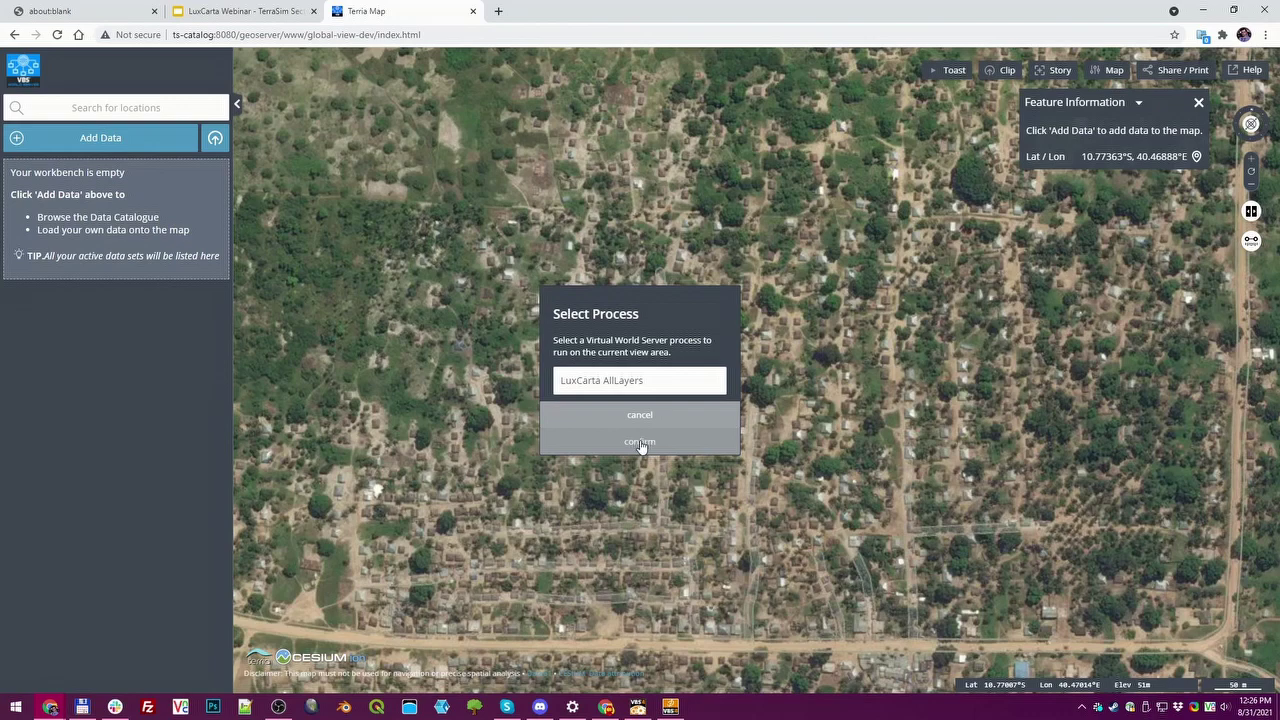
{"action": "left_click", "coordinate": [640, 442]}
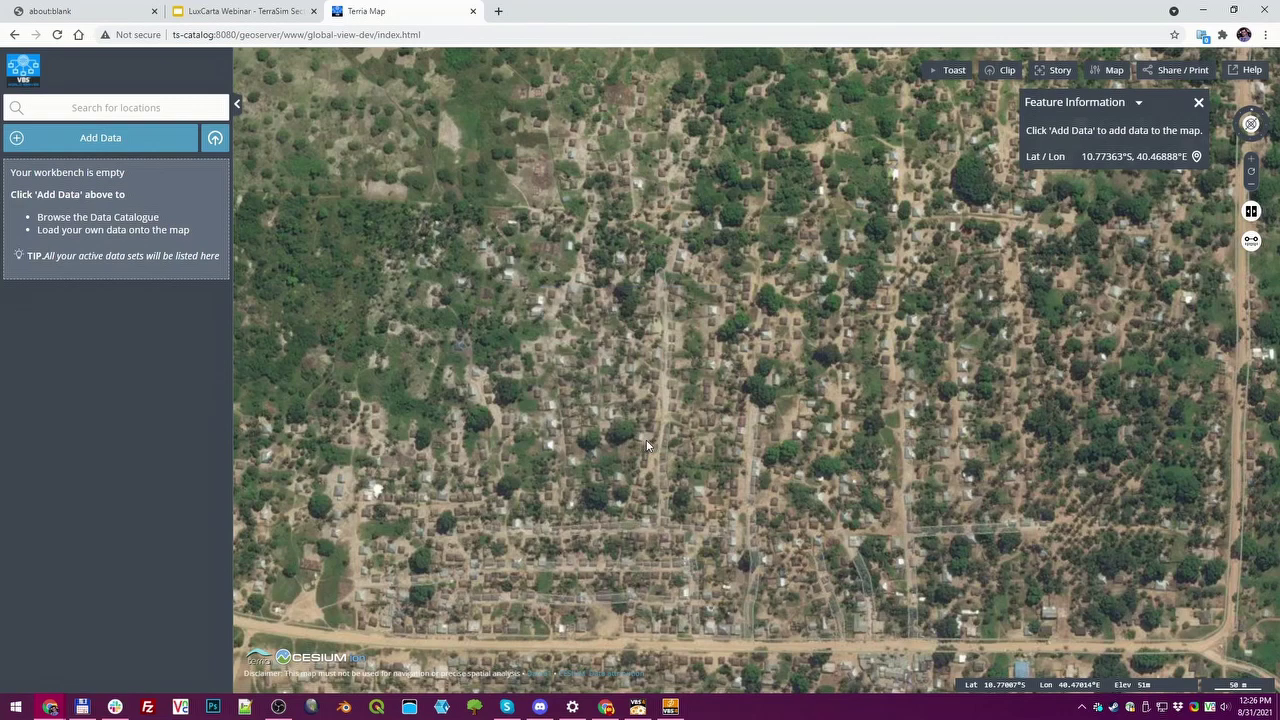
- Check the page's developer console while the extraction runs, and close it together with the Feature Information popup
{"action": "right_click", "coordinate": [157, 429]}
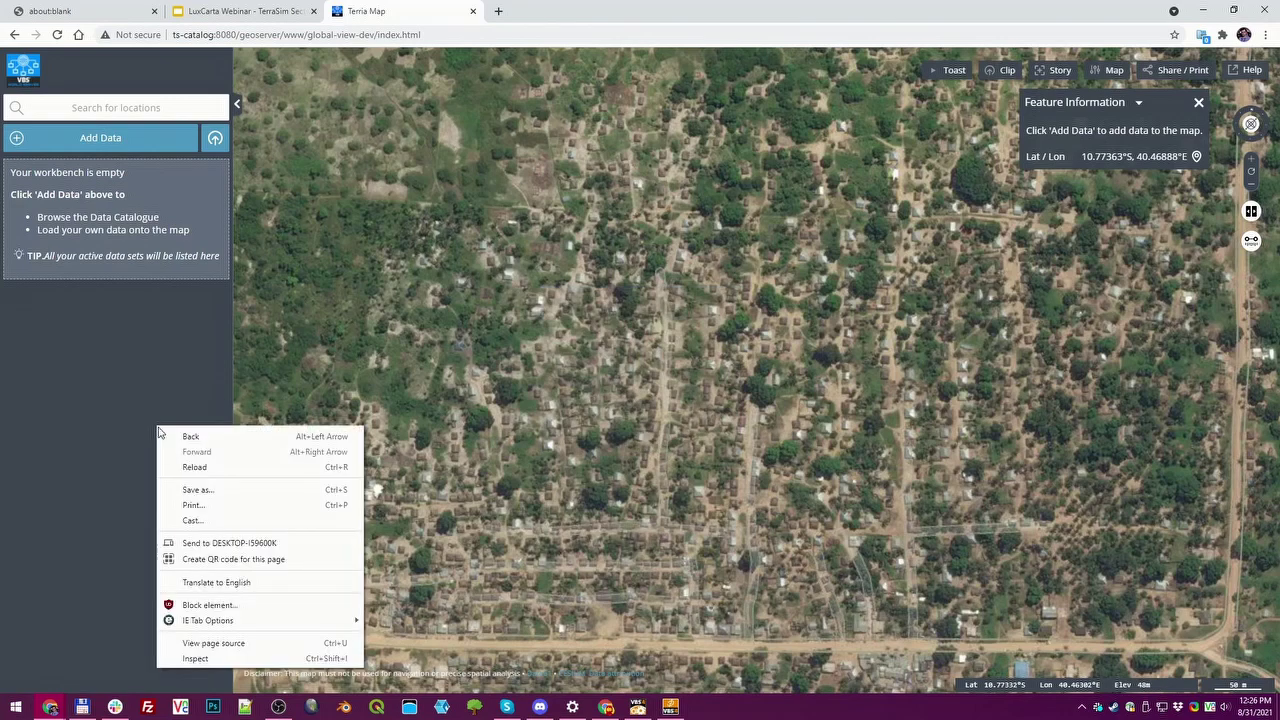
{"action": "left_click", "coordinate": [195, 658]}
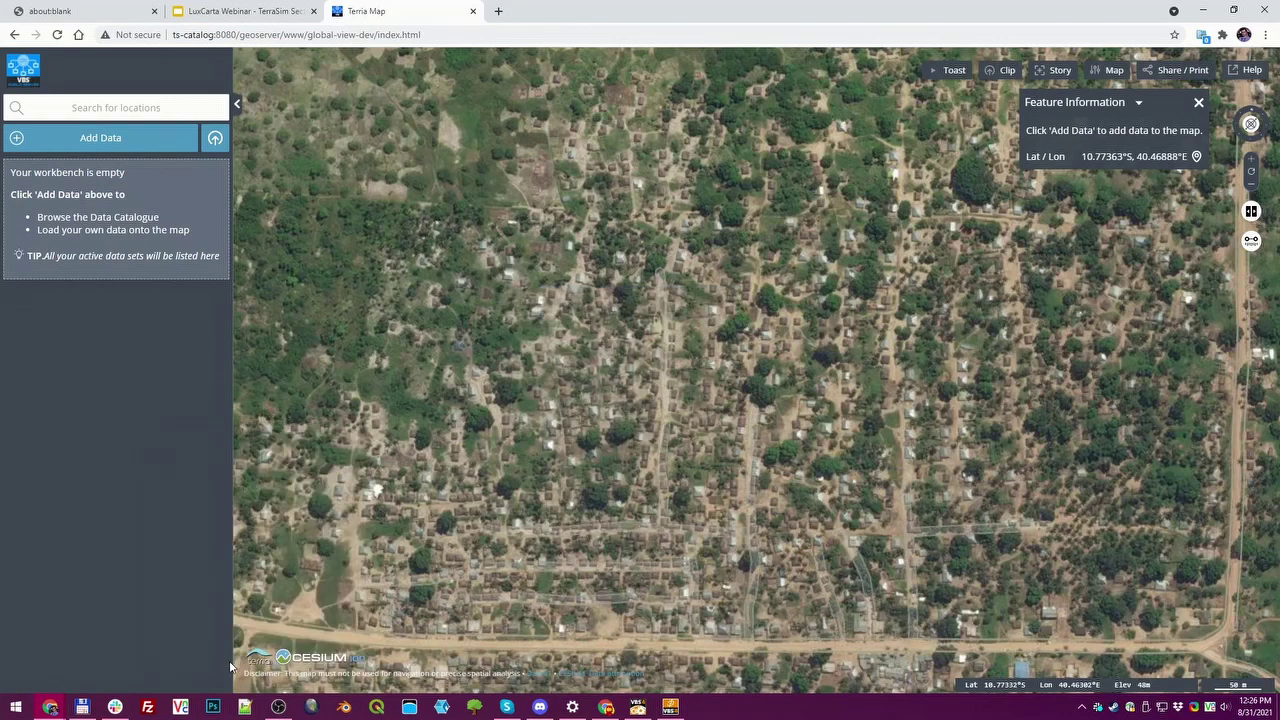
{"action": "left_click", "coordinate": [1024, 57]}
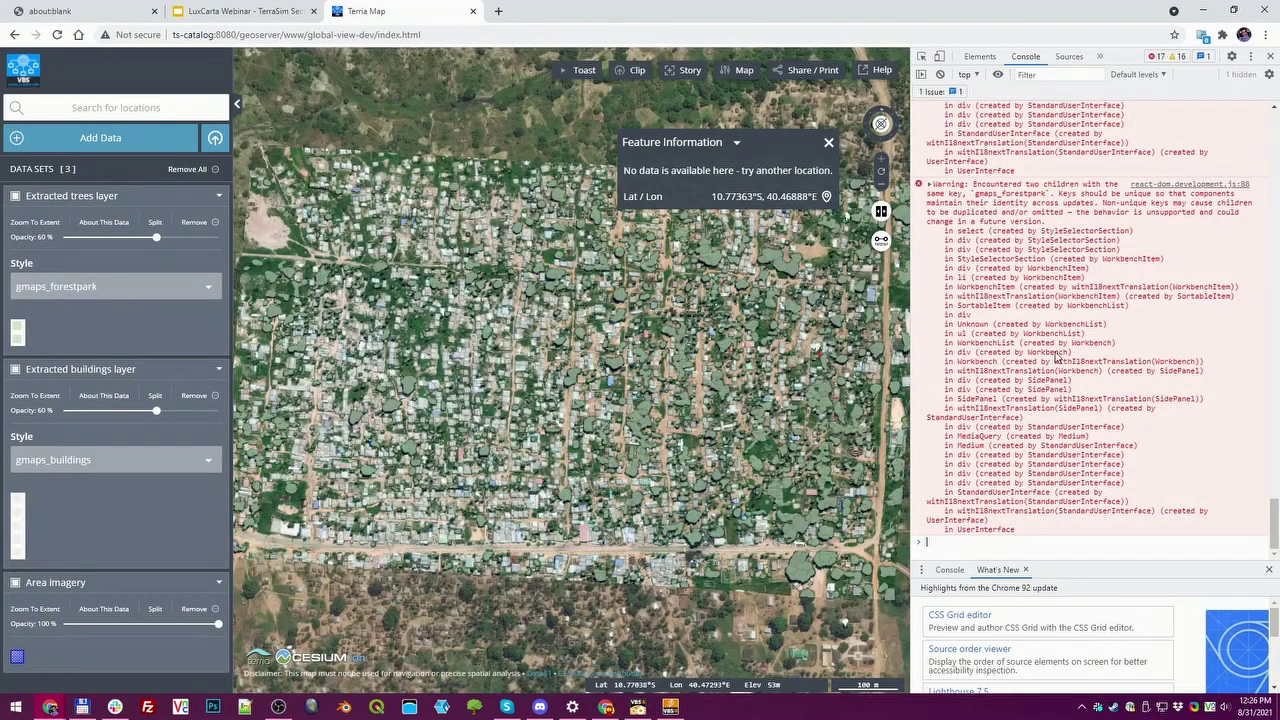
{"action": "left_click", "coordinate": [1273, 60]}
{"action": "left_click", "coordinate": [1201, 101]}
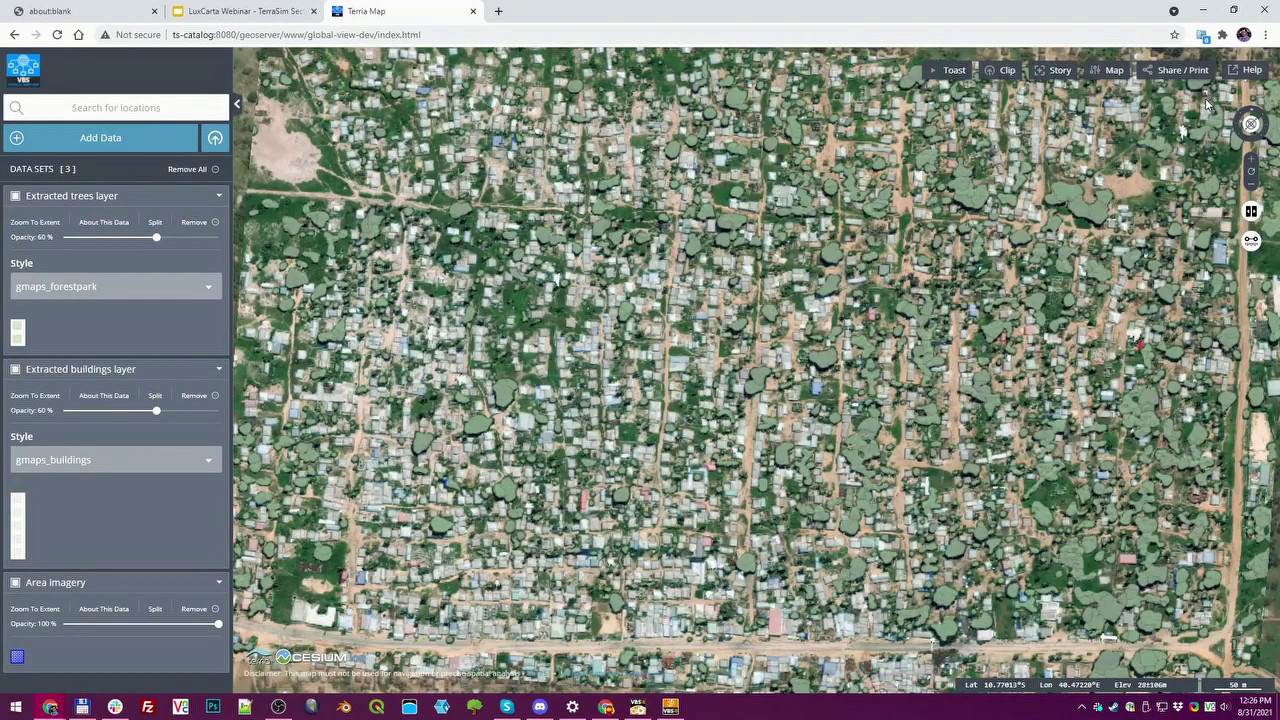
- Set the opacity of the Extracted trees and Extracted buildings layers to 100% and compare their footprints with the imagery
{"action": "scroll", "coordinate": [603, 413], "scroll_direction": "up", "scroll_amount": 3}
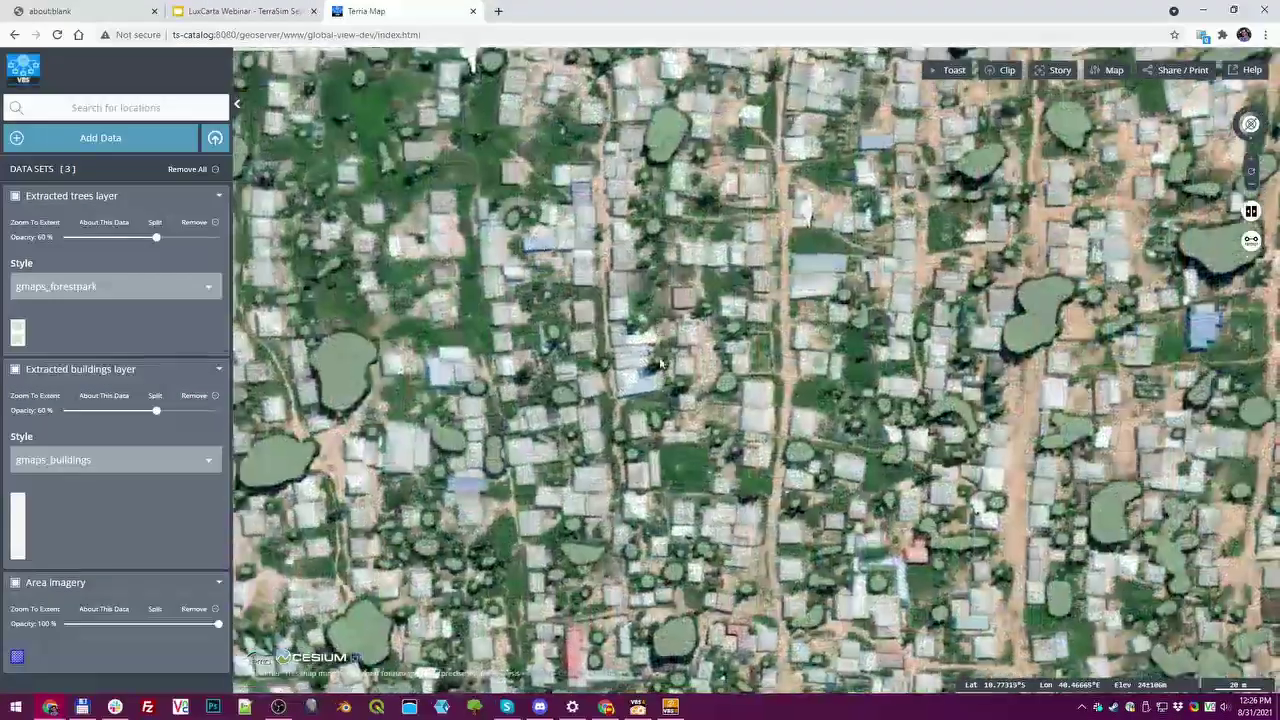
{"action": "left_click_drag", "start_coordinate": [603, 413], "coordinate": [680, 425]}
{"action": "left_click_drag", "start_coordinate": [157, 238], "coordinate": [222, 240]}
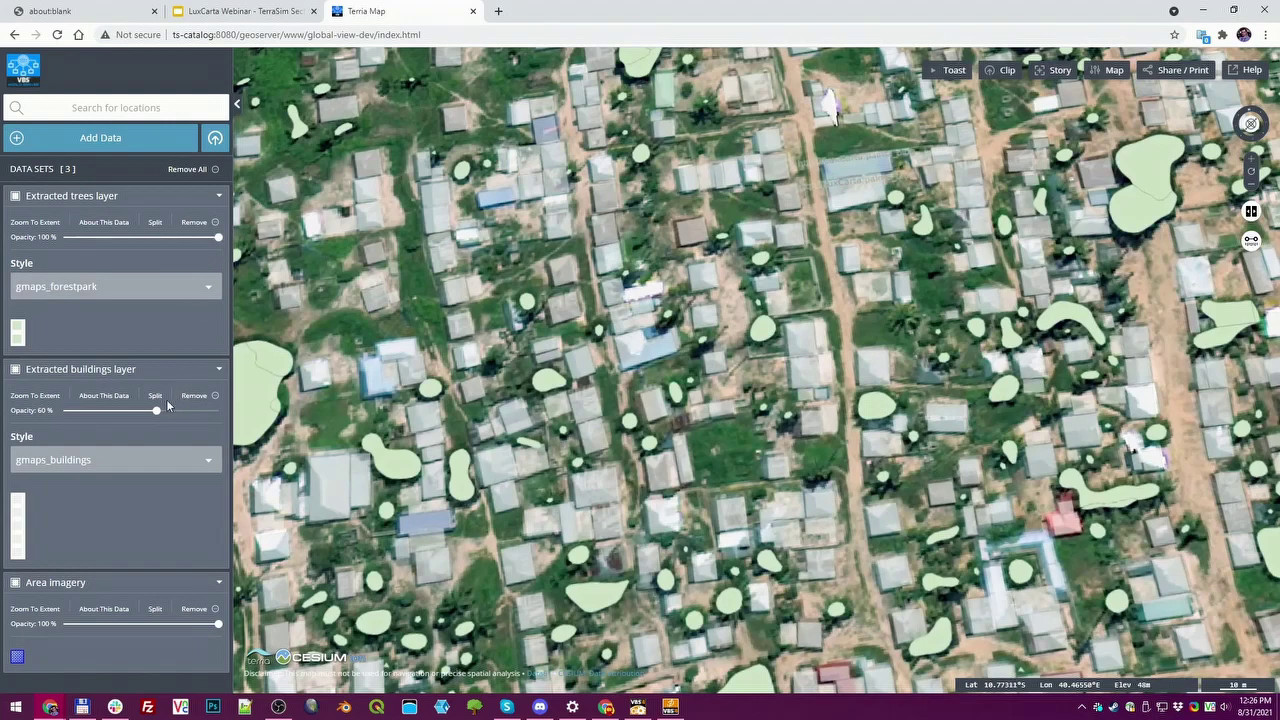
{"action": "left_click_drag", "start_coordinate": [156, 410], "coordinate": [219, 410]}
{"action": "left_click_drag", "start_coordinate": [218, 238], "coordinate": [247, 279]}
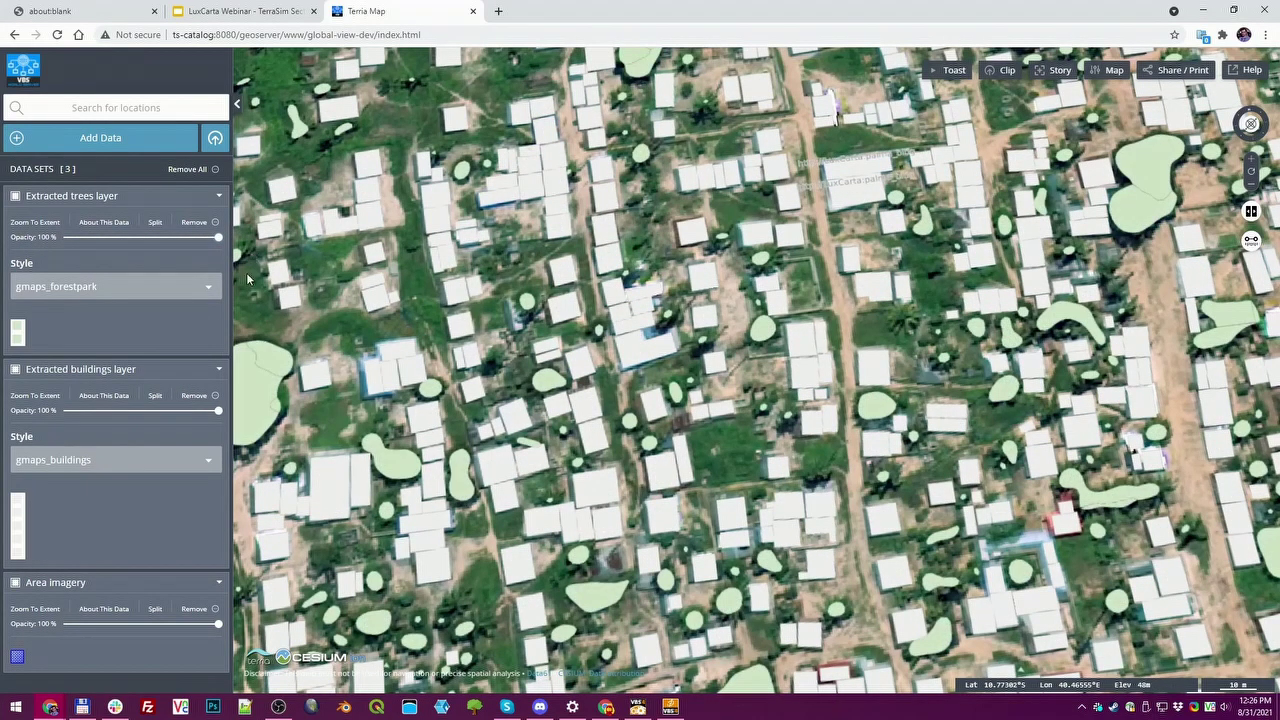
{"action": "left_click_drag", "start_coordinate": [218, 410], "coordinate": [256, 420]}
{"action": "scroll", "coordinate": [503, 395], "scroll_direction": "down", "scroll_amount": 5}
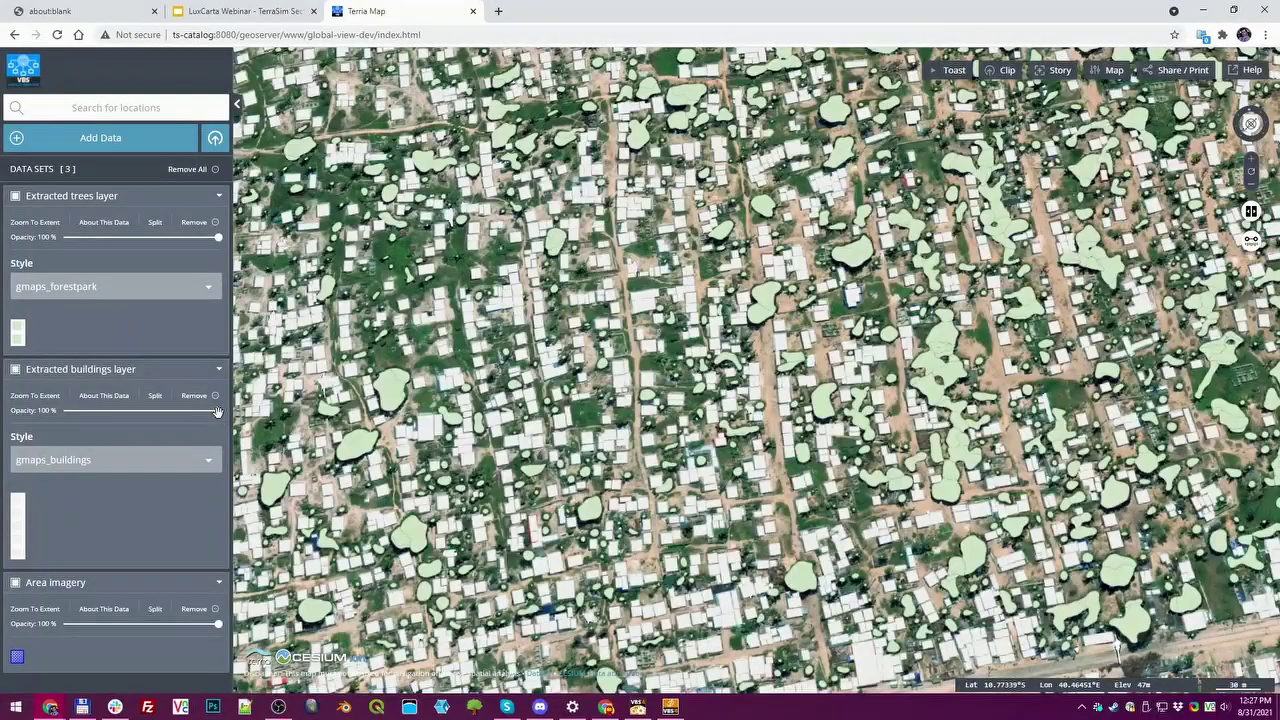
- Set the Extracted buildings and Extracted trees layers to 0% opacity and examine the area imagery along the town's western edge
{"action": "left_click_drag", "start_coordinate": [218, 410], "coordinate": [28, 418]}
{"action": "left_click_drag", "start_coordinate": [217, 237], "coordinate": [30, 242]}
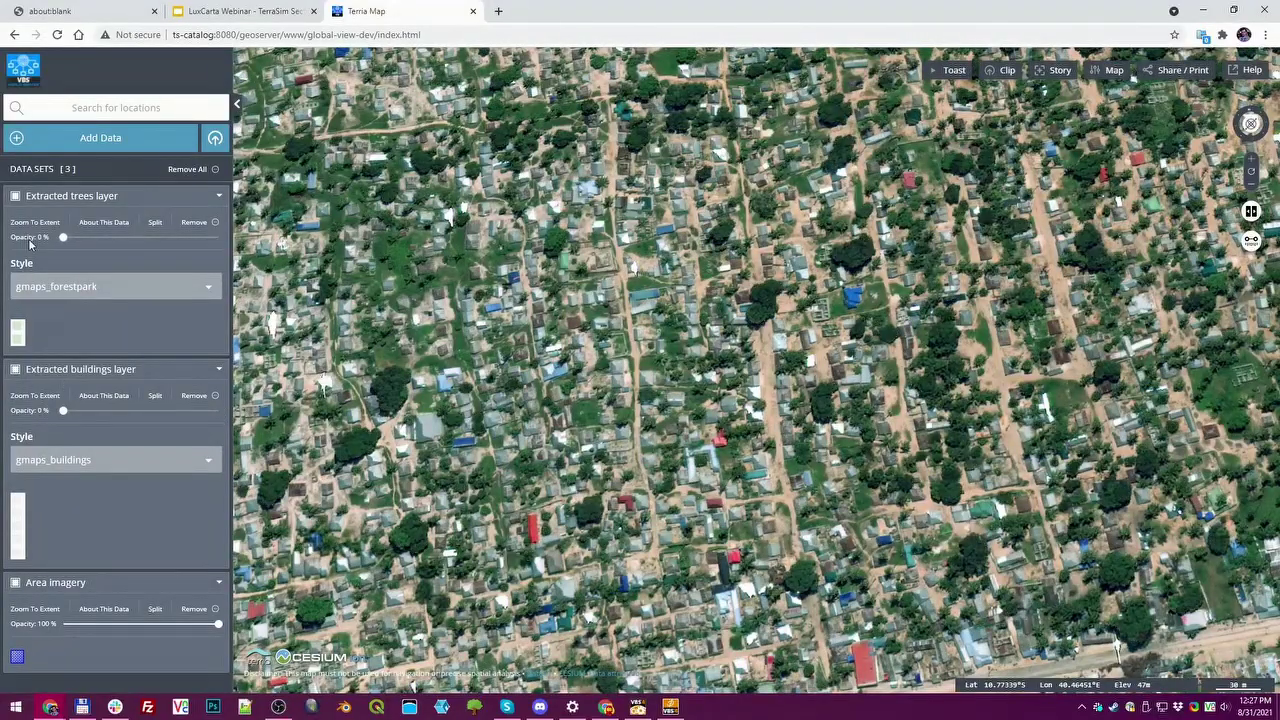
{"action": "scroll", "coordinate": [515, 368], "scroll_direction": "down", "scroll_amount": 5}
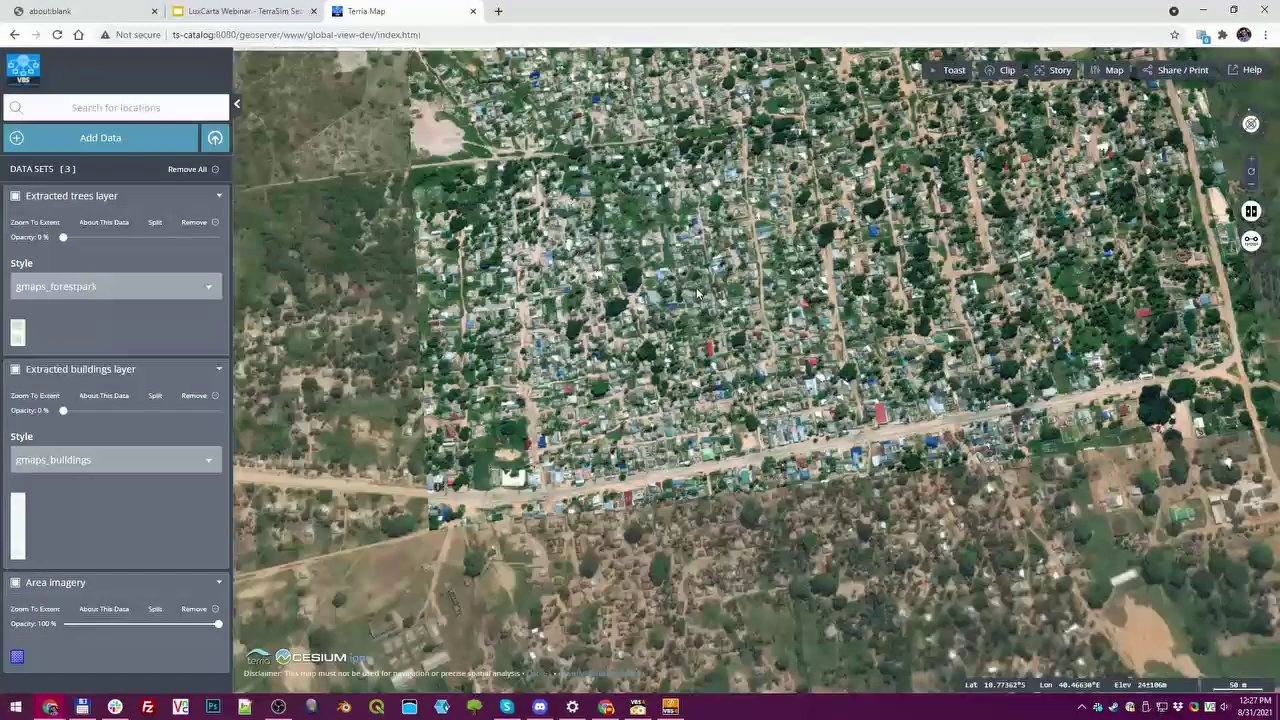
{"action": "scroll", "coordinate": [657, 360], "scroll_direction": "up", "scroll_amount": 3}
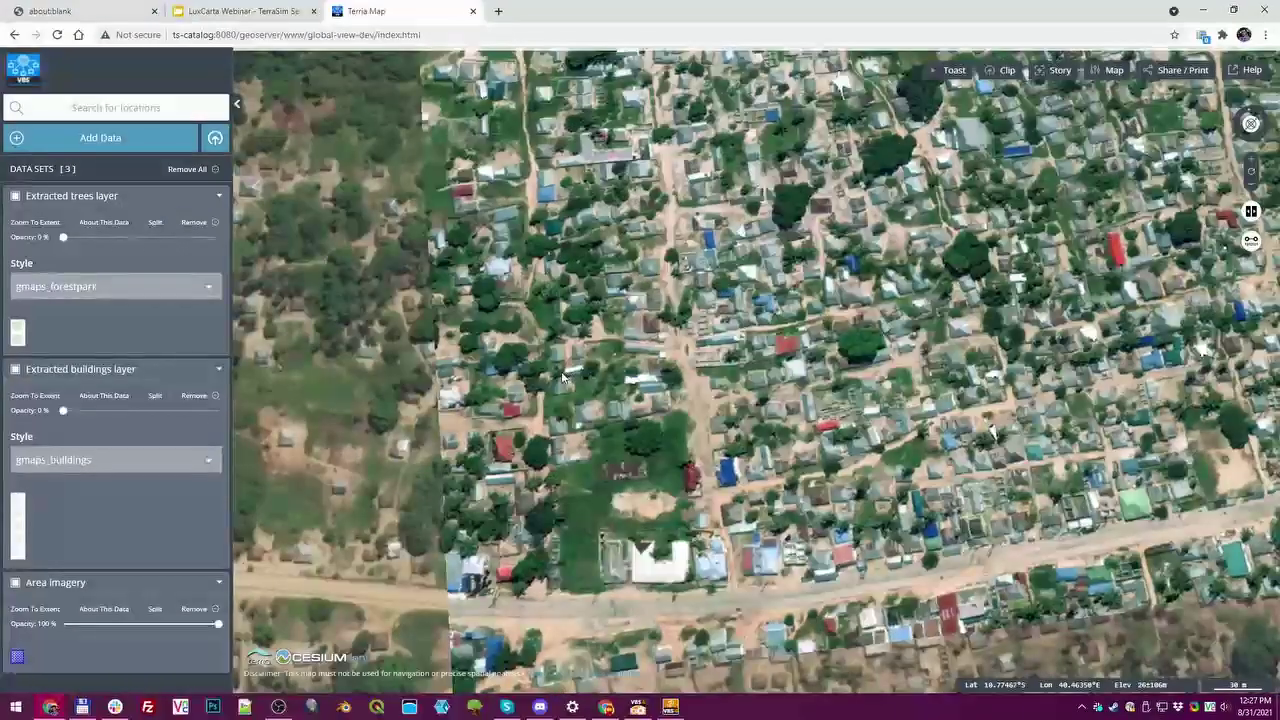
{"action": "scroll", "coordinate": [657, 360], "scroll_direction": "up", "scroll_amount": 2}
{"action": "left_click_drag", "start_coordinate": [632, 498], "coordinate": [623, 462]}
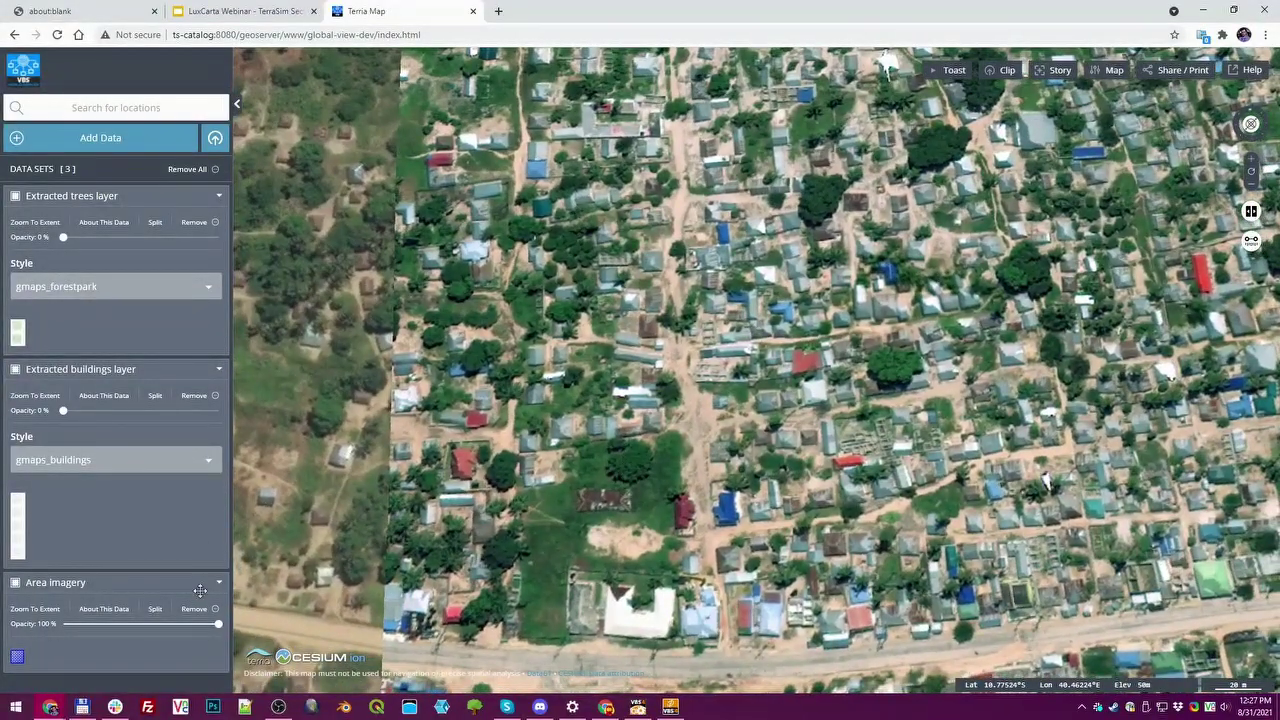
- With the Area imagery layer at 100% opacity, examine its full extent over the town against the surrounding base map
{"action": "left_click_drag", "start_coordinate": [218, 624], "coordinate": [263, 632]}
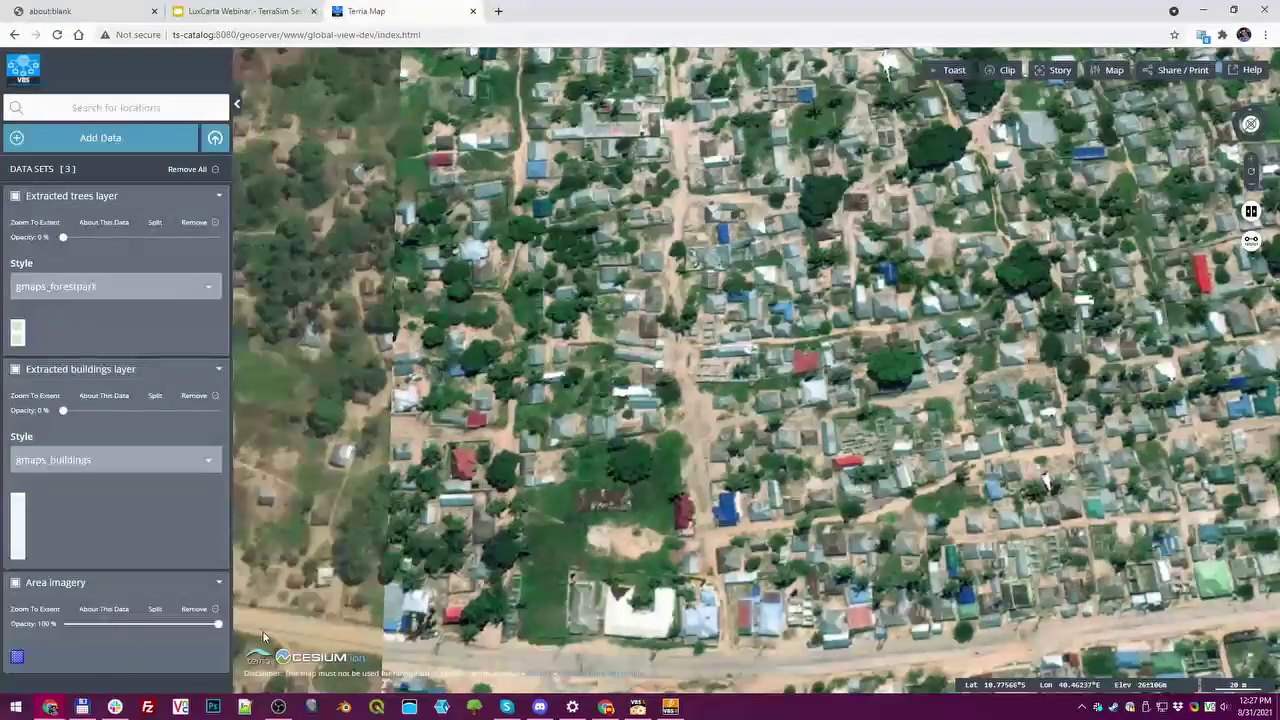
{"action": "left_click_drag", "start_coordinate": [166, 628], "coordinate": [285, 626]}
{"action": "left_click_drag", "start_coordinate": [850, 400], "coordinate": [420, 513]}
{"action": "left_click_drag", "start_coordinate": [1000, 320], "coordinate": [575, 484]}
{"action": "scroll", "coordinate": [574, 478], "scroll_direction": "down", "scroll_amount": 5}
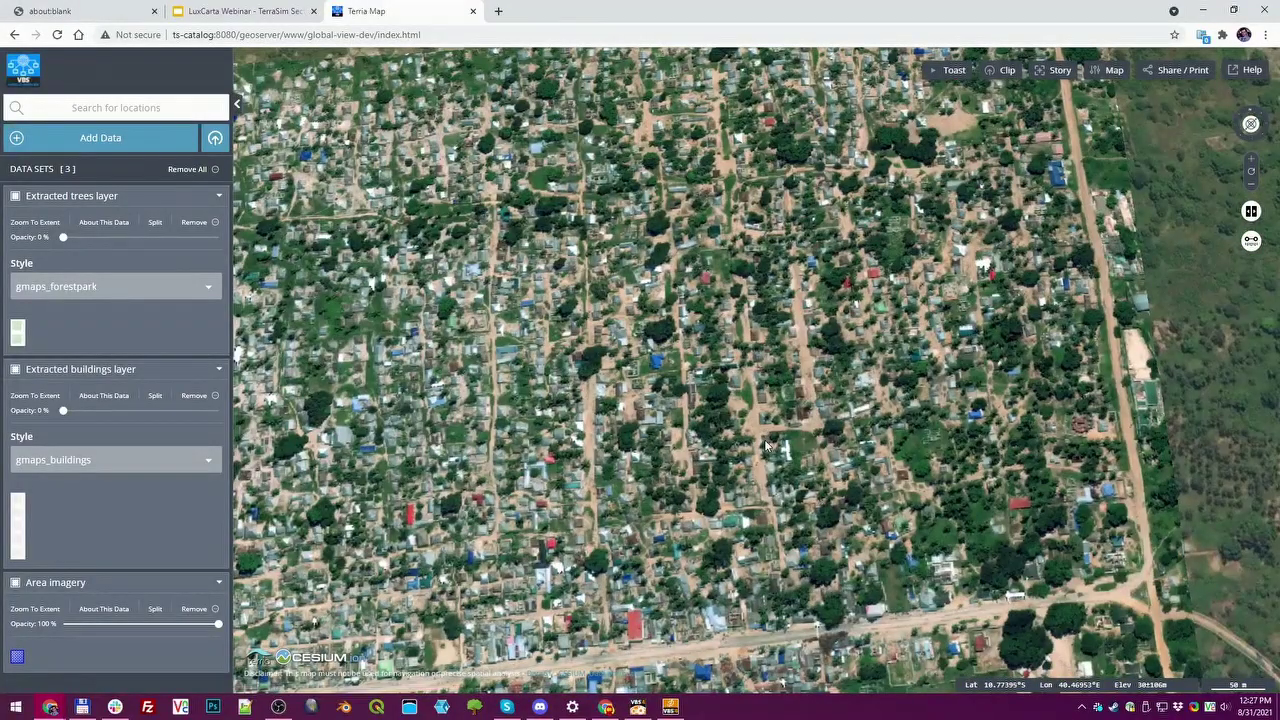
{"action": "scroll", "coordinate": [766, 446], "scroll_direction": "down", "scroll_amount": 5}
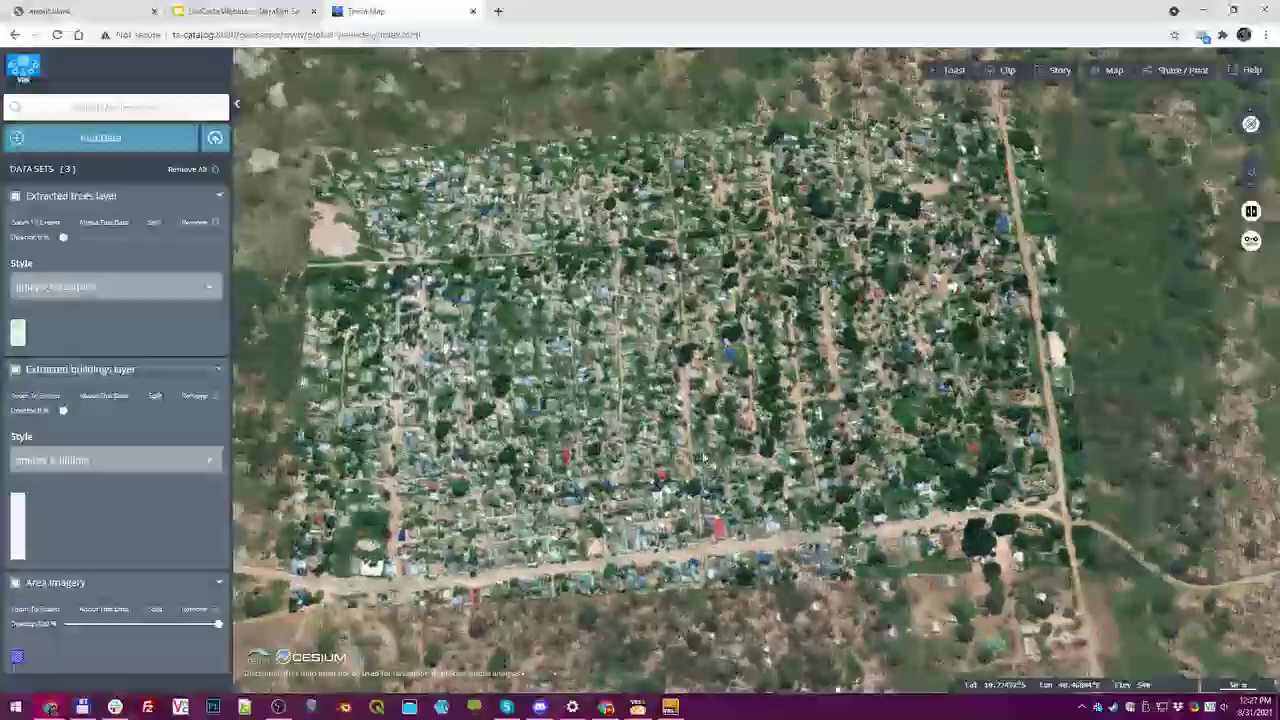
{"action": "scroll", "coordinate": [803, 463], "scroll_direction": "down", "scroll_amount": 3}
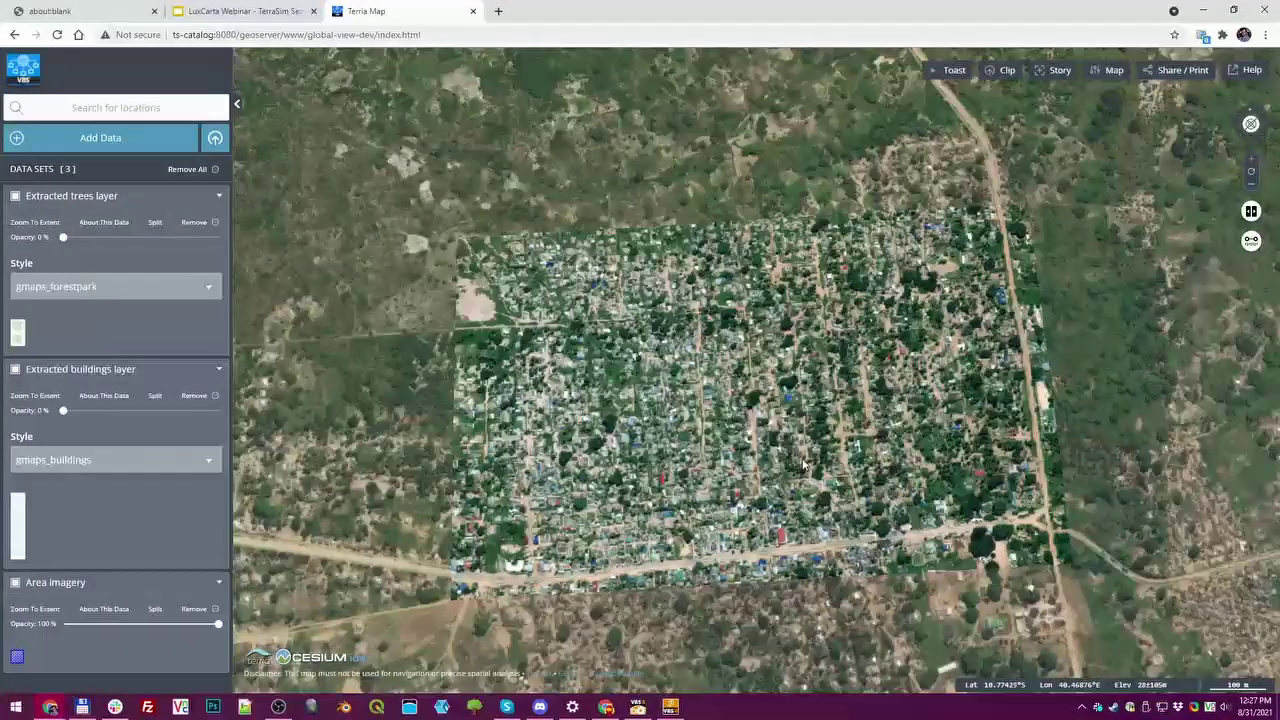
{"action": "mouse_move", "coordinate": [803, 463]}
{"action": "left_mouse_down"}
{"action": "mouse_move", "coordinate": [784, 450]}
{"action": "mouse_move", "coordinate": [792, 443]}
{"action": "left_mouse_up"}
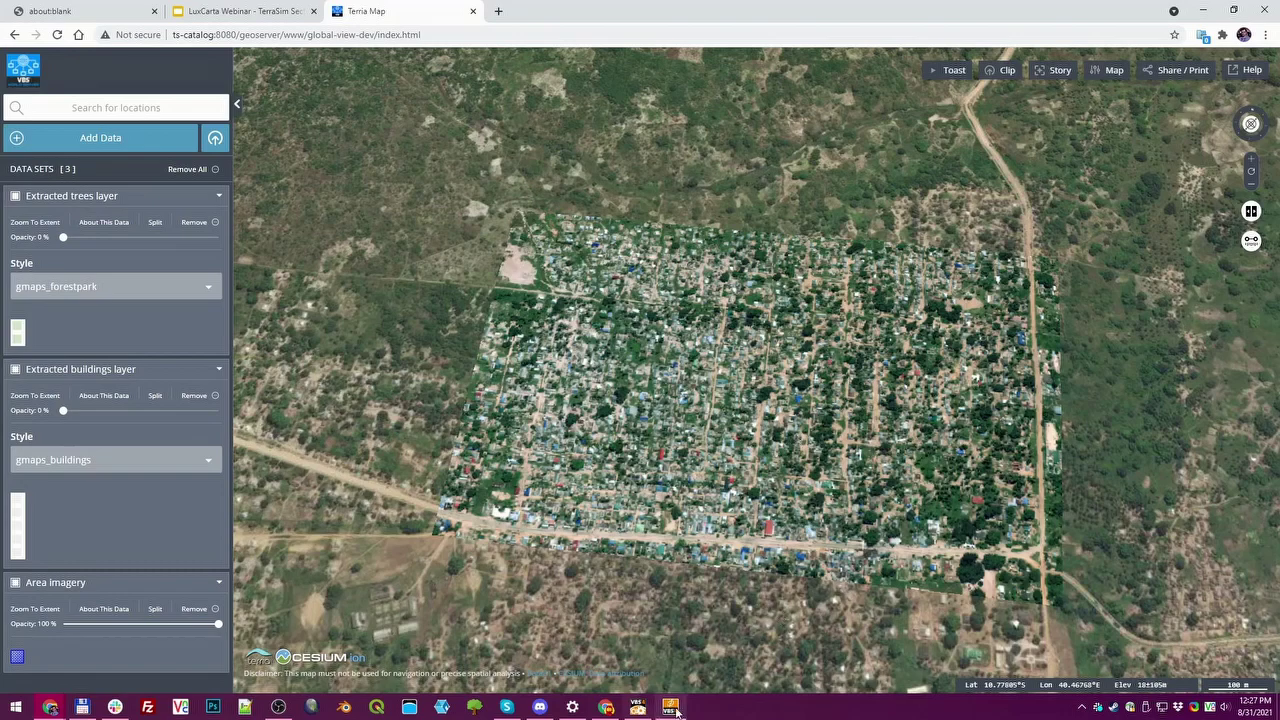
- Switch to VBS4 and bring the Palma scene's camera down from space to the coastline and inland terrain
{"action": "mouse_move", "coordinate": [670, 710]}
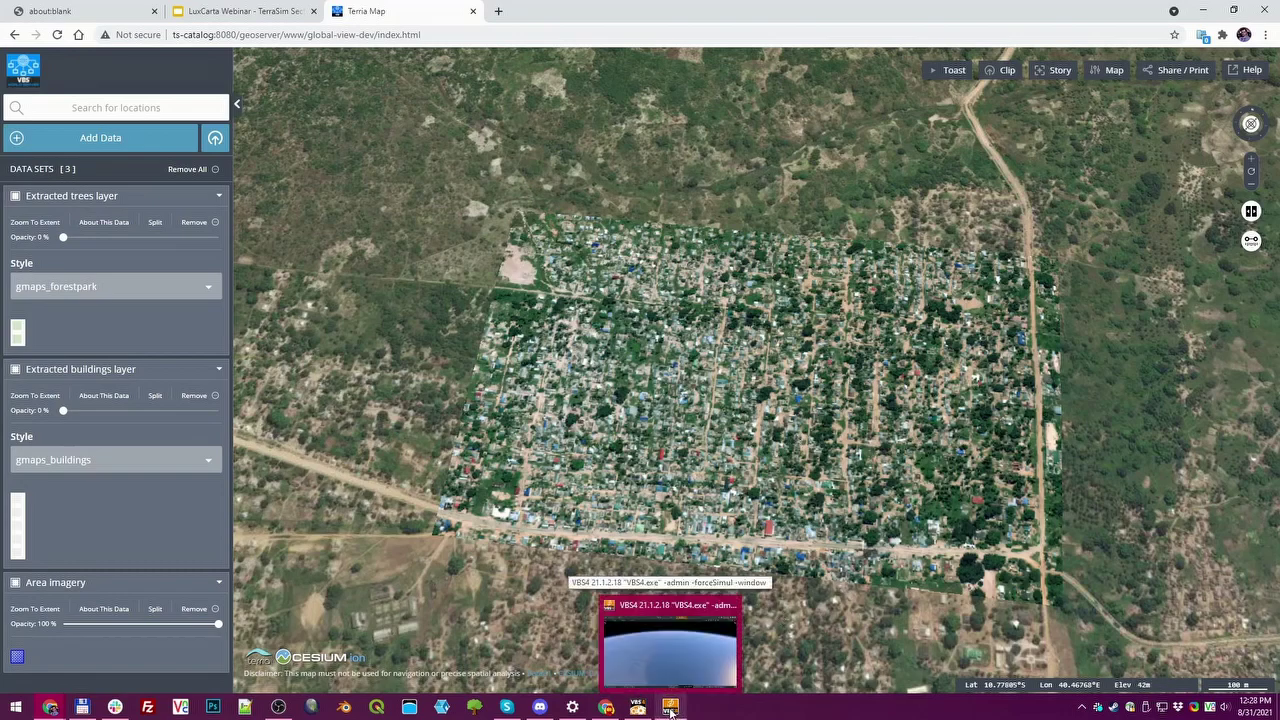
{"action": "left_click", "coordinate": [668, 648]}
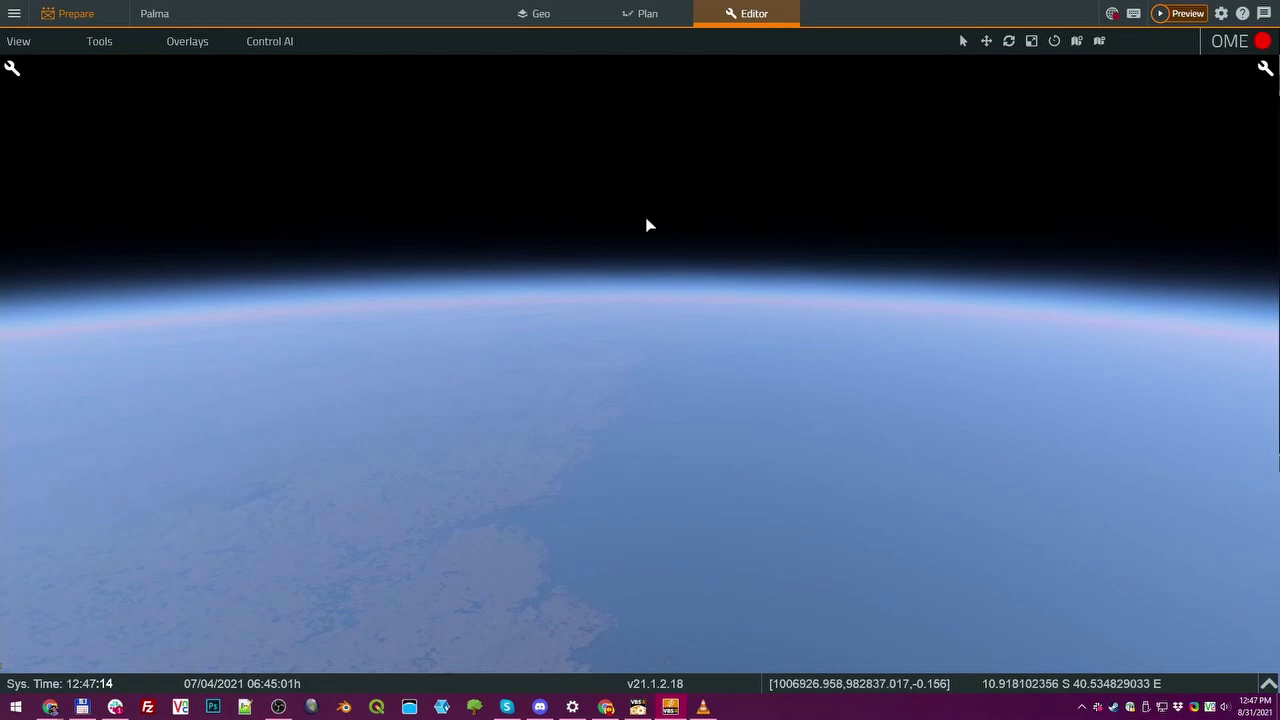
{"action": "scroll", "coordinate": [646, 289], "scroll_direction": "up", "scroll_amount": 5}
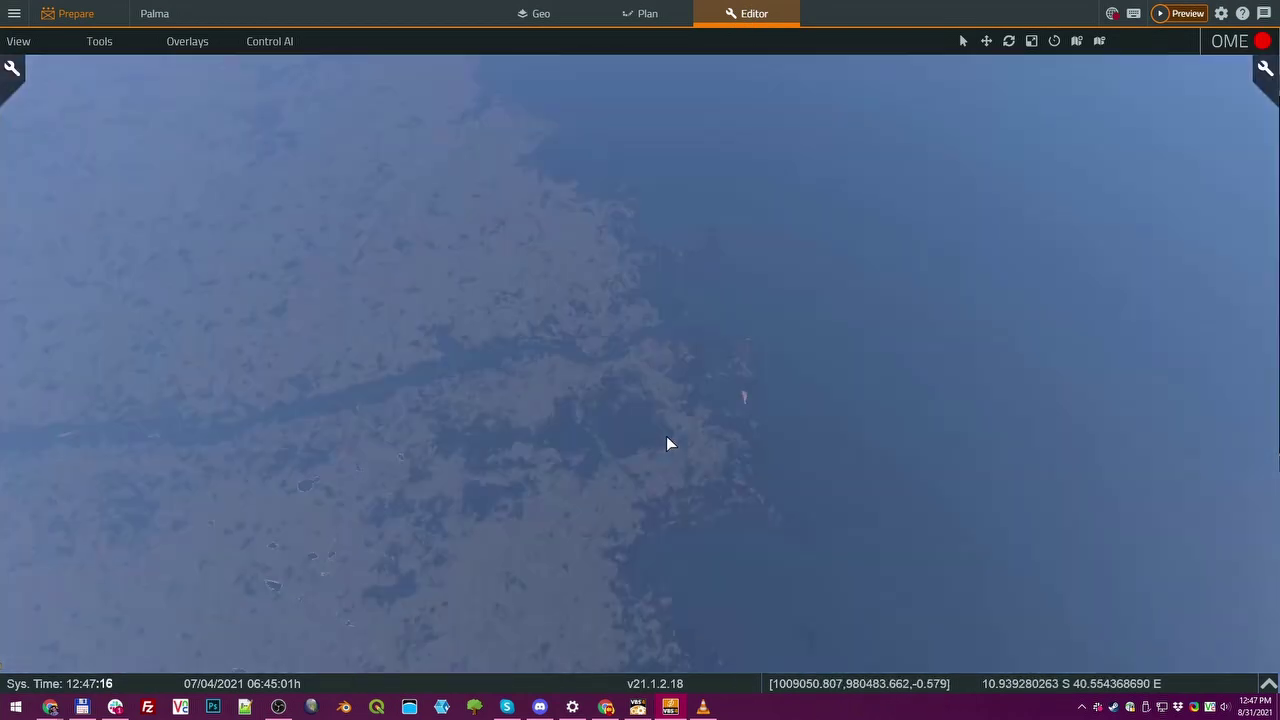
{"action": "left_click_drag", "start_coordinate": [666, 437], "coordinate": [477, 423]}
{"action": "key", "text": "w"}
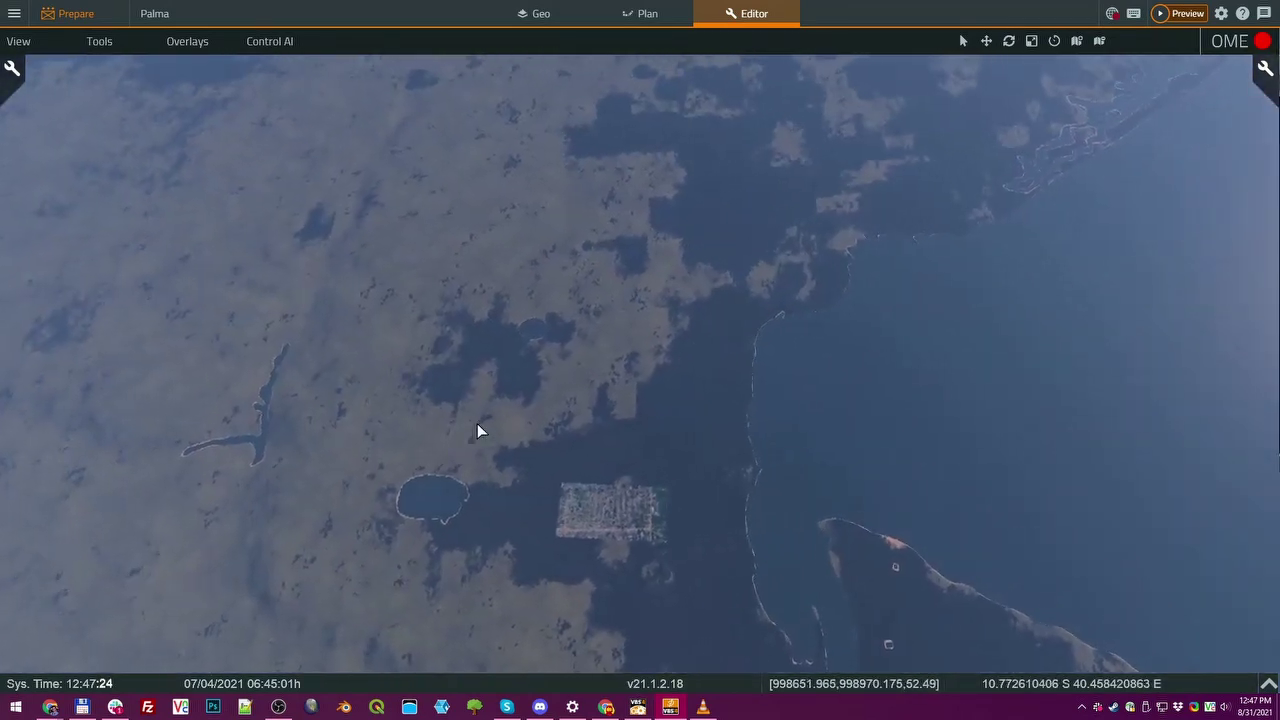
{"action": "scroll", "coordinate": [477, 423], "scroll_direction": "up", "scroll_amount": 5}
{"action": "left_click_drag", "start_coordinate": [437, 418], "coordinate": [431, 297]}
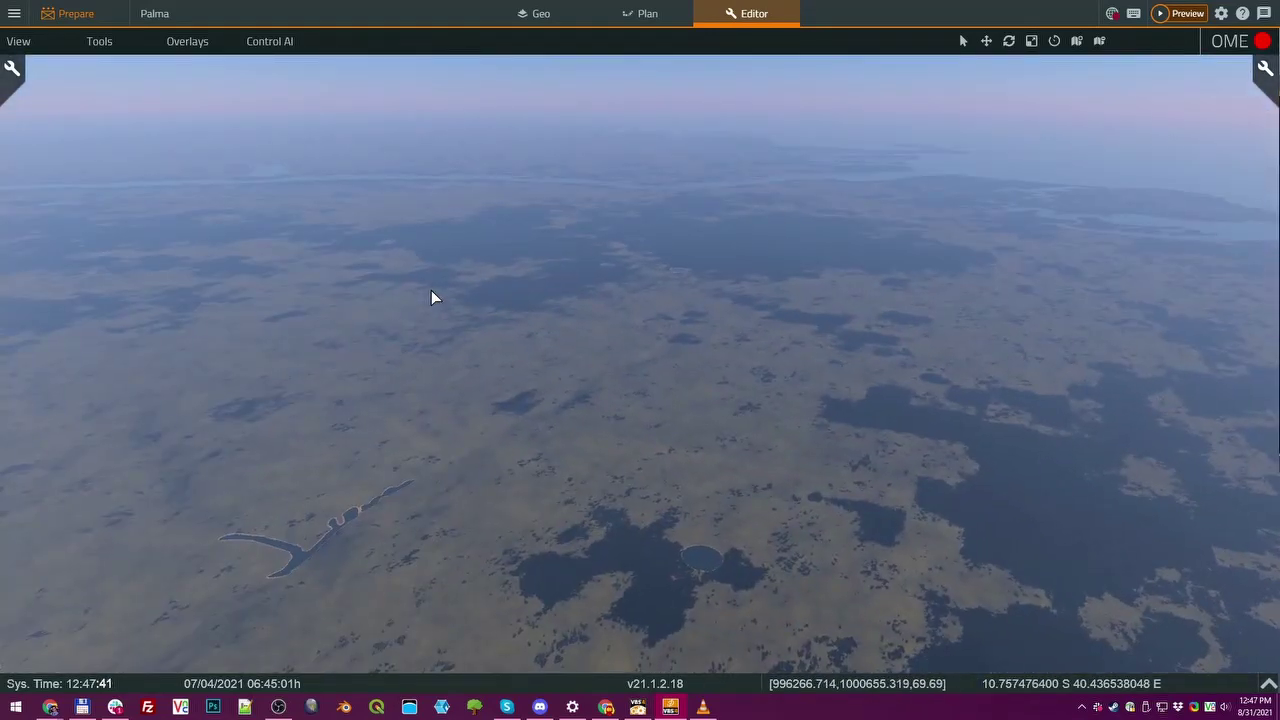
- Locate the rectangular town area near the coast in the Palma terrain and approach it until its whole extent fills the view
{"action": "left_click_drag", "start_coordinate": [577, 310], "coordinate": [665, 386]}
{"action": "key", "text": "w"}
{"action": "key", "text": "z"}
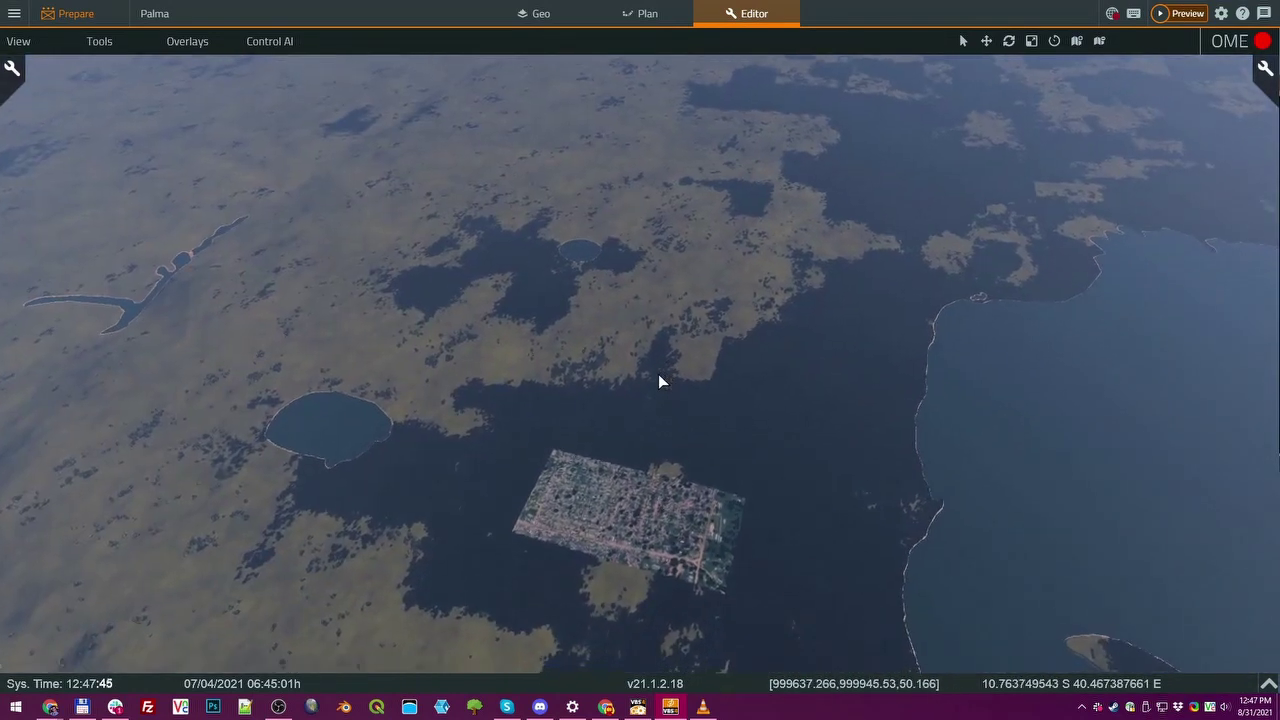
{"action": "scroll", "coordinate": [657, 390], "scroll_direction": "up", "scroll_amount": 3}
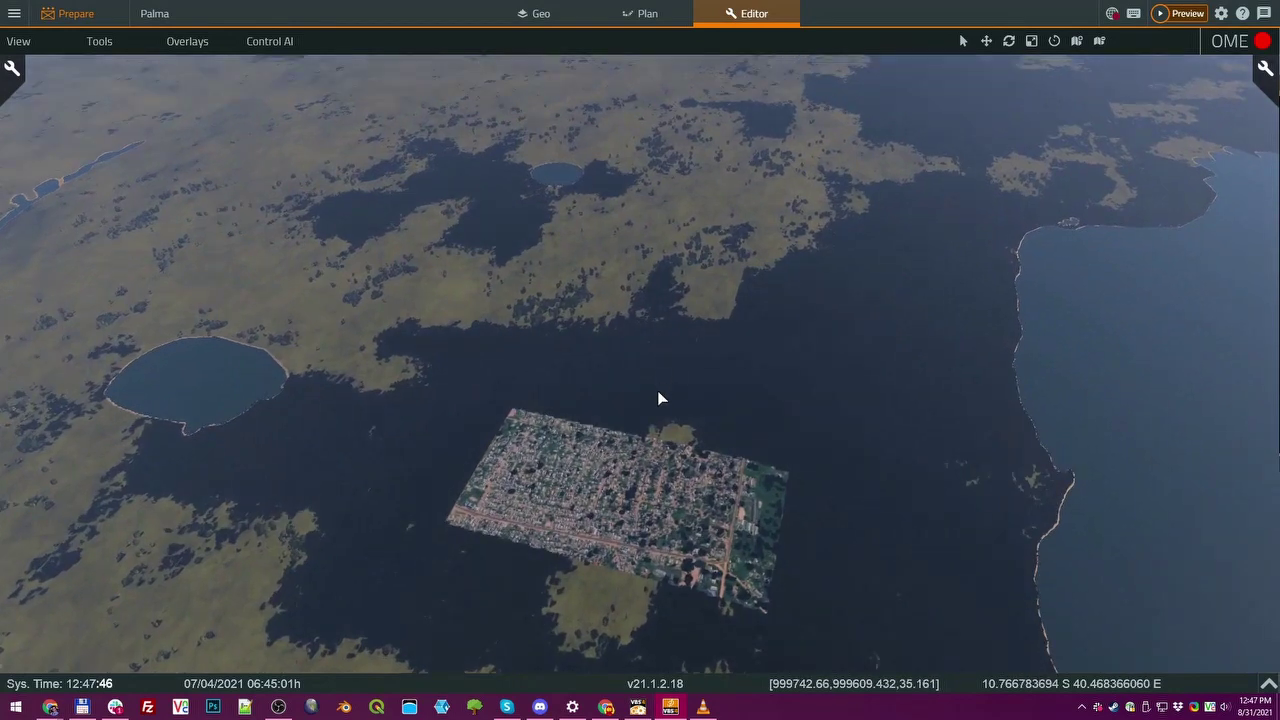
{"action": "scroll", "coordinate": [659, 403], "scroll_direction": "up", "scroll_amount": 4}
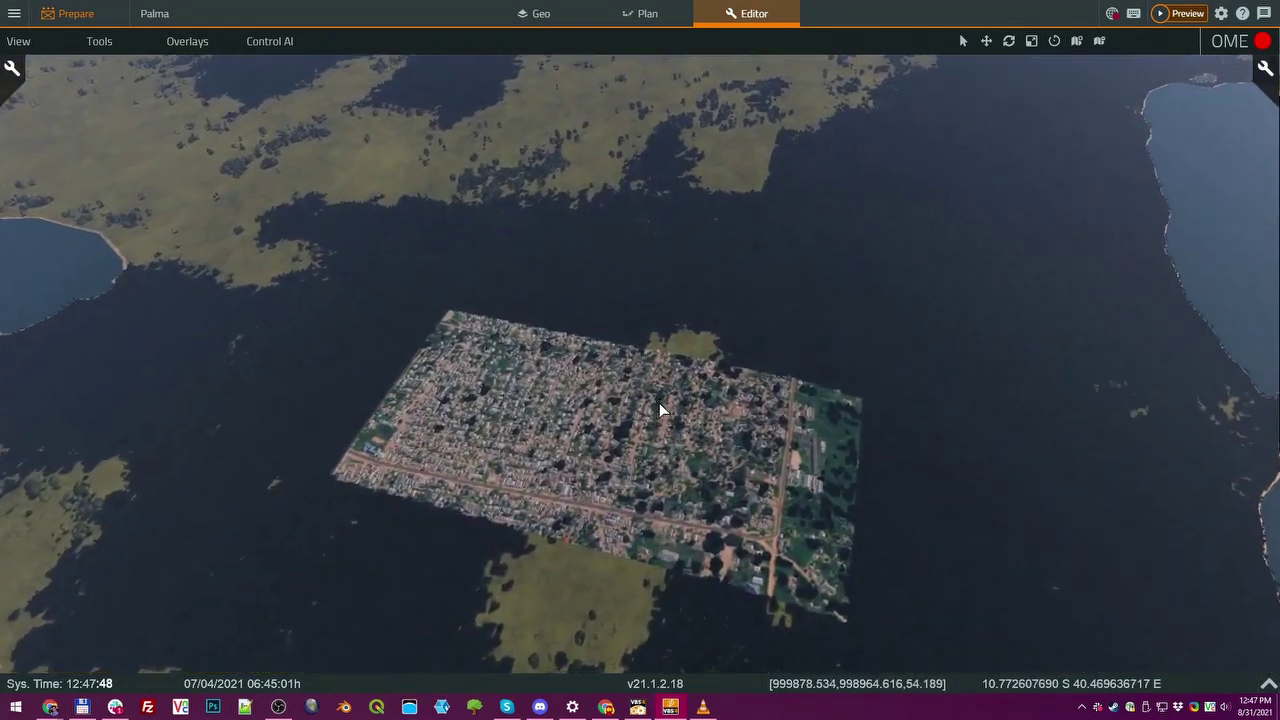
{"action": "scroll", "coordinate": [658, 403], "scroll_direction": "up", "scroll_amount": 3}
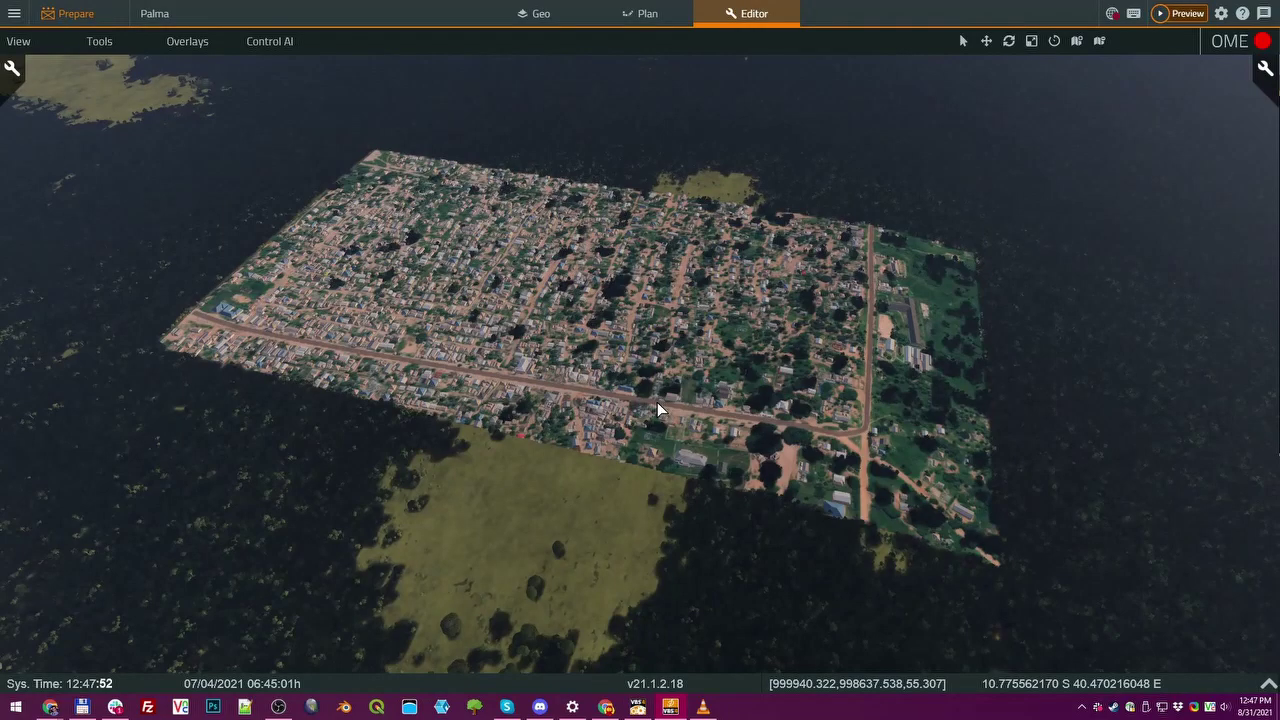
- Examine the 3D buildings and trees in the dense housing blocks beside the town's main road from a low aerial angle
{"action": "left_click_drag", "start_coordinate": [585, 398], "coordinate": [666, 486]}
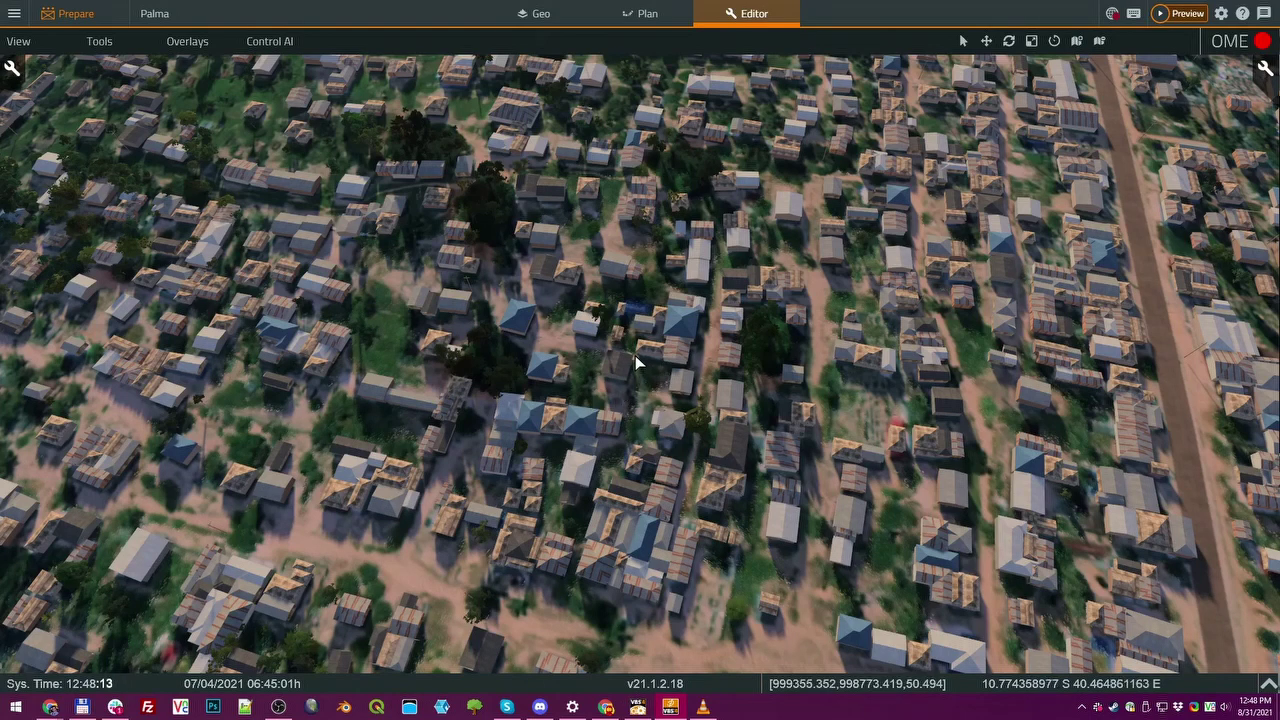
{"action": "left_click_drag", "start_coordinate": [625, 358], "coordinate": [610, 346]}
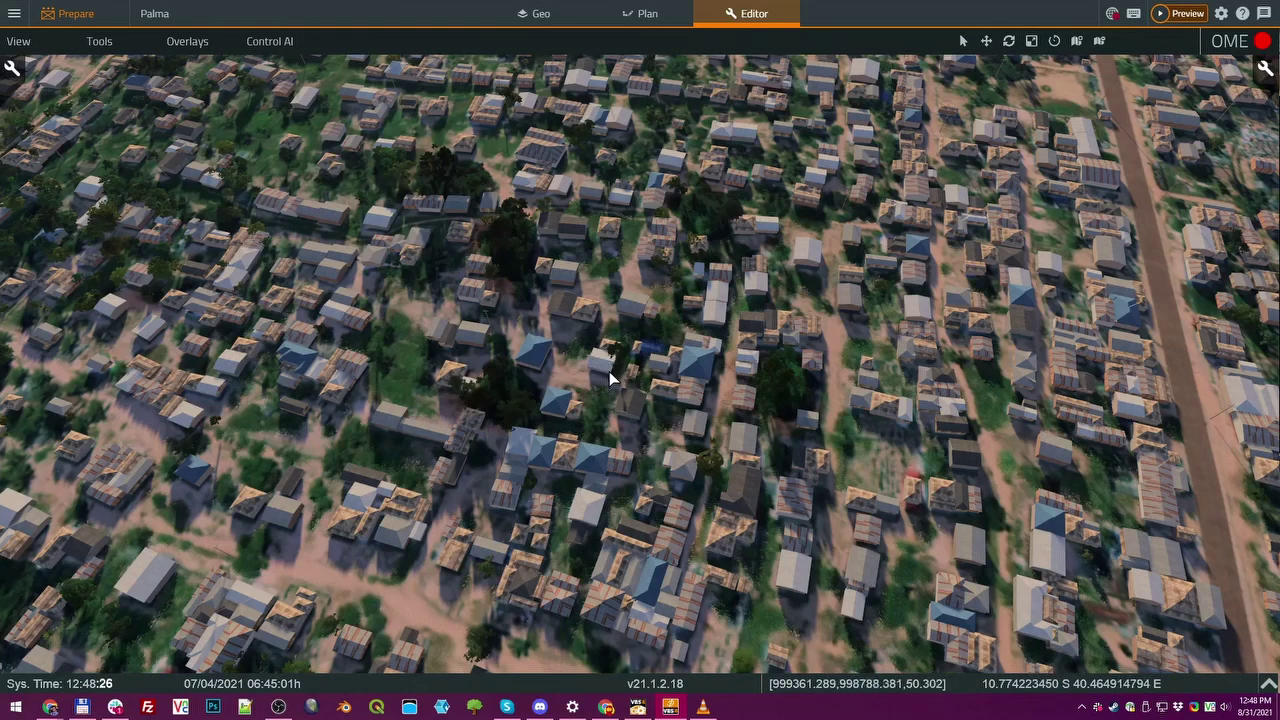
{"action": "mouse_move", "coordinate": [604, 380]}
{"action": "left_mouse_down"}
{"action": "mouse_move", "coordinate": [601, 338]}
{"action": "mouse_move", "coordinate": [608, 357]}
{"action": "left_mouse_up"}
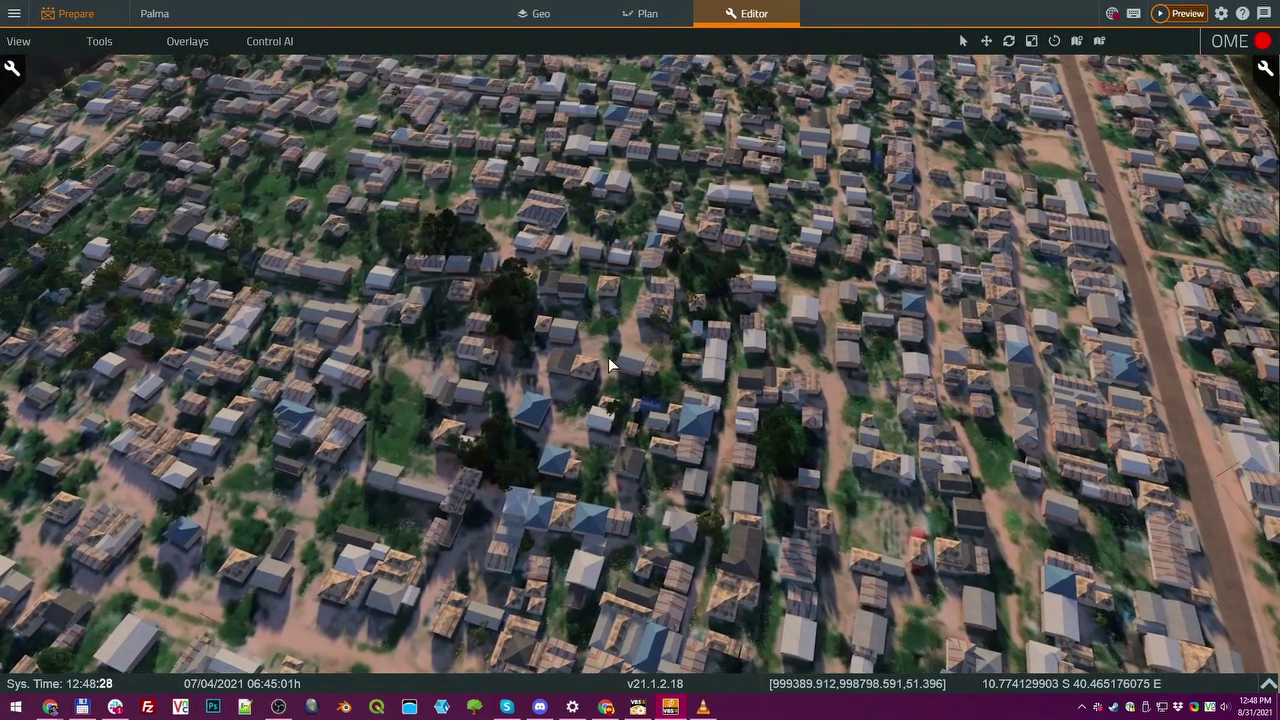
{"action": "key", "text": "s"}
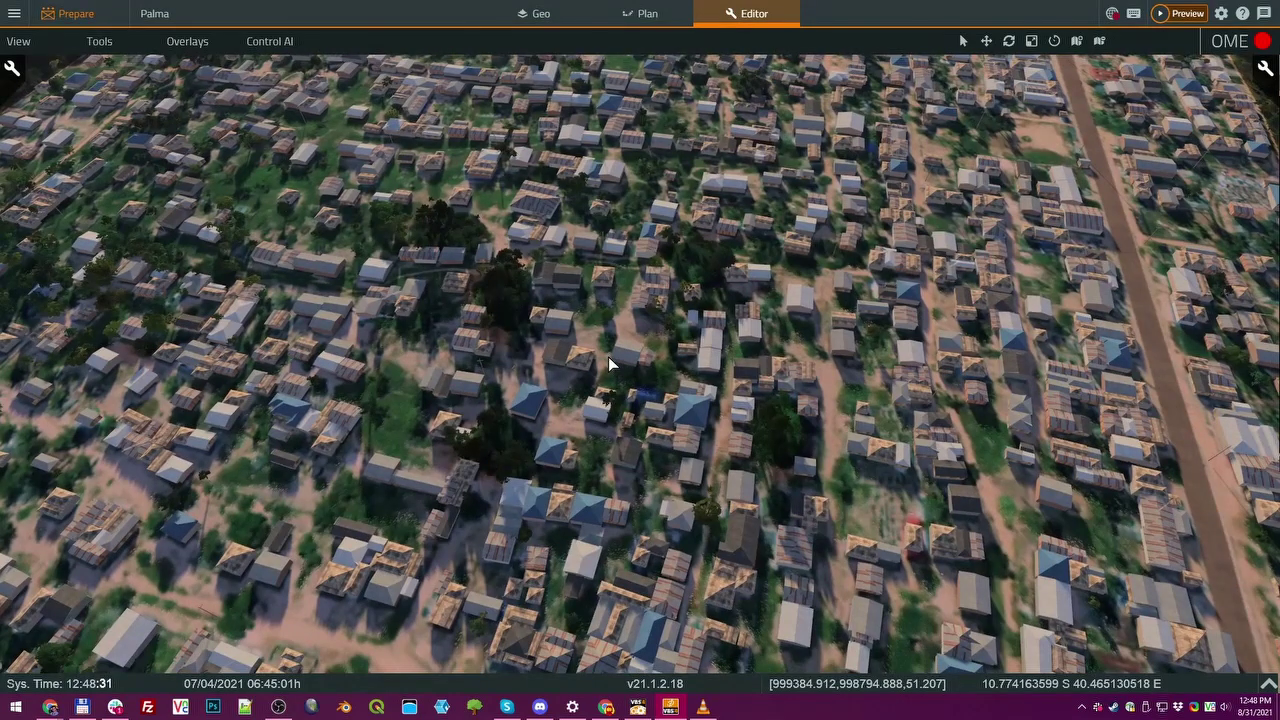
{"action": "left_click_drag", "start_coordinate": [608, 361], "coordinate": [602, 334]}
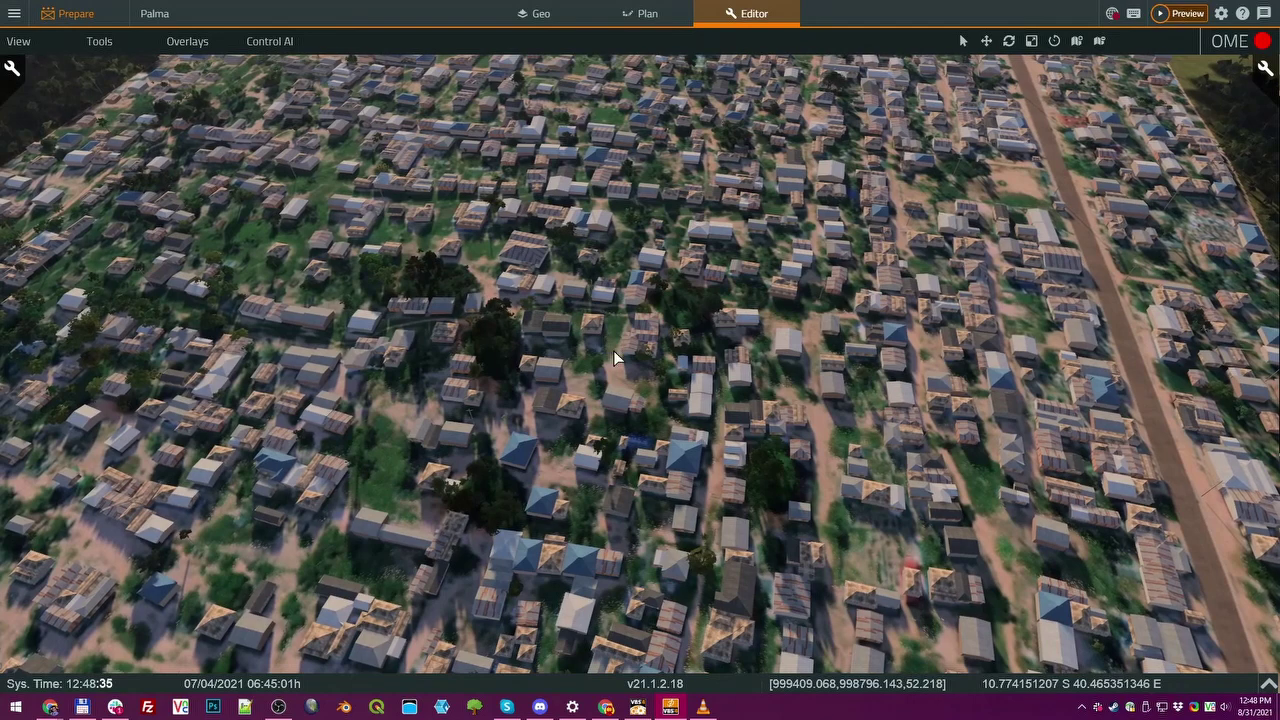
{"action": "left_click_drag", "start_coordinate": [403, 355], "coordinate": [410, 309]}
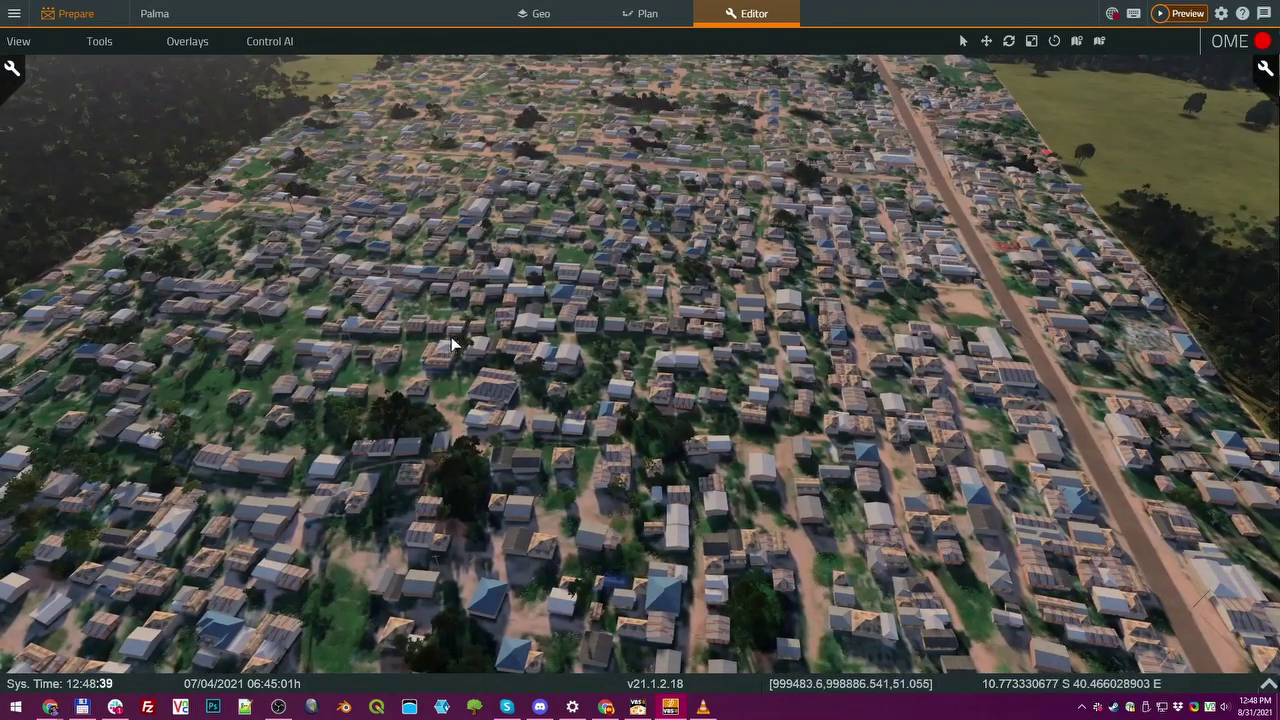
{"action": "key", "text": "s"}
{"action": "left_click_drag", "start_coordinate": [565, 303], "coordinate": [596, 312]}
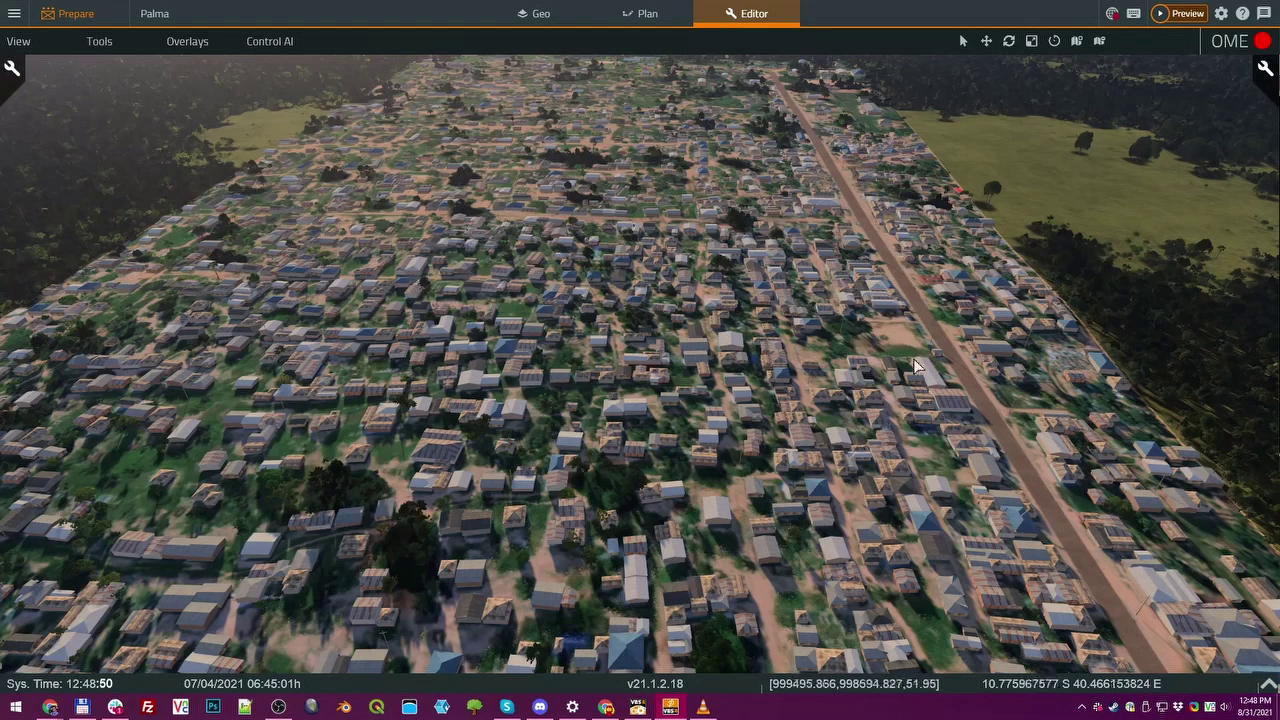
- Fly across the housing blocks to the town's sparser end and inspect the houses and trees near the crossing road
{"action": "scroll", "coordinate": [782, 340], "scroll_direction": "up", "scroll_amount": 2}
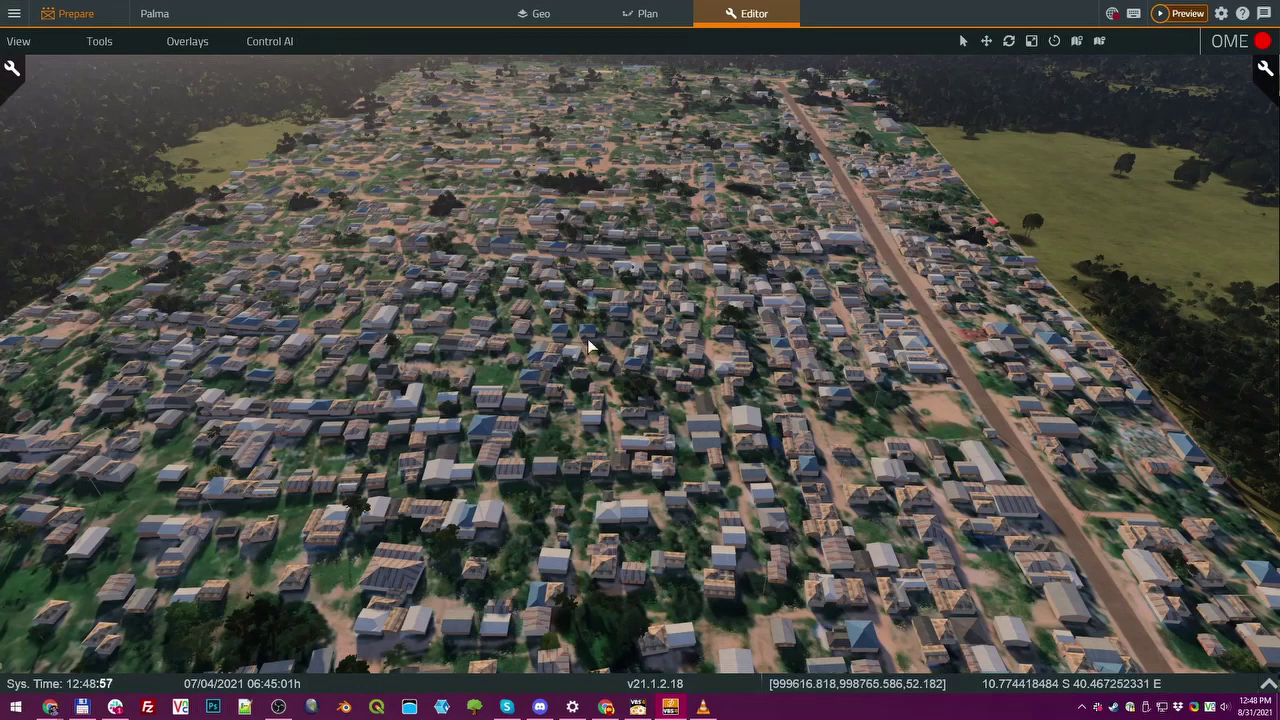
{"action": "scroll", "coordinate": [543, 330], "scroll_direction": "down", "scroll_amount": 2}
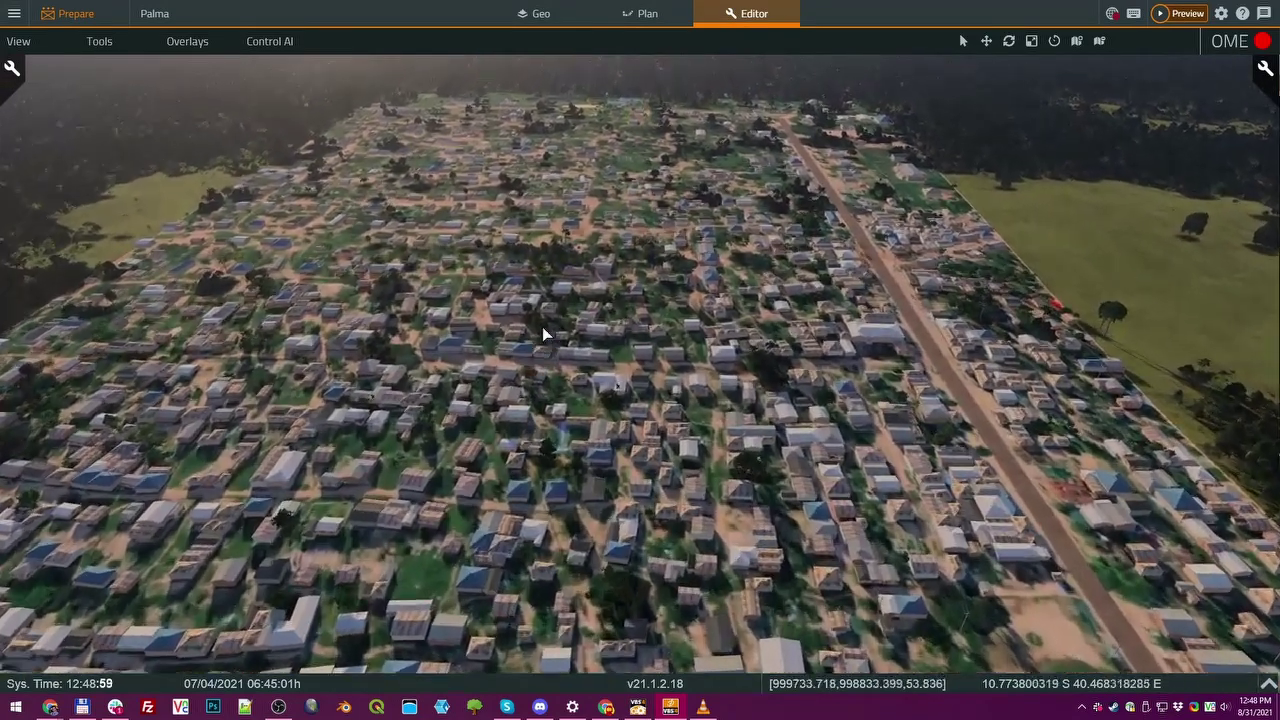
{"action": "key", "text": "w"}
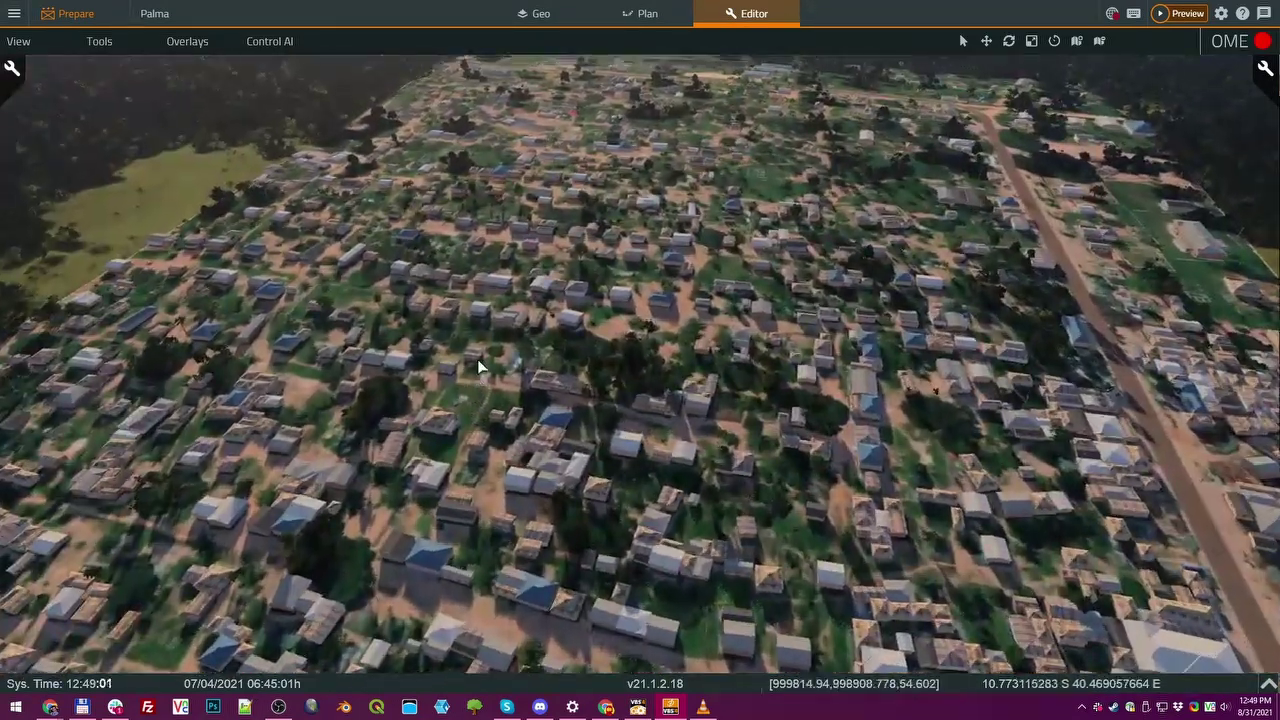
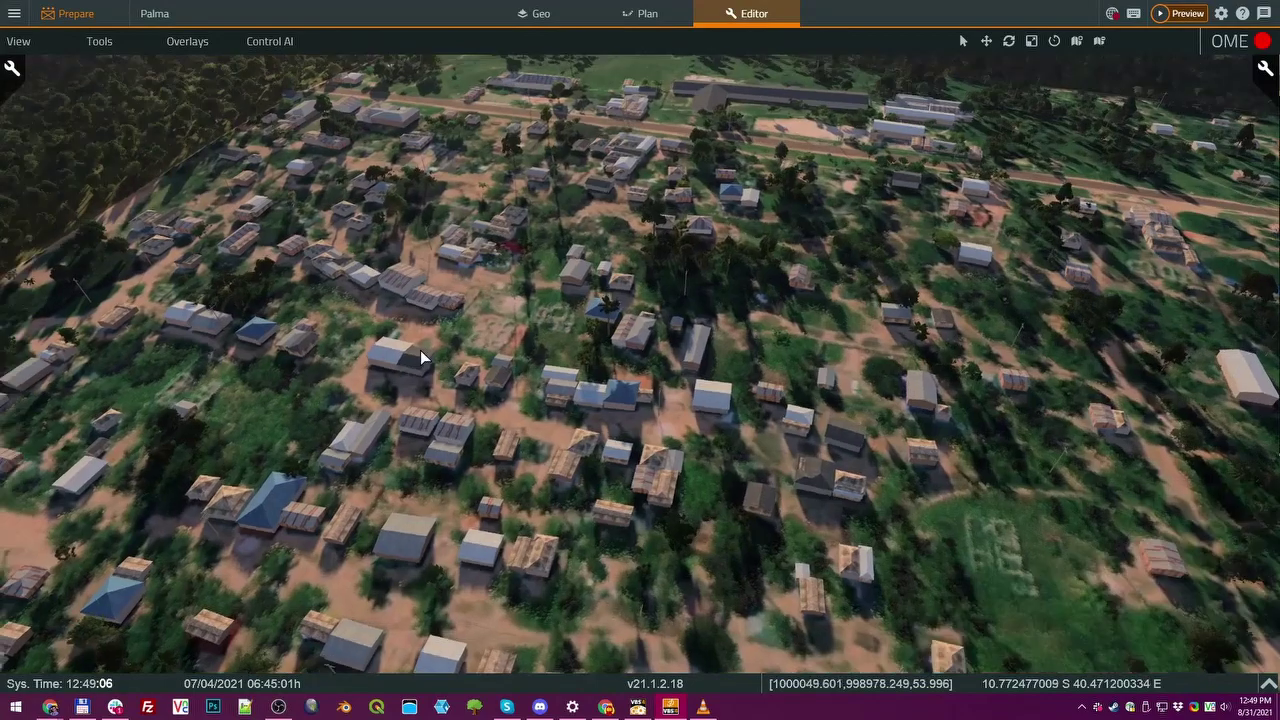
{"action": "key", "text": "z"}
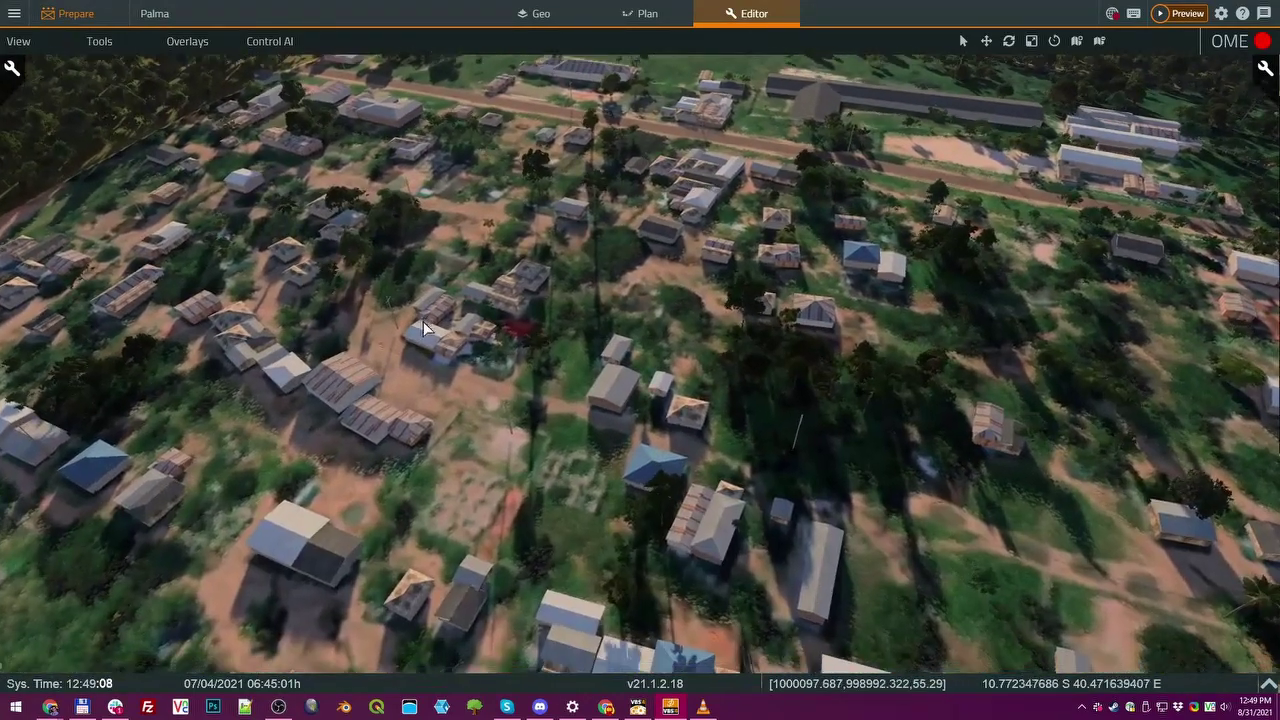
{"action": "left_click_drag", "start_coordinate": [428, 308], "coordinate": [537, 314]}
{"action": "key", "text": "w"}
{"action": "key", "text": "w"}
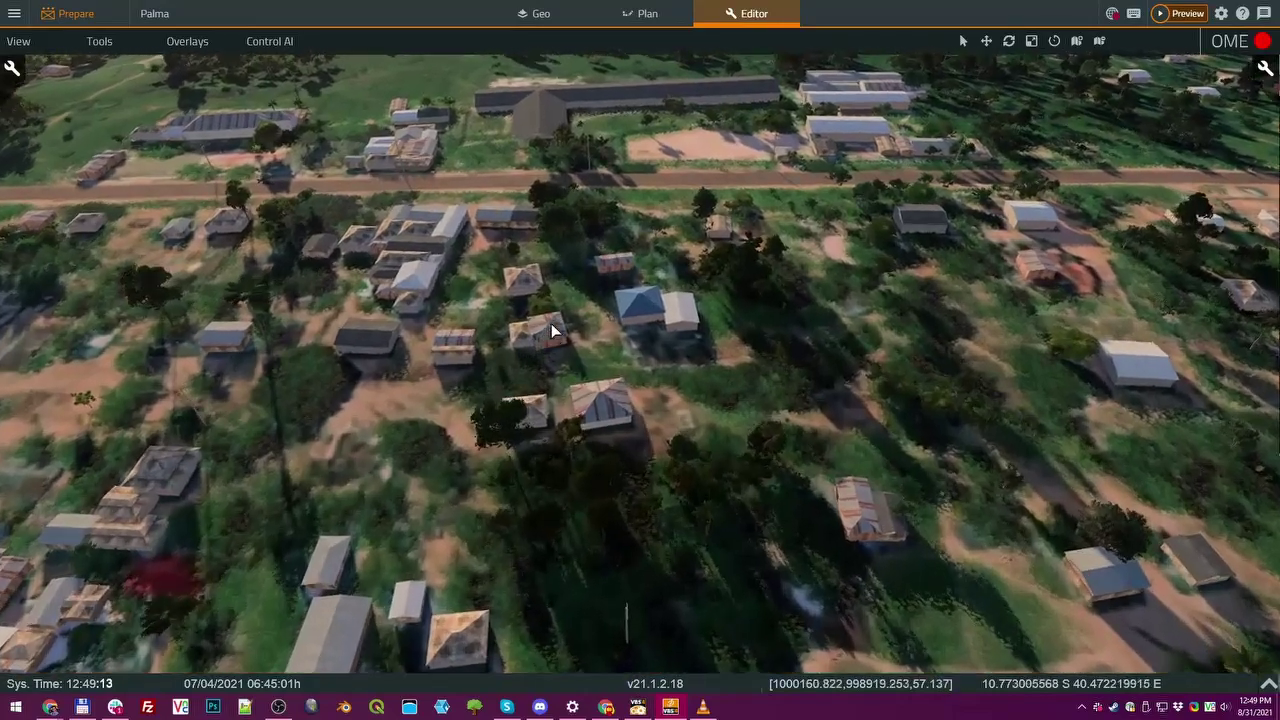
{"action": "key", "text": "w"}
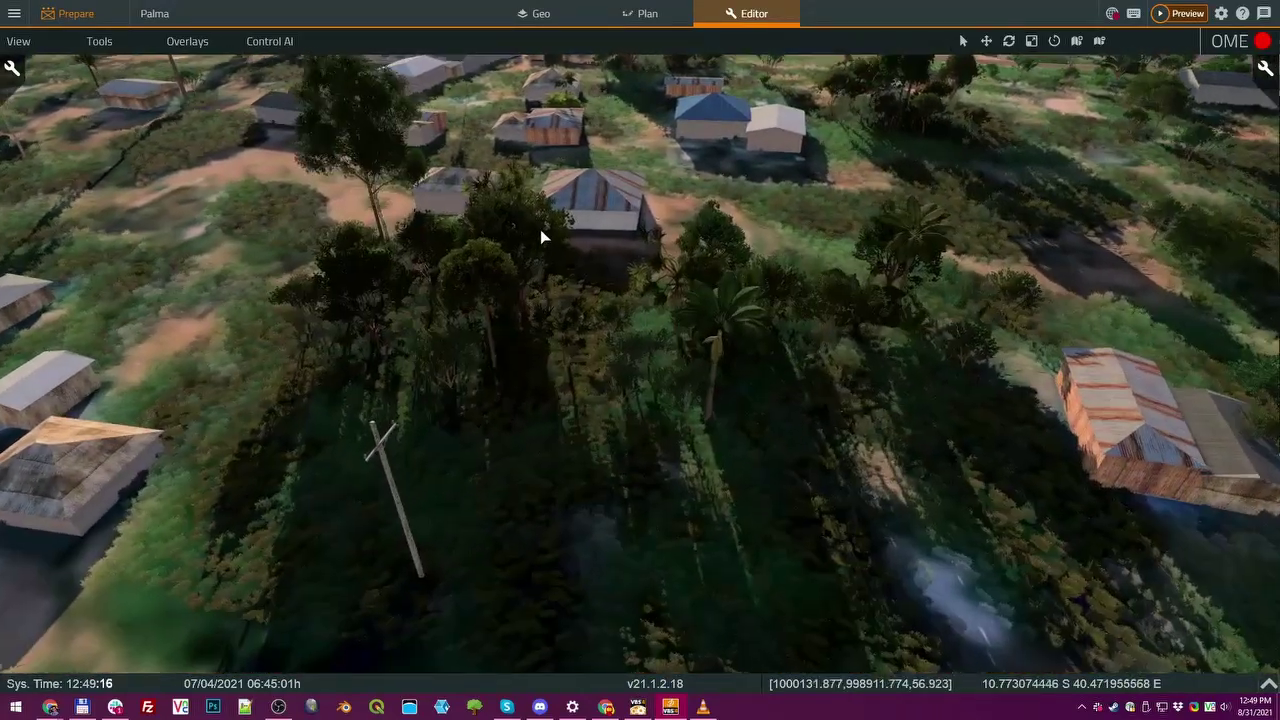
- Descend to treetop level and inspect the palms, vegetation and metal-roofed houses looking out toward the sea
{"action": "key", "text": "w"}
{"action": "left_click_drag", "start_coordinate": [539, 221], "coordinate": [476, 92]}
{"action": "key", "text": "w"}
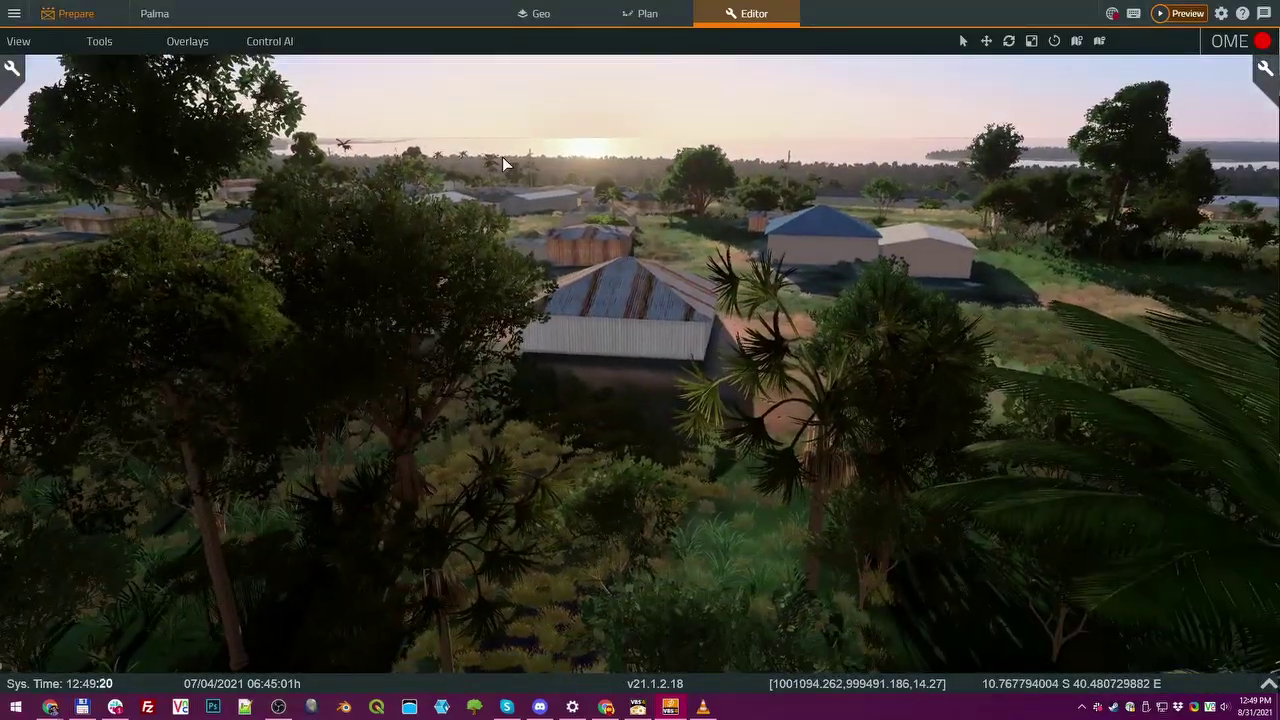
{"action": "left_click_drag", "start_coordinate": [502, 156], "coordinate": [500, 156]}
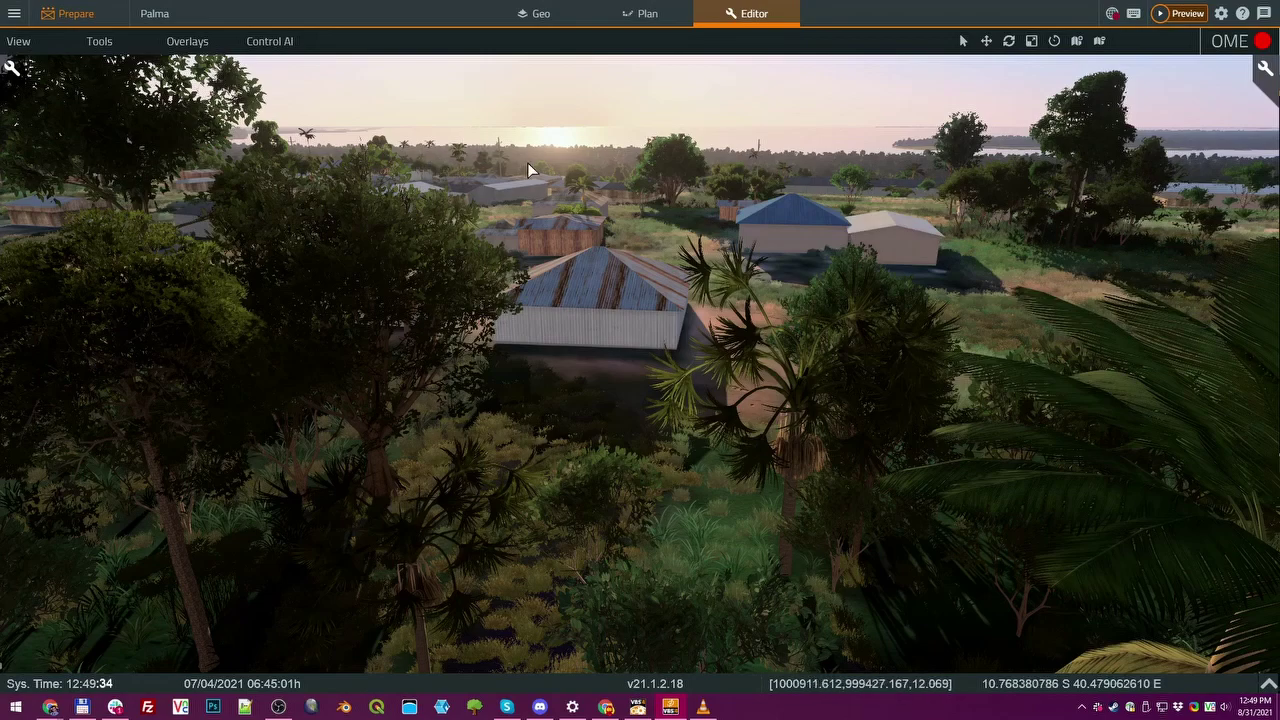
{"action": "right_click", "coordinate": [571, 165]}
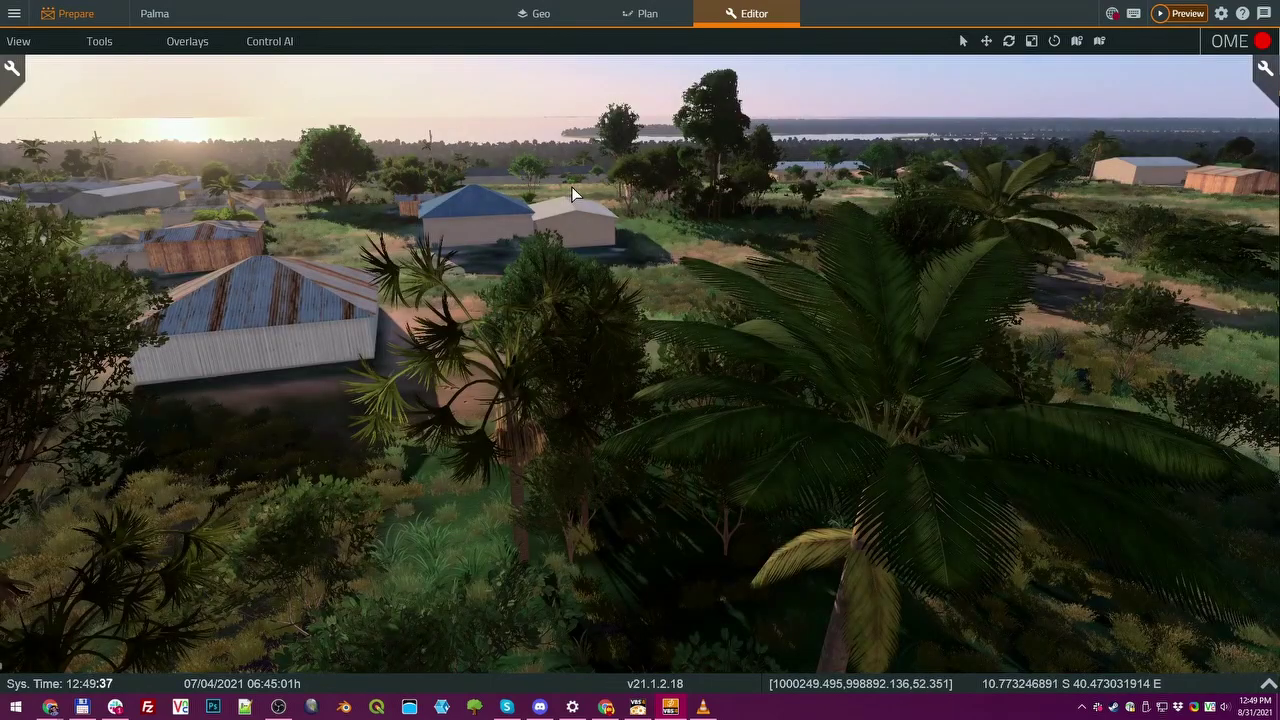
- Climb back above the town and review the complete generated area from high up and from different directions
{"action": "left_click_drag", "start_coordinate": [546, 203], "coordinate": [655, 335]}
{"action": "key", "text": "w"}
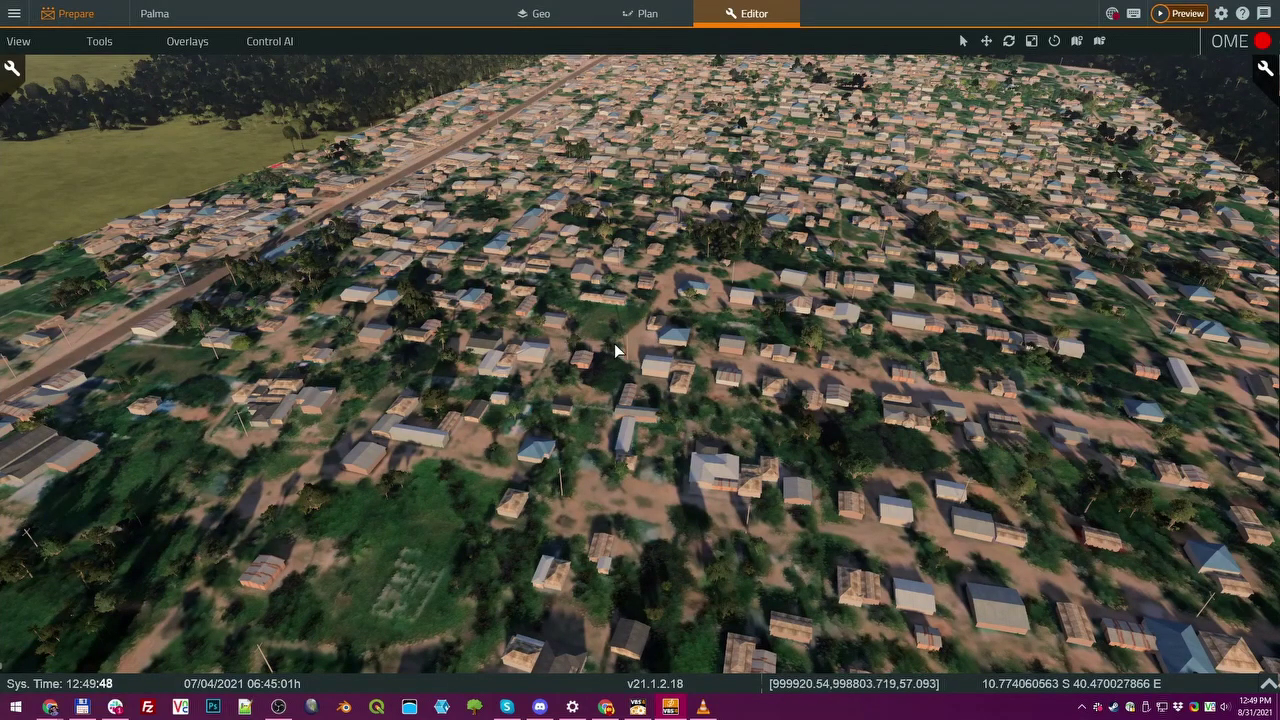
{"action": "left_click_drag", "start_coordinate": [611, 343], "coordinate": [616, 342]}
{"action": "scroll", "coordinate": [615, 342], "scroll_direction": "up", "scroll_amount": 10}
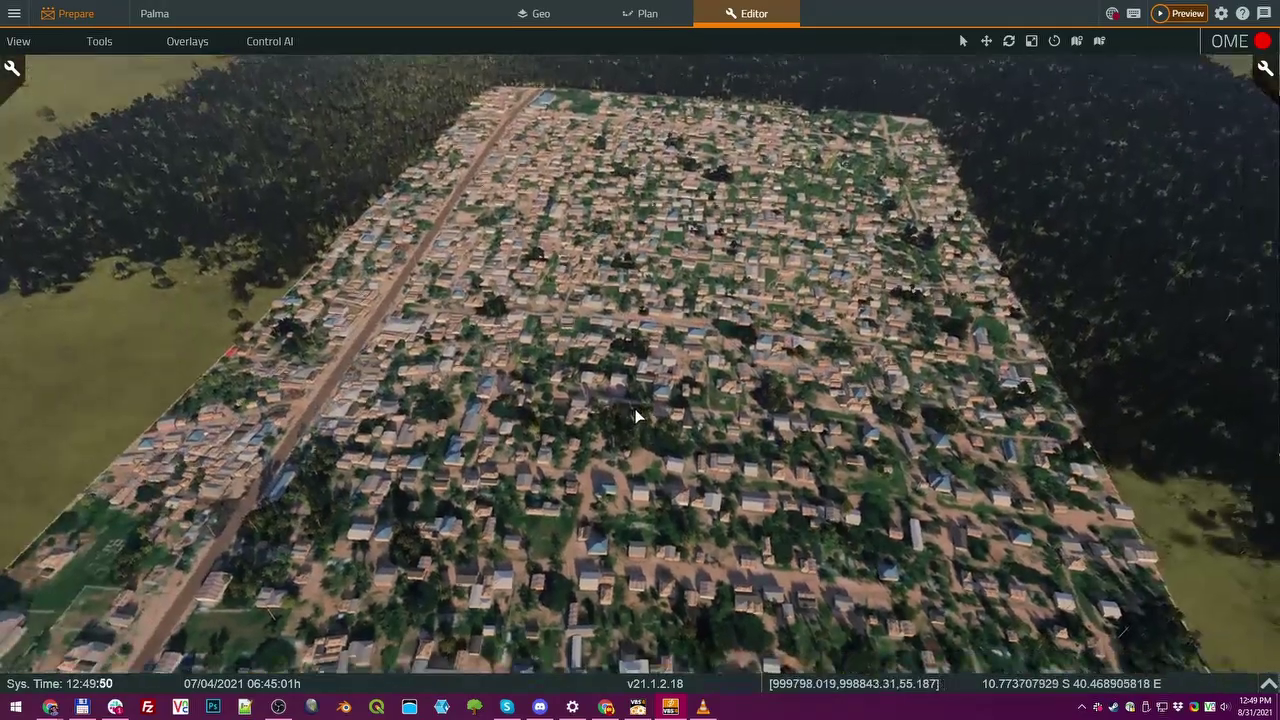
{"action": "left_click_drag", "start_coordinate": [700, 343], "coordinate": [463, 526]}
{"action": "scroll", "coordinate": [463, 526], "scroll_direction": "down", "scroll_amount": 5}
{"action": "left_click_drag", "start_coordinate": [731, 430], "coordinate": [740, 397]}
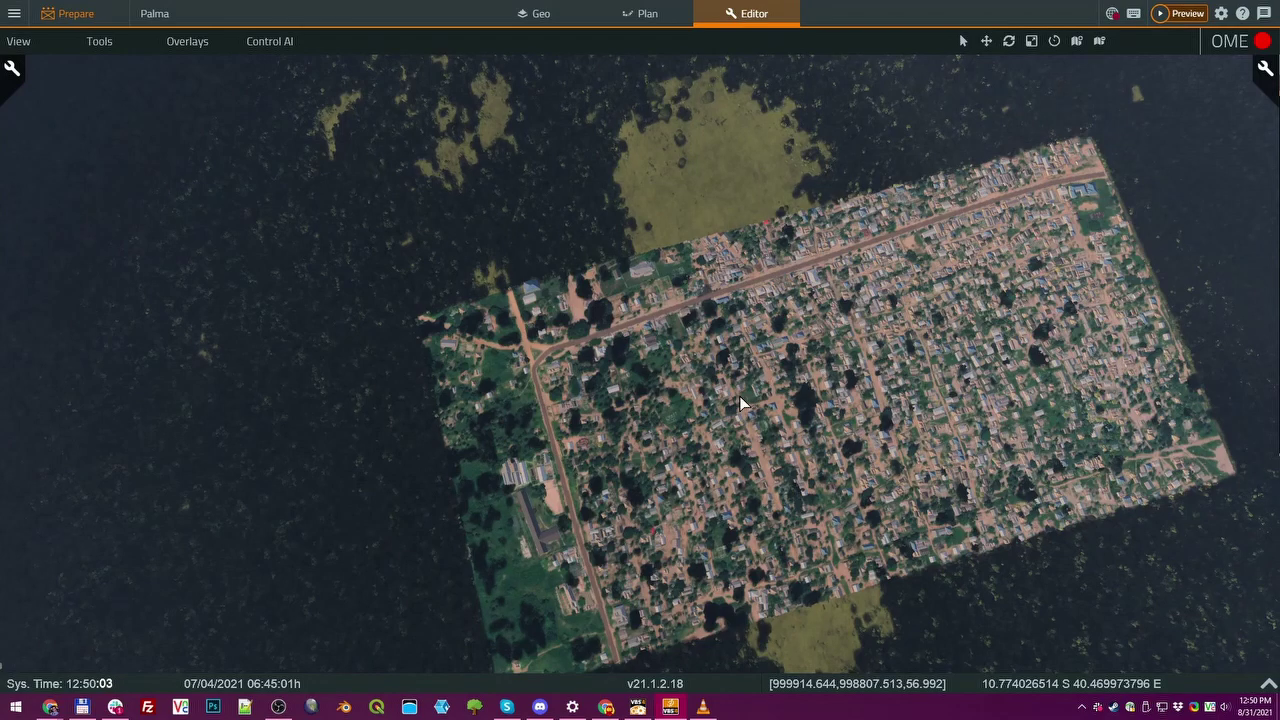
{"action": "left_click_drag", "start_coordinate": [740, 403], "coordinate": [766, 243]}
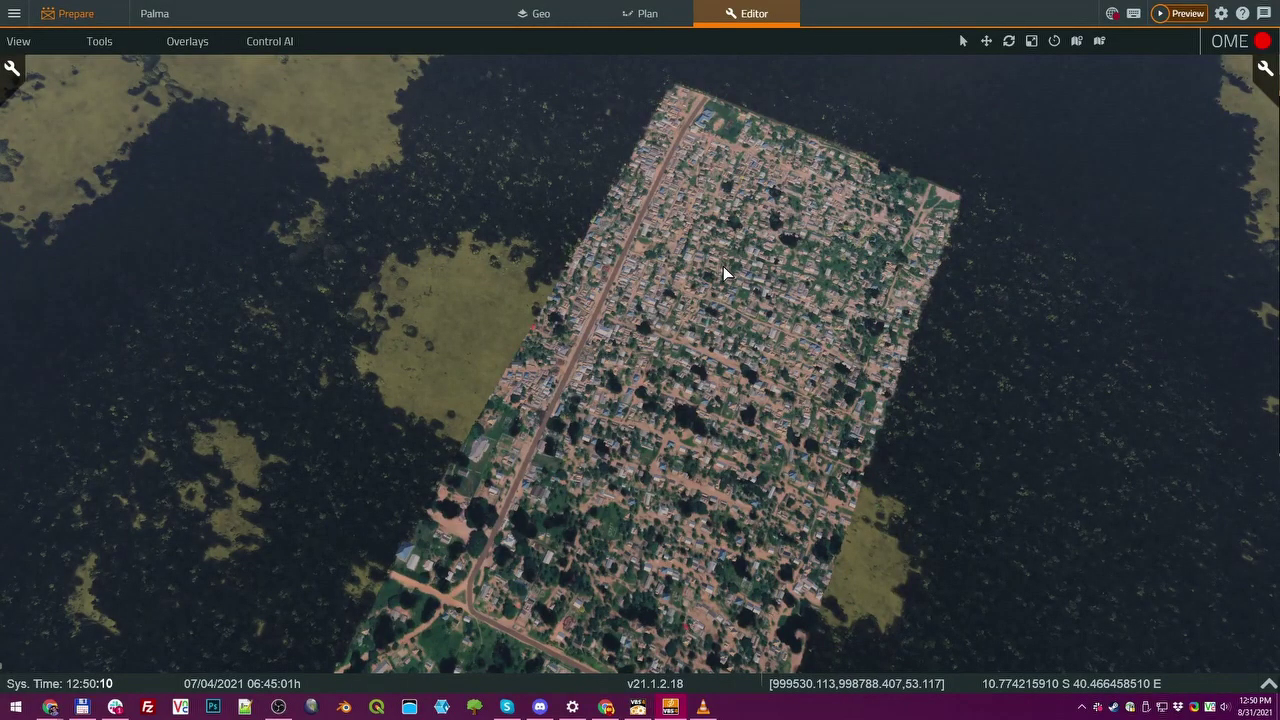
- Review the imagery-covered town block from above and from farther out, against the surrounding forest and coastline
{"action": "left_click_drag", "start_coordinate": [723, 266], "coordinate": [714, 207]}
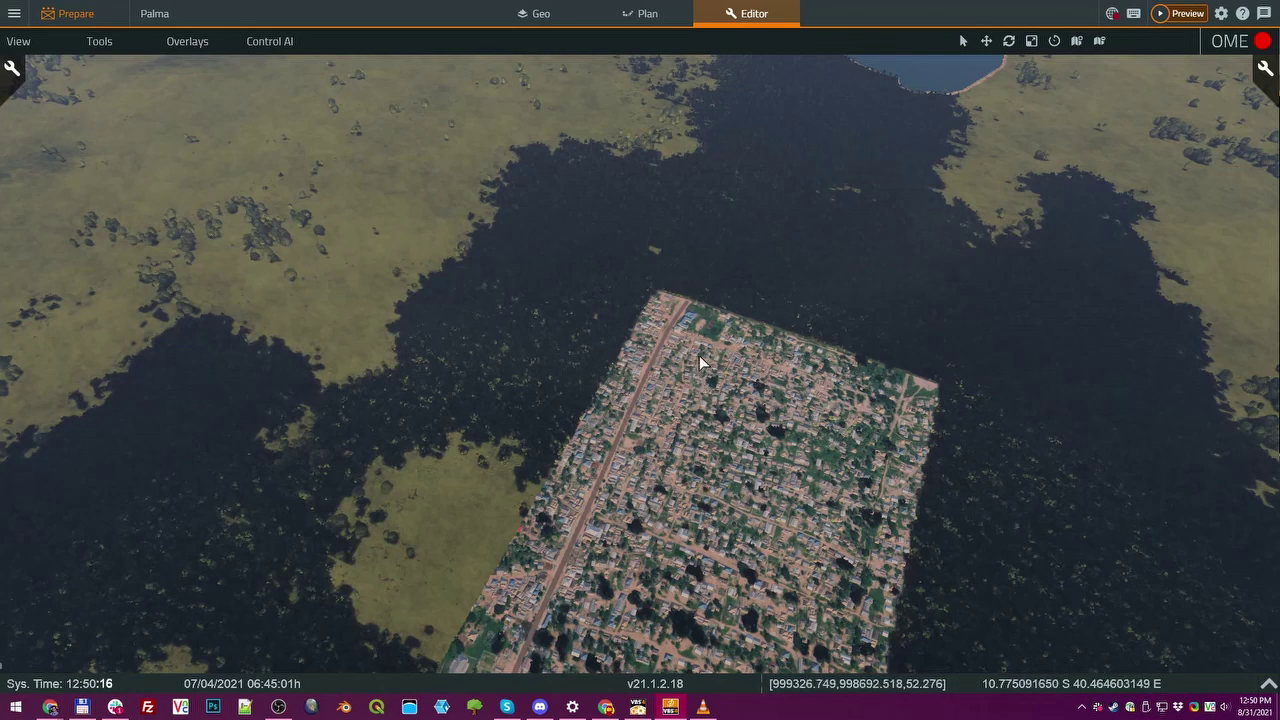
{"action": "scroll", "coordinate": [728, 374], "scroll_direction": "up", "scroll_amount": 3}
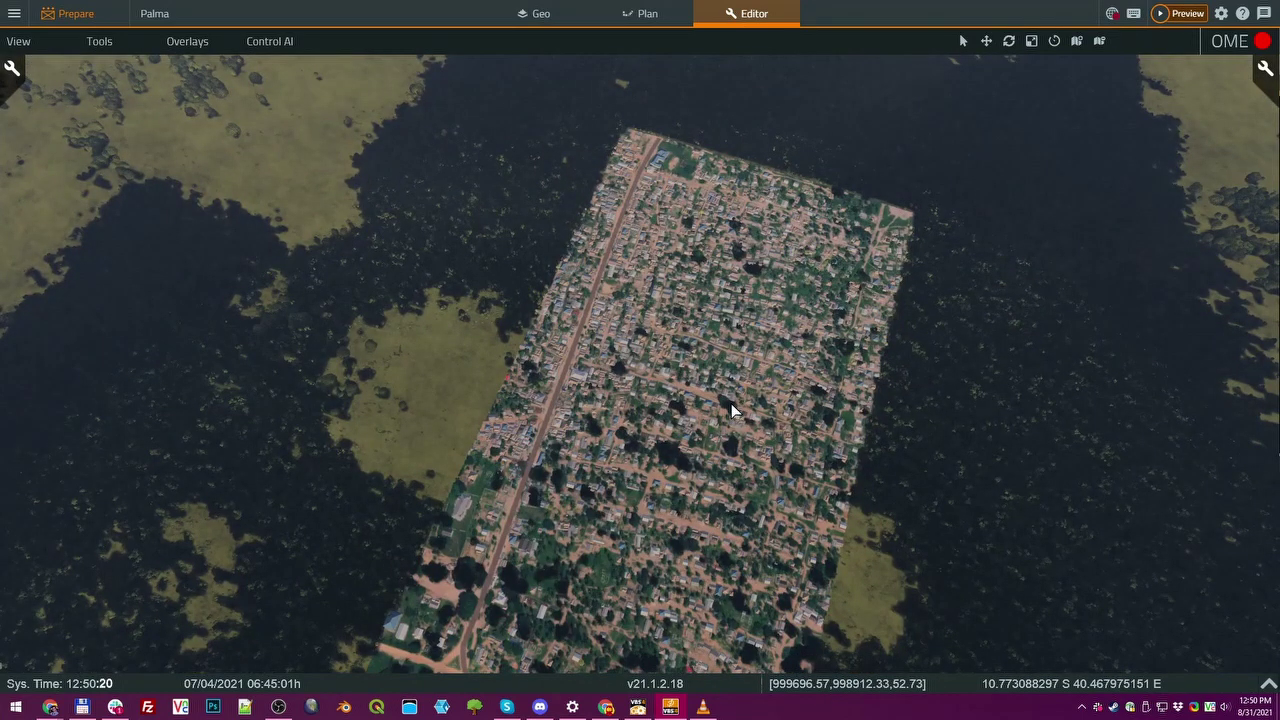
{"action": "left_click_drag", "start_coordinate": [731, 403], "coordinate": [506, 349]}
{"action": "left_click_drag", "start_coordinate": [817, 365], "coordinate": [595, 308]}
{"action": "key", "text": "s"}
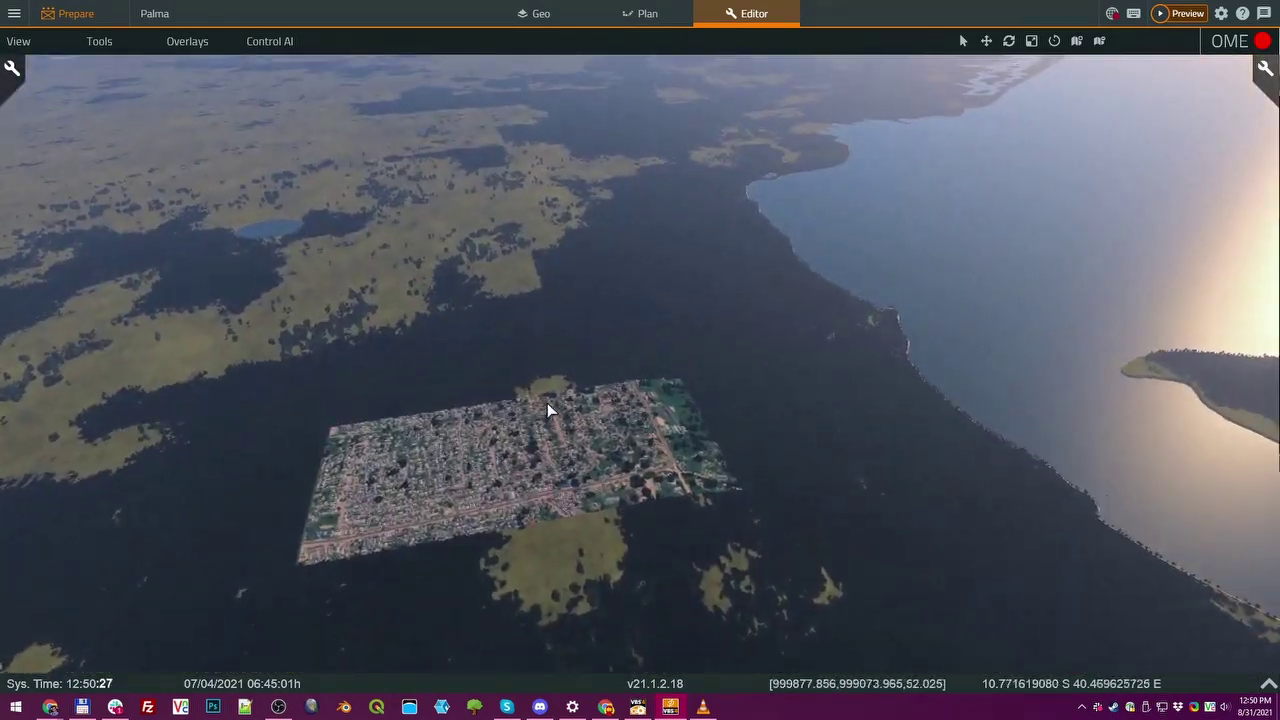
{"action": "left_click_drag", "start_coordinate": [574, 384], "coordinate": [680, 409]}
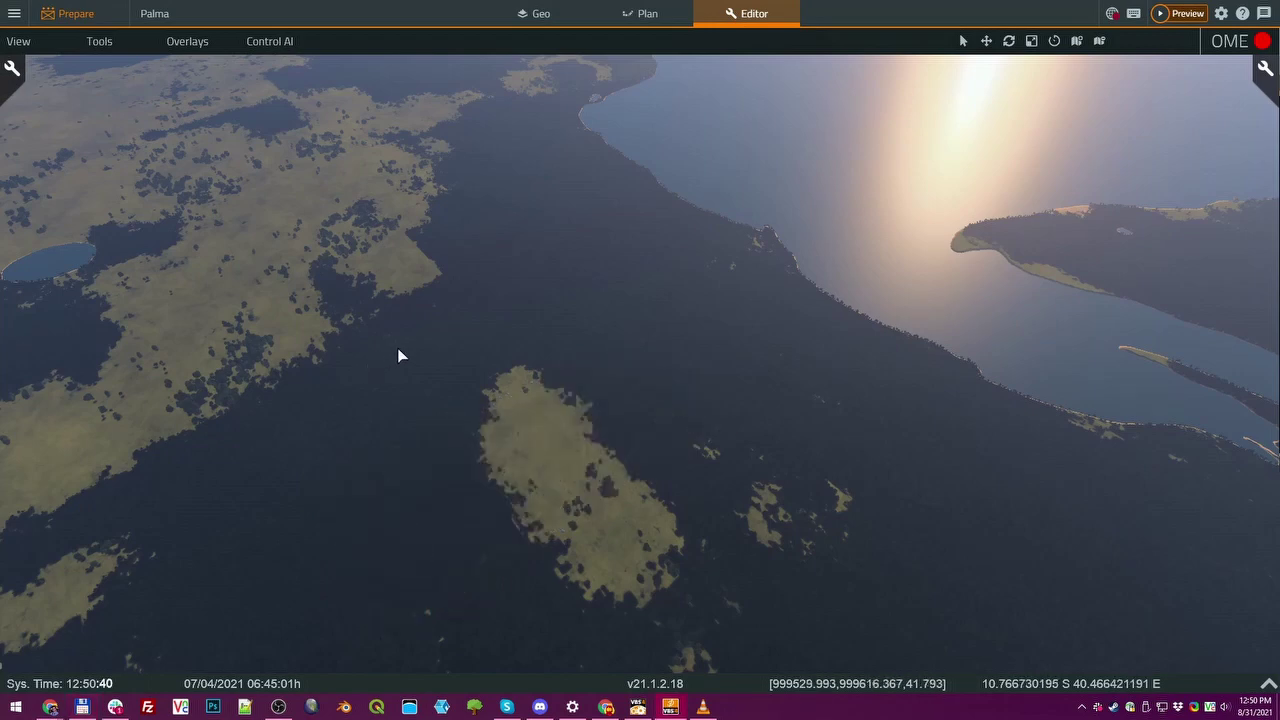
- Pull far back over the coast and review the base terrain of the wider bay and peninsula
{"action": "key", "text": "s"}
{"action": "key", "text": "d"}
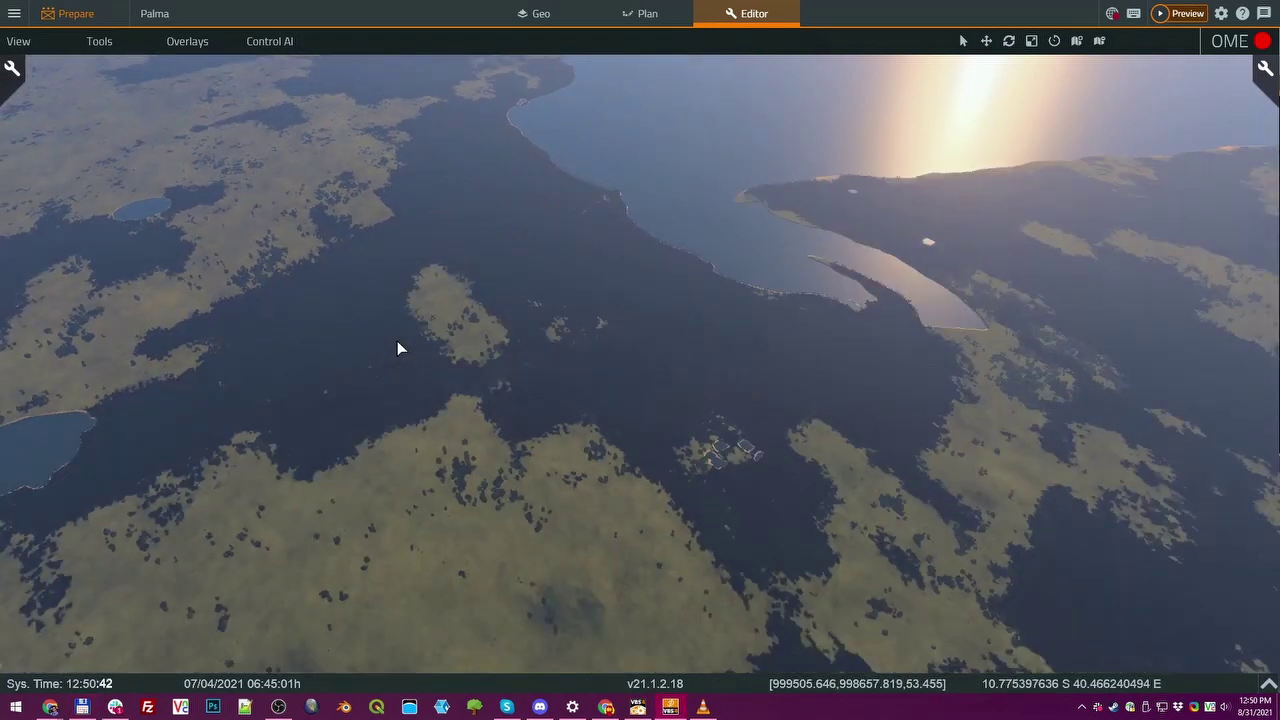
{"action": "key", "text": "s"}
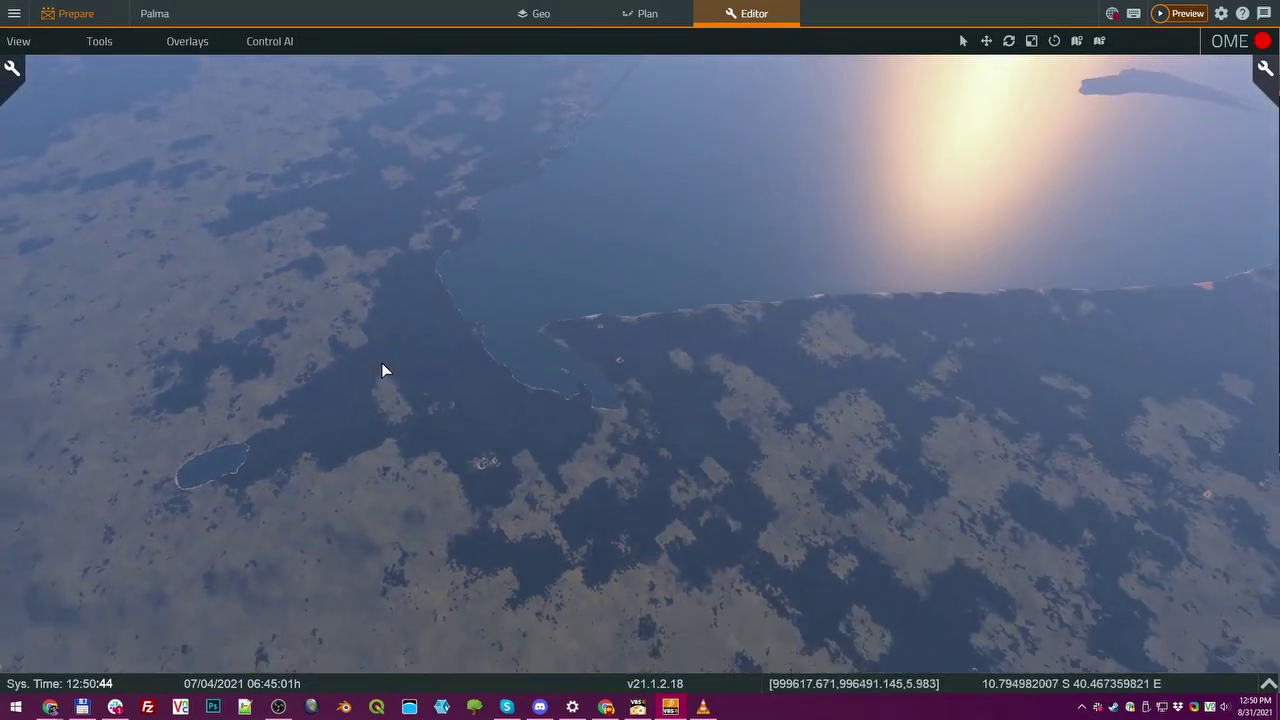
{"action": "key", "text": "s"}
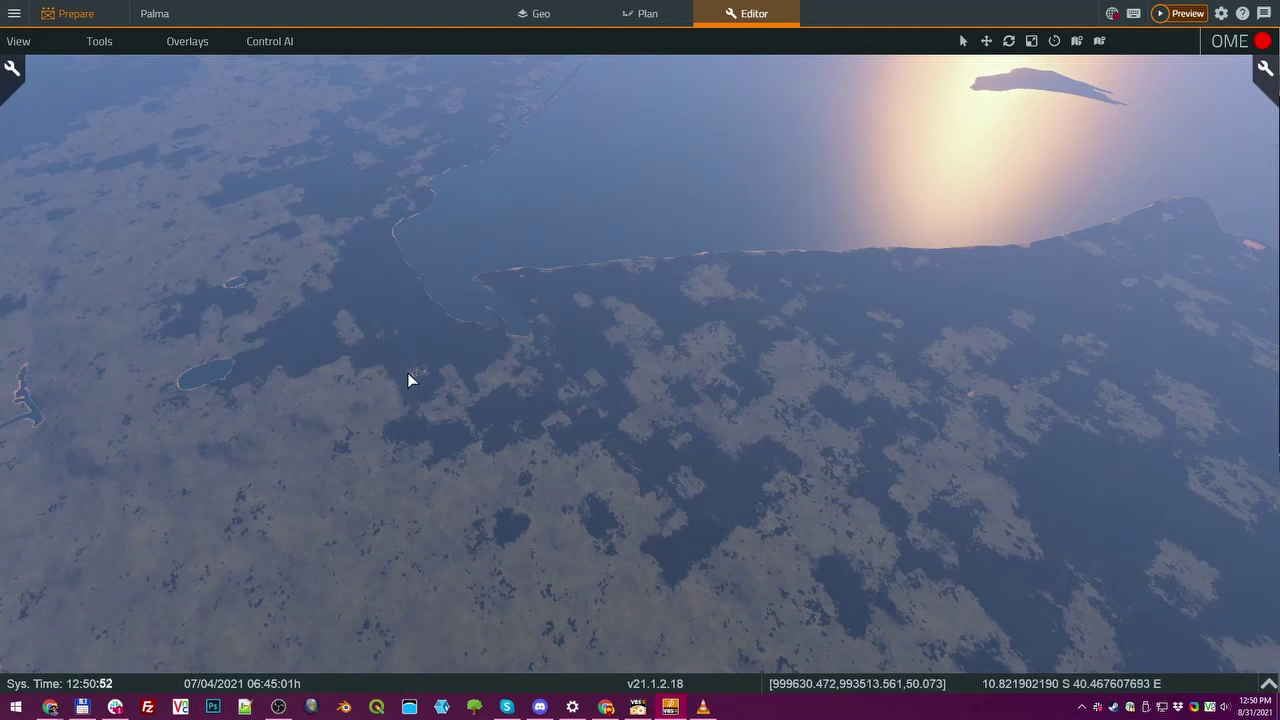
{"action": "mouse_move", "coordinate": [441, 374]}
{"action": "left_mouse_down"}
{"action": "mouse_move", "coordinate": [423, 373]}
{"action": "mouse_move", "coordinate": [436, 371]}
{"action": "left_mouse_up"}
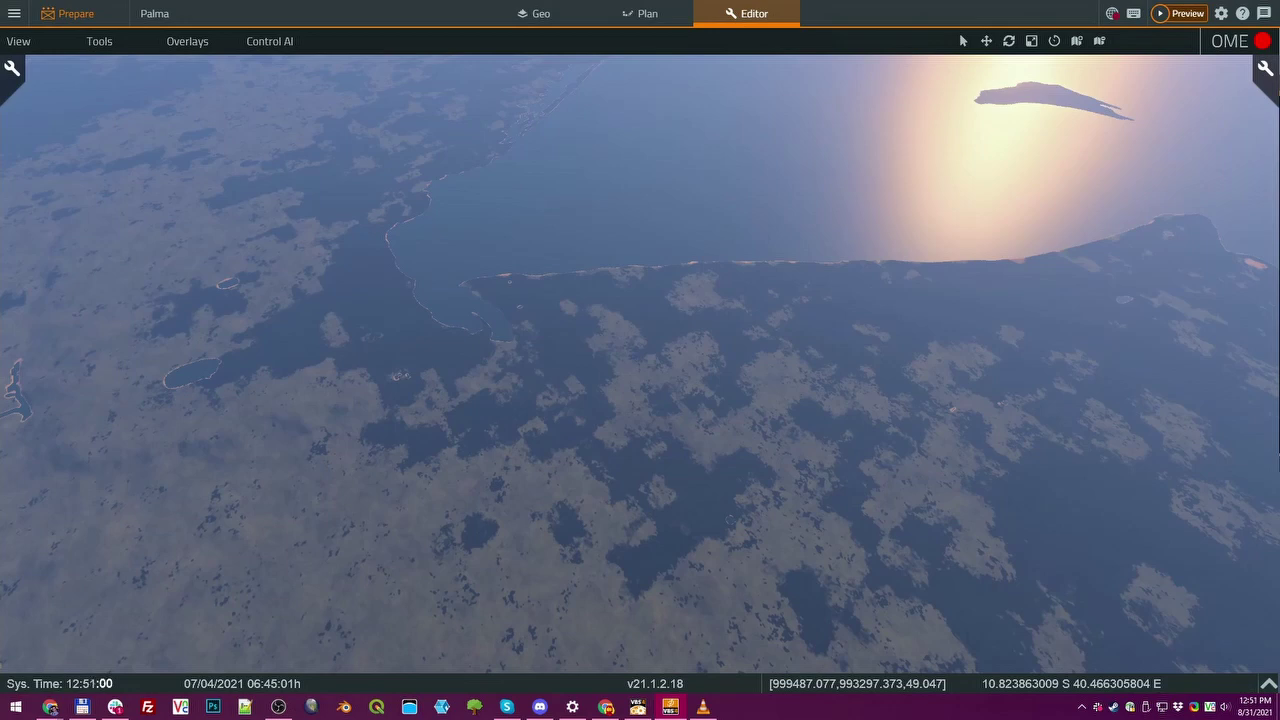
{"action": "left_click_drag", "start_coordinate": [351, 381], "coordinate": [379, 367]}
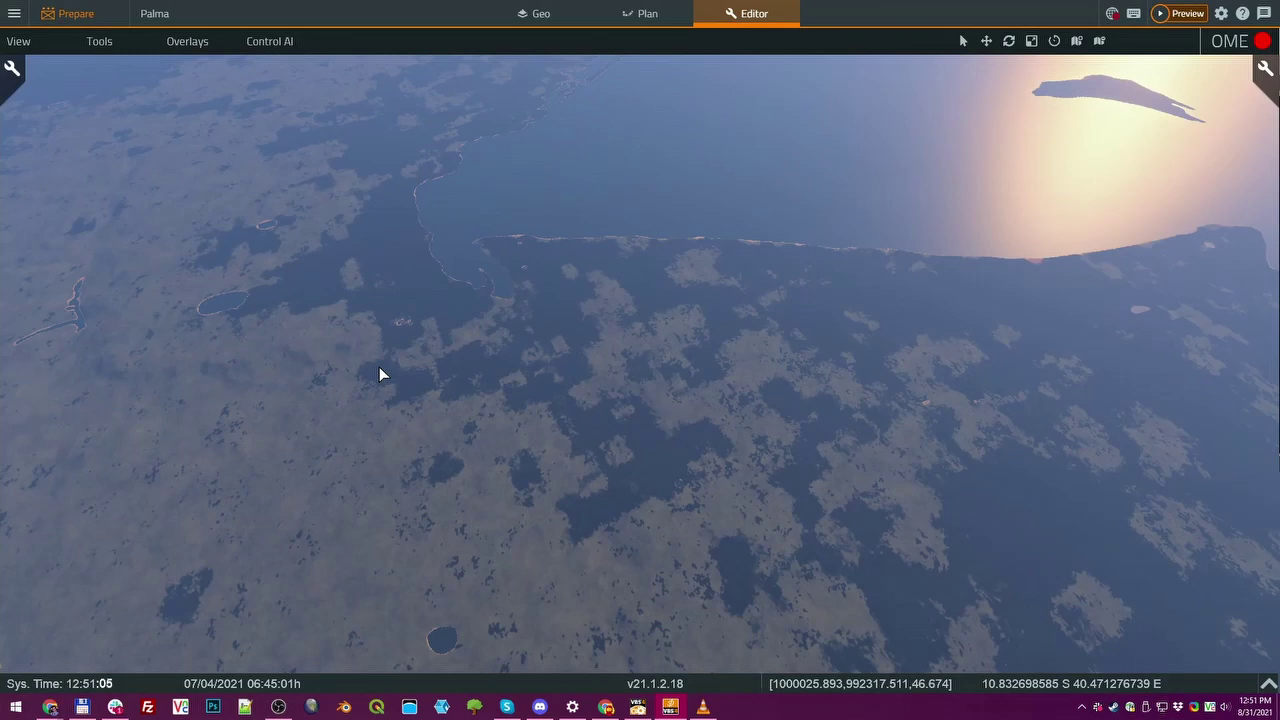
{"action": "left_click_drag", "start_coordinate": [374, 360], "coordinate": [403, 380]}
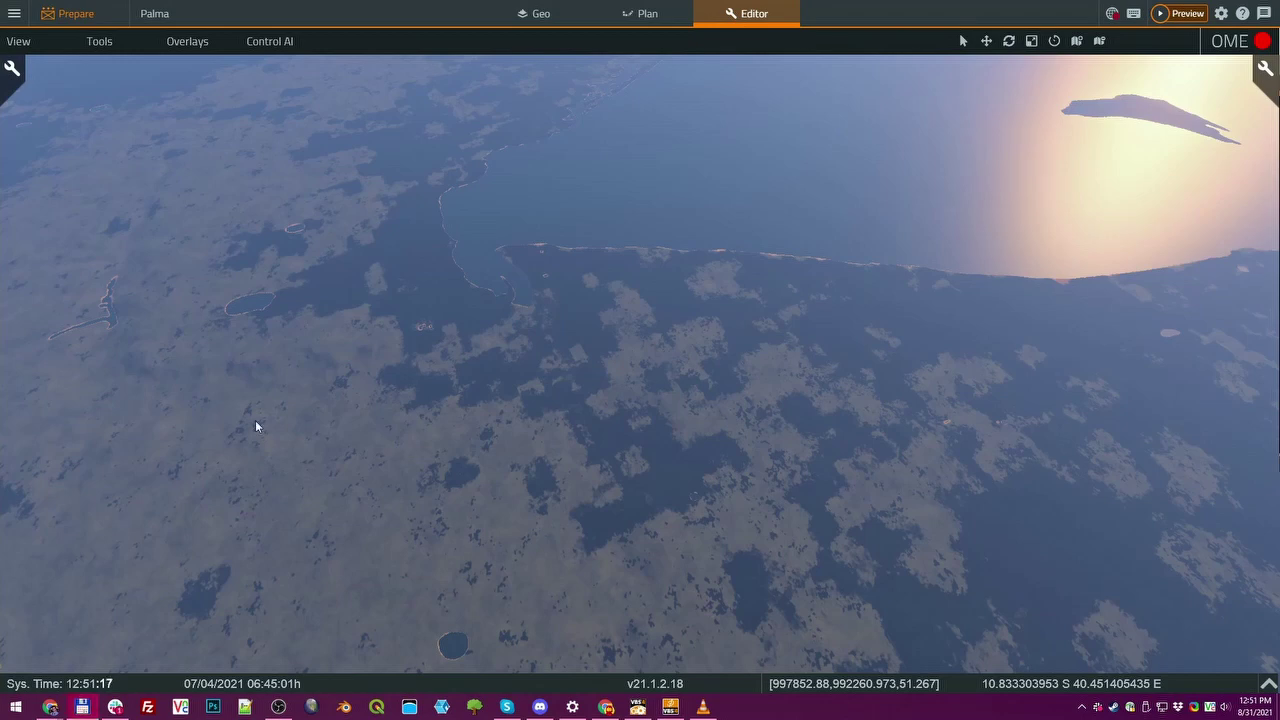
- Fly in over the peninsula and examine its road network, cleared ground and settlement areas from the air
{"action": "left_click_drag", "start_coordinate": [497, 481], "coordinate": [667, 476]}
{"action": "key", "text": "w"}
{"action": "scroll", "coordinate": [672, 483], "scroll_direction": "up", "scroll_amount": 4}
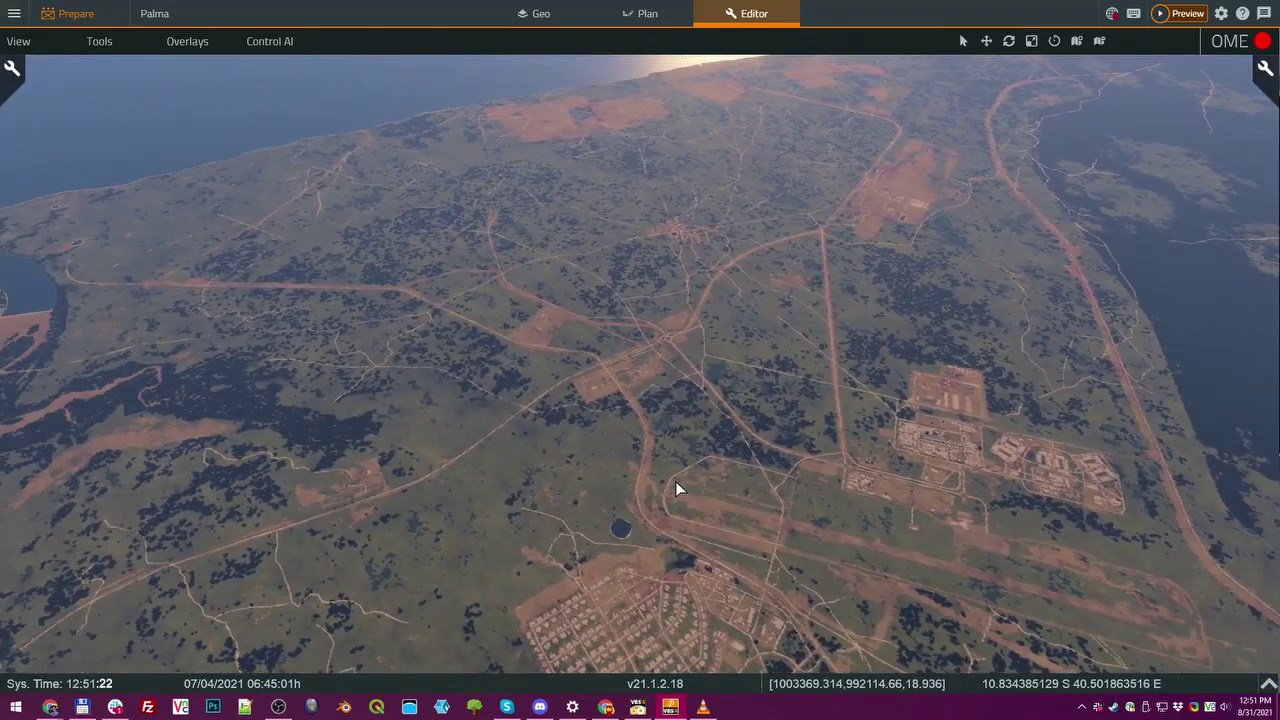
{"action": "scroll", "coordinate": [493, 412], "scroll_direction": "down", "scroll_amount": 3}
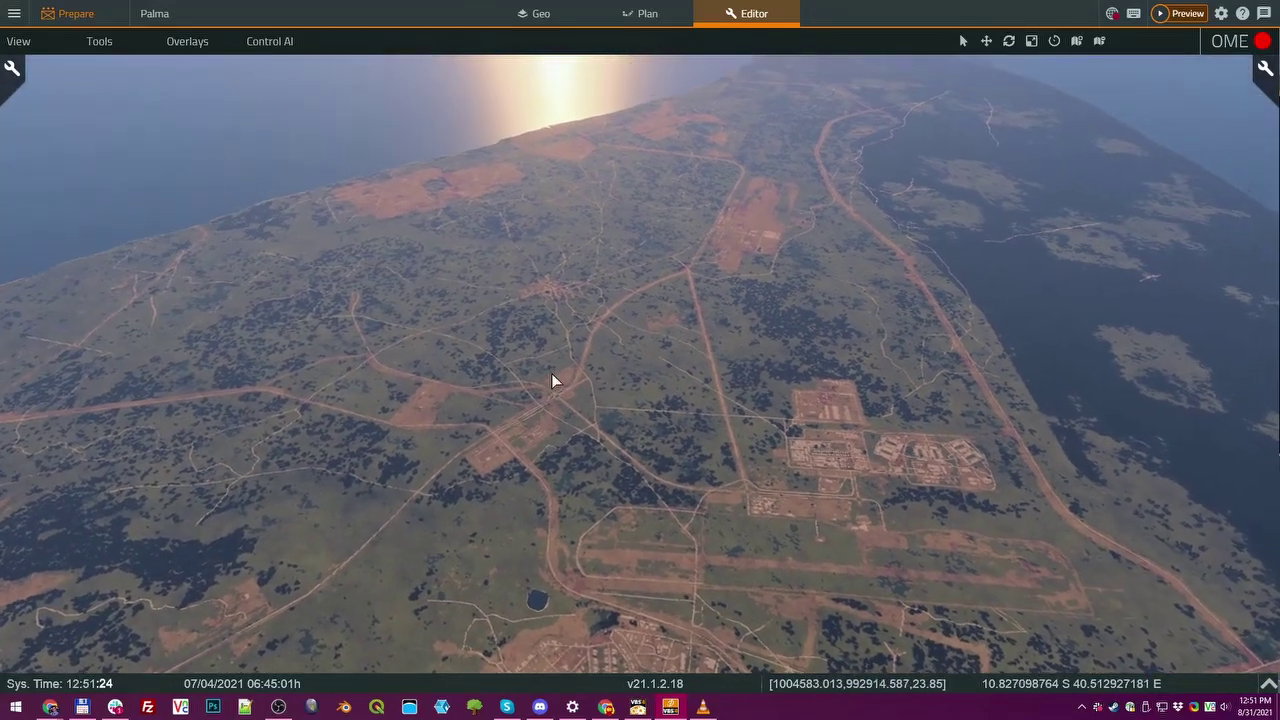
{"action": "scroll", "coordinate": [551, 373], "scroll_direction": "down", "scroll_amount": 3}
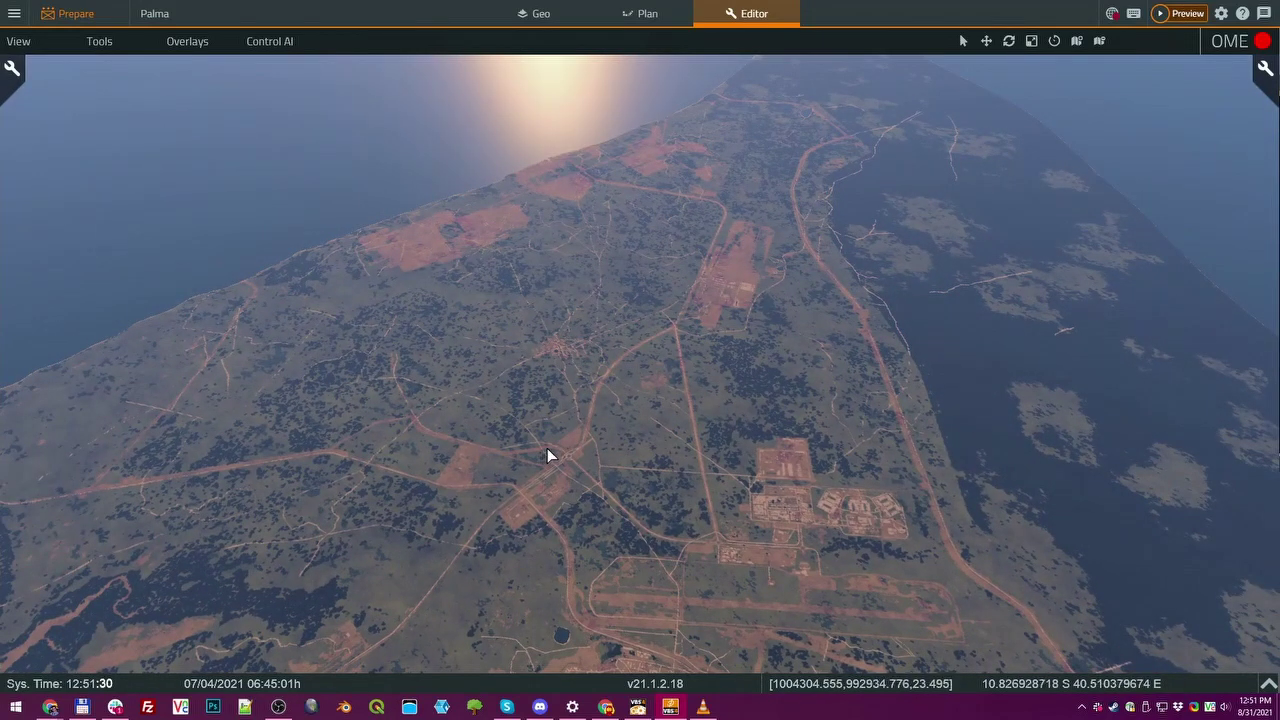
- Descend to ground level in the peninsula's open grassland and inspect the grass, bushes and scattered trees
{"action": "left_click_drag", "start_coordinate": [630, 481], "coordinate": [677, 246]}
{"action": "key", "text": "w"}
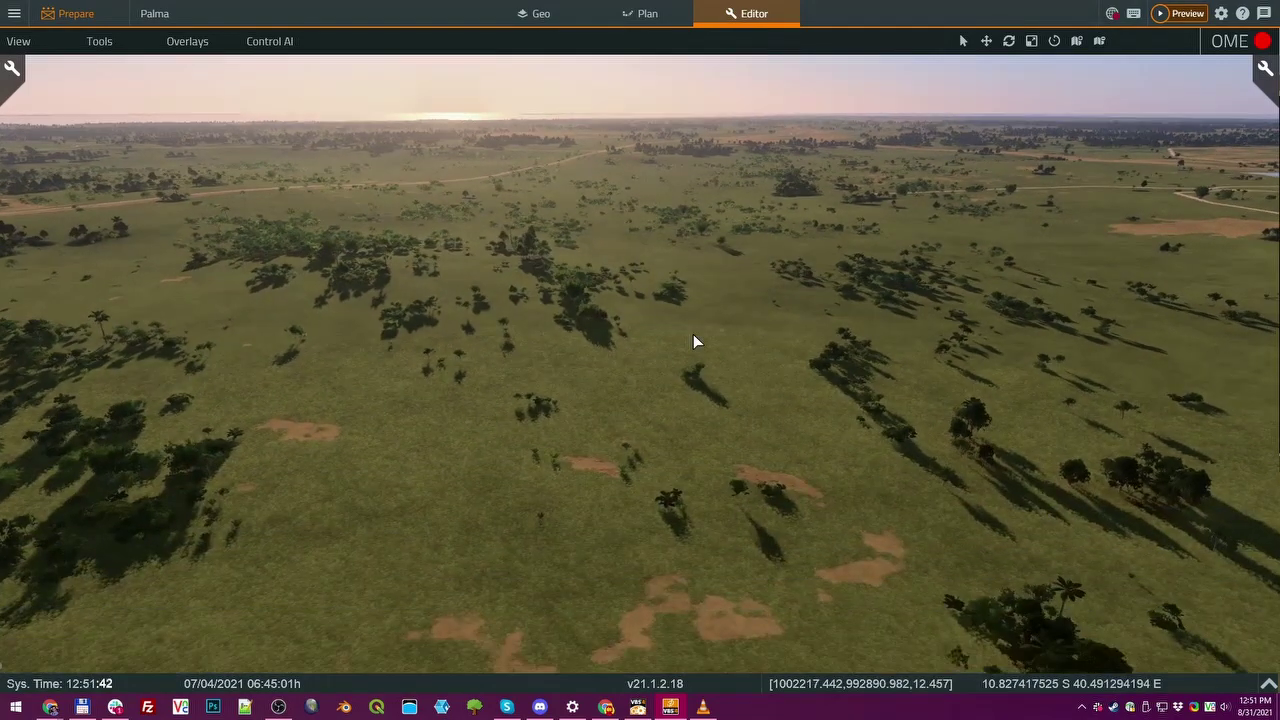
{"action": "left_click_drag", "start_coordinate": [656, 368], "coordinate": [675, 329]}
{"action": "key", "text": "w"}
{"action": "key", "text": "w"}
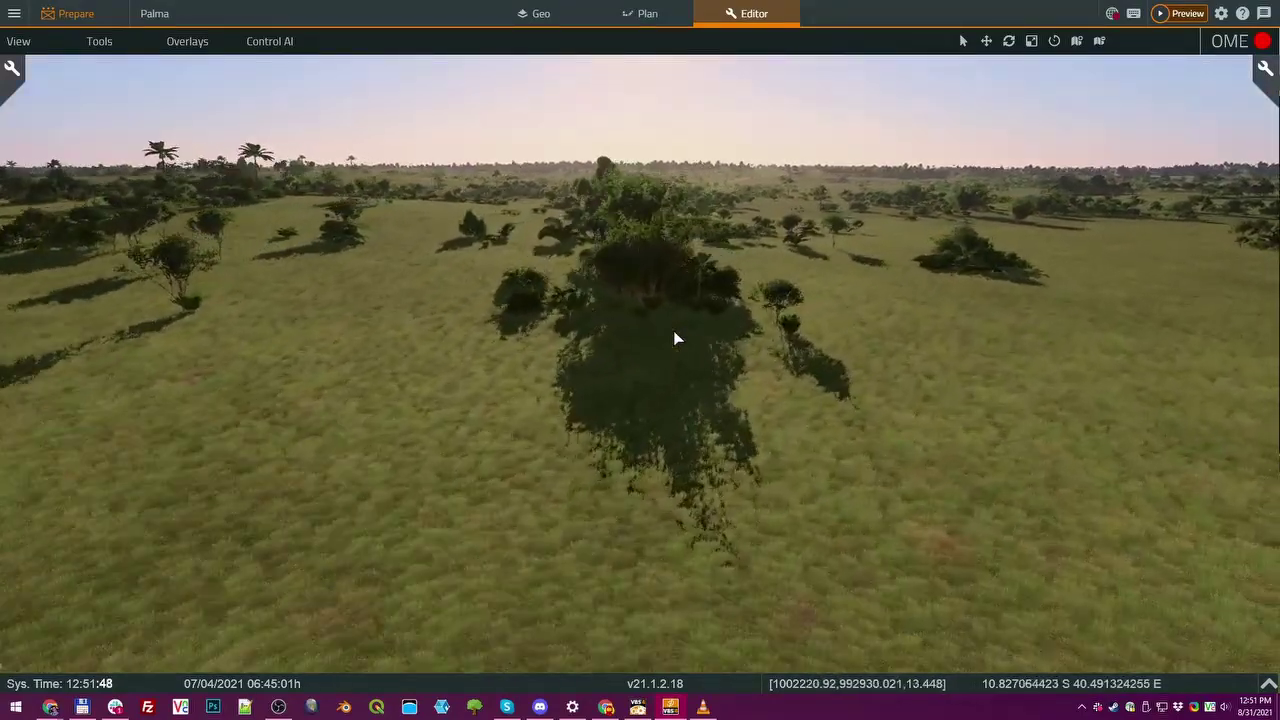
{"action": "key", "text": "d"}
{"action": "left_click_drag", "start_coordinate": [679, 337], "coordinate": [684, 314]}
{"action": "key", "text": "w"}
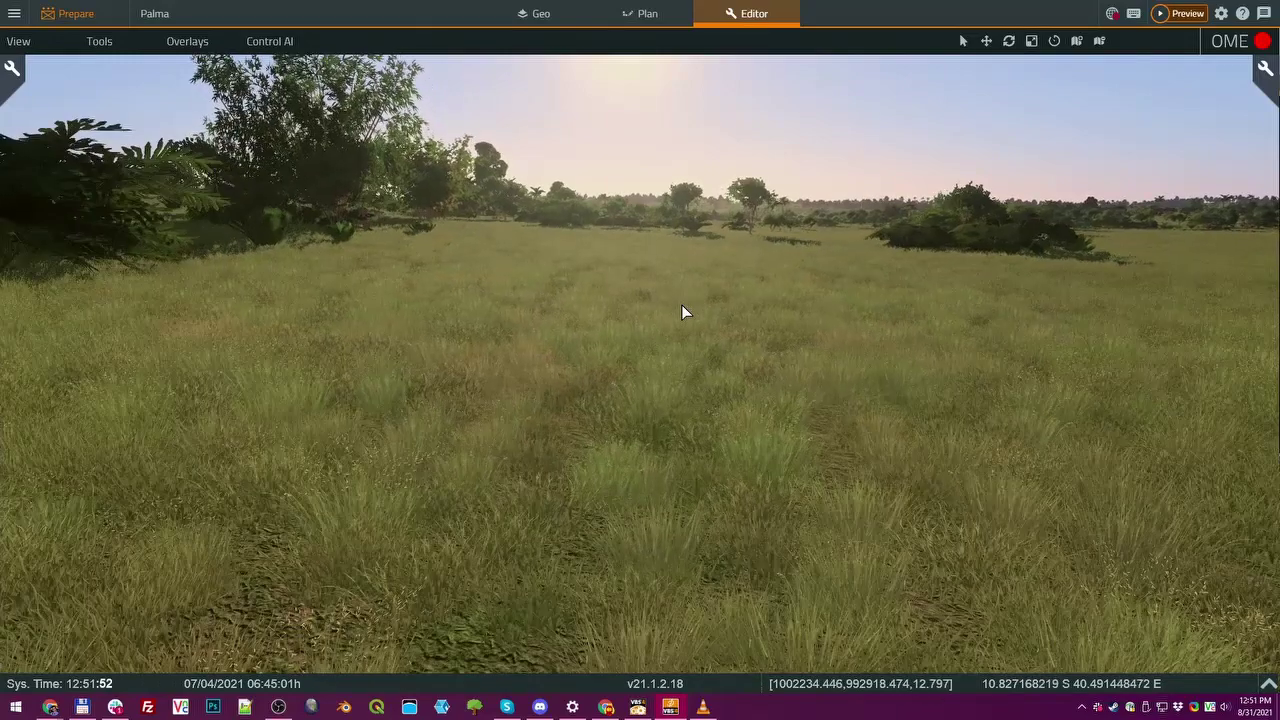
{"action": "key", "text": "w"}
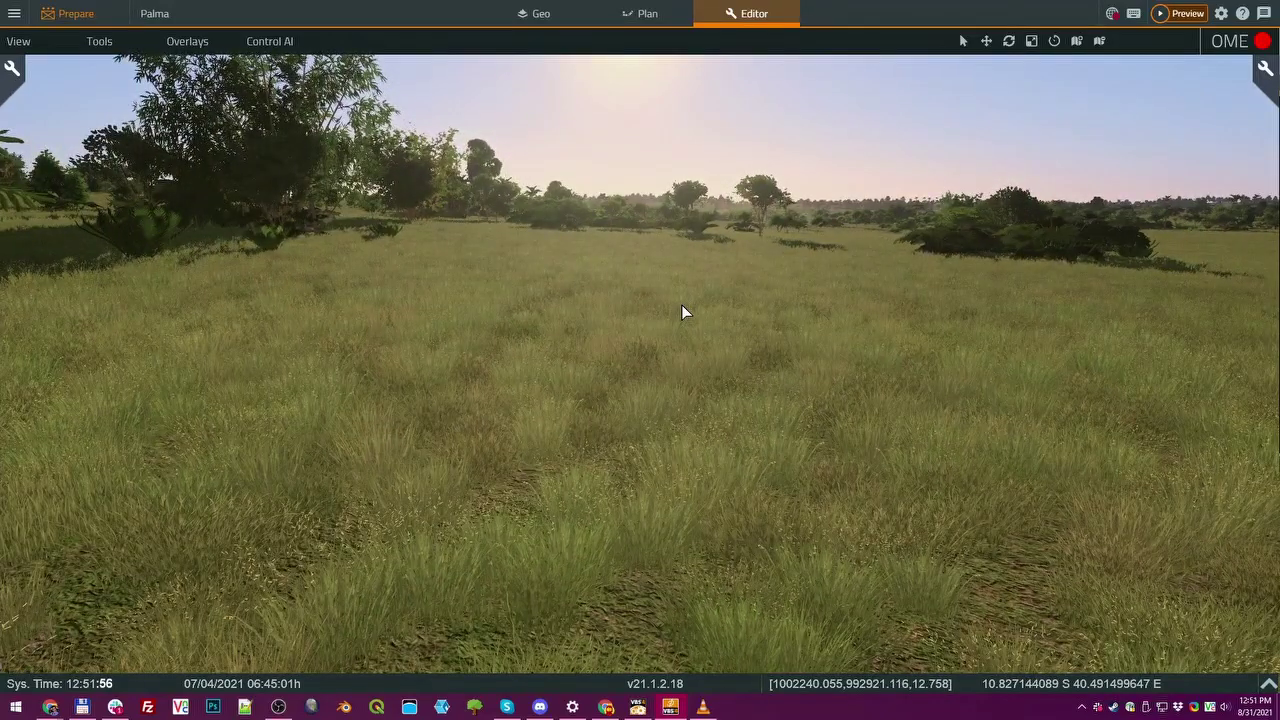
{"action": "left_click_drag", "start_coordinate": [619, 326], "coordinate": [673, 372]}
{"action": "key", "text": "w"}
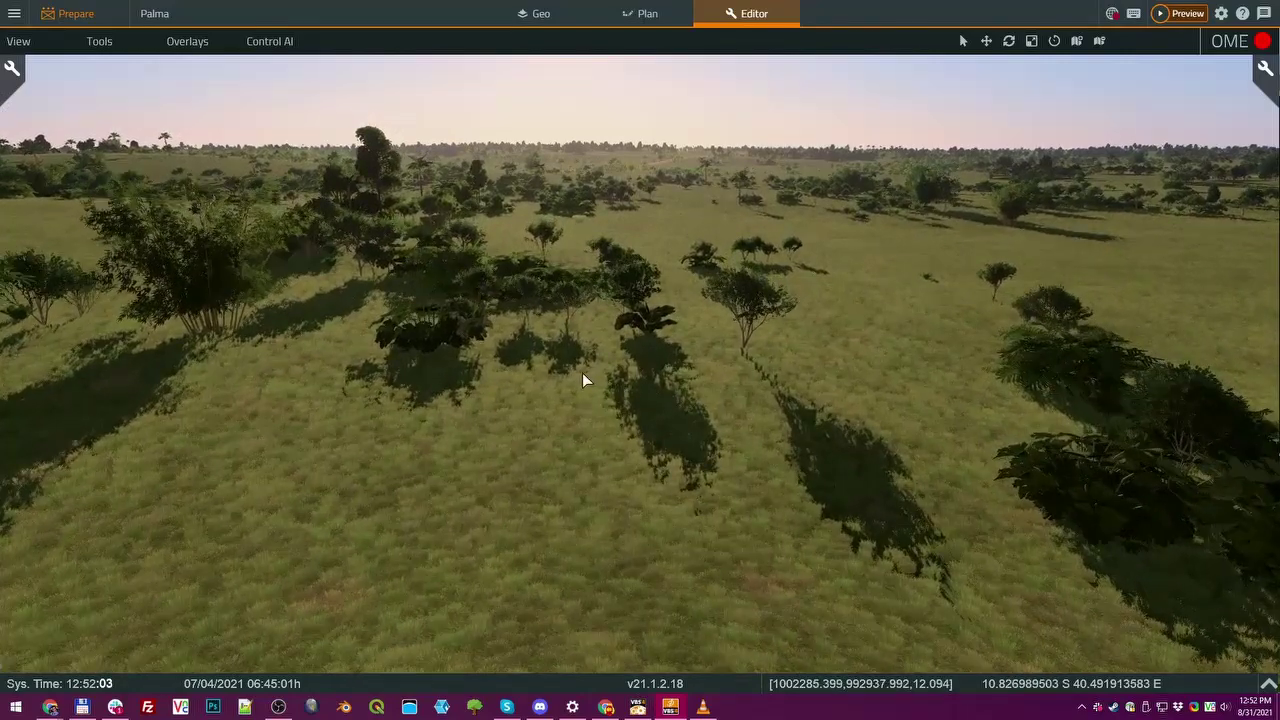
- Climb above the grassland and examine the roads, tree clusters and bare ground around the small pond
{"action": "left_click_drag", "start_coordinate": [582, 372], "coordinate": [555, 409]}
{"action": "key", "text": "q"}
{"action": "key", "text": "q"}
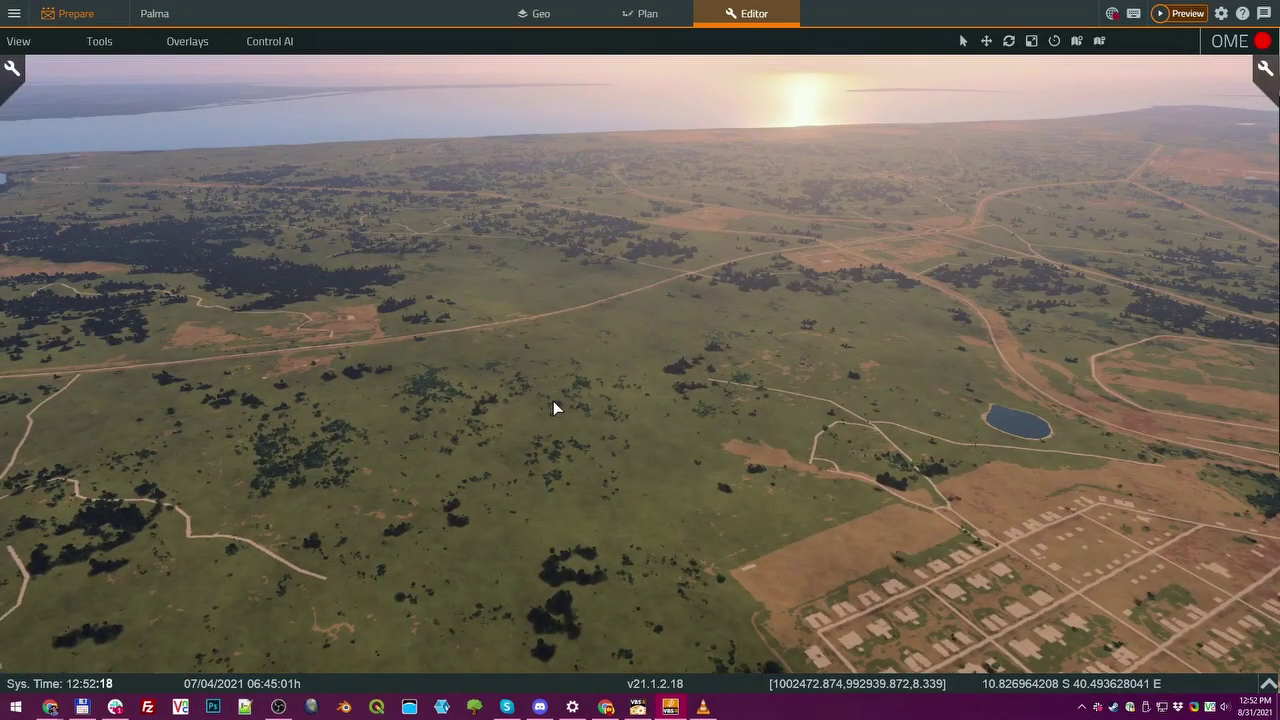
{"action": "left_click_drag", "start_coordinate": [597, 380], "coordinate": [594, 446]}
{"action": "key", "text": "w"}
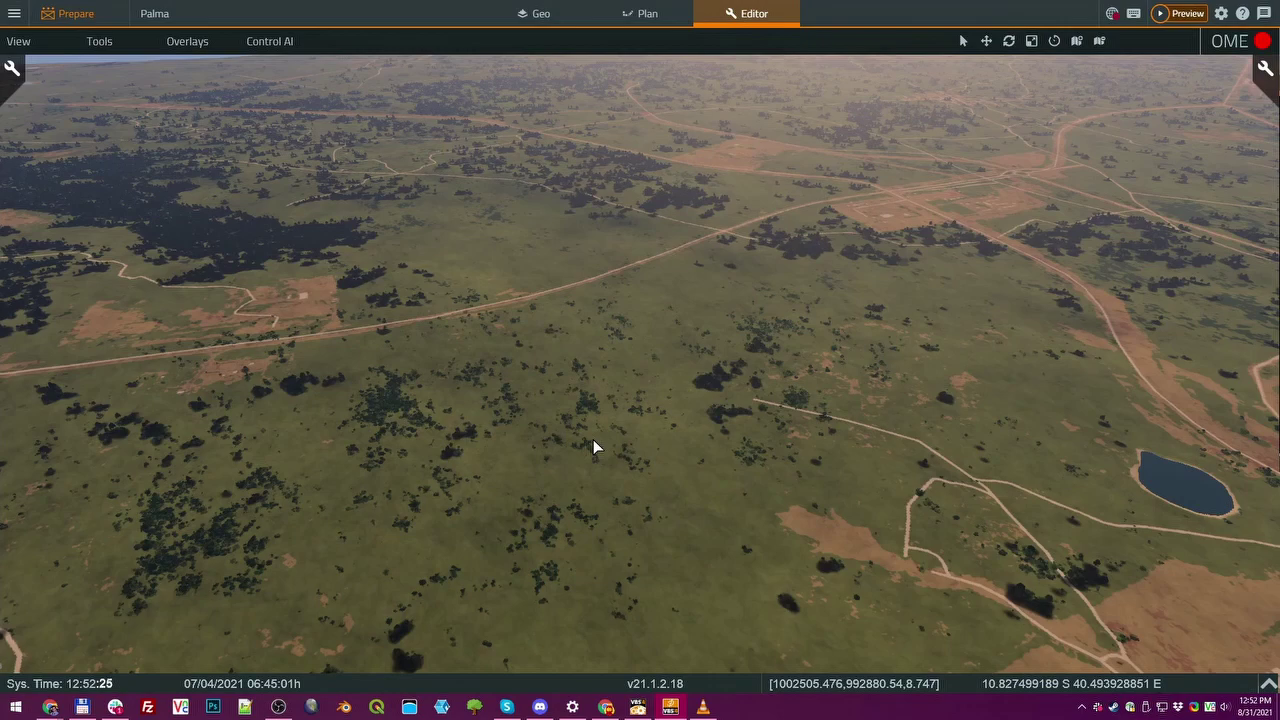
{"action": "left_click_drag", "start_coordinate": [501, 380], "coordinate": [580, 374]}
{"action": "key", "text": "q"}
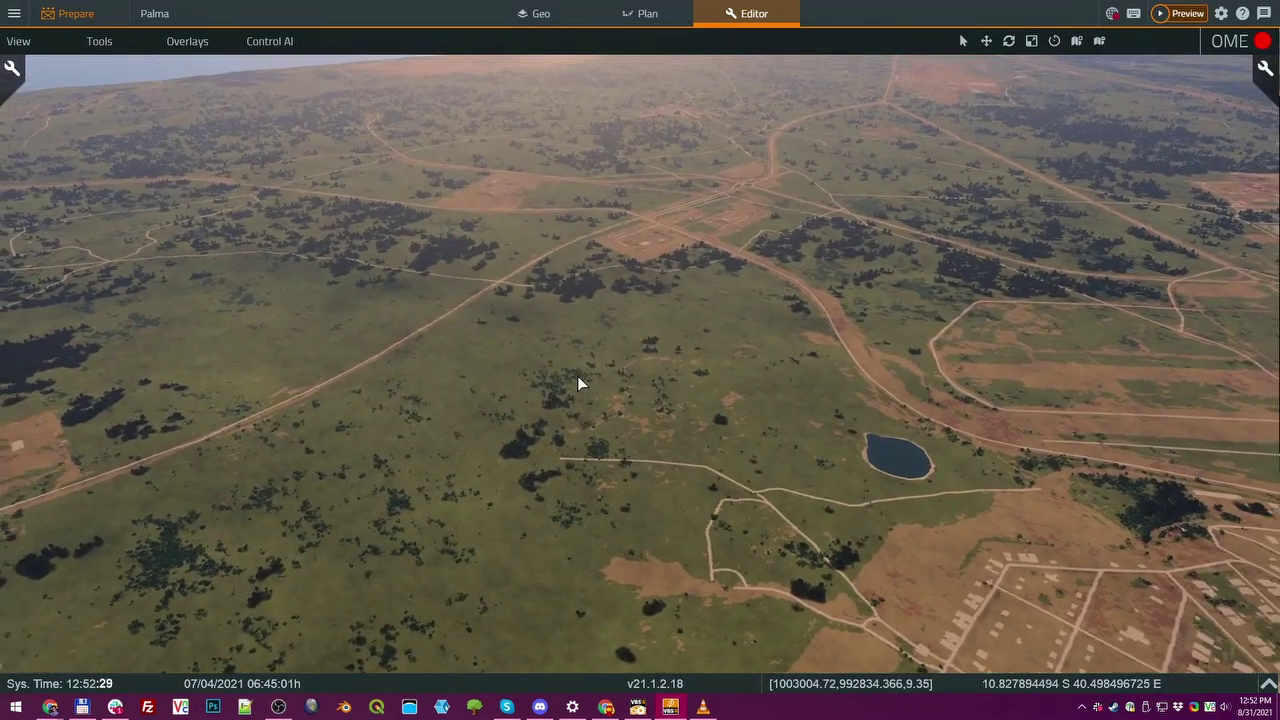
- Pull back high above the bay and review the land cover and roads across the town and peninsula together
{"action": "key", "text": "s"}
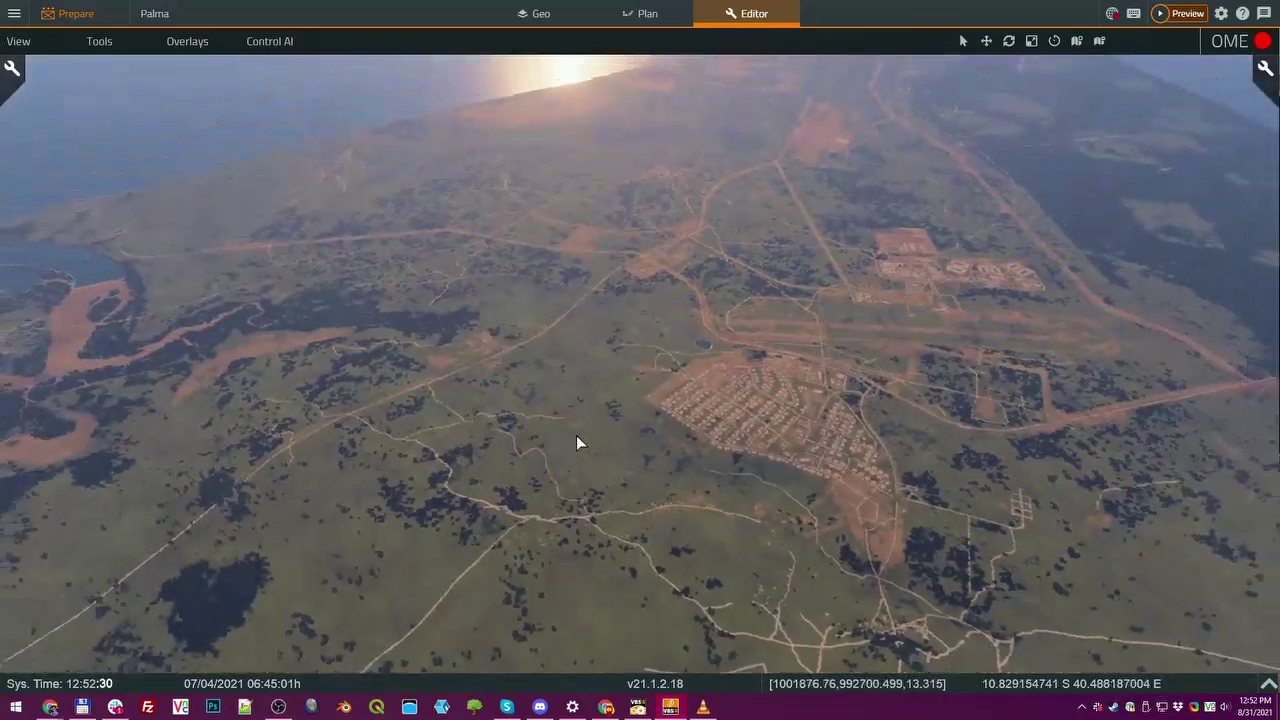
{"action": "left_click_drag", "start_coordinate": [577, 437], "coordinate": [463, 454]}
{"action": "key", "text": "s"}
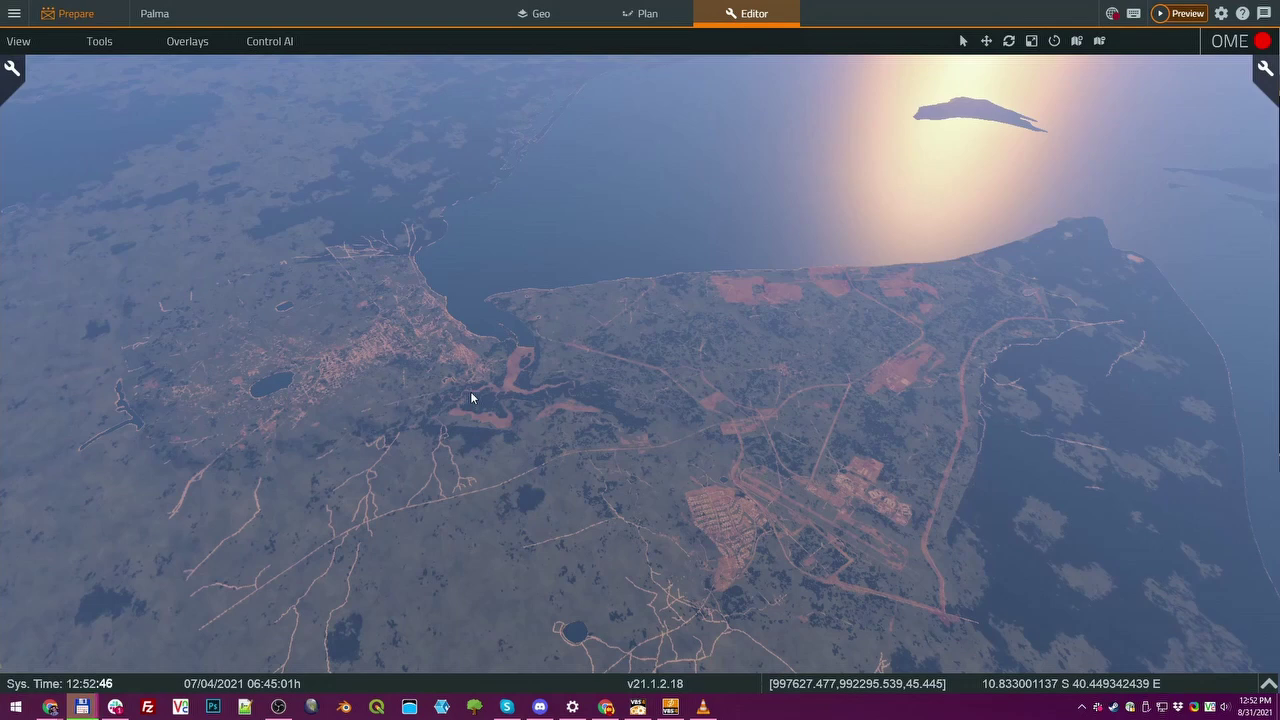
- Review the satellite imagery draped over the town and peninsula from high above the bay
{"action": "mouse_move", "coordinate": [470, 397]}
{"action": "left_mouse_down"}
{"action": "mouse_move", "coordinate": [254, 383]}
{"action": "mouse_move", "coordinate": [503, 383]}
{"action": "mouse_move", "coordinate": [748, 476]}
{"action": "left_mouse_up"}
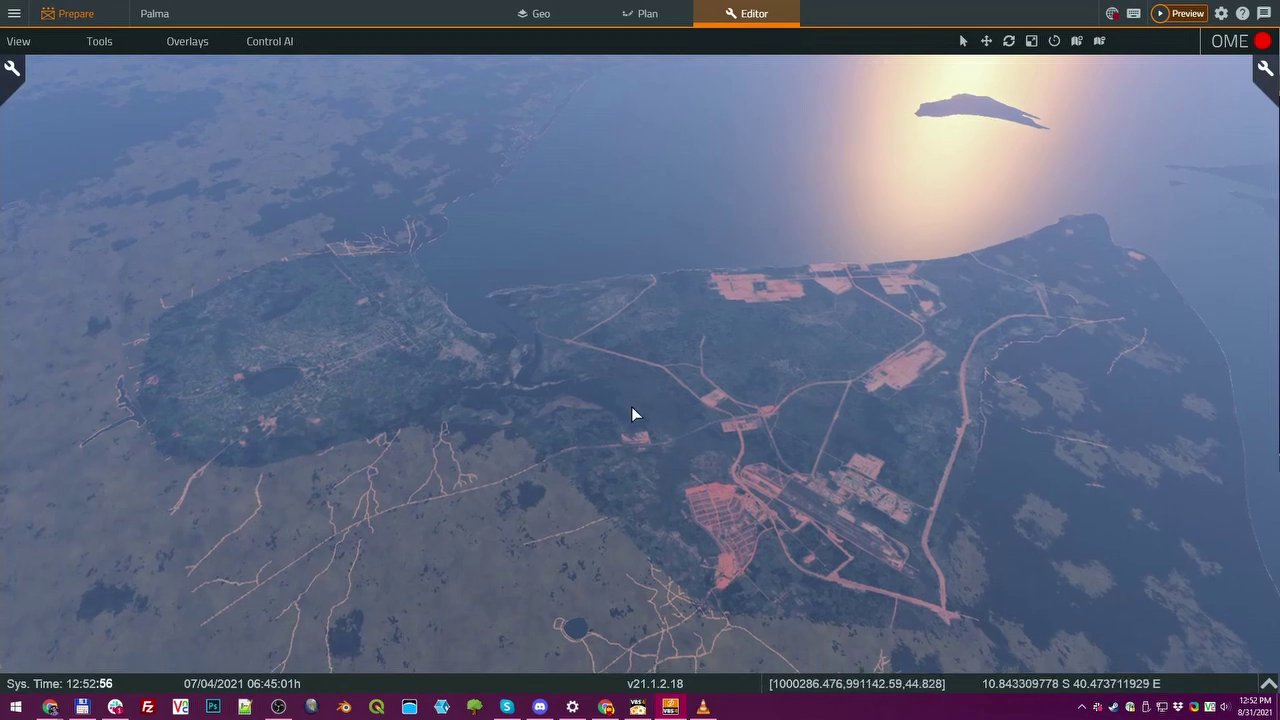
{"action": "left_click_drag", "start_coordinate": [631, 406], "coordinate": [643, 419]}
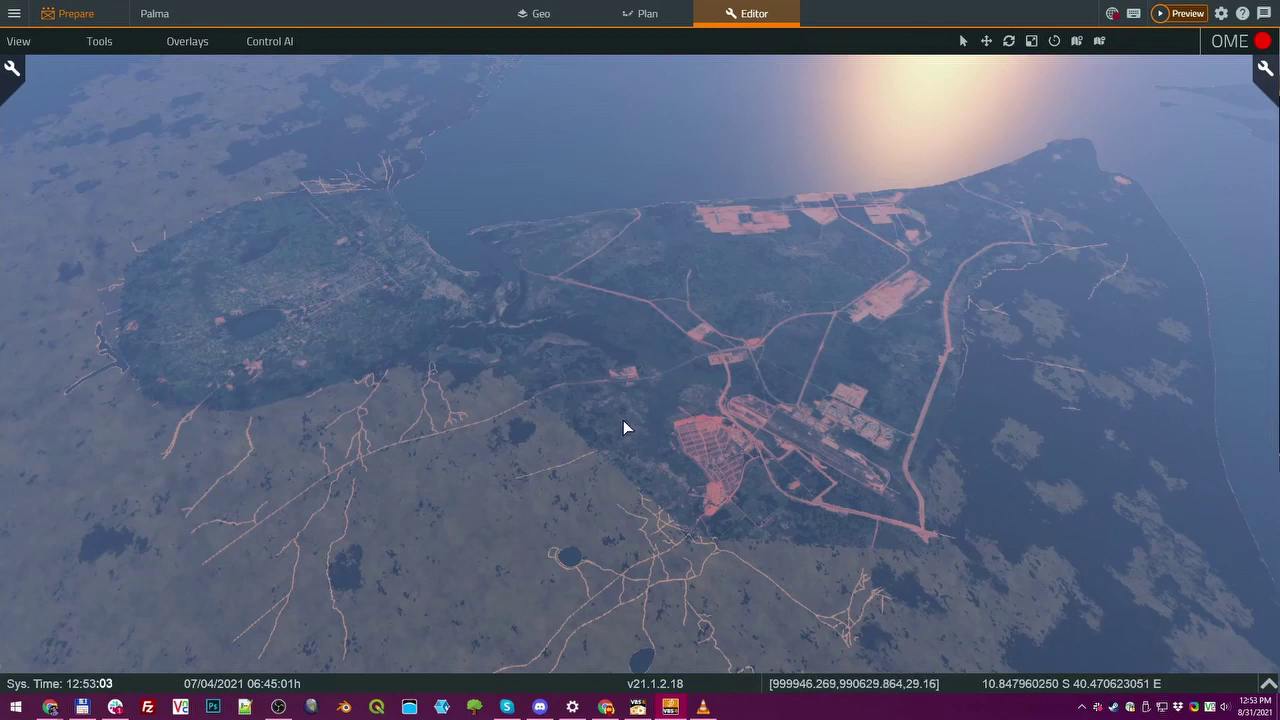
{"action": "left_click_drag", "start_coordinate": [657, 419], "coordinate": [609, 395]}
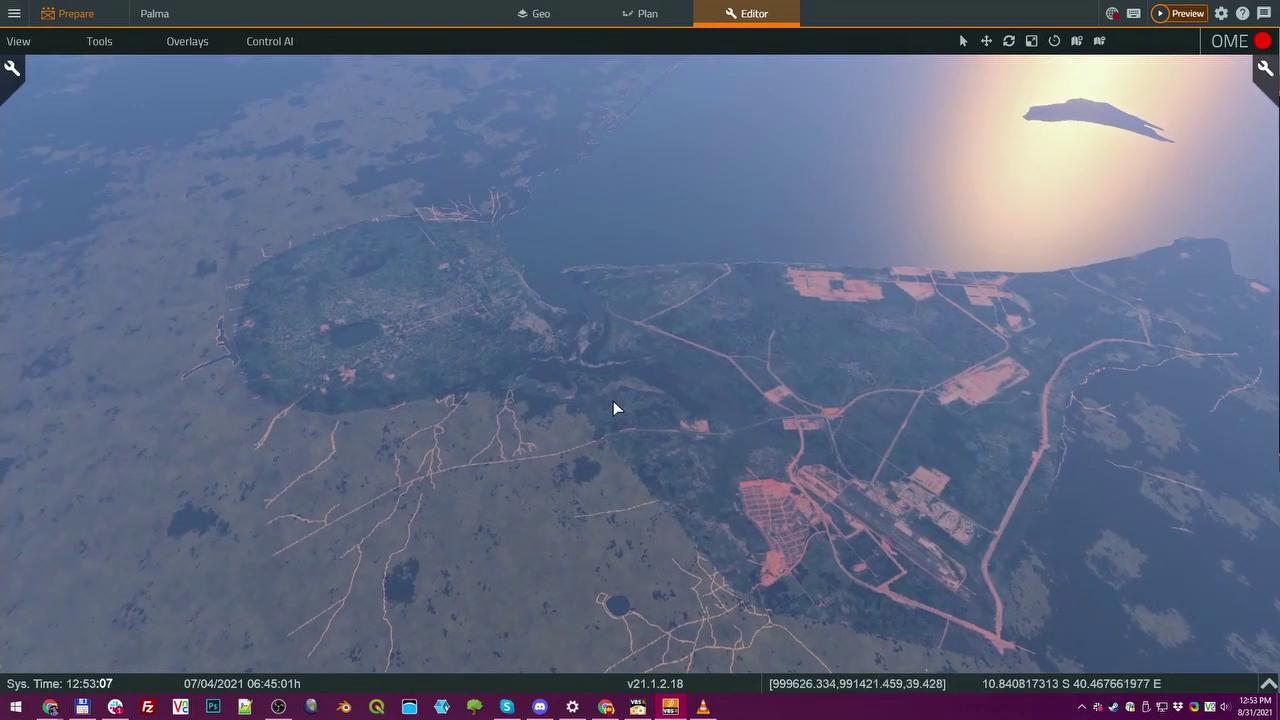
{"action": "left_click_drag", "start_coordinate": [546, 400], "coordinate": [575, 400]}
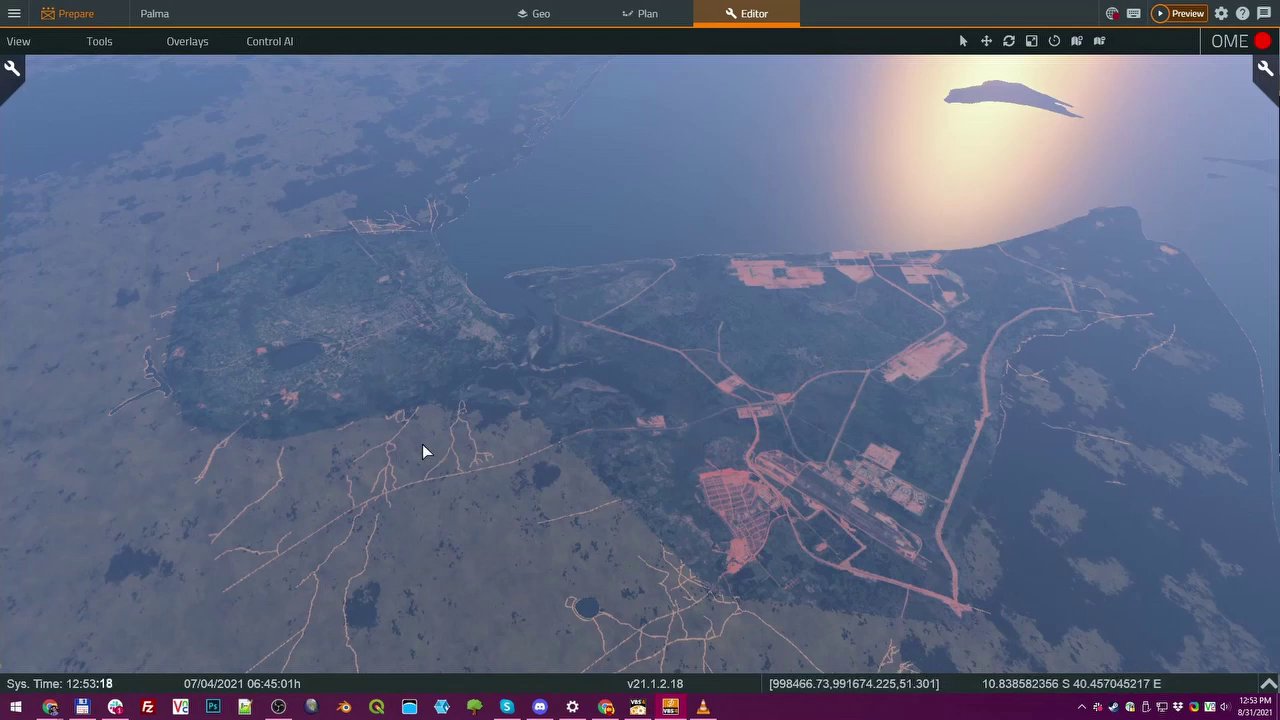
- Back out to regional scale and compare the detailed town and peninsula area with the surrounding land and coastline
{"action": "key", "text": "s"}
{"action": "scroll", "coordinate": [270, 453], "scroll_direction": "down", "scroll_amount": 3}
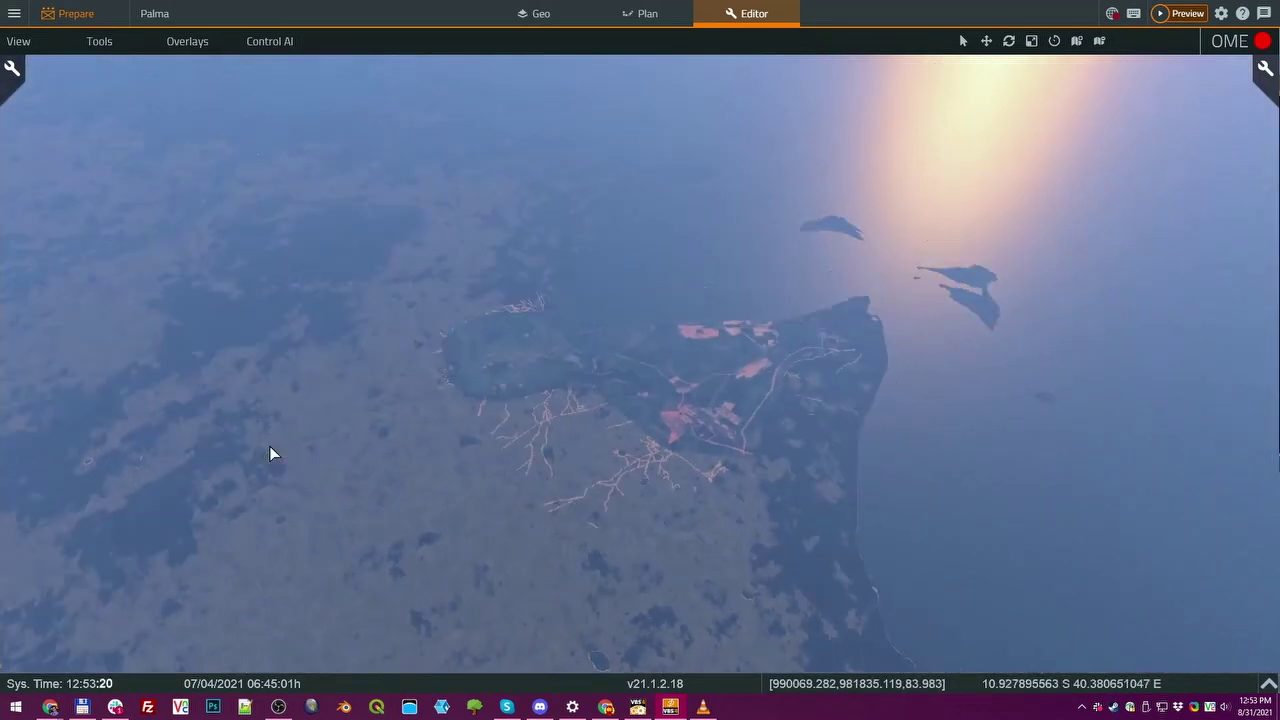
{"action": "scroll", "coordinate": [277, 460], "scroll_direction": "up", "scroll_amount": 3}
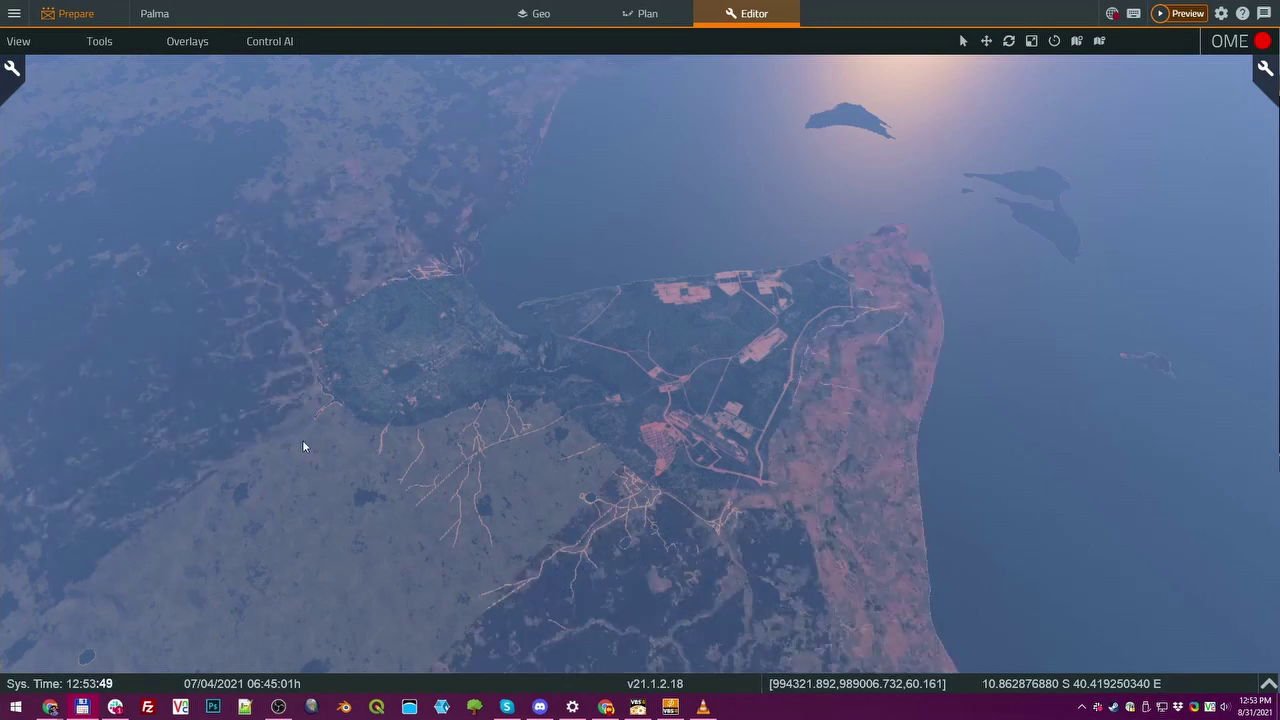
{"action": "left_click_drag", "start_coordinate": [463, 422], "coordinate": [372, 425]}
{"action": "mouse_move", "coordinate": [481, 408]}
{"action": "left_mouse_down"}
{"action": "mouse_move", "coordinate": [403, 452]}
{"action": "mouse_move", "coordinate": [390, 427]}
{"action": "mouse_move", "coordinate": [512, 438]}
{"action": "mouse_move", "coordinate": [481, 452]}
{"action": "mouse_move", "coordinate": [477, 421]}
{"action": "left_mouse_up"}
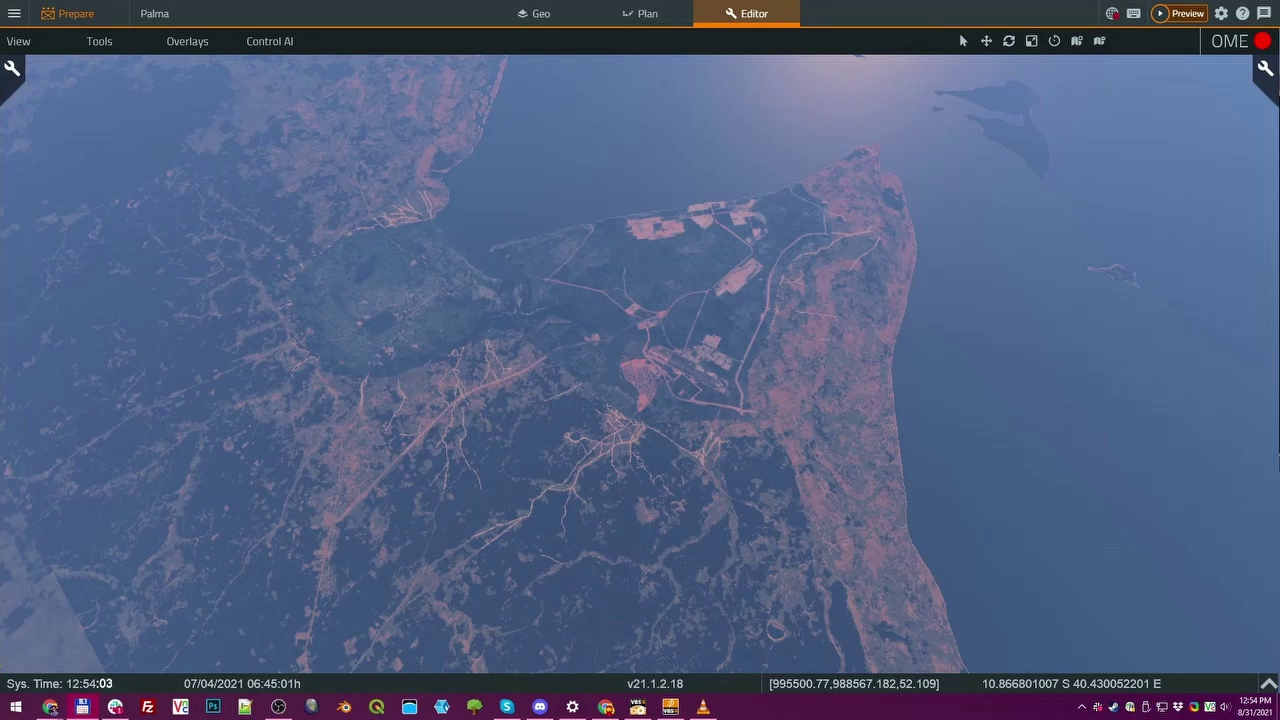
- Fly down to the planned settlement and inspect its red- and green-roofed buildings around the circular green and street grid
{"action": "left_click_drag", "start_coordinate": [544, 360], "coordinate": [512, 295]}
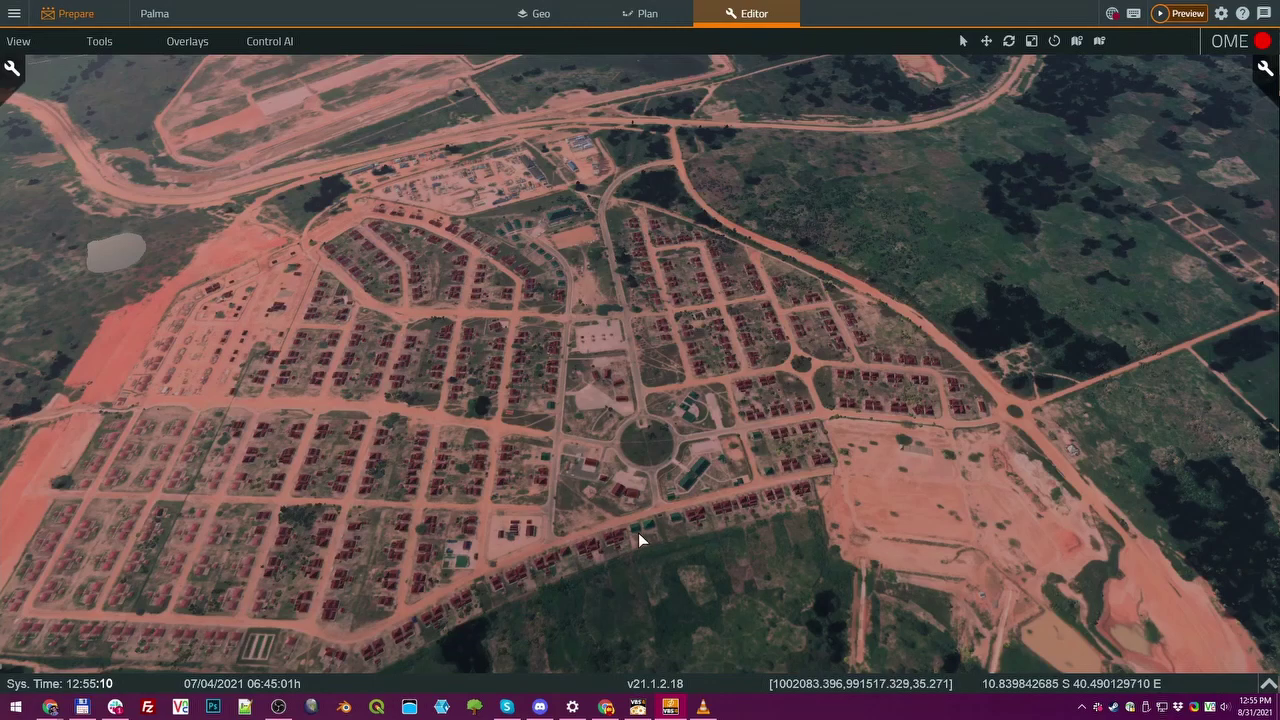
{"action": "left_click_drag", "start_coordinate": [655, 530], "coordinate": [684, 413]}
{"action": "key", "text": "z"}
{"action": "scroll", "coordinate": [725, 430], "scroll_direction": "up", "scroll_amount": 5}
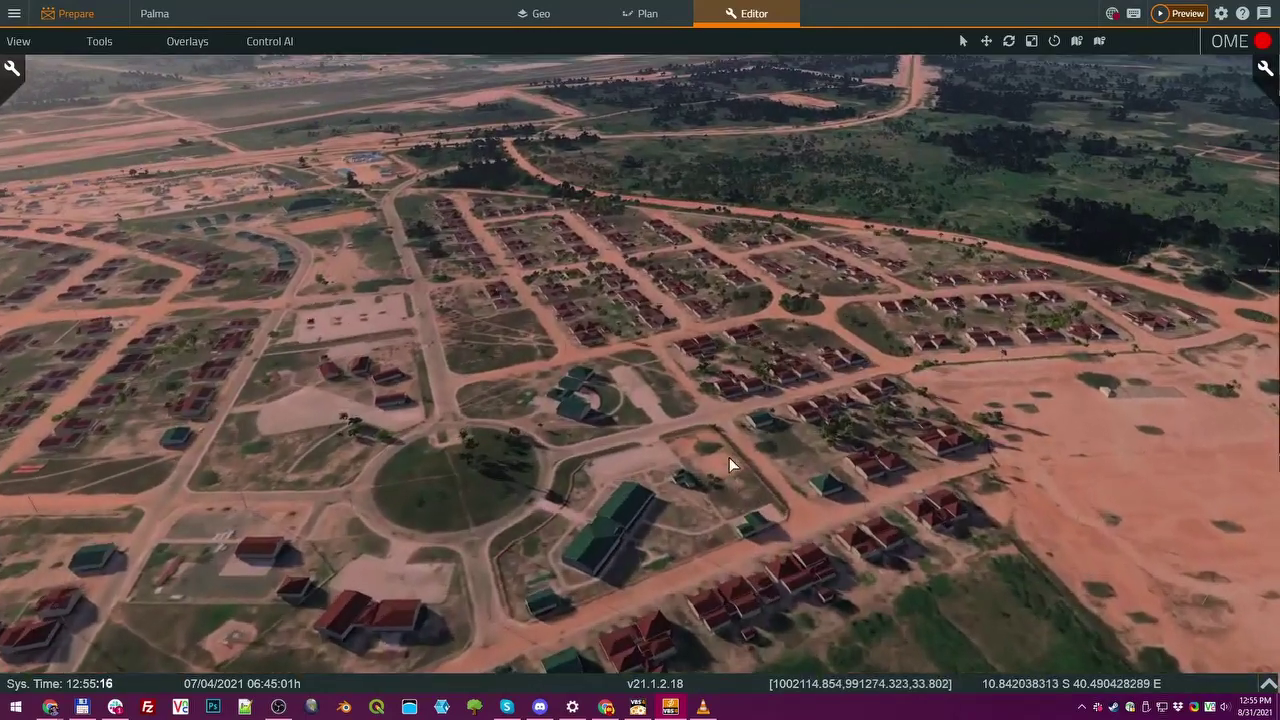
{"action": "left_click_drag", "start_coordinate": [729, 457], "coordinate": [500, 470]}
{"action": "left_click_drag", "start_coordinate": [639, 448], "coordinate": [760, 446]}
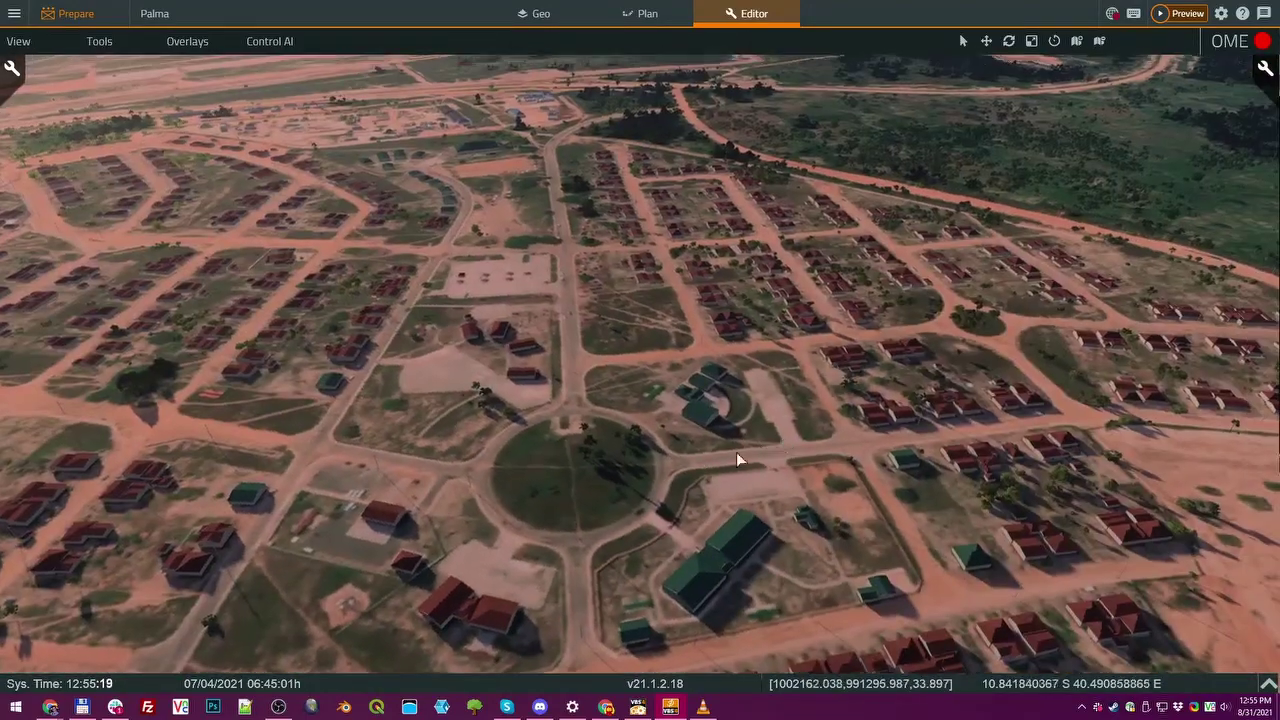
{"action": "left_click_drag", "start_coordinate": [617, 444], "coordinate": [700, 482]}
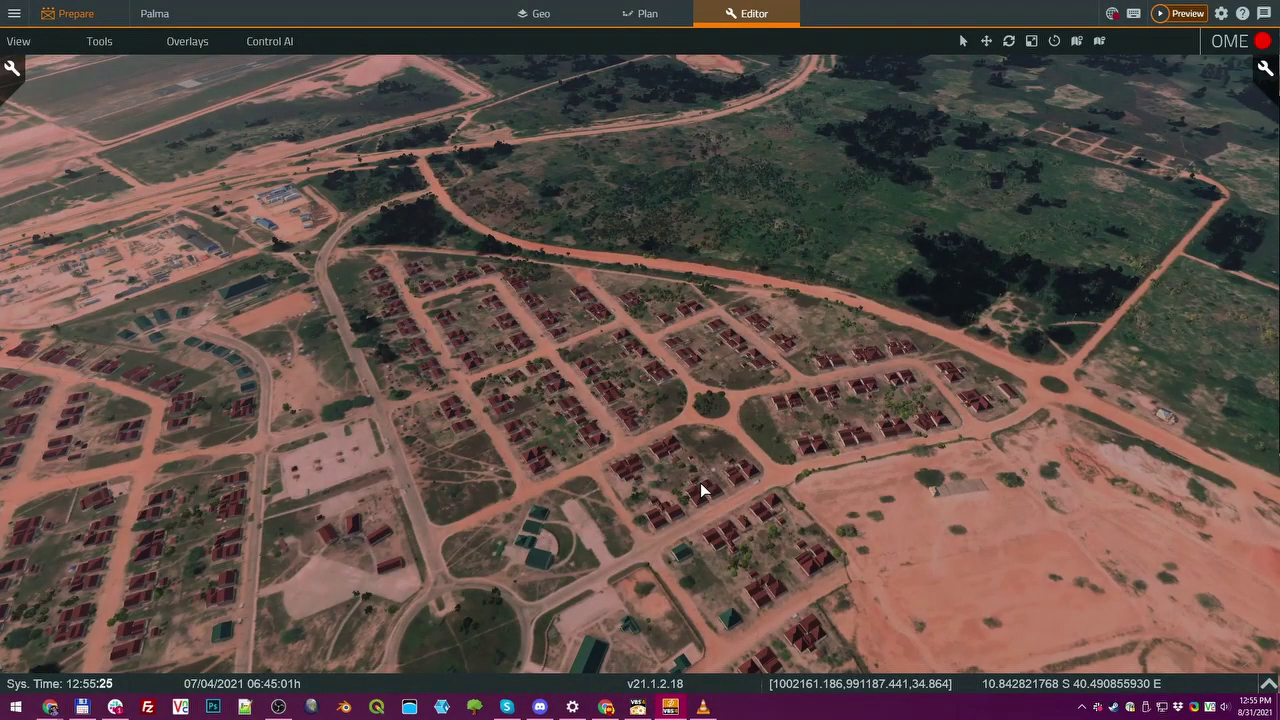
{"action": "left_click_drag", "start_coordinate": [700, 479], "coordinate": [649, 479]}
{"action": "key", "text": "q"}
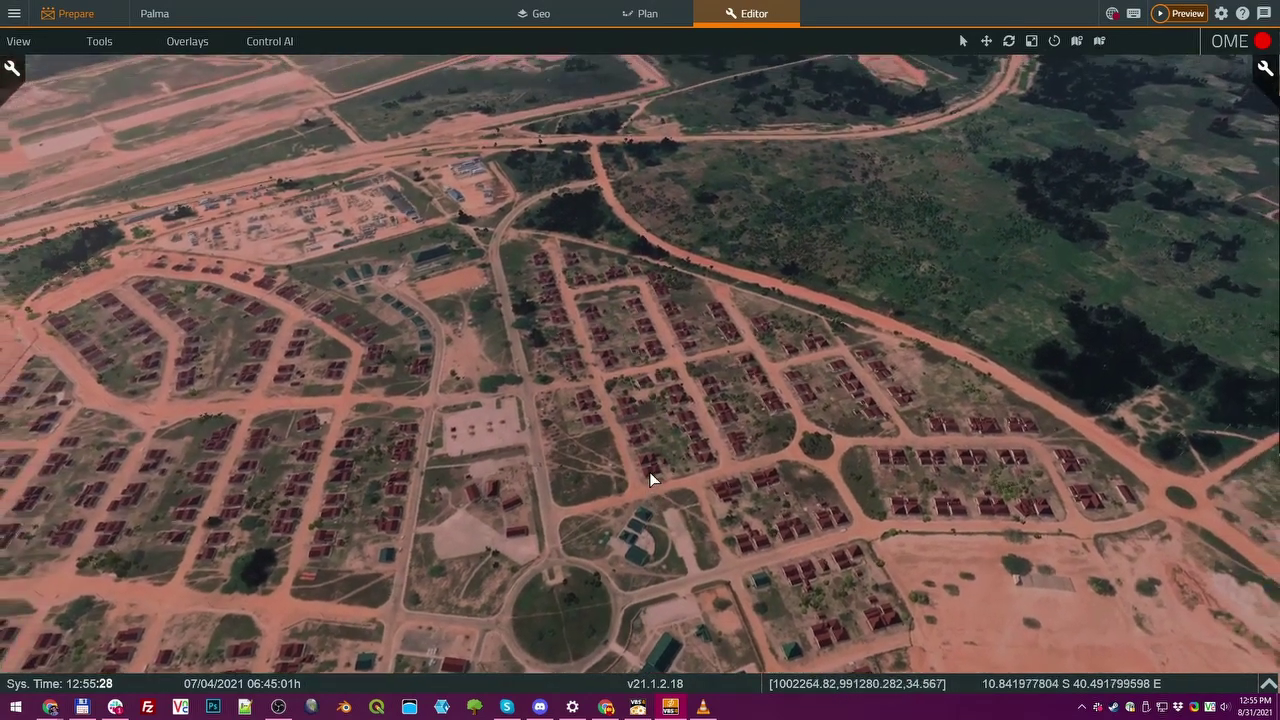
- Fly from the planned settlement to the airfield and view the runway lengthwise from its far end
{"action": "key", "text": "s"}
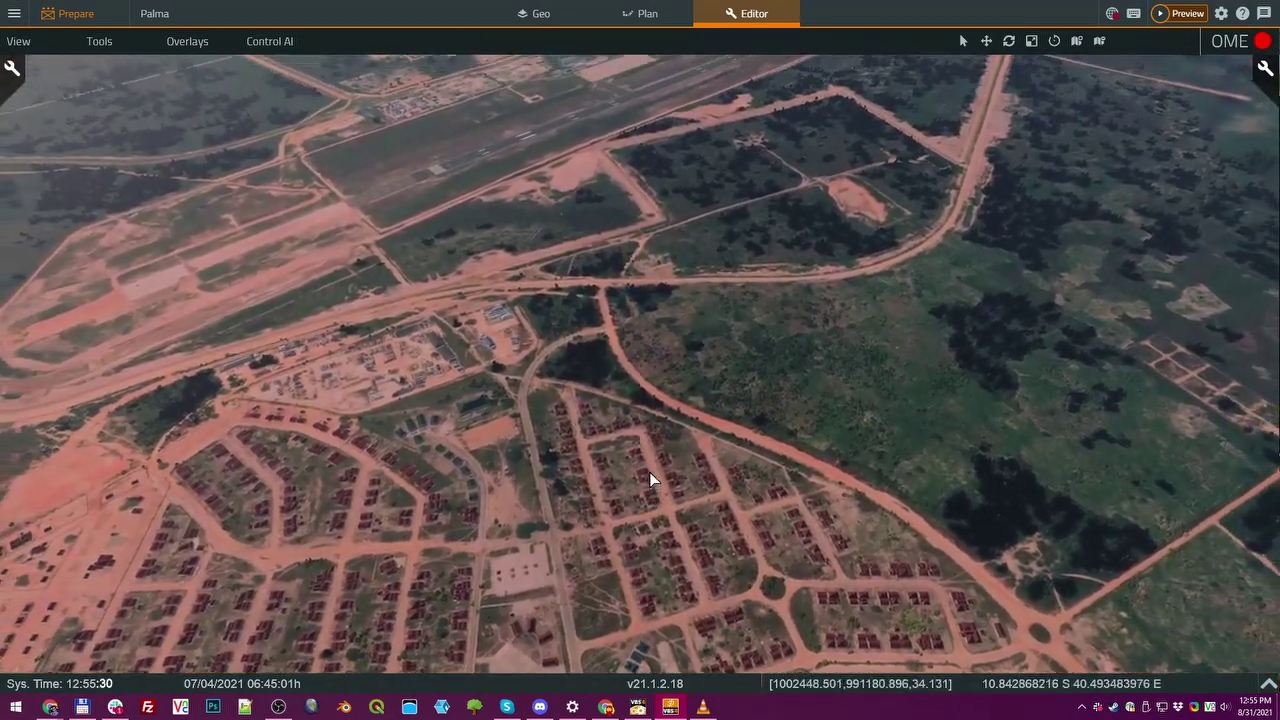
{"action": "key", "text": "w"}
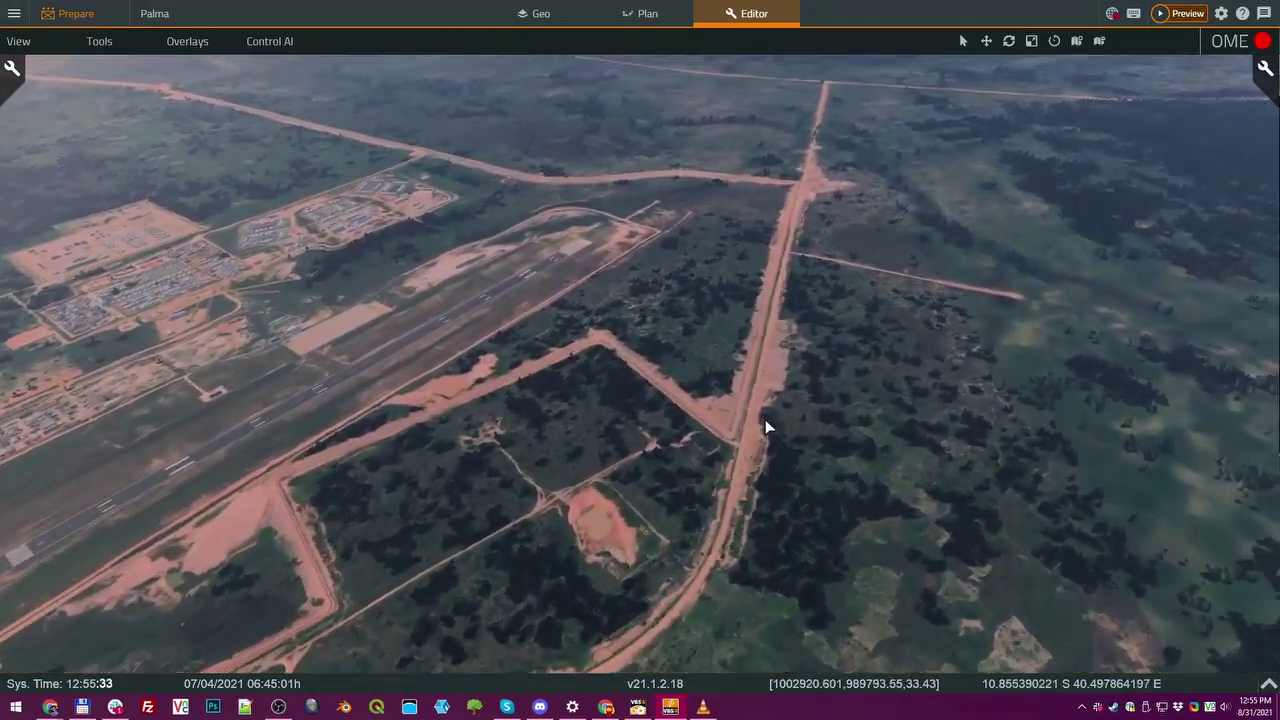
{"action": "left_click_drag", "start_coordinate": [766, 428], "coordinate": [471, 410]}
{"action": "left_click_drag", "start_coordinate": [572, 416], "coordinate": [607, 384]}
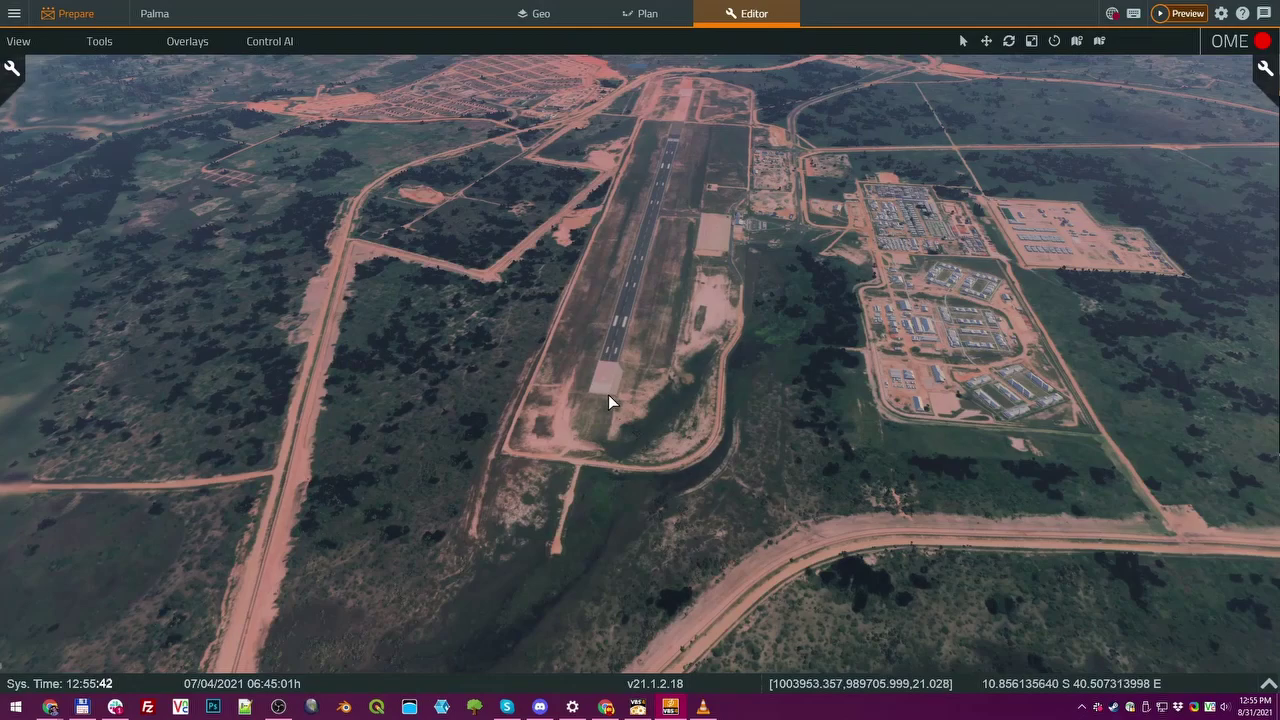
- Descend to the end of the runway and inspect the threshold stripes and painted runway number in the imagery up close
{"action": "left_click_drag", "start_coordinate": [649, 397], "coordinate": [633, 503]}
{"action": "left_click_drag", "start_coordinate": [633, 295], "coordinate": [645, 561]}
{"action": "scroll", "coordinate": [645, 561], "scroll_direction": "up", "scroll_amount": 3}
{"action": "left_click_drag", "start_coordinate": [641, 537], "coordinate": [533, 504]}
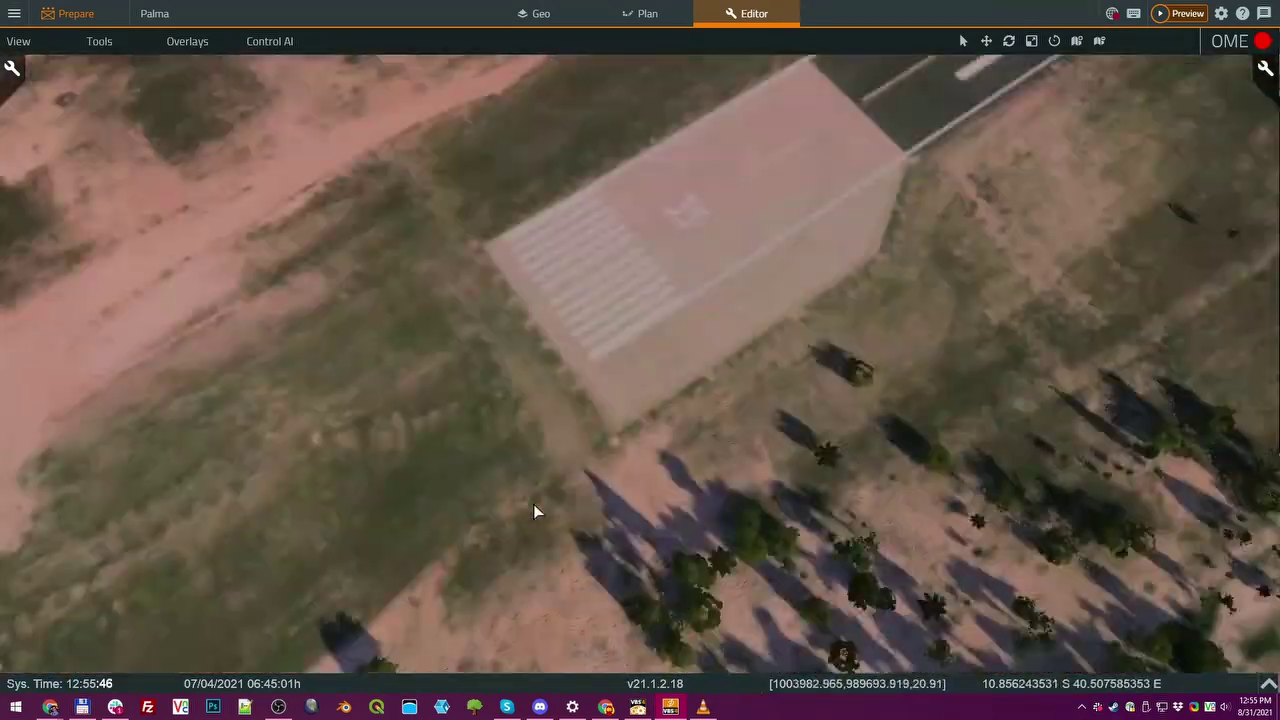
{"action": "scroll", "coordinate": [533, 504], "scroll_direction": "up", "scroll_amount": 3}
{"action": "left_click_drag", "start_coordinate": [630, 538], "coordinate": [641, 425]}
{"action": "key", "text": "w"}
{"action": "key", "text": "s"}
{"action": "key", "text": "w"}
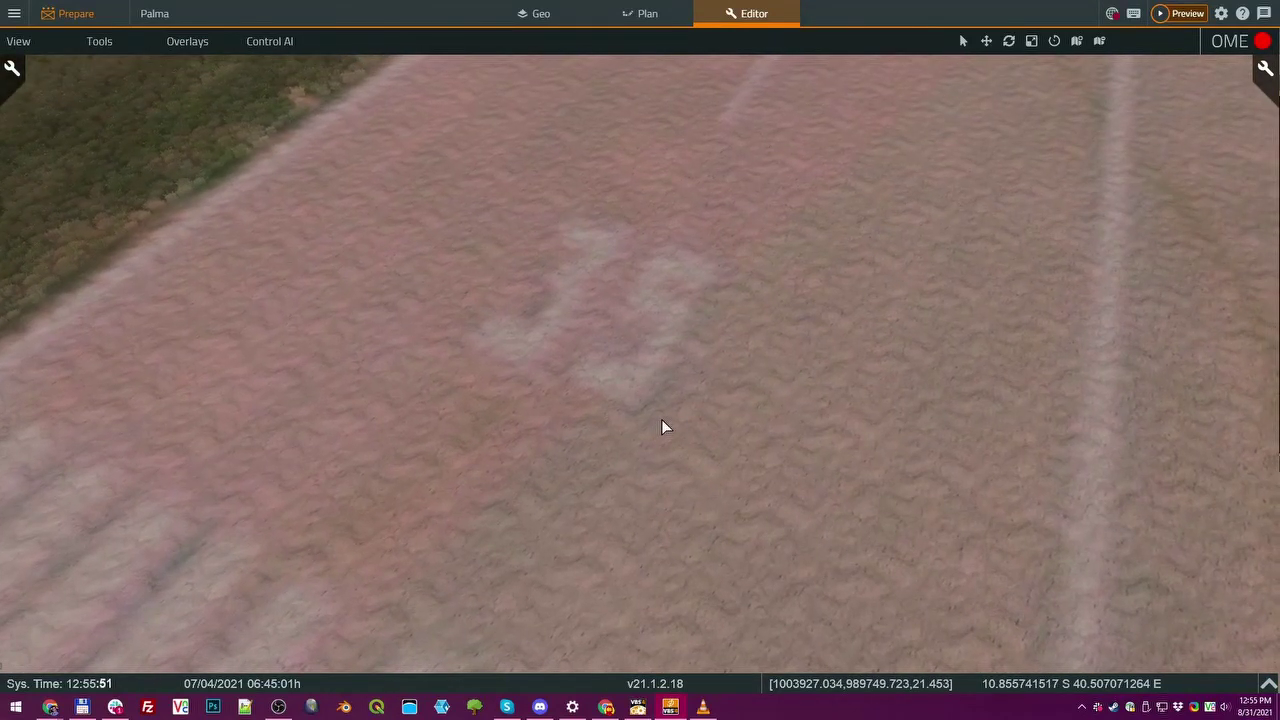
{"action": "left_click_drag", "start_coordinate": [666, 421], "coordinate": [766, 458]}
{"action": "key", "text": "a"}
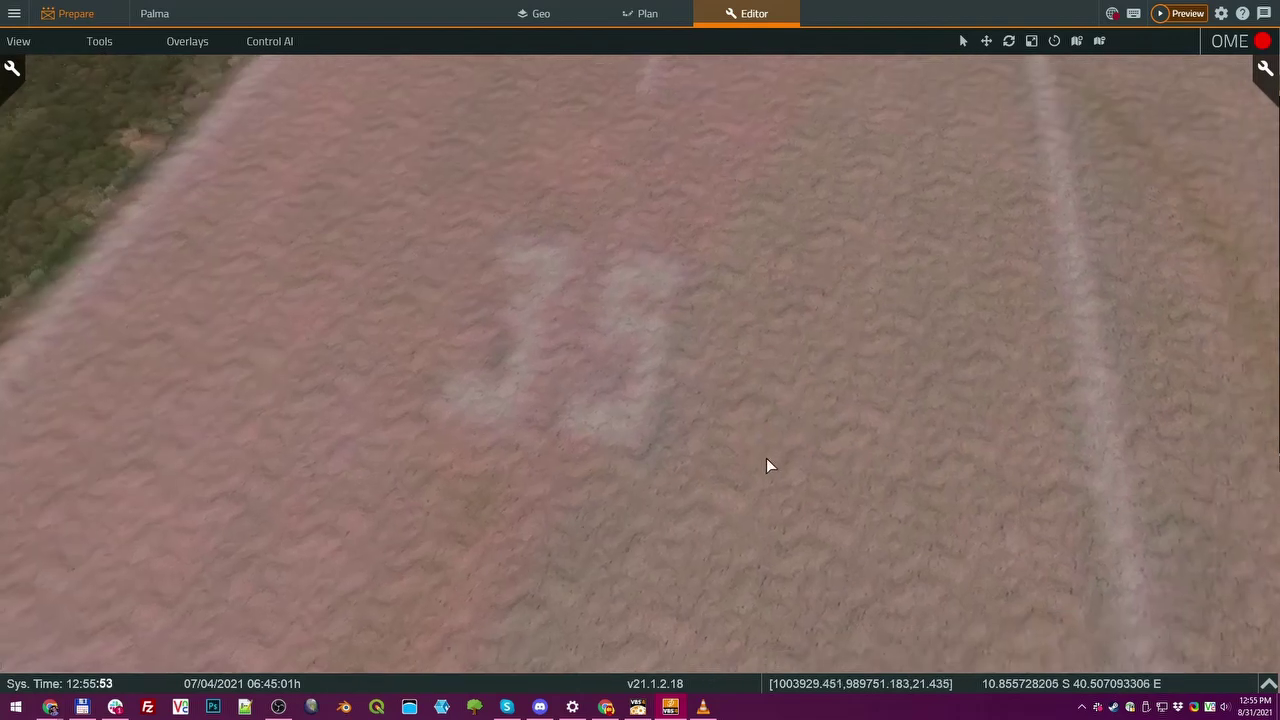
- Pull back from the runway end and review the whole airfield with its perimeter road and nearby camps
{"action": "key", "text": "s"}
{"action": "left_click_drag", "start_coordinate": [692, 438], "coordinate": [717, 215]}
{"action": "key", "text": "s"}
{"action": "key", "text": "s"}
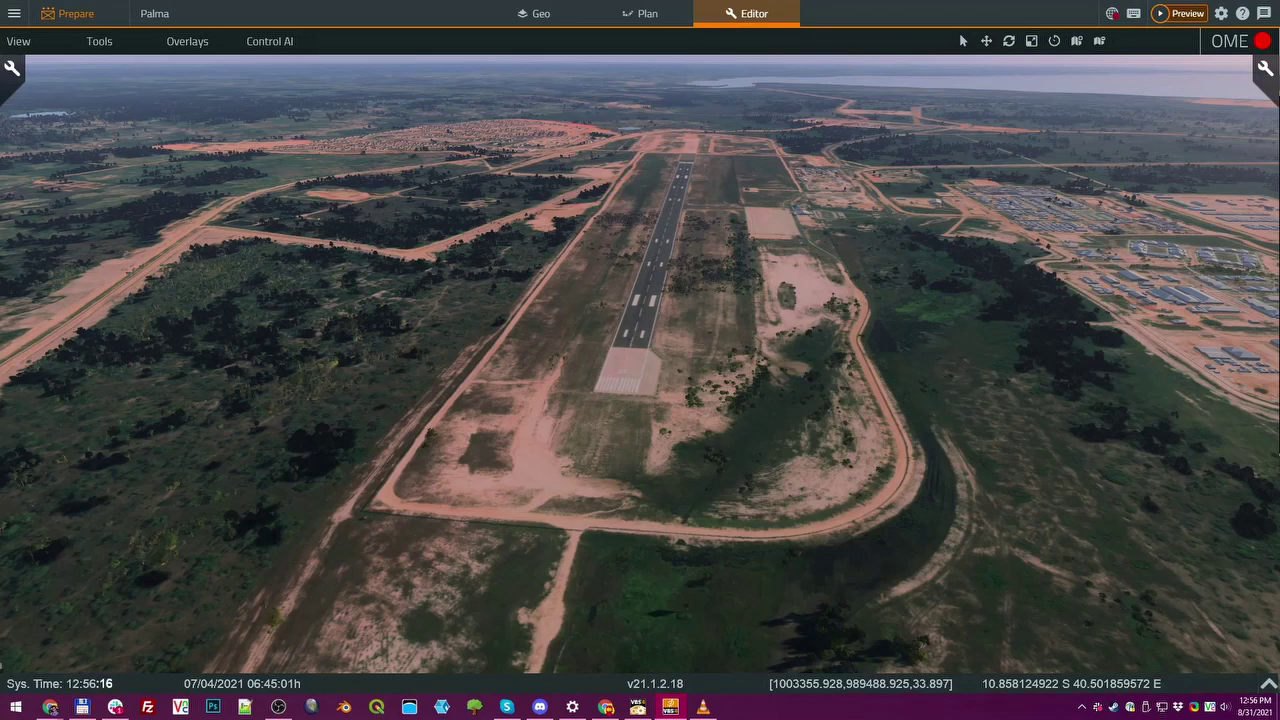
{"action": "left_click_drag", "start_coordinate": [230, 358], "coordinate": [233, 352]}
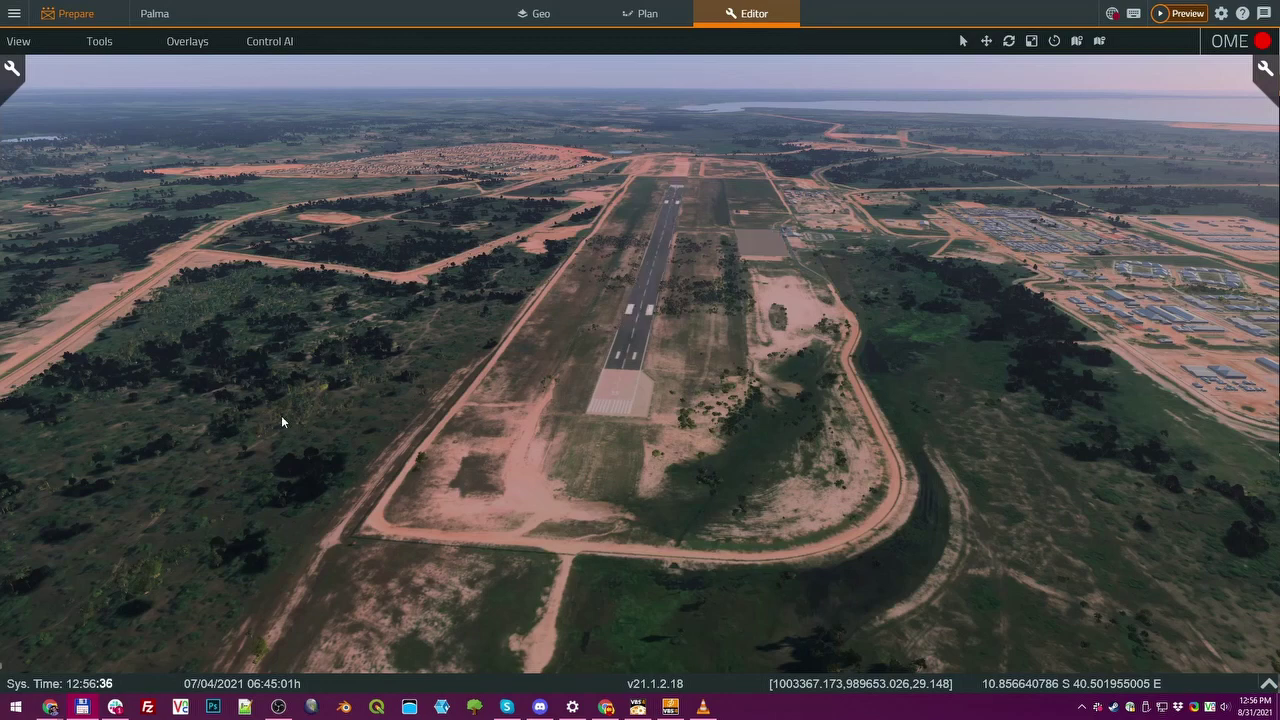
- Fly down to the runway threshold marked 35 and inspect its modelled markings and asphalt surface at ground level
{"action": "key", "text": "w"}
{"action": "left_click_drag", "start_coordinate": [304, 396], "coordinate": [353, 398]}
{"action": "key", "text": "w"}
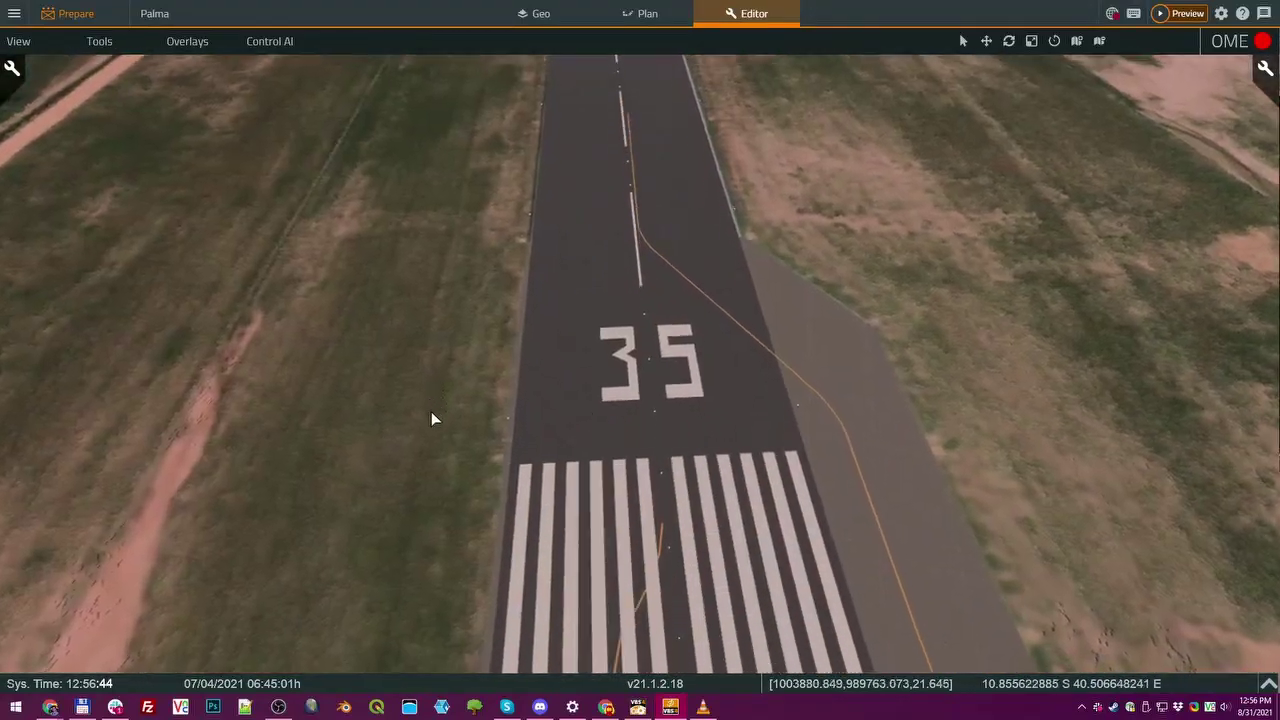
{"action": "key", "text": "w"}
{"action": "left_click_drag", "start_coordinate": [431, 411], "coordinate": [436, 298]}
{"action": "key", "text": "z"}
{"action": "key", "text": "w"}
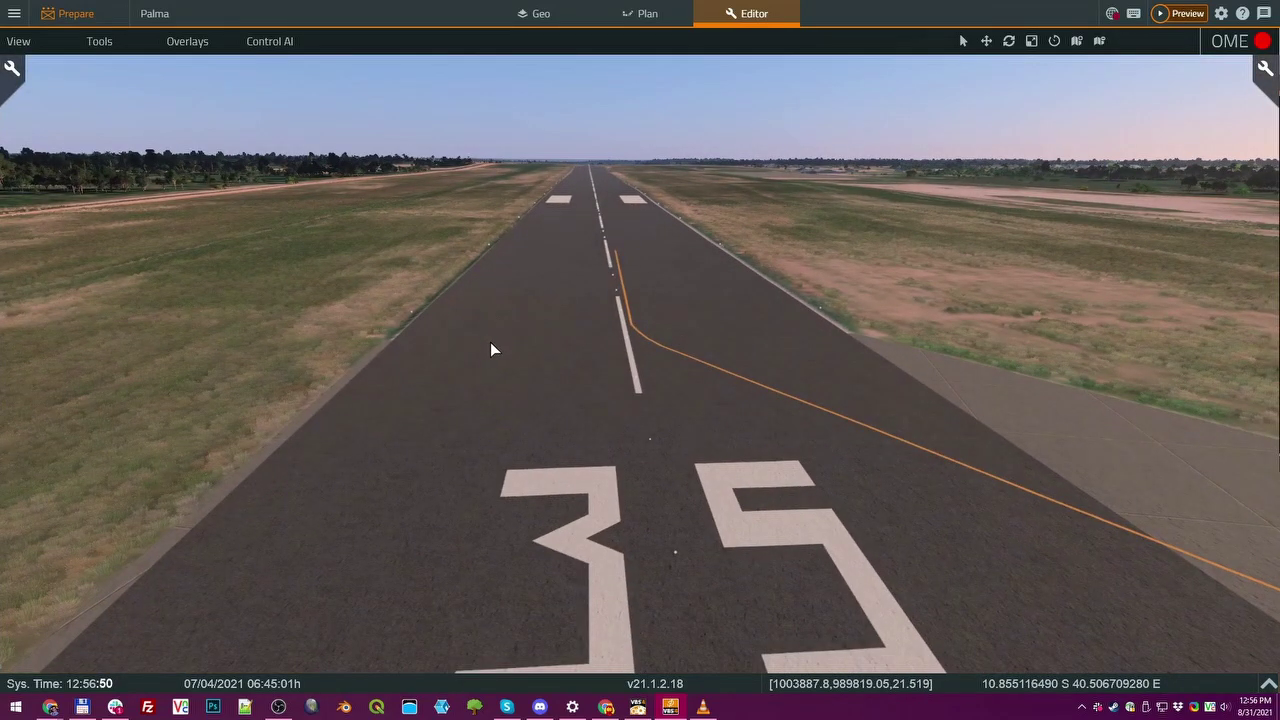
{"action": "left_click_drag", "start_coordinate": [490, 342], "coordinate": [499, 364]}
{"action": "key", "text": "z"}
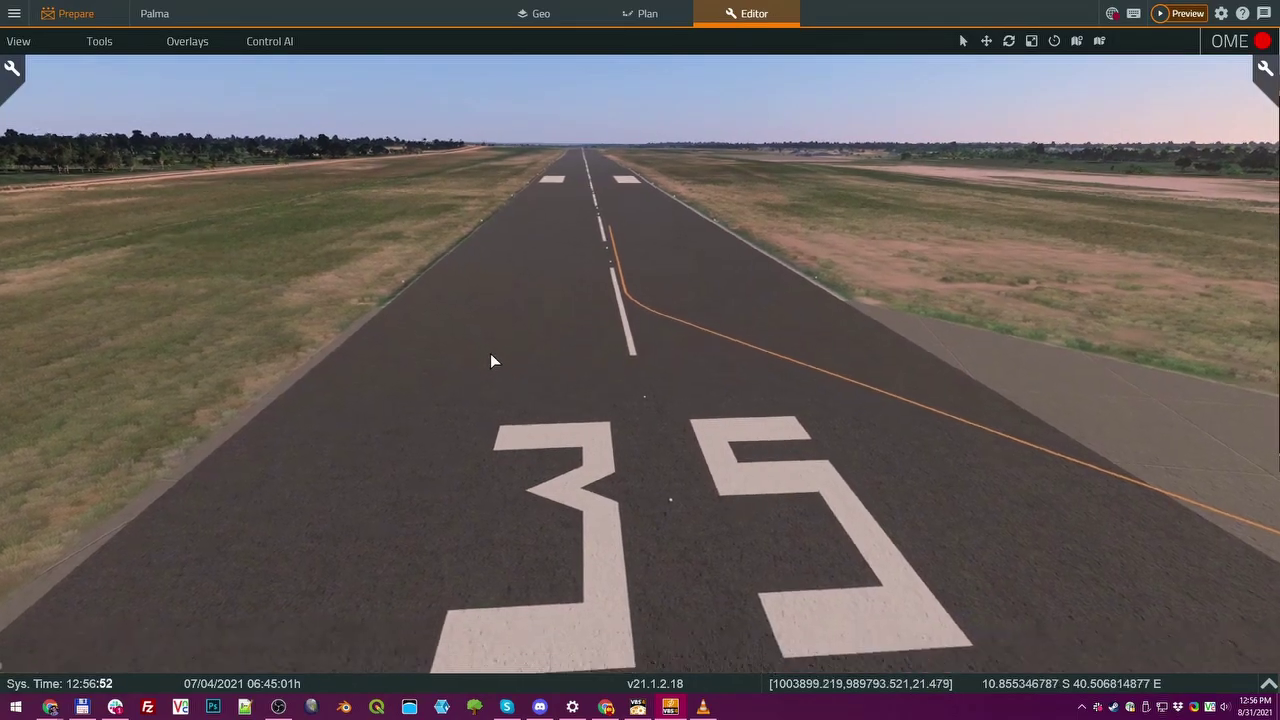
{"action": "left_click_drag", "start_coordinate": [491, 354], "coordinate": [473, 322]}
{"action": "key", "text": "w"}
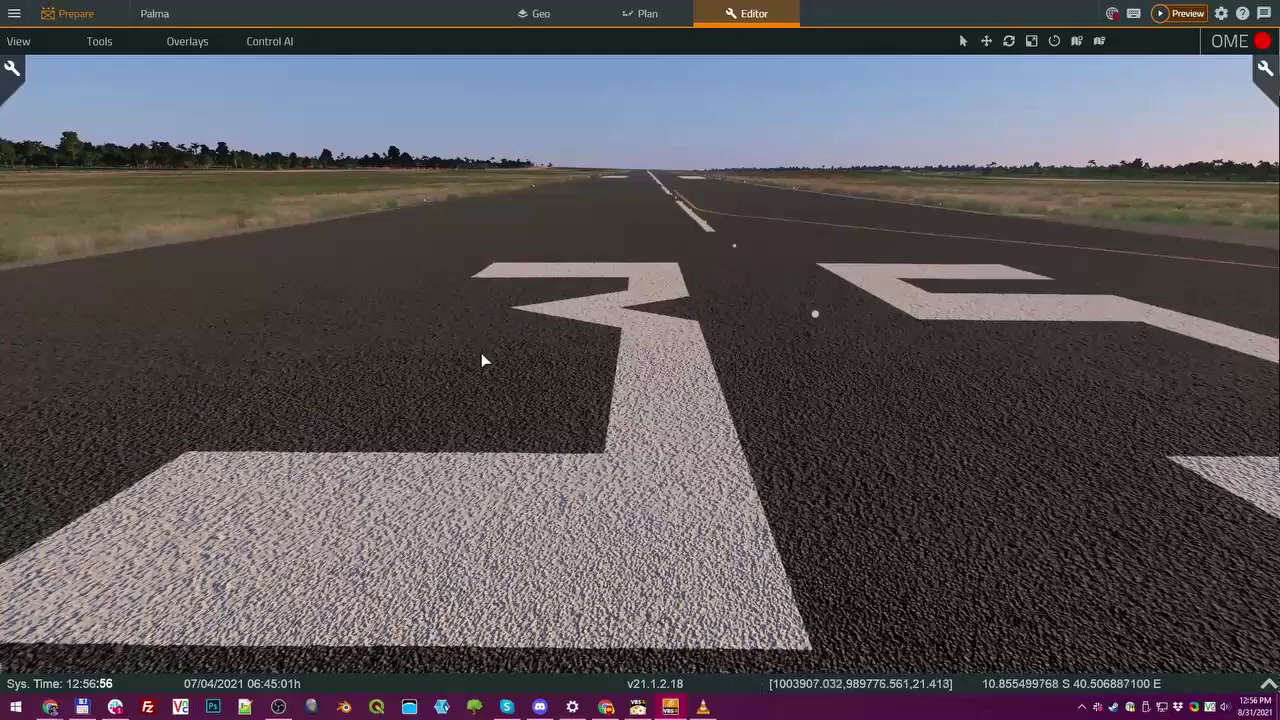
- Climb above the 35 threshold and survey the full runway, apron and surrounding camps from the air
{"action": "left_click_drag", "start_coordinate": [470, 372], "coordinate": [574, 223]}
{"action": "key", "text": "q"}
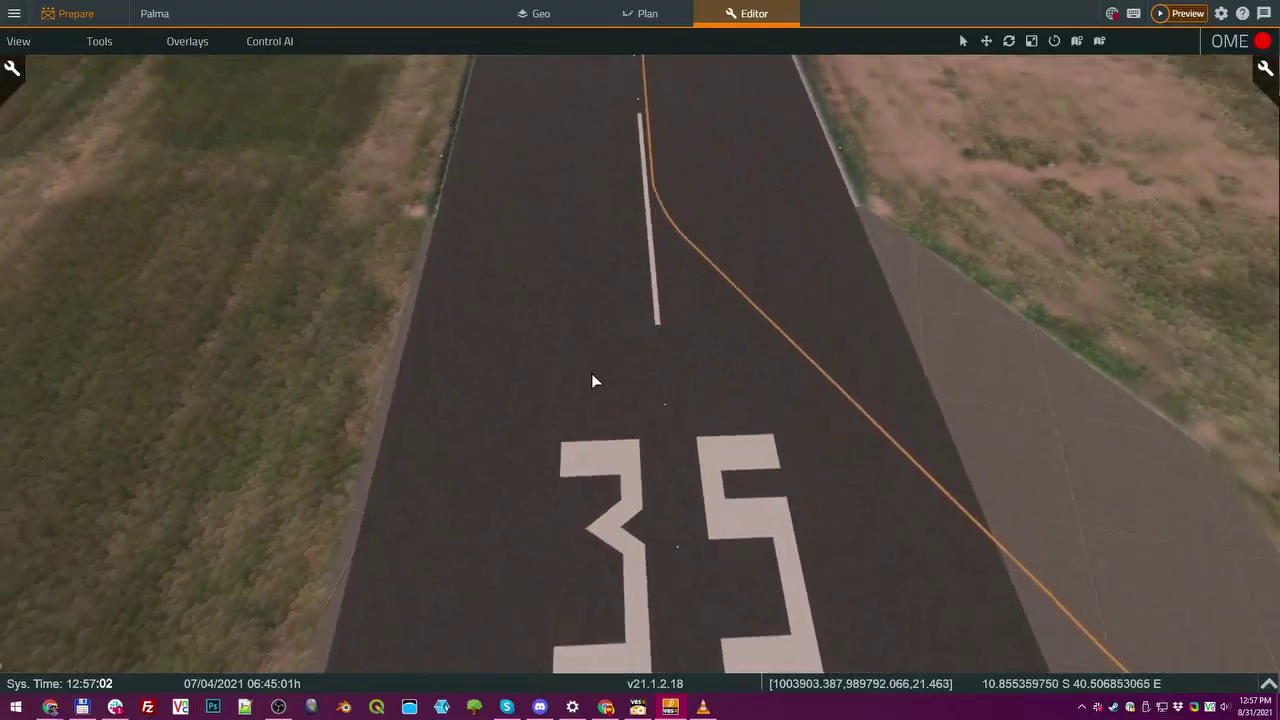
{"action": "key", "text": "q"}
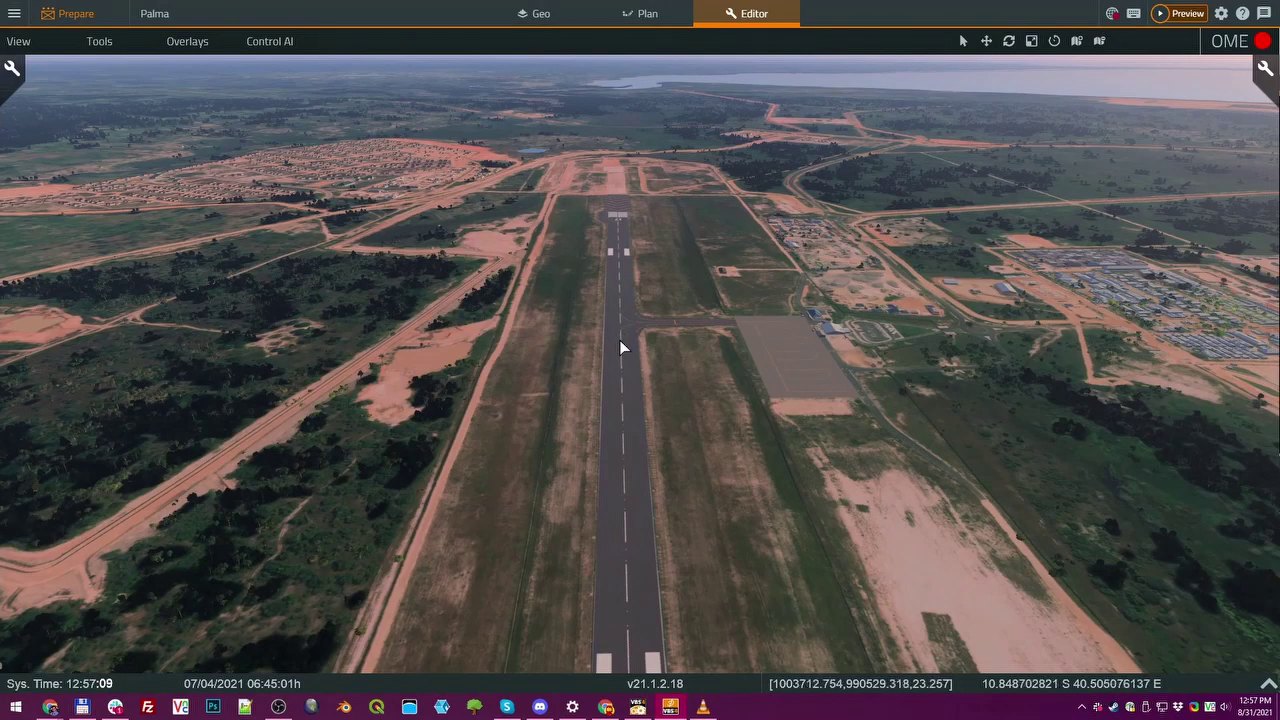
{"action": "key", "text": "s"}
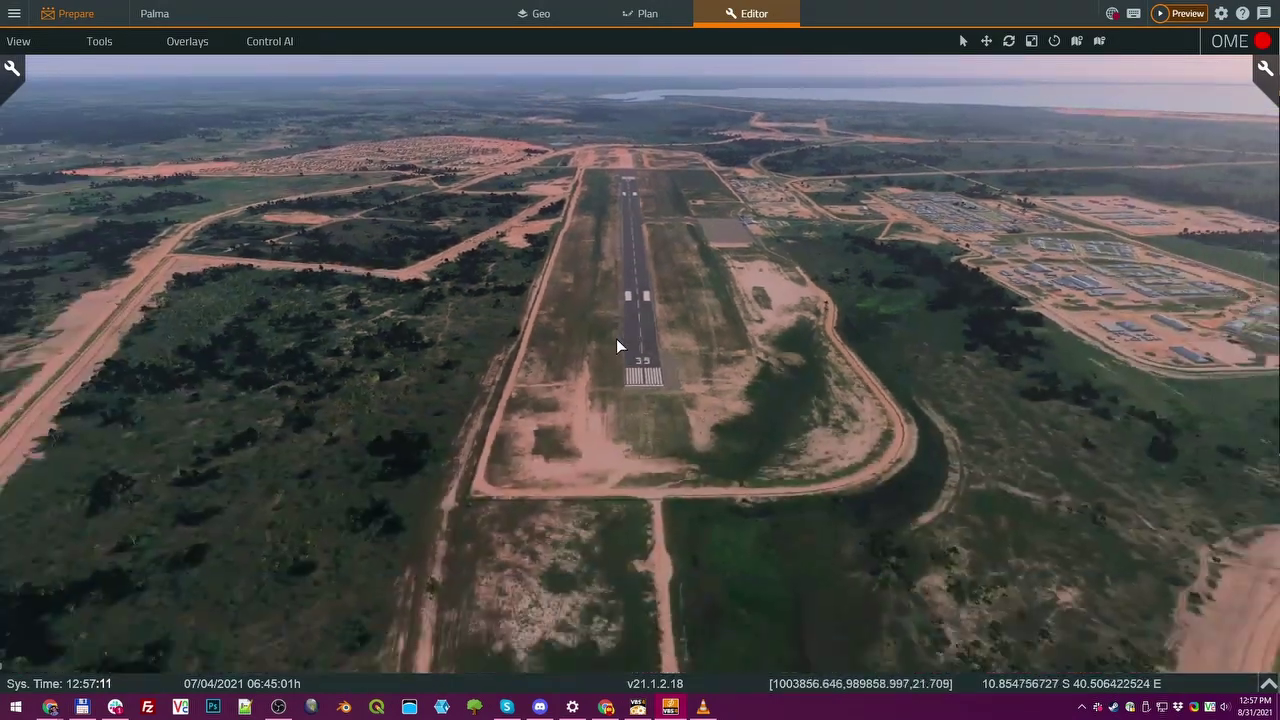
{"action": "key", "text": "q"}
{"action": "left_click_drag", "start_coordinate": [616, 338], "coordinate": [601, 415]}
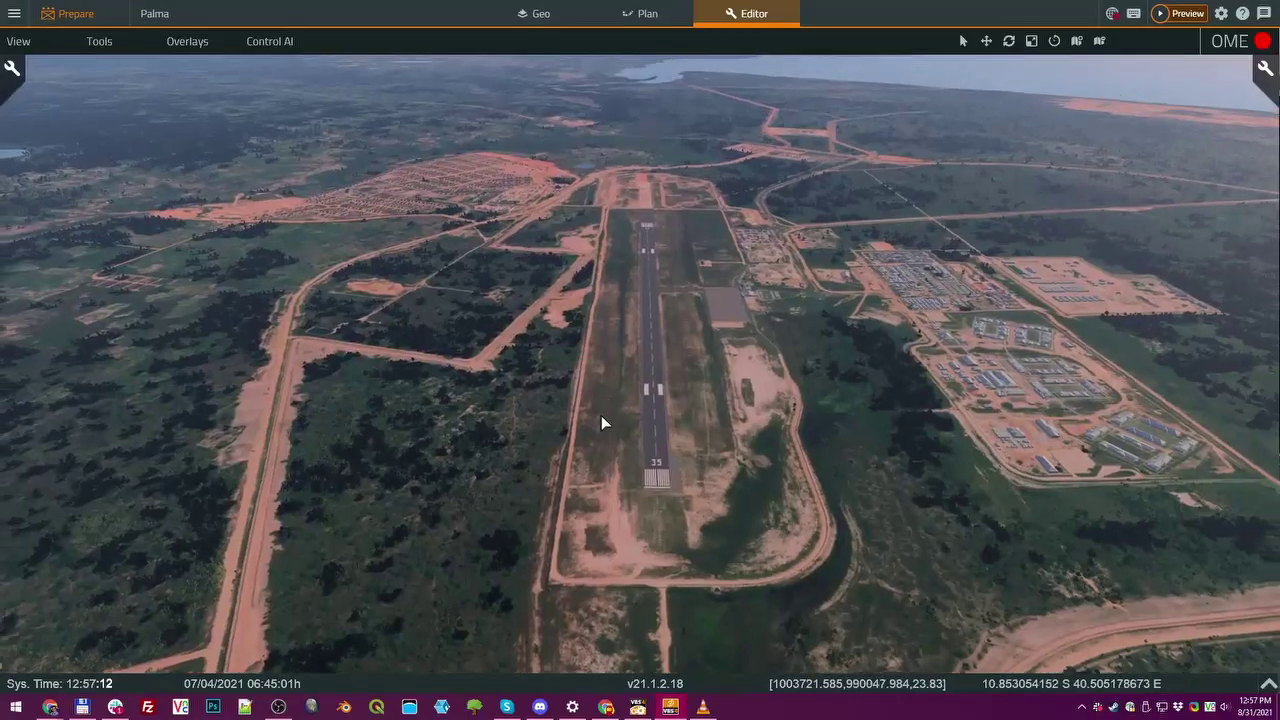
- Fly high over the peninsula's roads and construction sites and across to the coastal town
{"action": "left_click_drag", "start_coordinate": [638, 326], "coordinate": [597, 328]}
{"action": "key", "text": "w"}
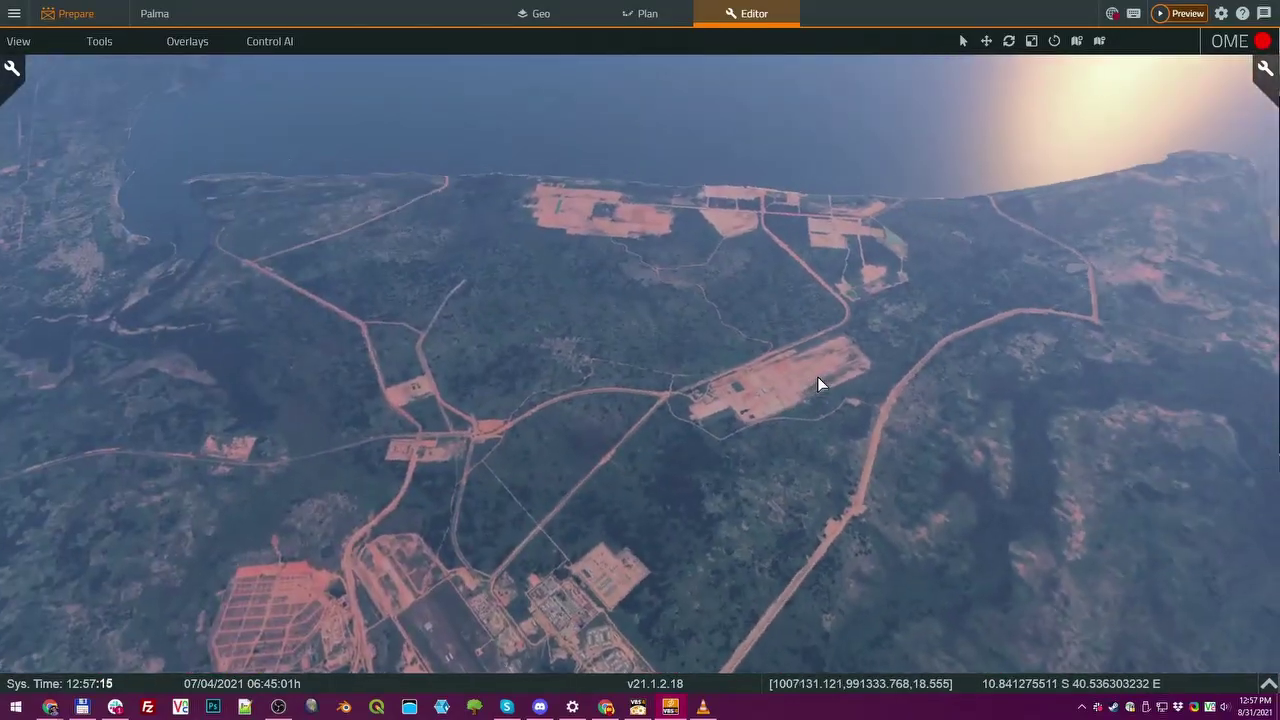
{"action": "left_click_drag", "start_coordinate": [817, 376], "coordinate": [678, 397]}
{"action": "key", "text": "w"}
{"action": "key", "text": "w"}
{"action": "key", "text": "w"}
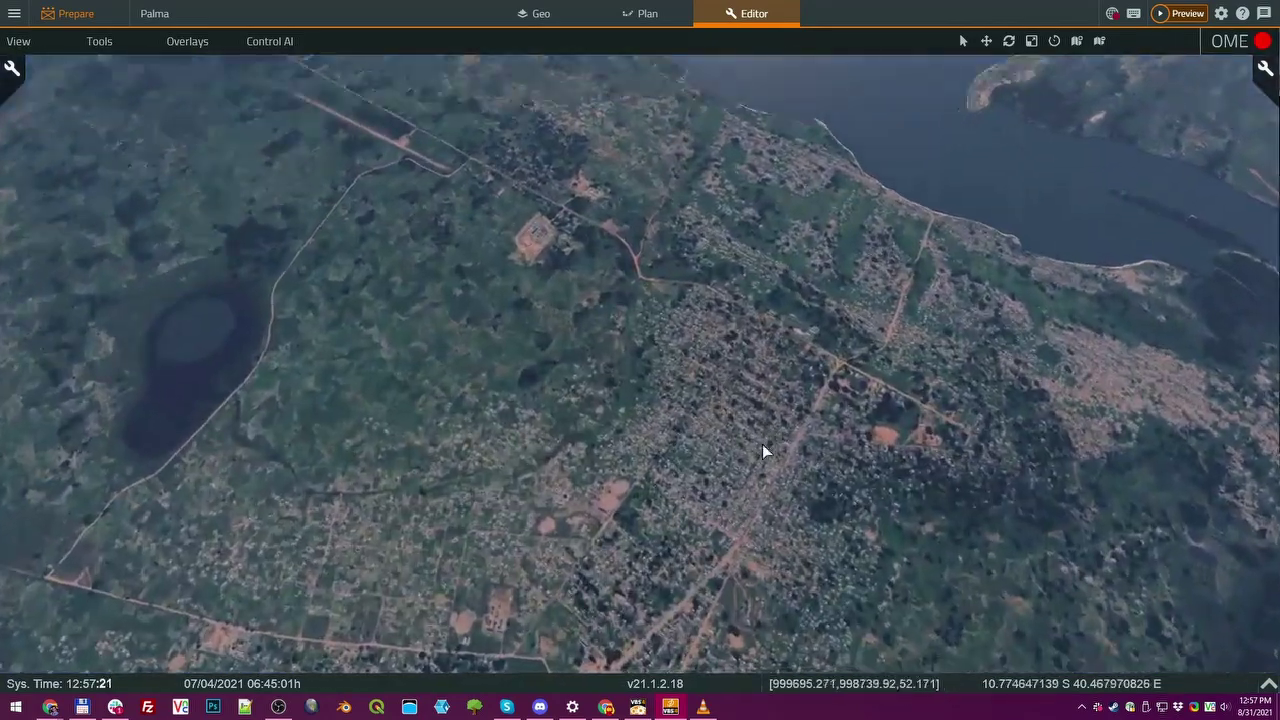
- Descend over the town and survey its dense buildings along the main road, the lake and the coastline
{"action": "key", "text": "w"}
{"action": "left_click_drag", "start_coordinate": [762, 444], "coordinate": [755, 219]}
{"action": "left_click_drag", "start_coordinate": [767, 358], "coordinate": [713, 351]}
{"action": "key", "text": "w"}
{"action": "key", "text": "w"}
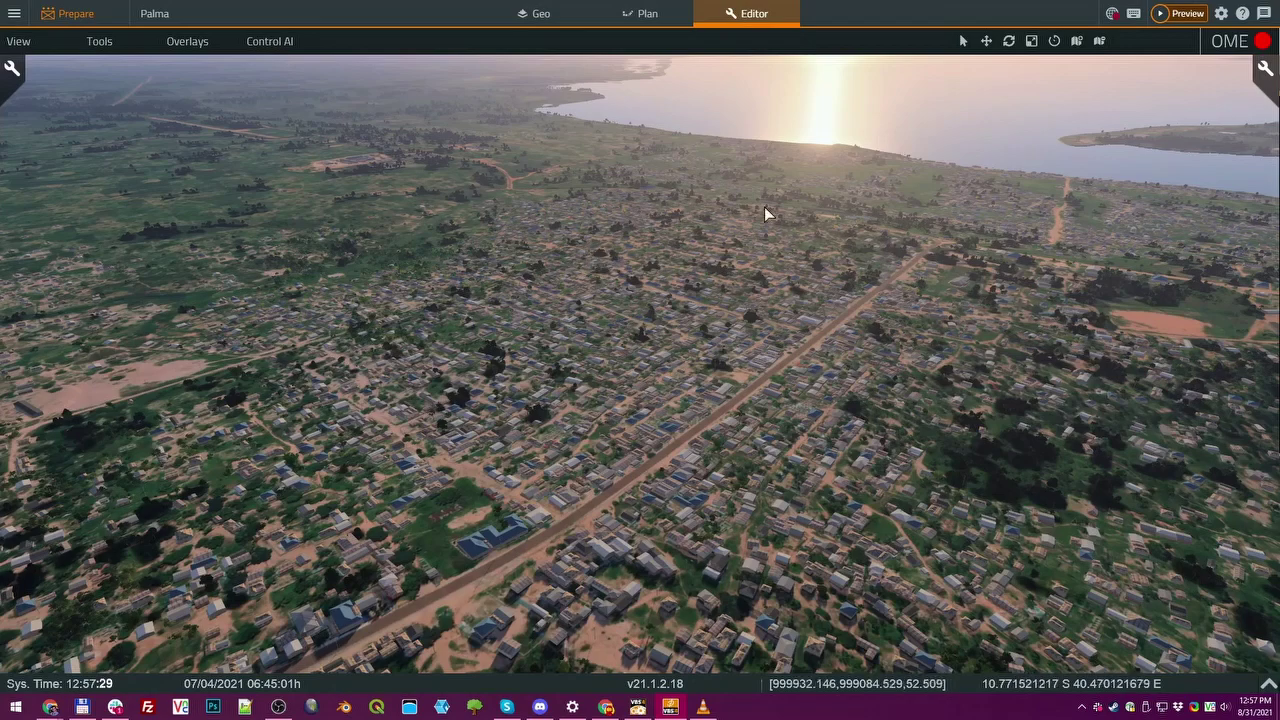
{"action": "left_click_drag", "start_coordinate": [760, 483], "coordinate": [638, 442]}
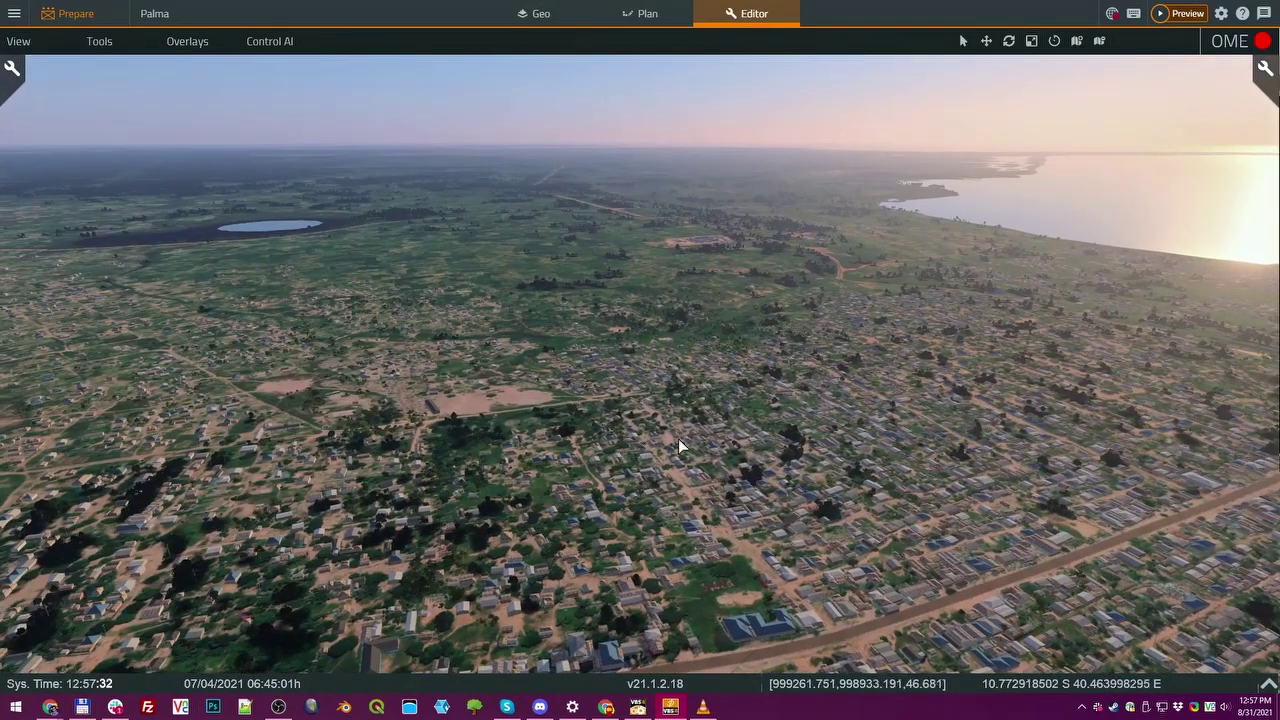
{"action": "left_click_drag", "start_coordinate": [749, 418], "coordinate": [642, 420]}
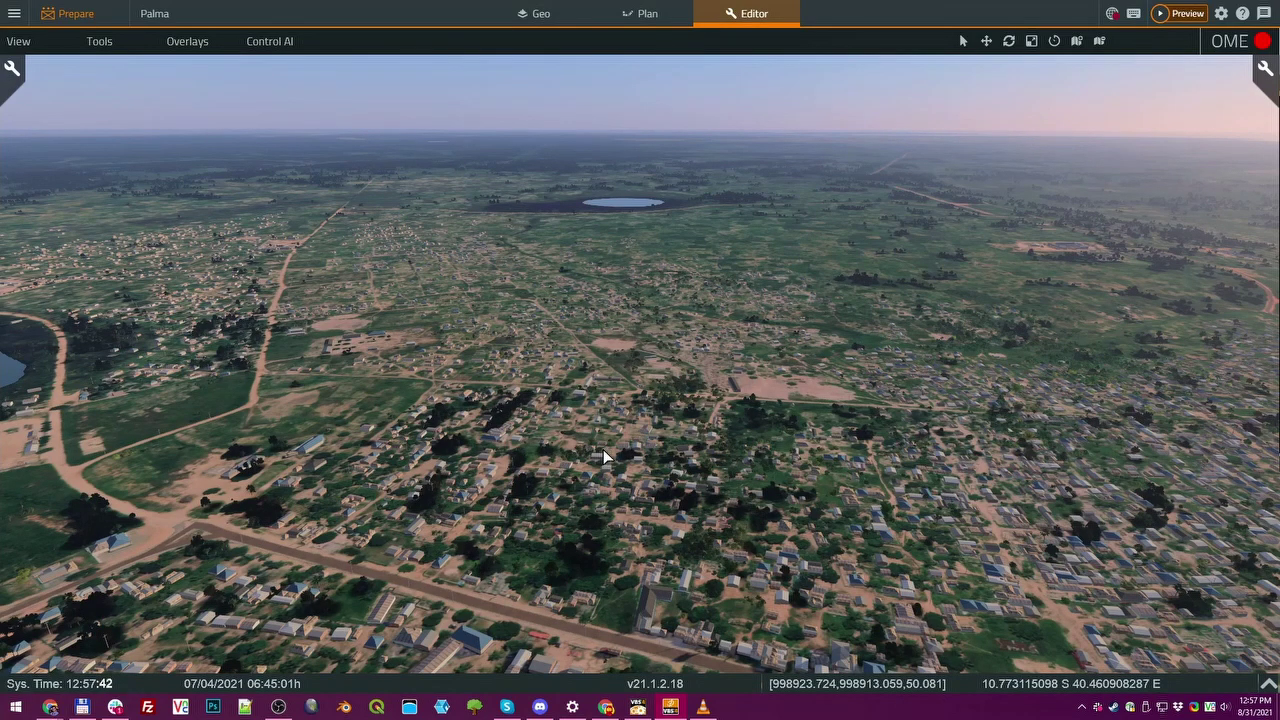
{"action": "left_click_drag", "start_coordinate": [602, 371], "coordinate": [760, 355]}
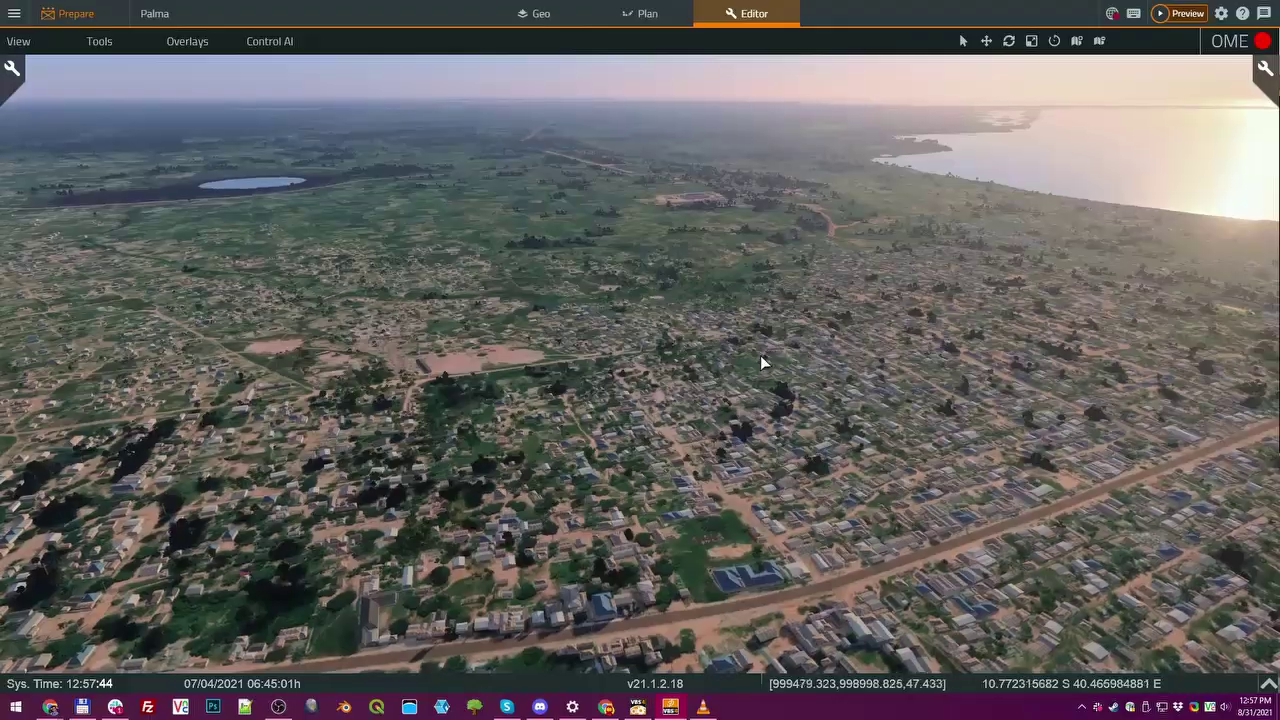
- Fly to the green outskirts of the town and inspect the grass, palms and trees at ground level
{"action": "left_click_drag", "start_coordinate": [718, 386], "coordinate": [716, 509]}
{"action": "key", "text": "w"}
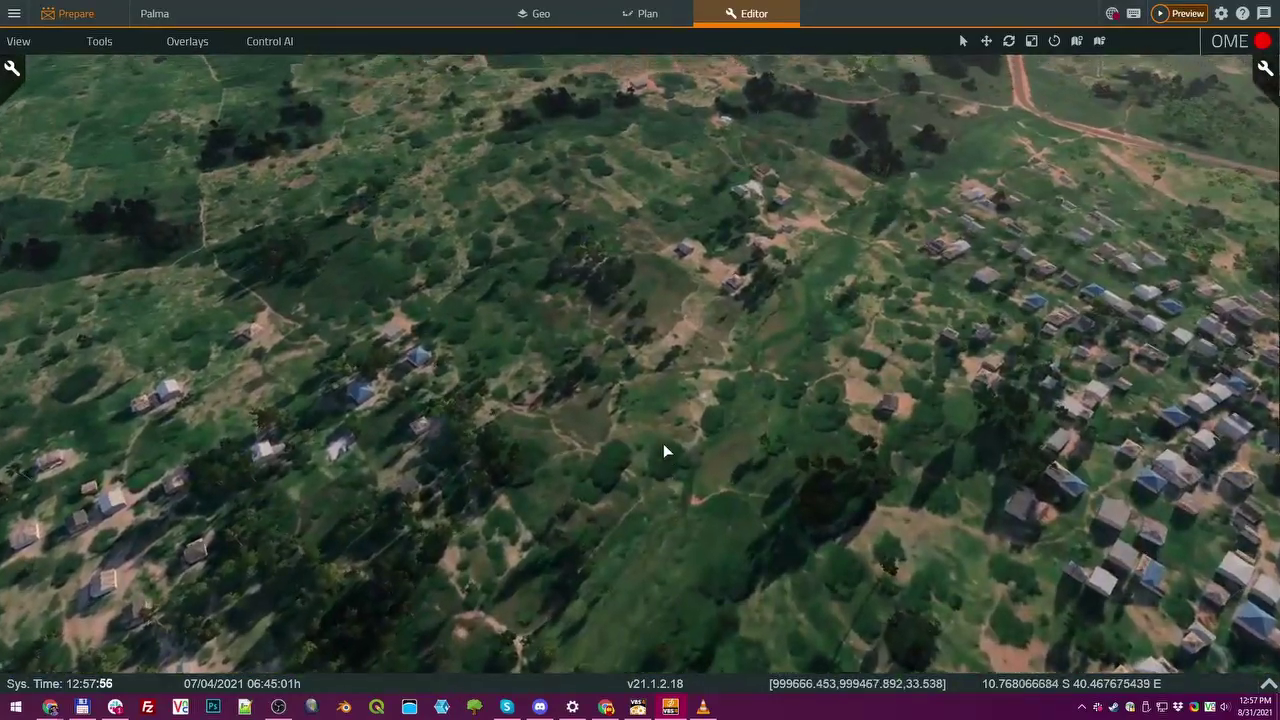
{"action": "left_click_drag", "start_coordinate": [663, 443], "coordinate": [634, 280]}
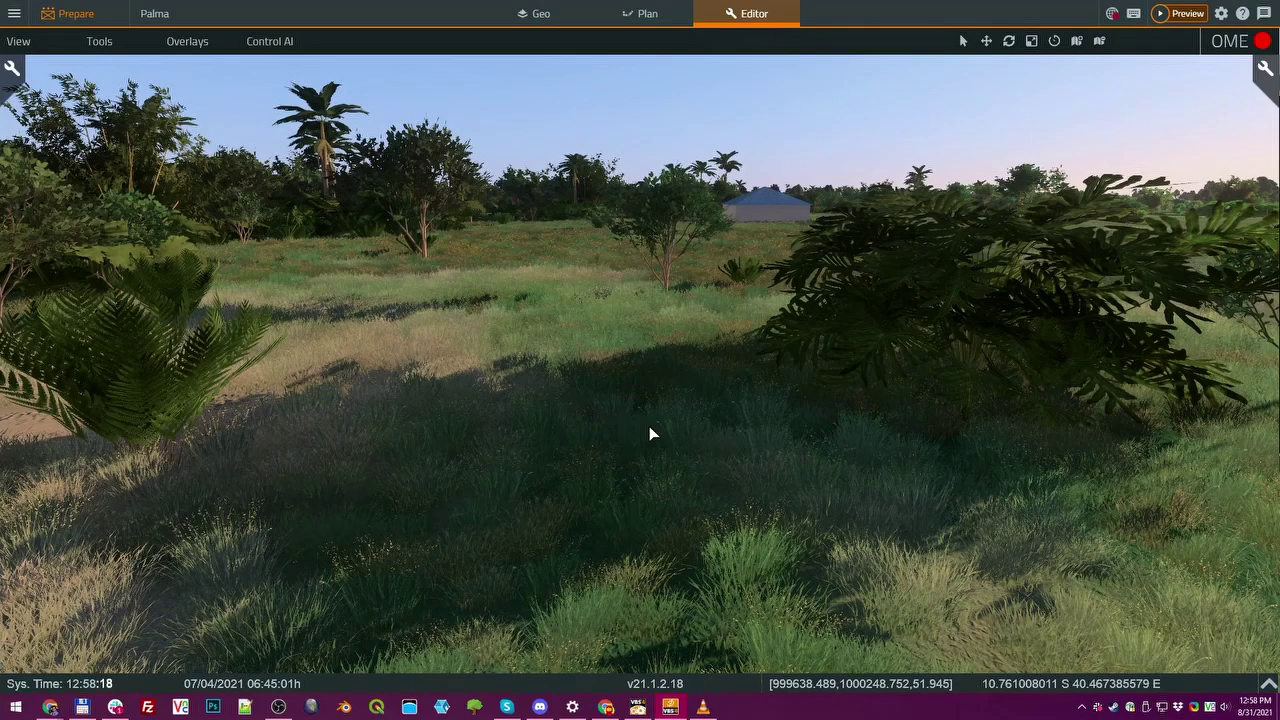
{"action": "left_click_drag", "start_coordinate": [630, 379], "coordinate": [819, 387]}
- Rise over the fields and review the fenced compound near the bay and the town's surrounding houses
{"action": "left_click_drag", "start_coordinate": [582, 378], "coordinate": [678, 370]}
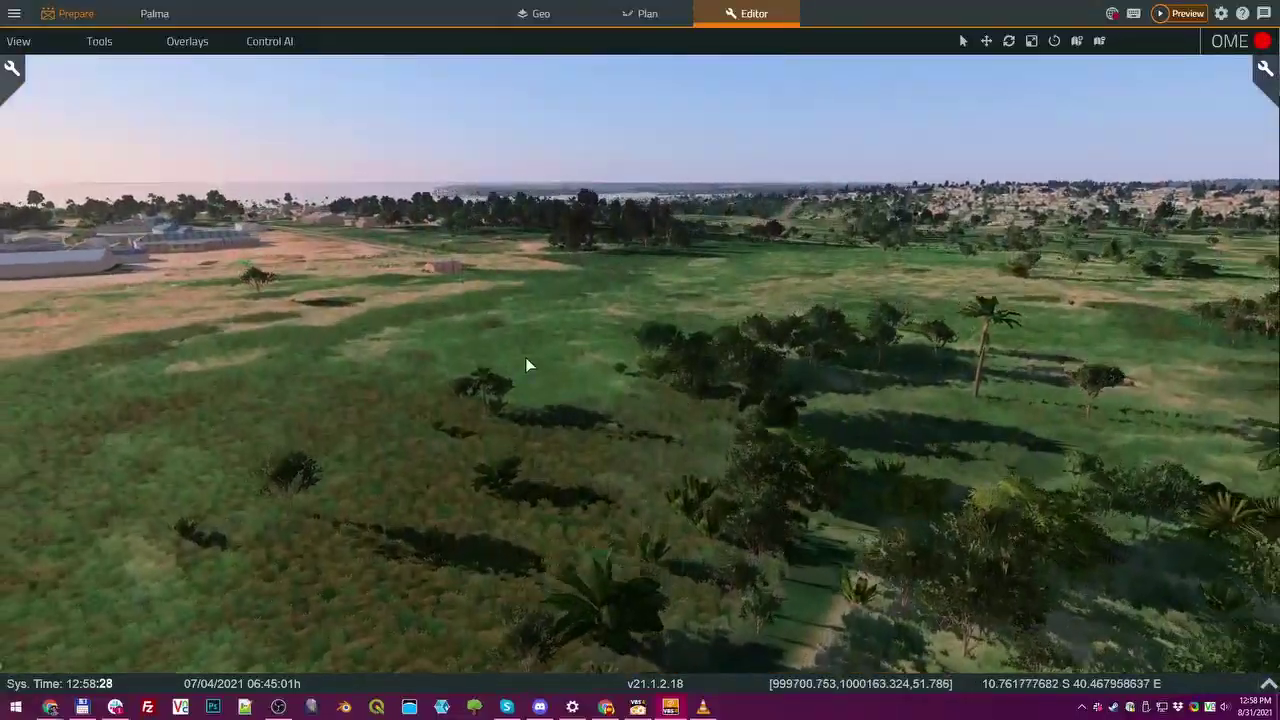
{"action": "key", "text": "w"}
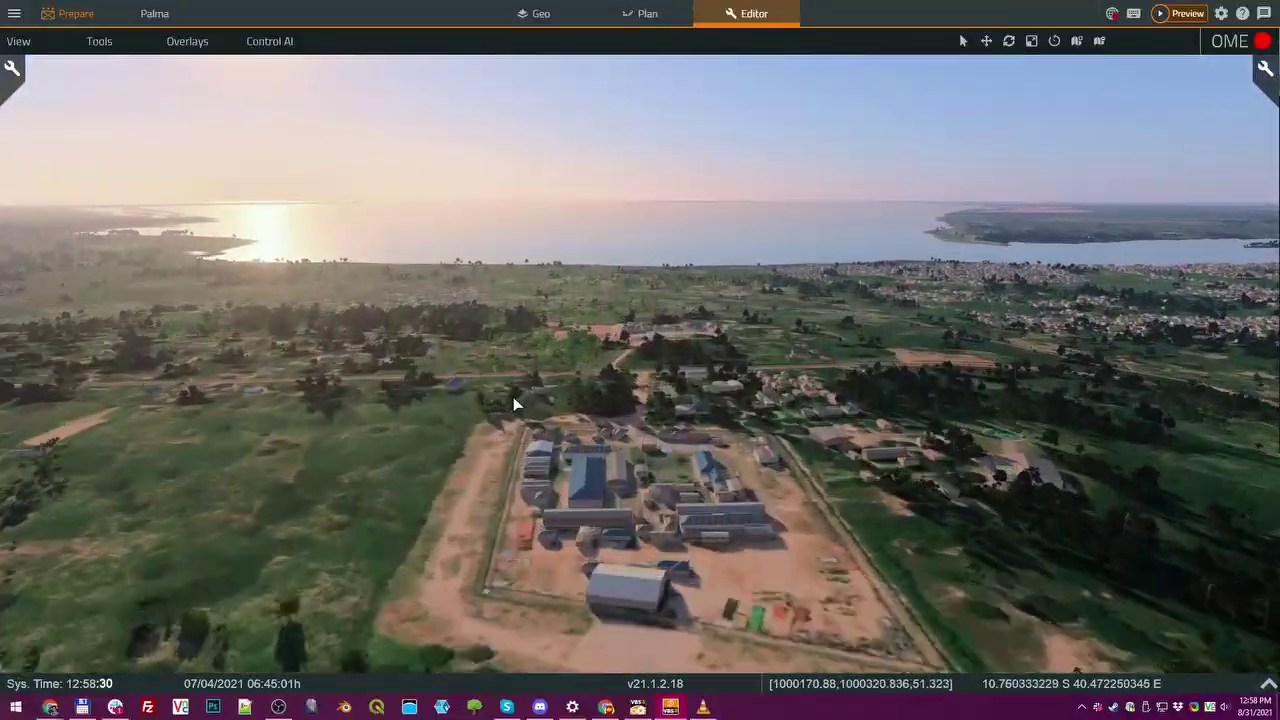
{"action": "left_click_drag", "start_coordinate": [513, 404], "coordinate": [1013, 402]}
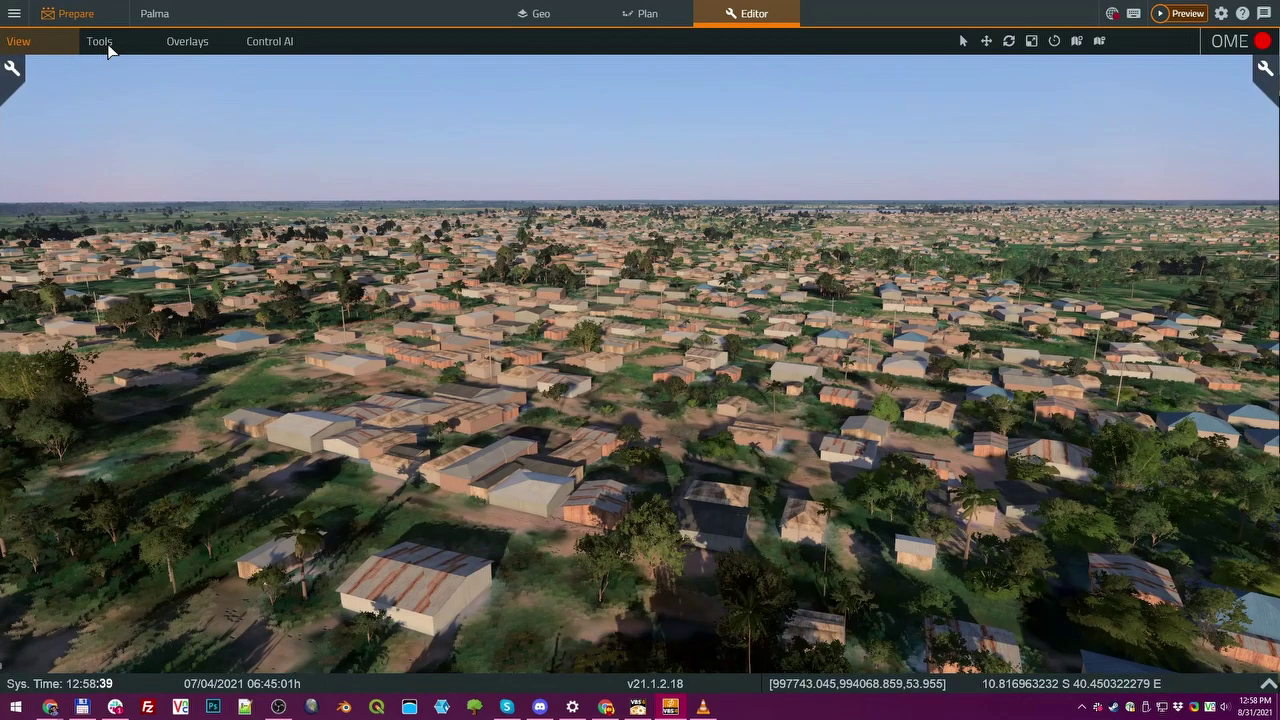
- Set the scenario's time of day to 17:50
{"action": "left_click", "coordinate": [100, 41]}
{"action": "left_click", "coordinate": [125, 68]}
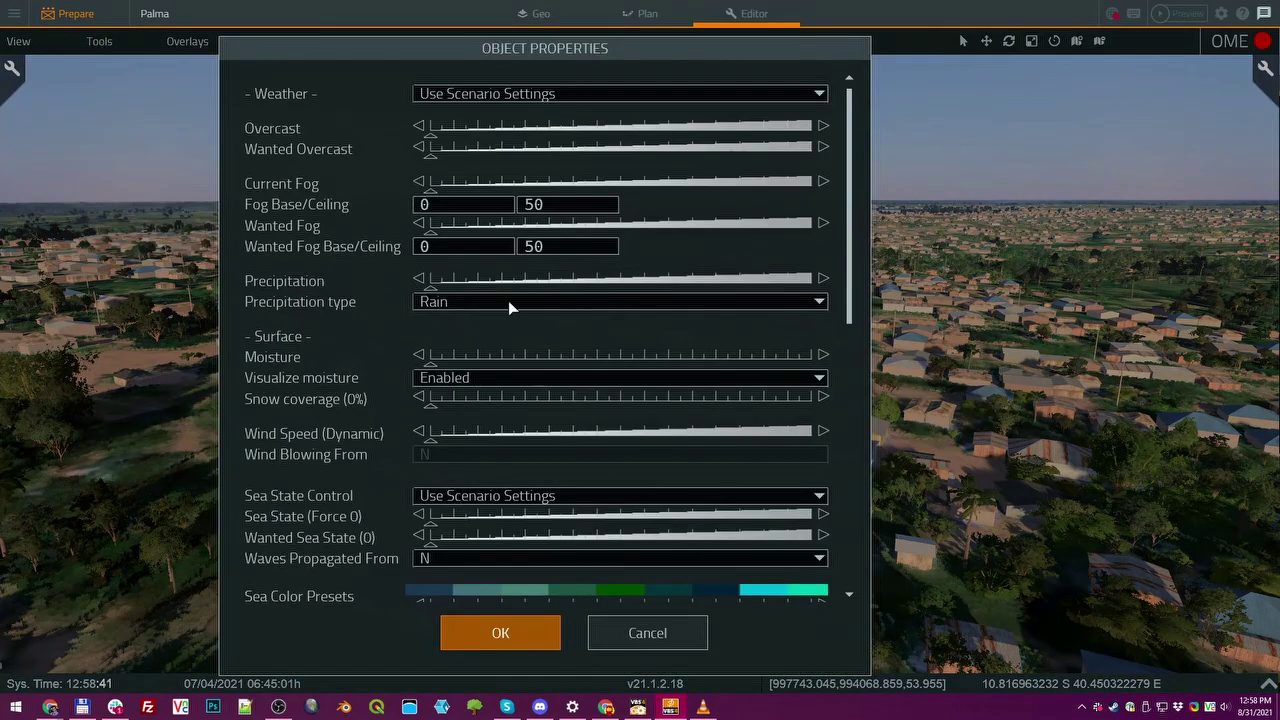
{"action": "scroll", "coordinate": [853, 479], "scroll_direction": "down", "scroll_amount": 5}
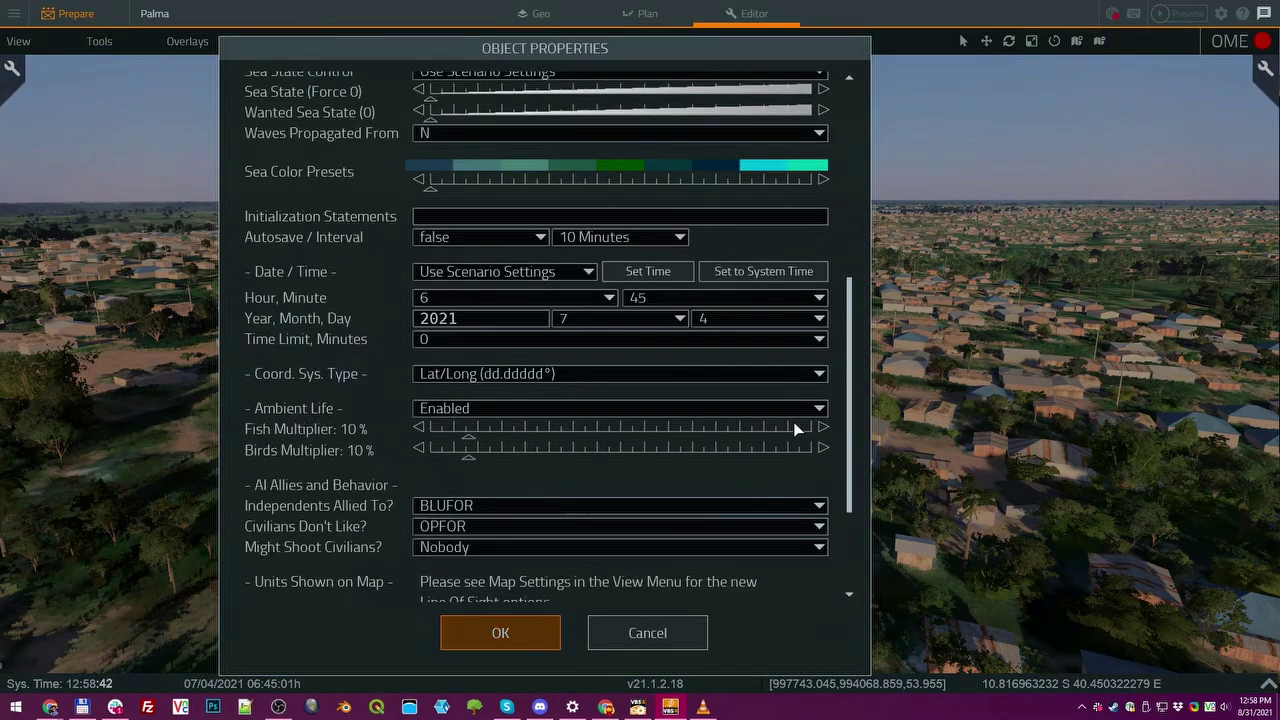
{"action": "left_click", "coordinate": [647, 272]}
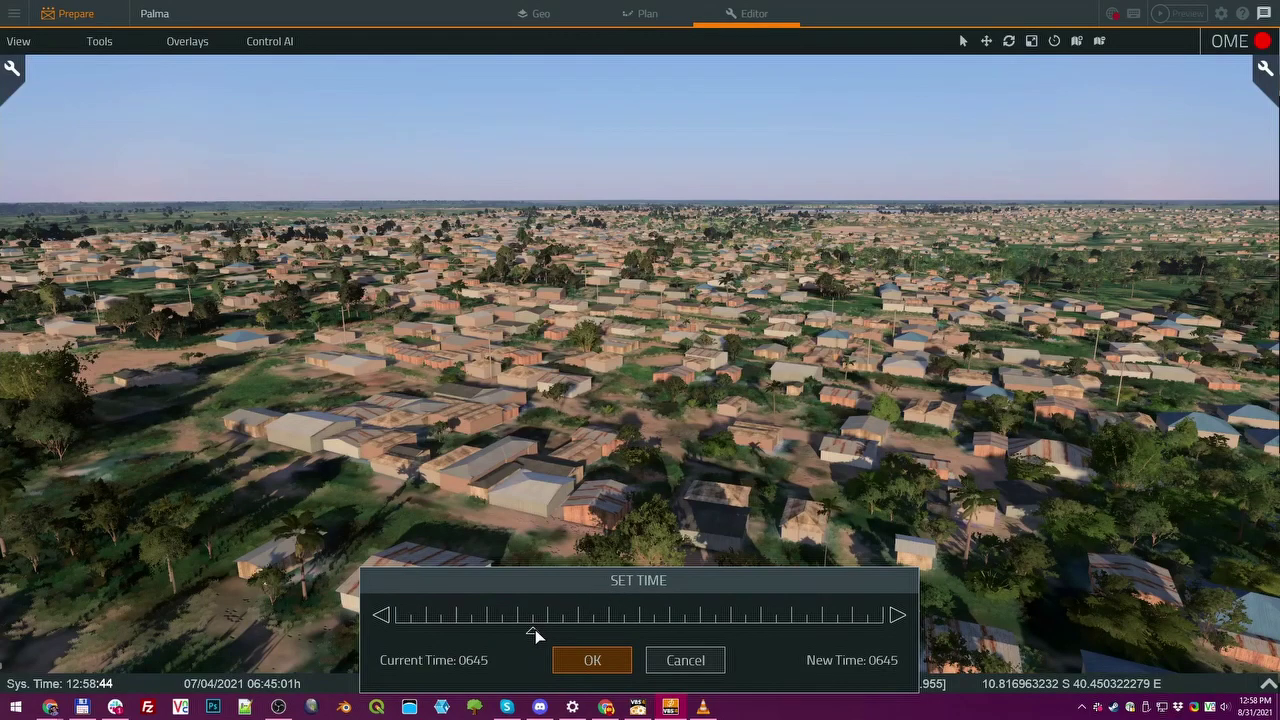
{"action": "left_click_drag", "start_coordinate": [535, 629], "coordinate": [762, 622]}
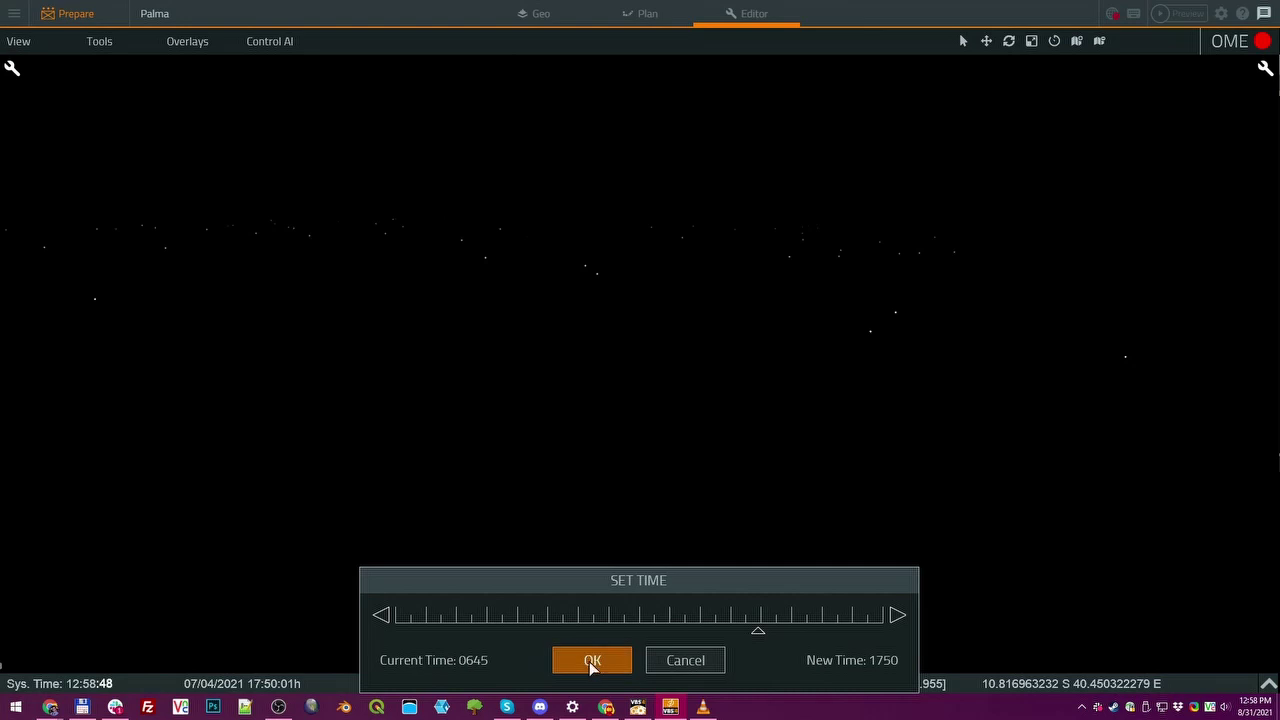
{"action": "left_click", "coordinate": [590, 660]}
{"action": "left_click", "coordinate": [524, 636]}
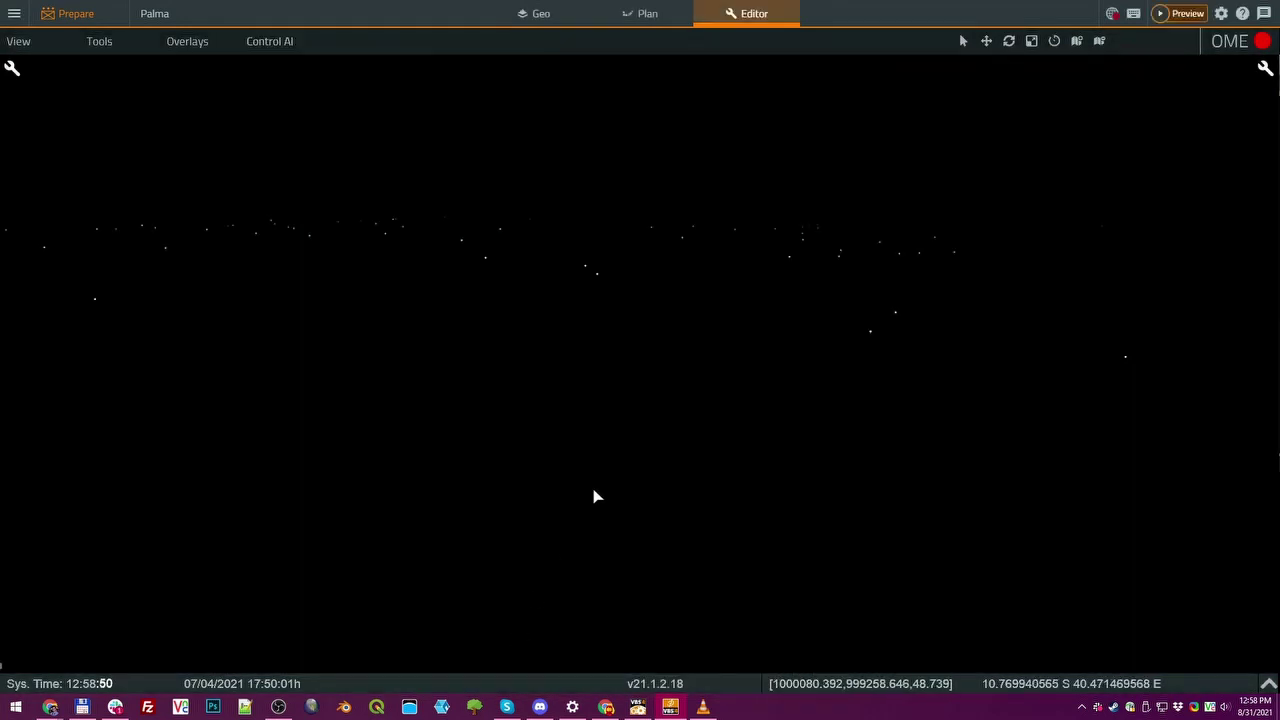
- Inspect the town at dusk, from the scattered street lights to the silhouetted palms and buildings near the ground
{"action": "left_click_drag", "start_coordinate": [690, 478], "coordinate": [686, 431]}
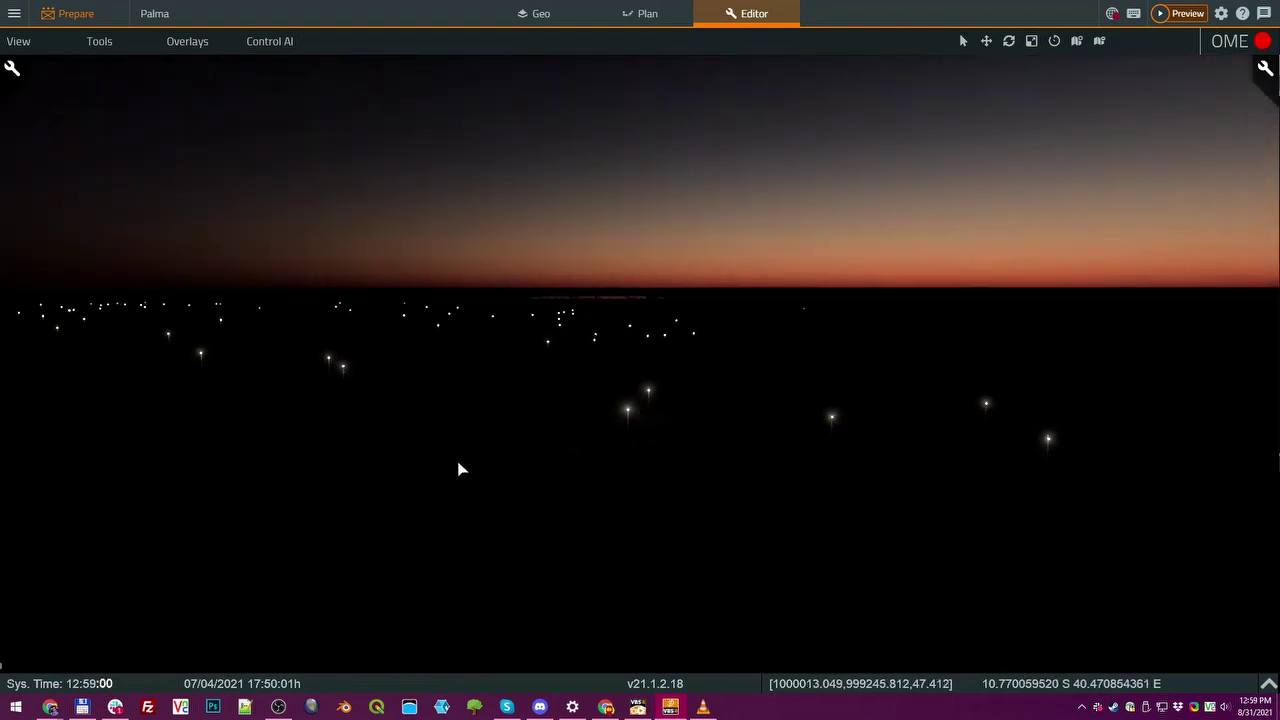
{"action": "left_click_drag", "start_coordinate": [483, 455], "coordinate": [383, 486]}
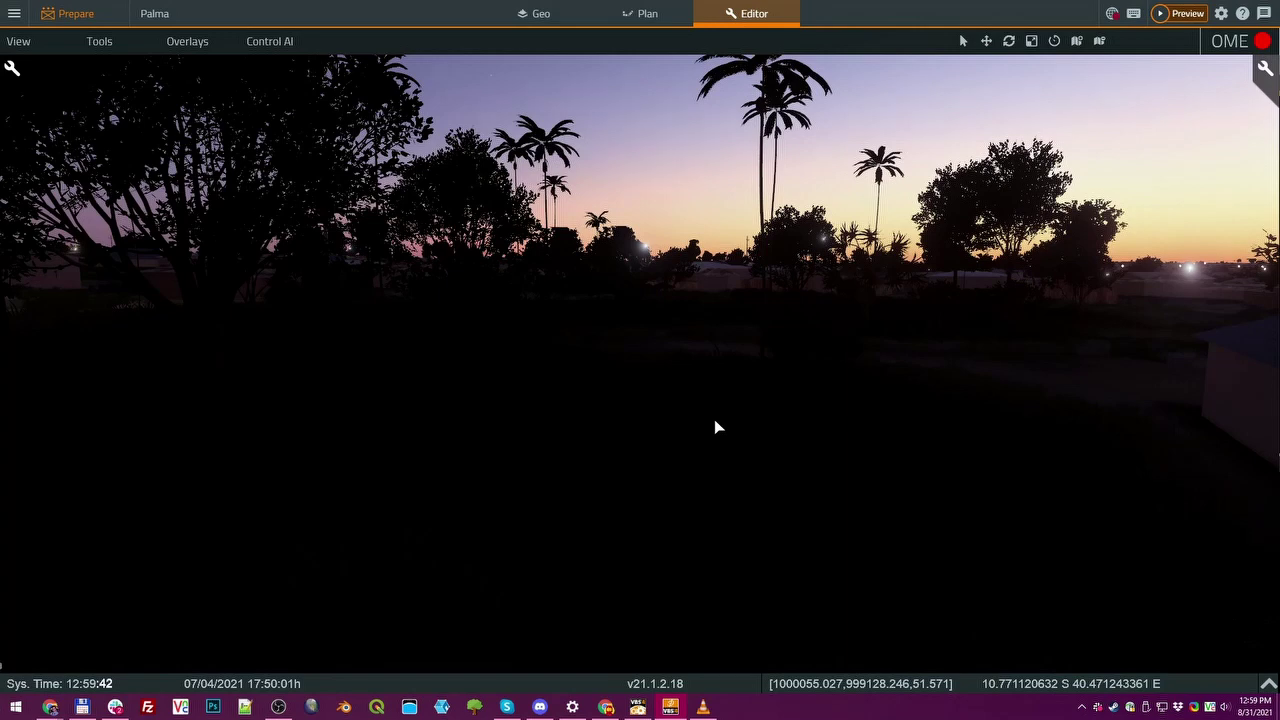
{"action": "left_click_drag", "start_coordinate": [686, 394], "coordinate": [828, 395]}
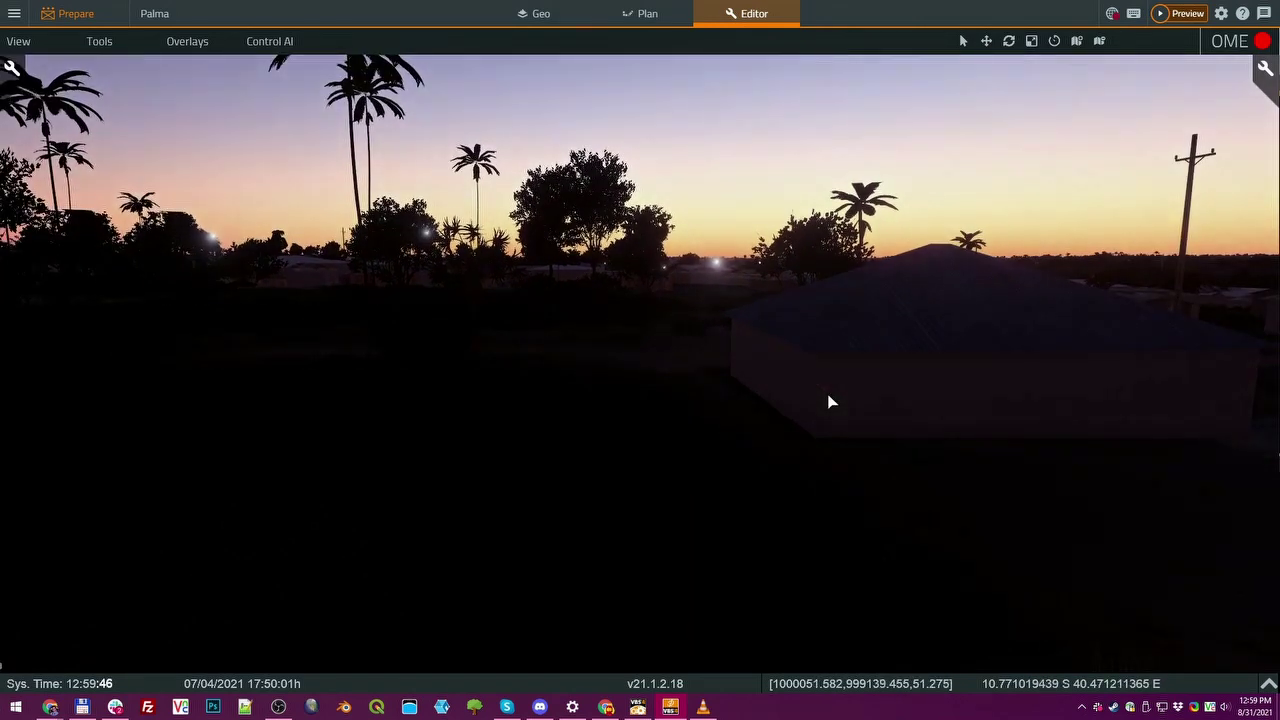
{"action": "left_click_drag", "start_coordinate": [686, 451], "coordinate": [690, 404]}
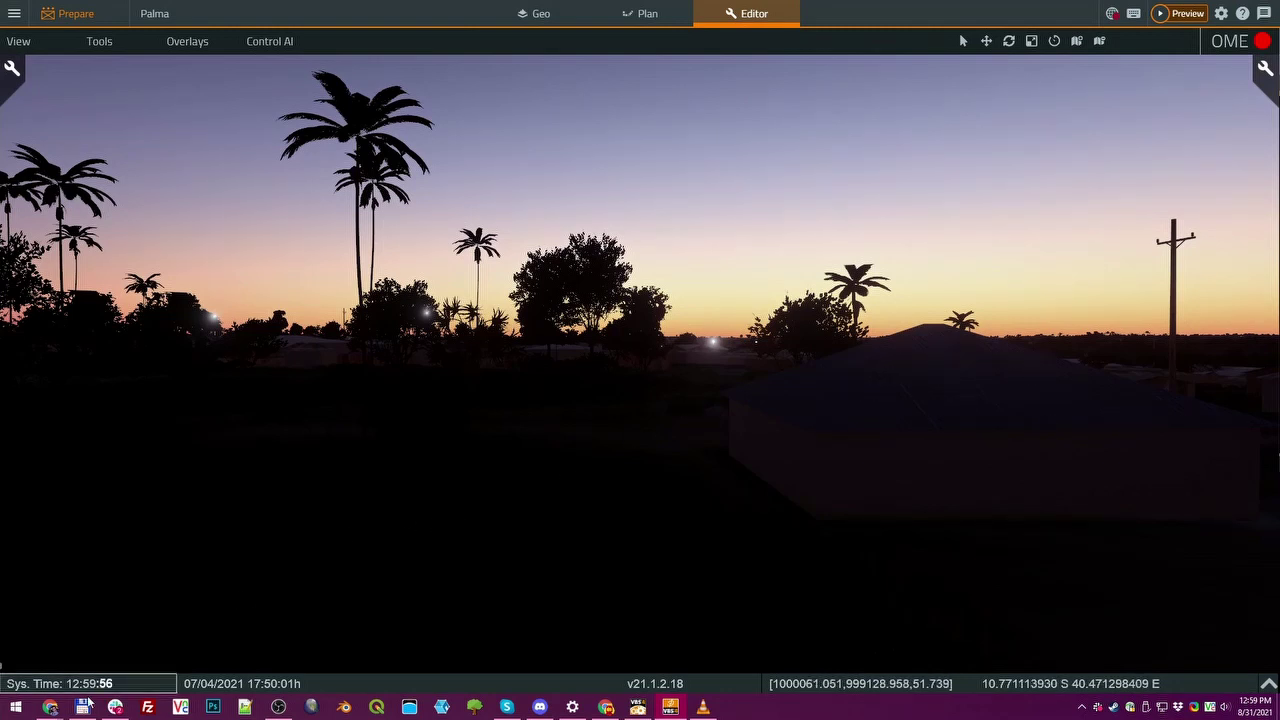
- Switch to Chrome and bring up the LuxCarta Webinar - TerraSim Section presentation
{"action": "mouse_move", "coordinate": [56, 710]}
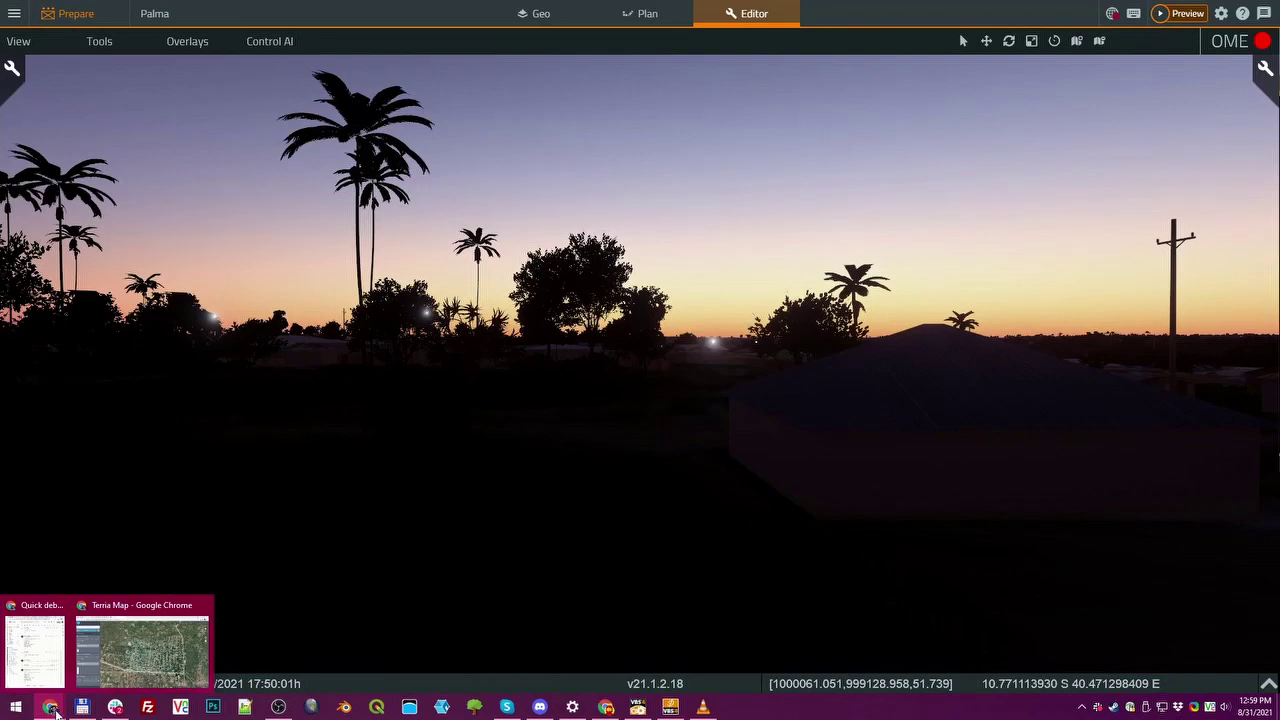
{"action": "left_click", "coordinate": [142, 650]}
{"action": "left_click", "coordinate": [232, 12]}
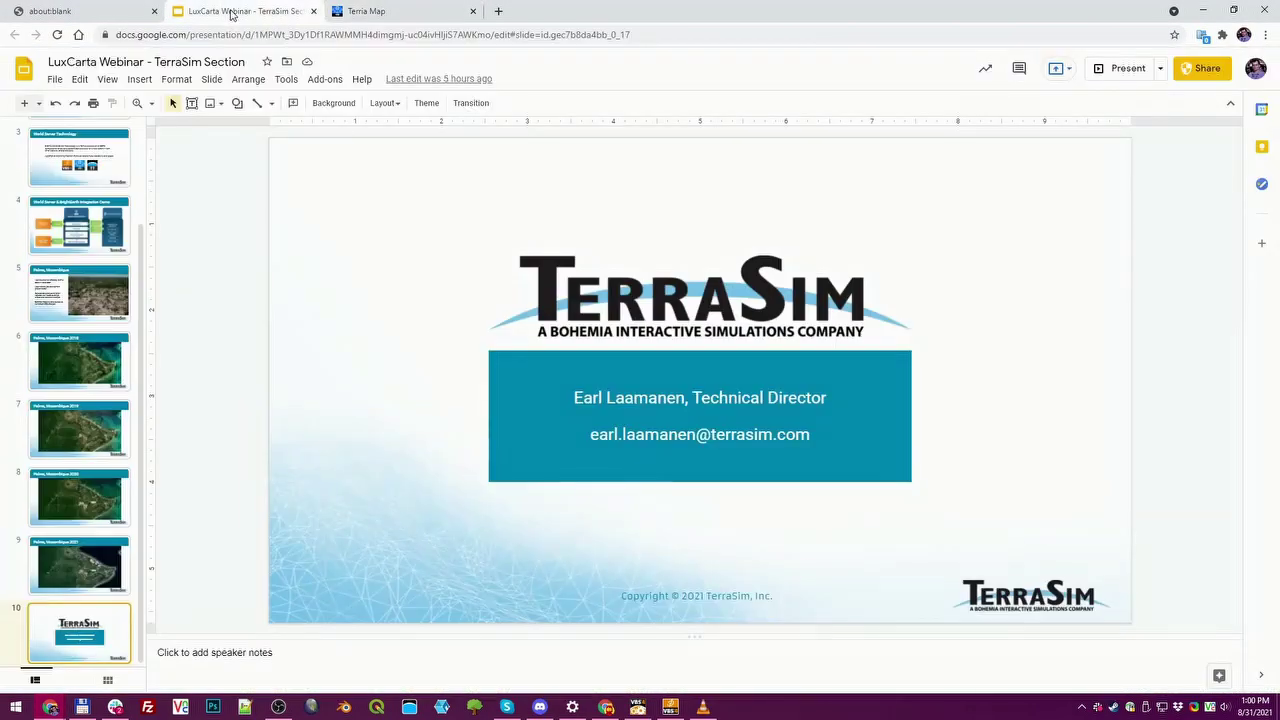